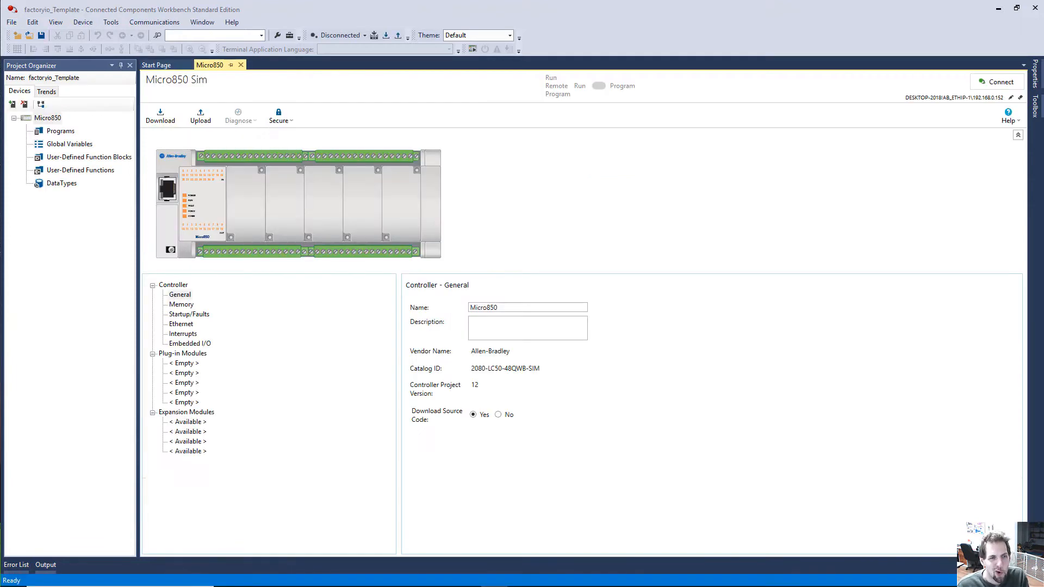
Import the project archive FactoryIO_Template - Copy.ccwarc from the Import_Export folder.
{"action": "left_click", "coordinate": [11, 22]}
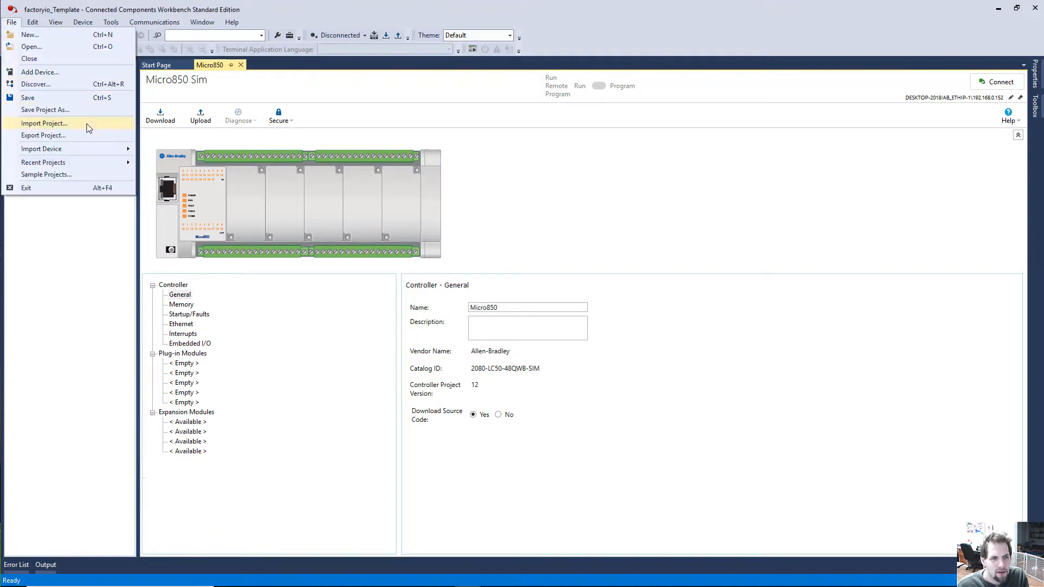
{"action": "left_click", "coordinate": [88, 126]}
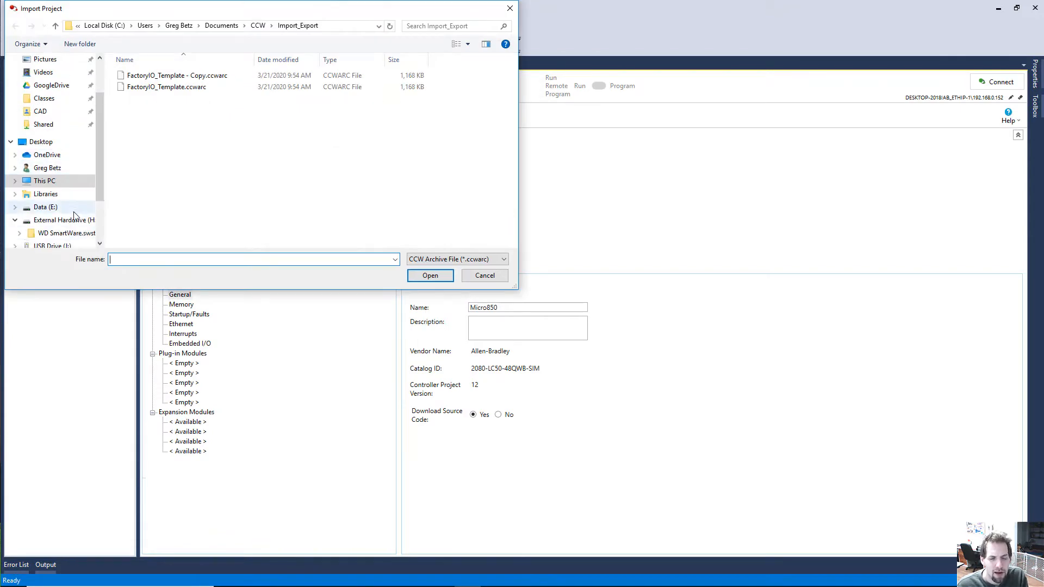
{"action": "scroll", "coordinate": [74, 215], "scroll_direction": "up", "scroll_amount": 2}
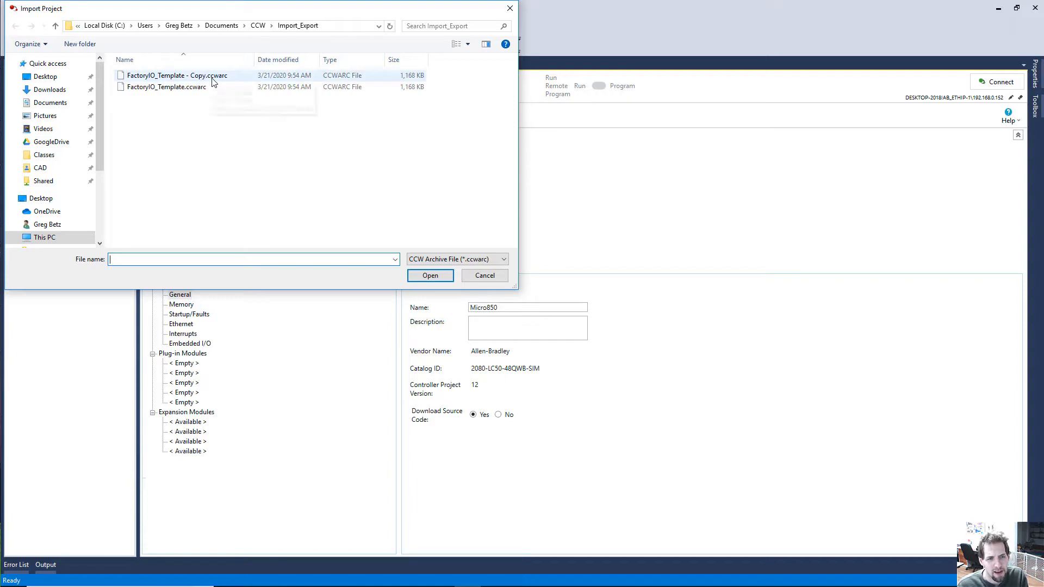
{"action": "left_click", "coordinate": [147, 76]}
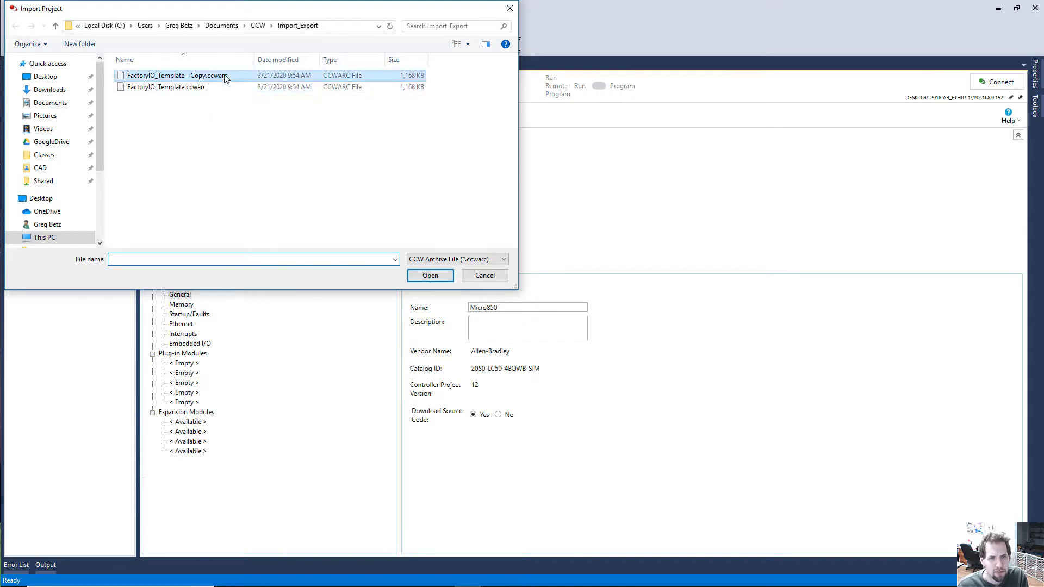
{"action": "left_click", "coordinate": [446, 278]}
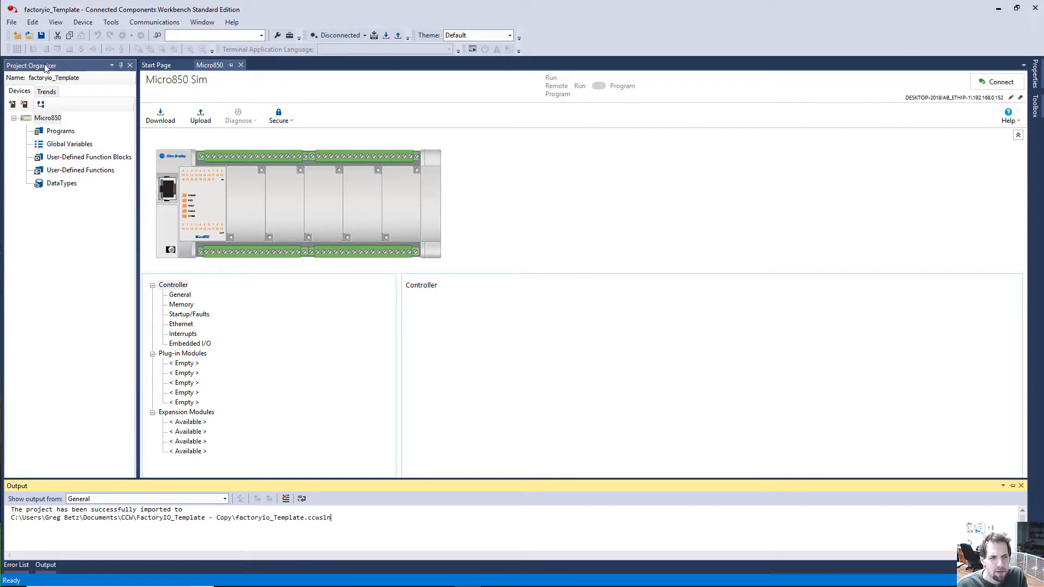
Open the Micro850 global variables and examine the embedded I/O points and the BOOL, FLOAT and INT input and output variables.
{"action": "left_click", "coordinate": [60, 133]}
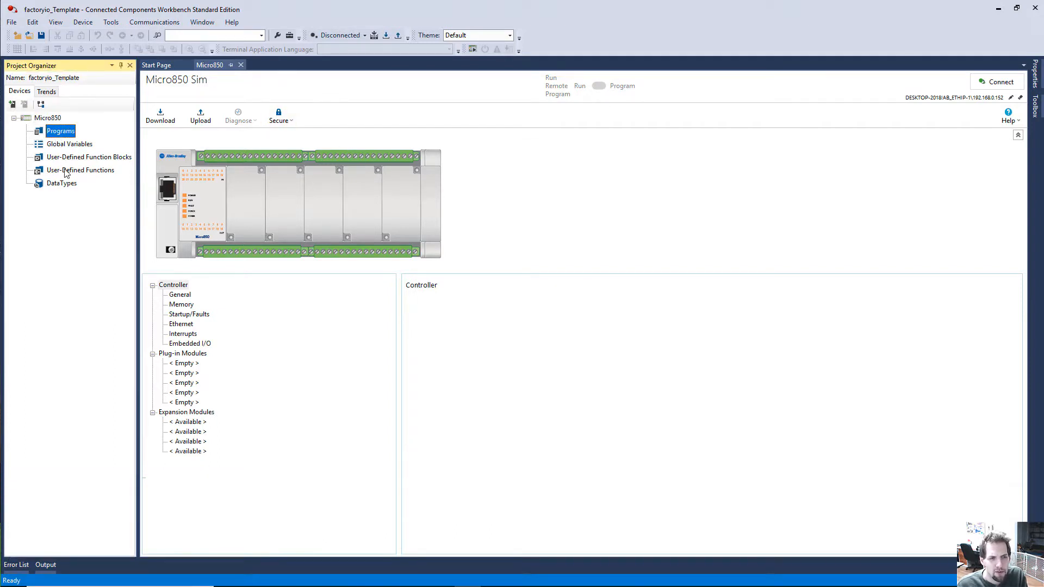
{"action": "left_click", "coordinate": [67, 145]}
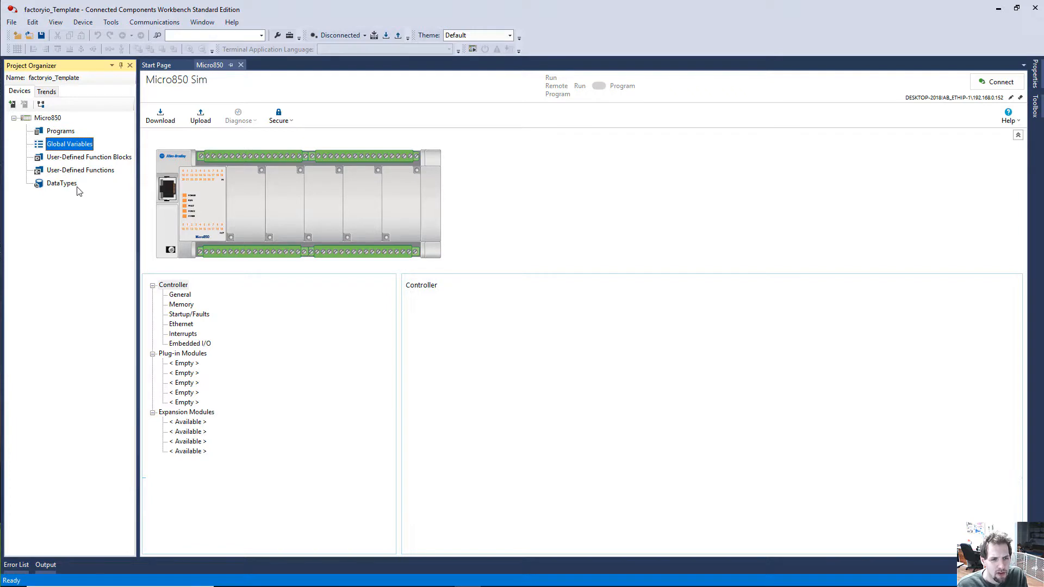
{"action": "double_click", "coordinate": [55, 146]}
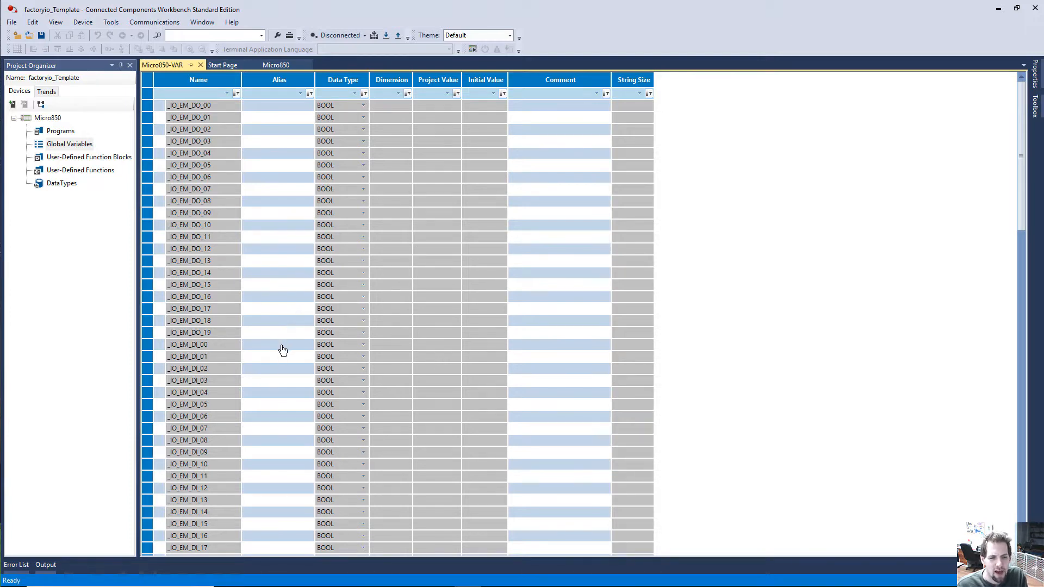
{"action": "scroll", "coordinate": [280, 348], "scroll_direction": "down", "scroll_amount": 3}
{"action": "scroll", "coordinate": [272, 348], "scroll_direction": "up", "scroll_amount": 3}
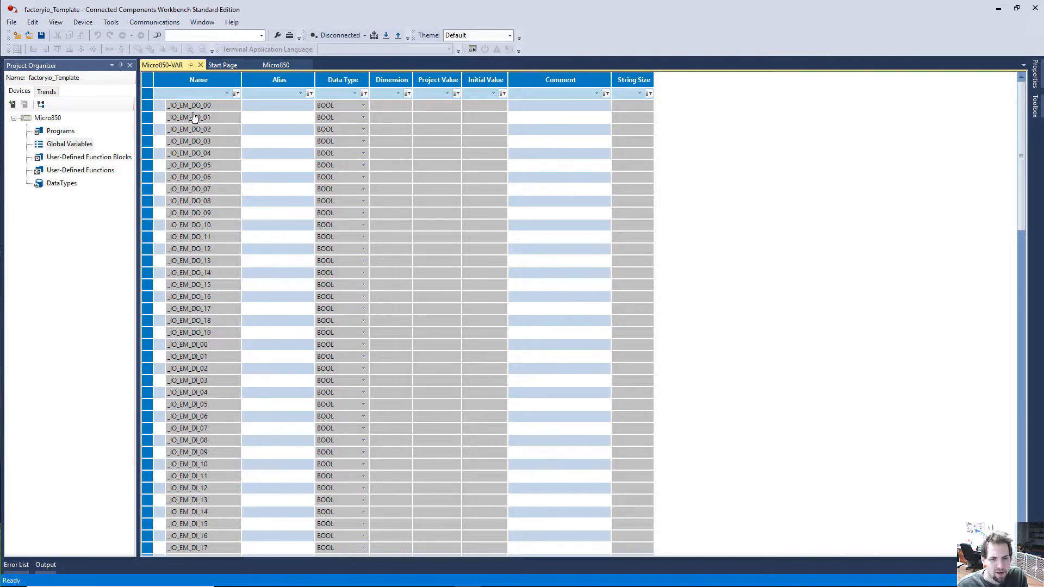
{"action": "left_click", "coordinate": [273, 65]}
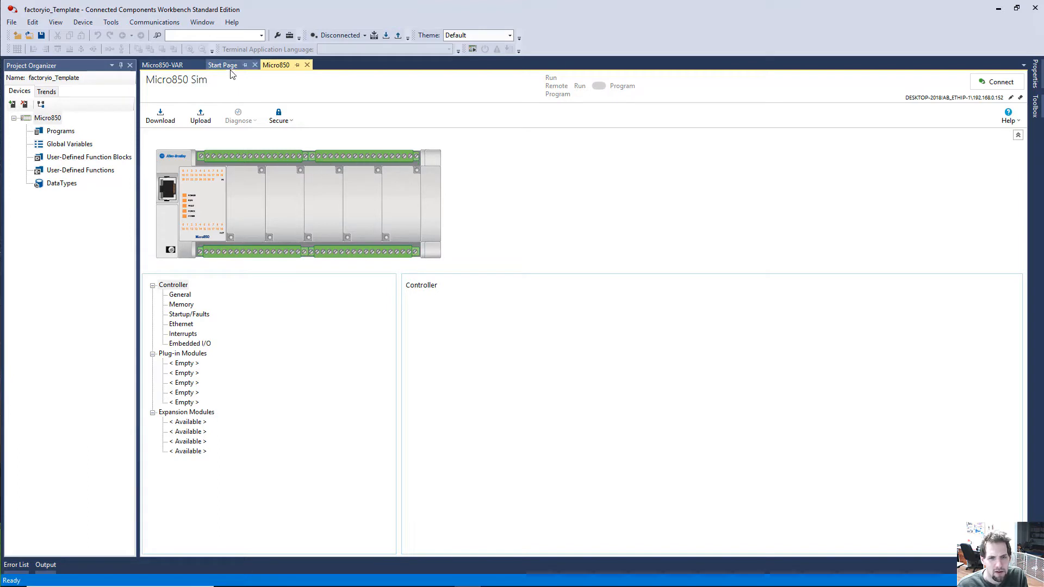
{"action": "left_click", "coordinate": [169, 68]}
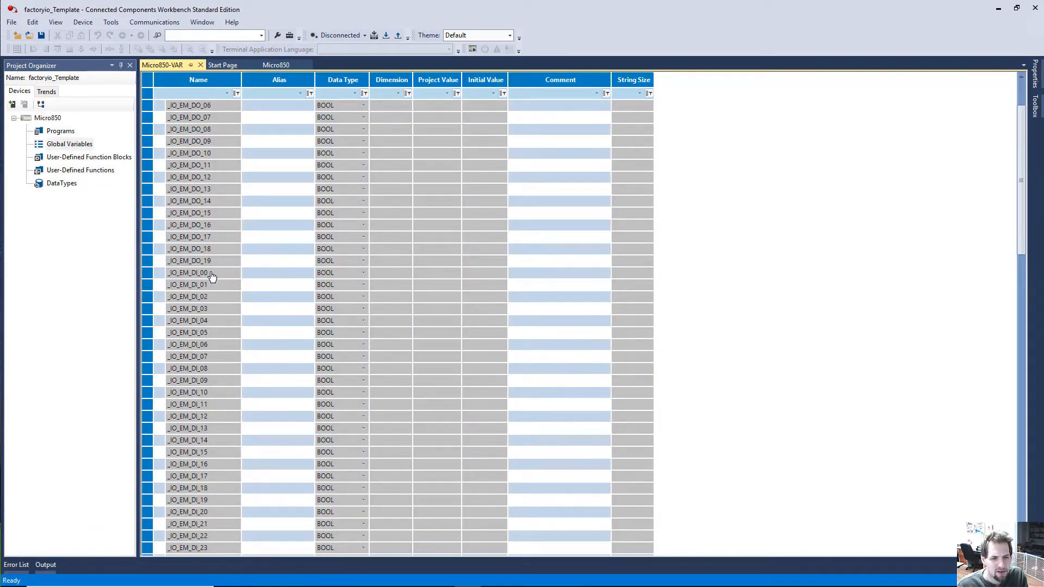
{"action": "scroll", "coordinate": [205, 300], "scroll_direction": "down", "scroll_amount": 5}
{"action": "scroll", "coordinate": [204, 301], "scroll_direction": "down", "scroll_amount": 7}
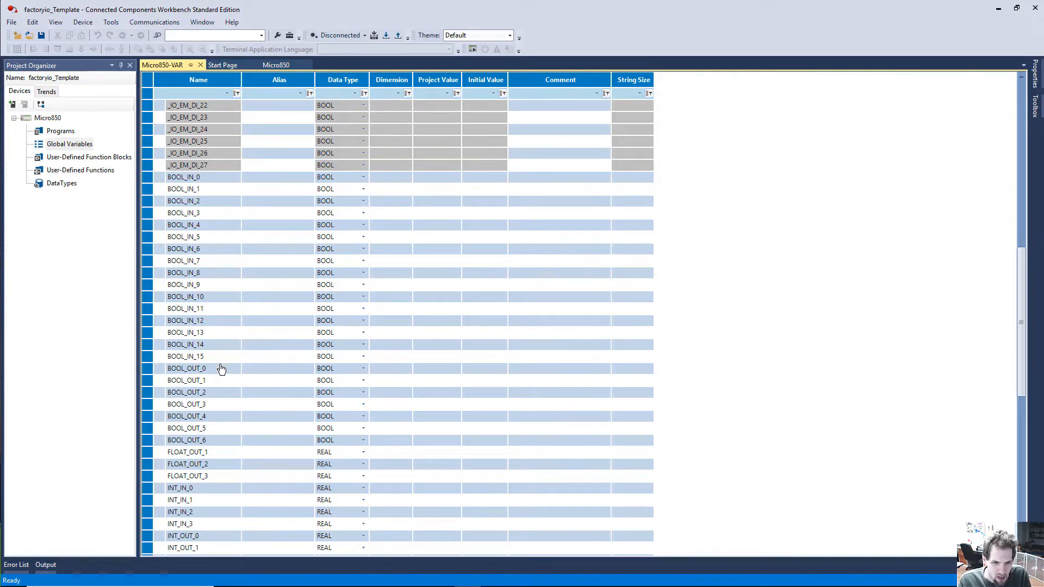
{"action": "scroll", "coordinate": [217, 462], "scroll_direction": "down", "scroll_amount": 5}
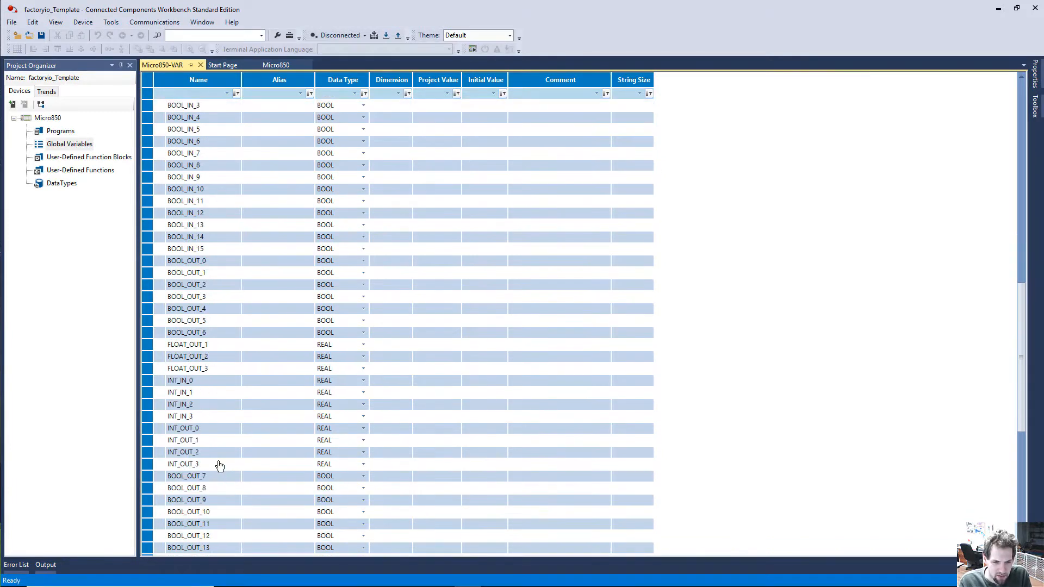
{"action": "scroll", "coordinate": [174, 356], "scroll_direction": "up", "scroll_amount": 1}
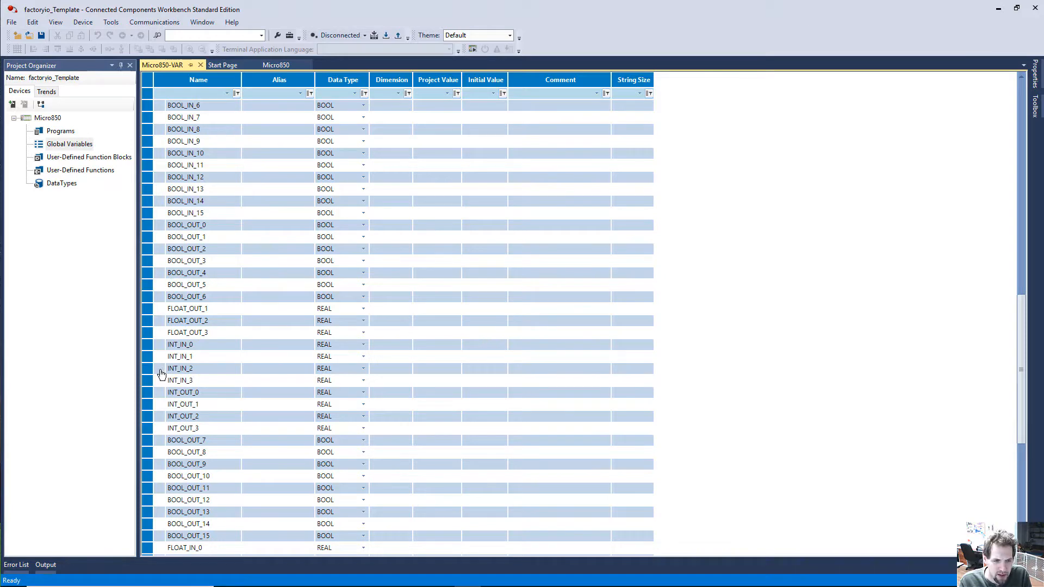
{"action": "scroll", "coordinate": [158, 381], "scroll_direction": "down", "scroll_amount": 2}
{"action": "scroll", "coordinate": [270, 359], "scroll_direction": "down", "scroll_amount": 1}
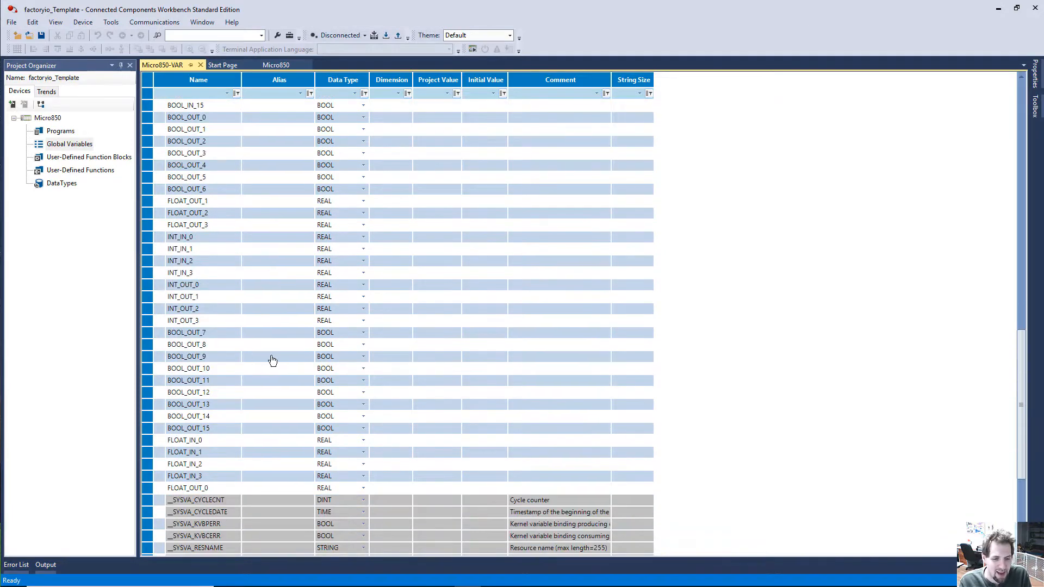
{"action": "scroll", "coordinate": [250, 383], "scroll_direction": "up", "scroll_amount": 3}
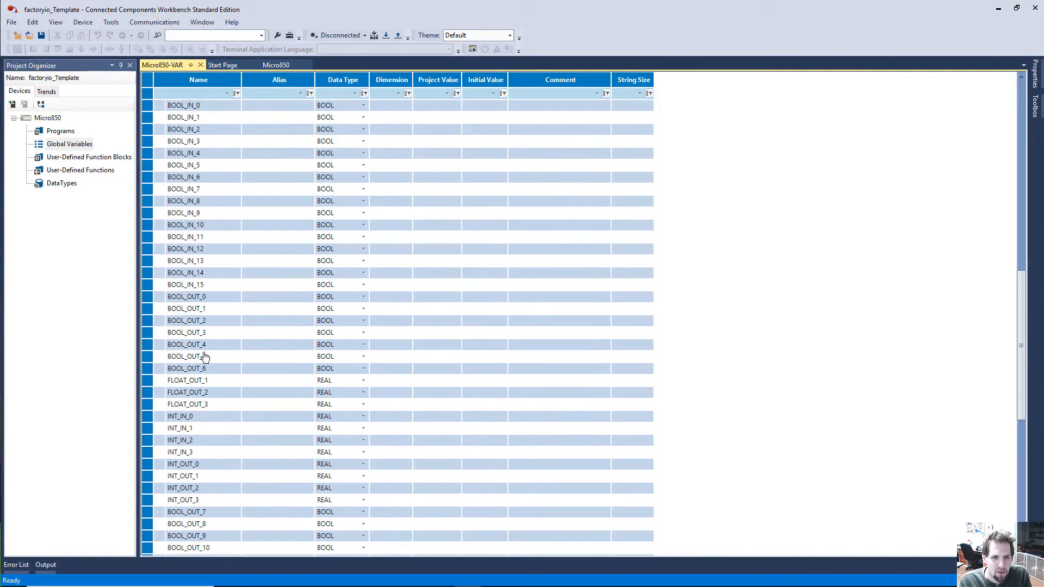
{"action": "scroll", "coordinate": [203, 361], "scroll_direction": "up", "scroll_amount": 7}
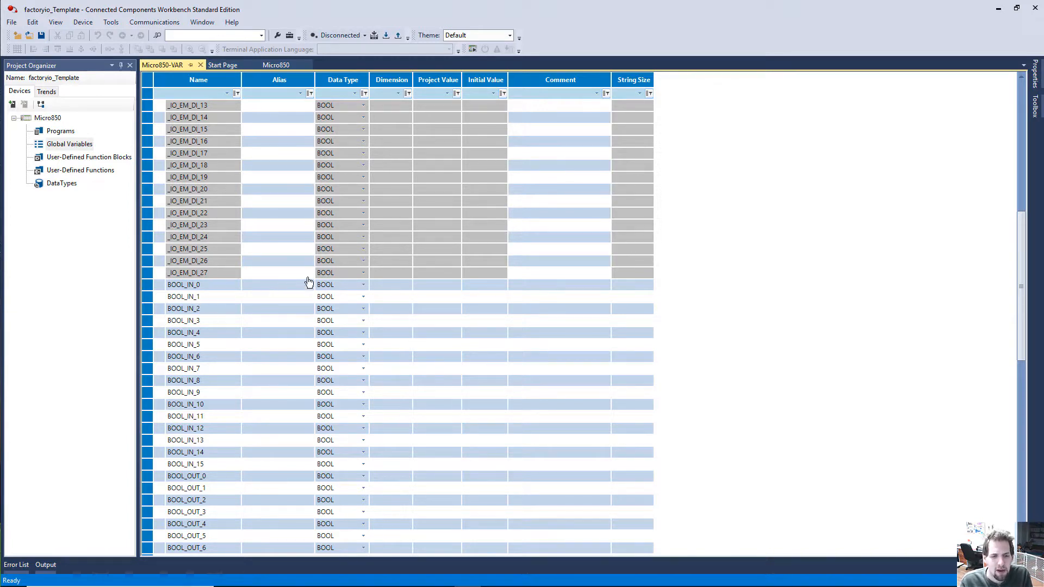
{"action": "scroll", "coordinate": [212, 490], "scroll_direction": "down", "scroll_amount": 3}
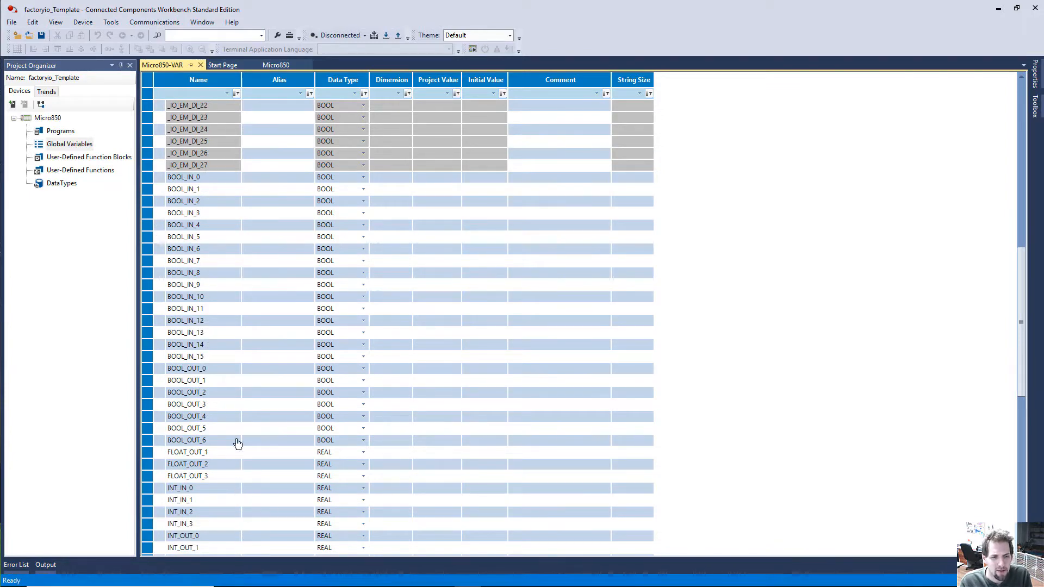
Add a new ladder diagram program to the Micro850, and open its local variables and its ladder editor.
{"action": "left_click", "coordinate": [40, 134]}
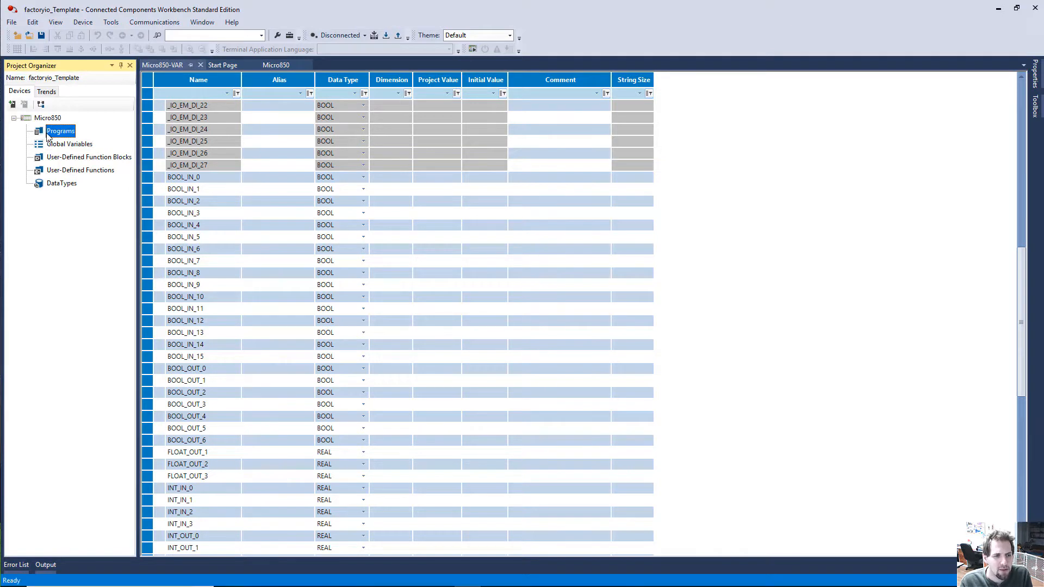
{"action": "right_click", "coordinate": [57, 136]}
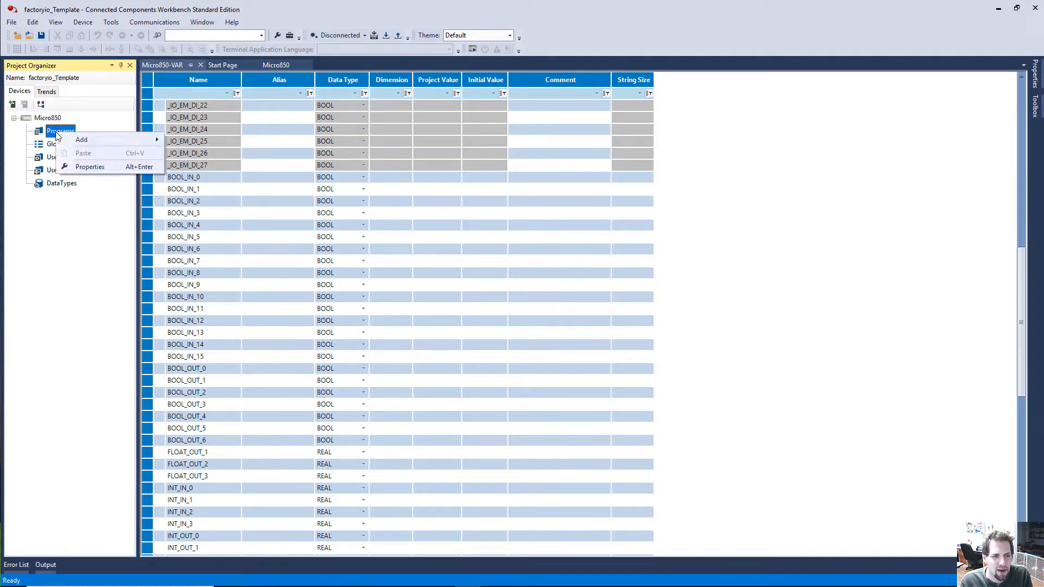
{"action": "mouse_move", "coordinate": [112, 140]}
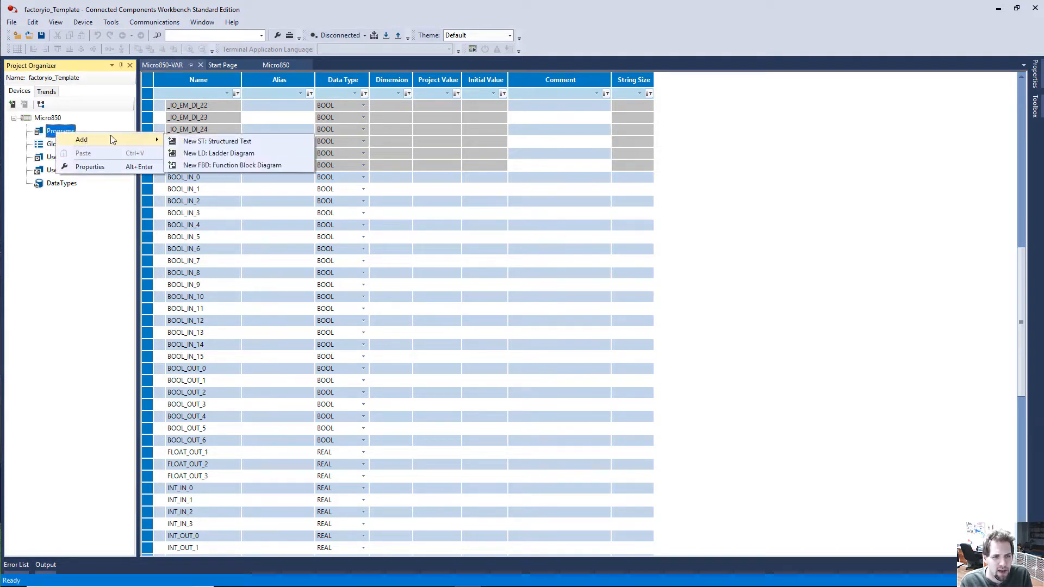
{"action": "left_click", "coordinate": [289, 154]}
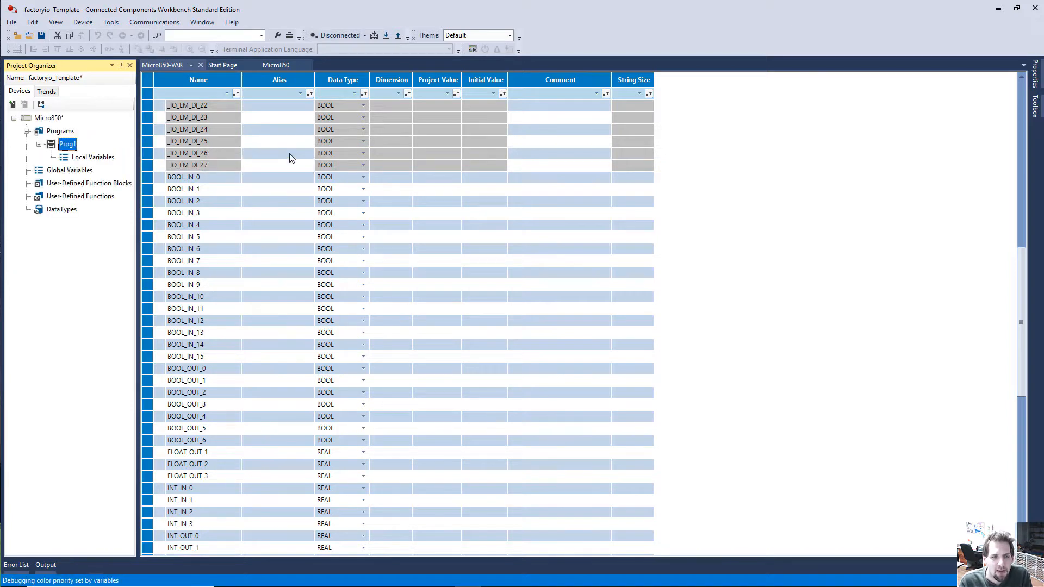
{"action": "double_click", "coordinate": [73, 158]}
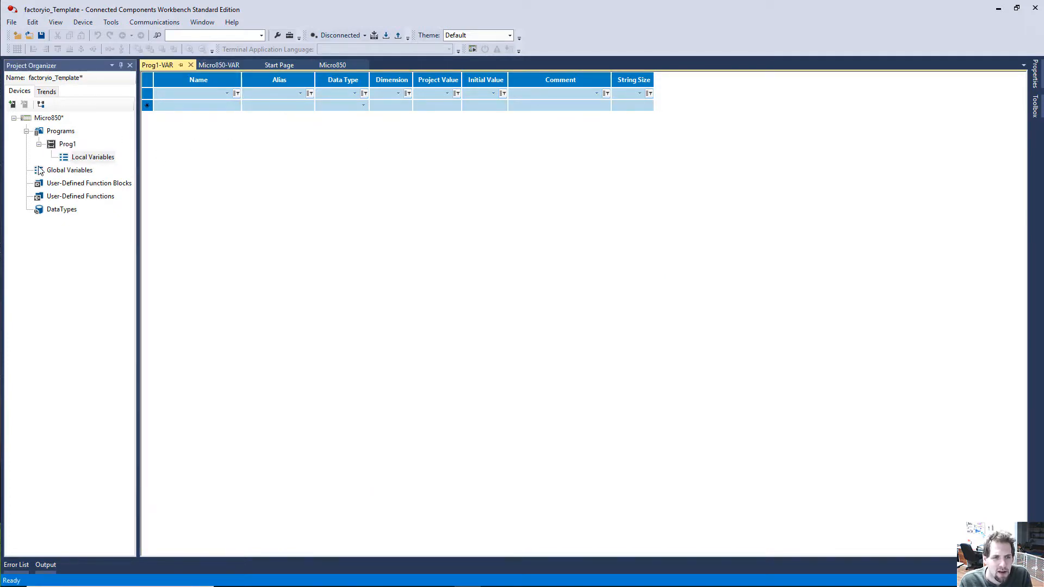
{"action": "double_click", "coordinate": [61, 145]}
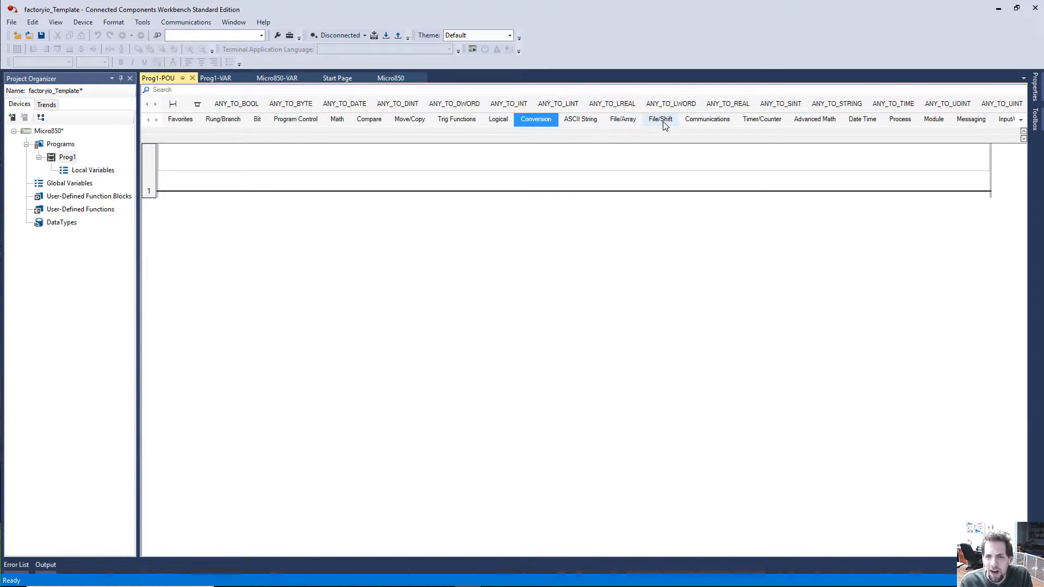
Examine the instructions available in the Timer/Counter, Advanced Math and Bit categories.
{"action": "left_click", "coordinate": [753, 119]}
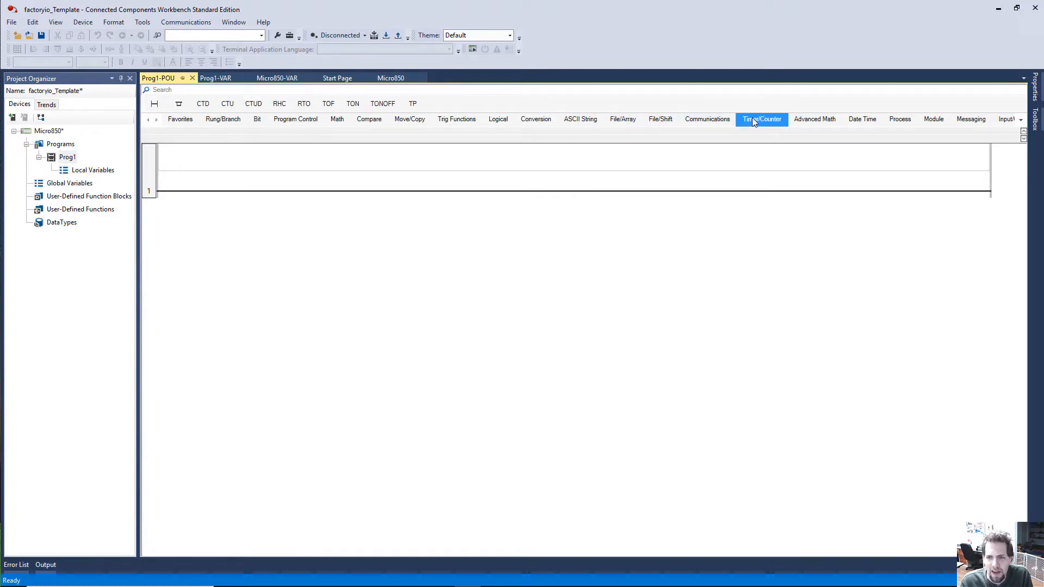
{"action": "left_click", "coordinate": [808, 121]}
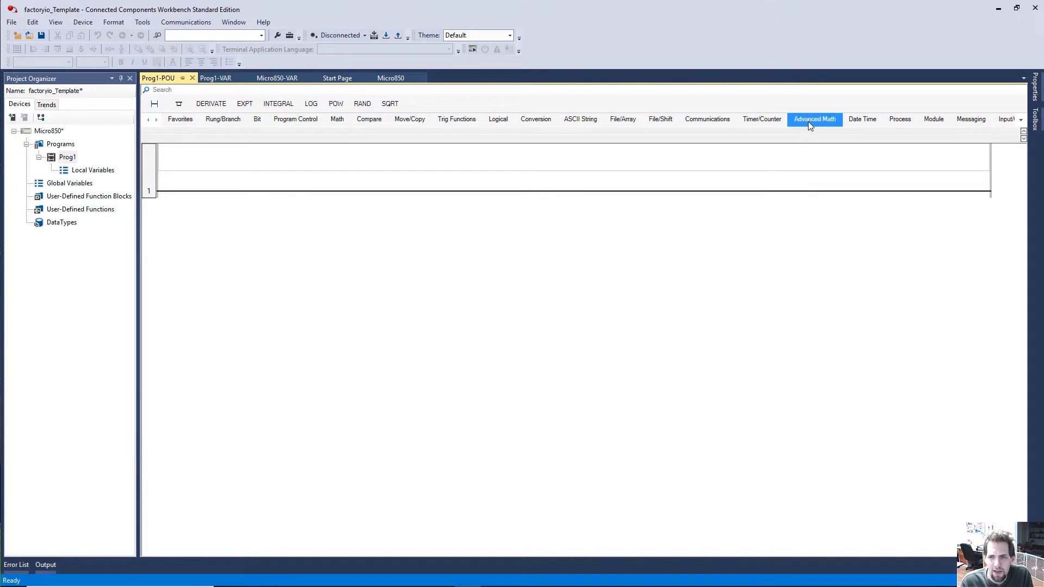
{"action": "left_click", "coordinate": [755, 123]}
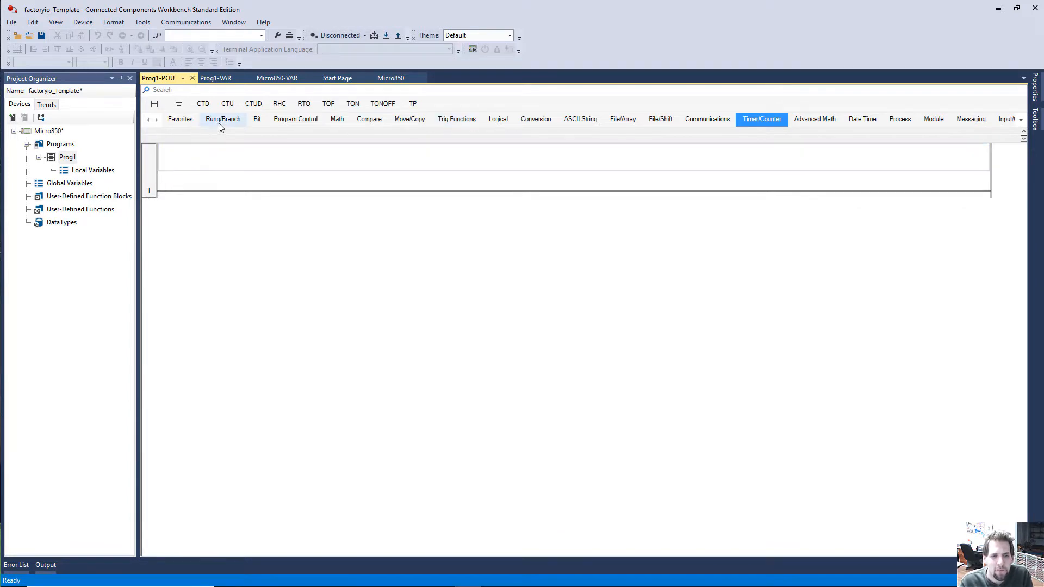
{"action": "left_click", "coordinate": [257, 119]}
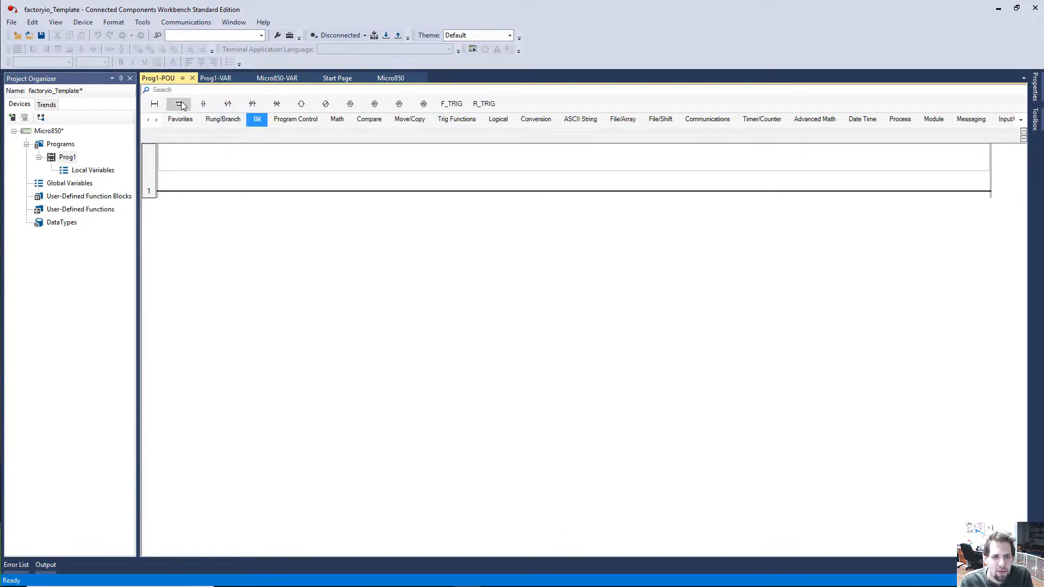
Place a direct contact at the start of rung 1 and assign it the global variable BOOL_IN_0.
{"action": "left_click", "coordinate": [181, 119]}
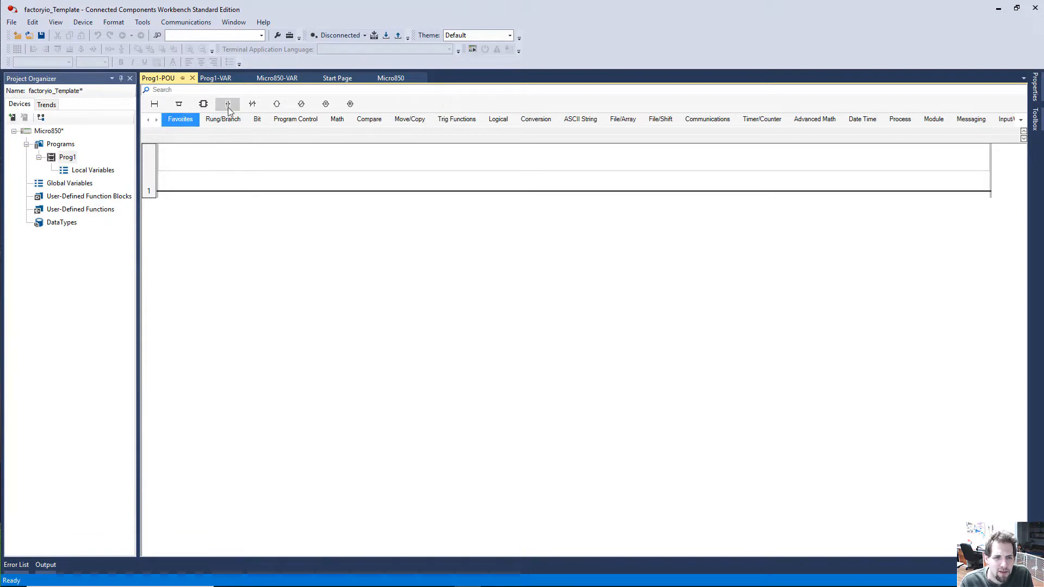
{"action": "mouse_move", "coordinate": [228, 104]}
{"action": "left_mouse_down"}
{"action": "mouse_move", "coordinate": [225, 125]}
{"action": "mouse_move", "coordinate": [163, 205]}
{"action": "mouse_move", "coordinate": [156, 191]}
{"action": "mouse_move", "coordinate": [161, 201]}
{"action": "mouse_move", "coordinate": [175, 192]}
{"action": "mouse_move", "coordinate": [150, 194]}
{"action": "mouse_move", "coordinate": [169, 201]}
{"action": "left_mouse_up"}
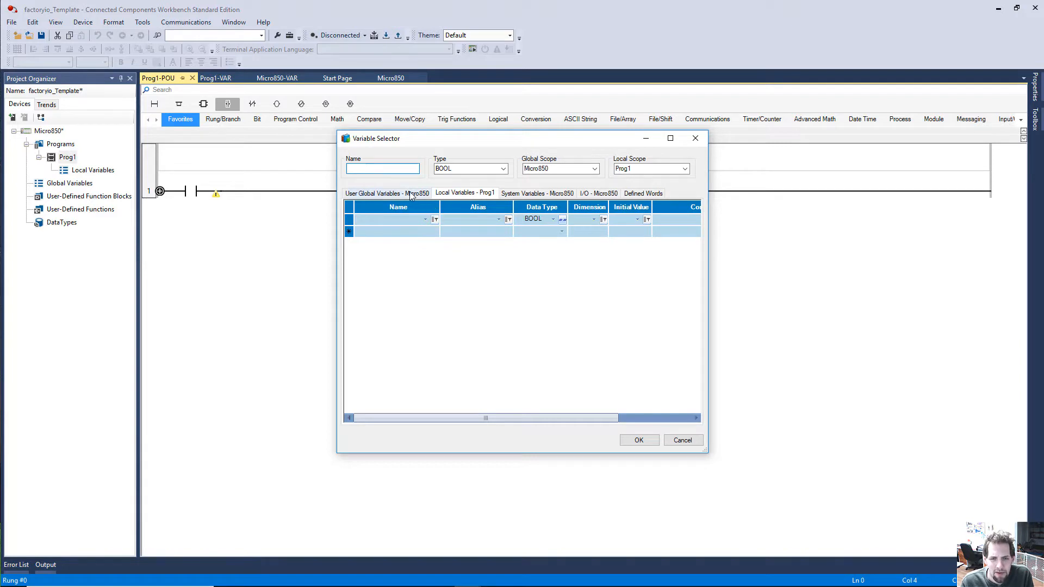
{"action": "left_click", "coordinate": [390, 195]}
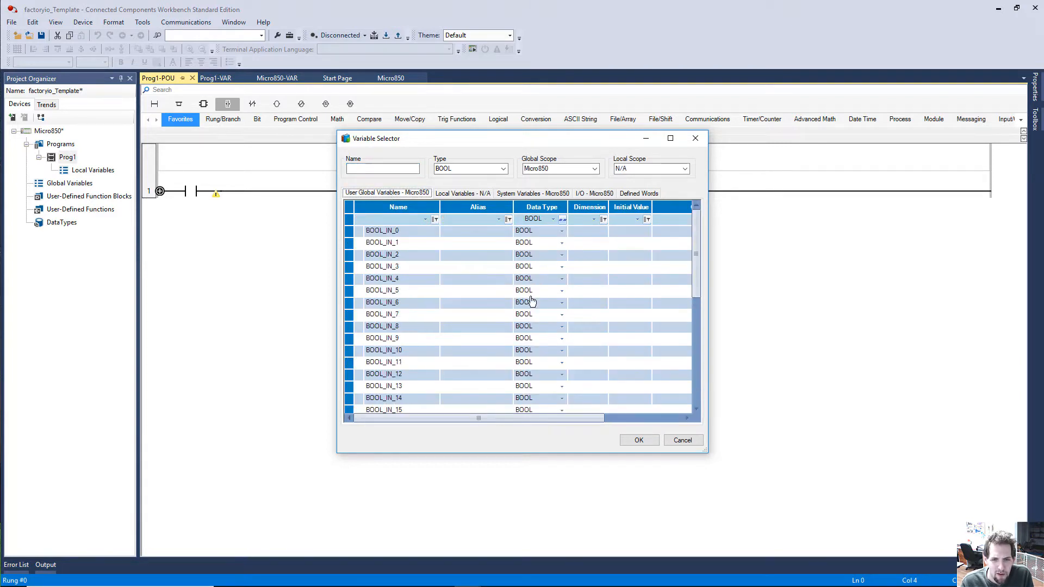
{"action": "left_click", "coordinate": [406, 232]}
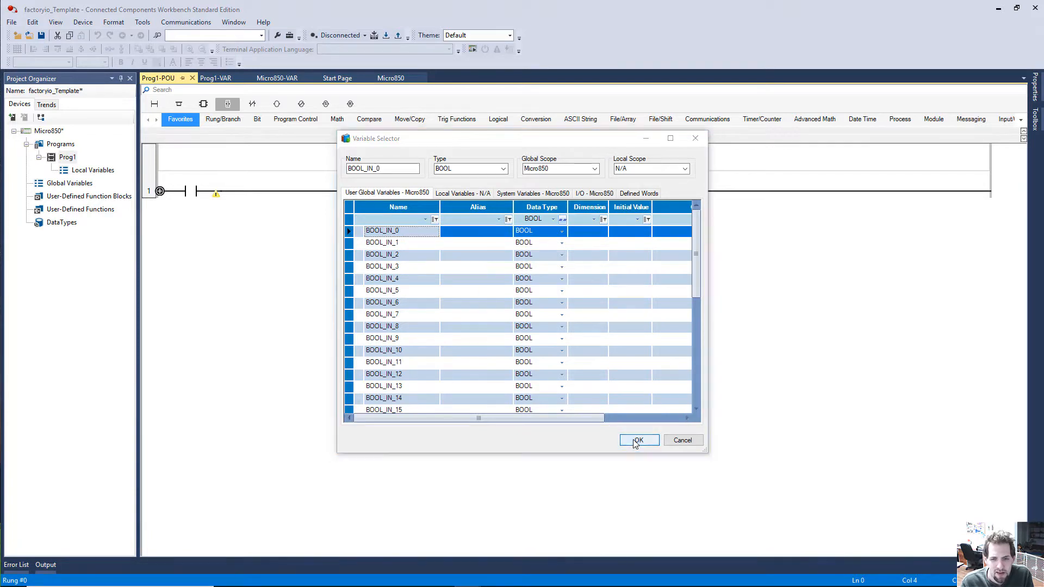
{"action": "left_click", "coordinate": [635, 440]}
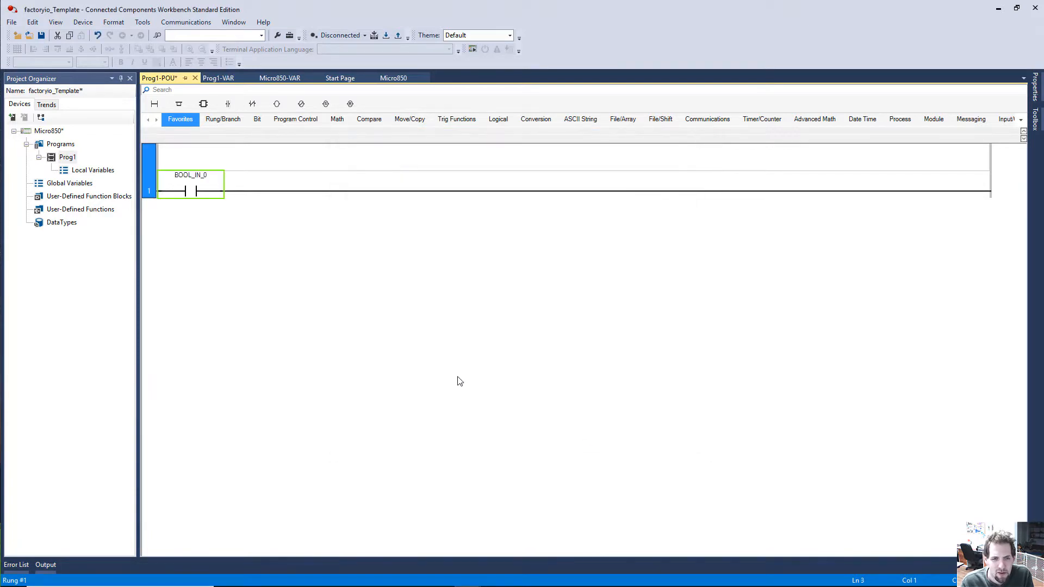
Place a direct coil at the end of rung 1 and assign it the global variable BOOL_OUT_0.
{"action": "left_click", "coordinate": [311, 190]}
{"action": "left_click", "coordinate": [277, 104]}
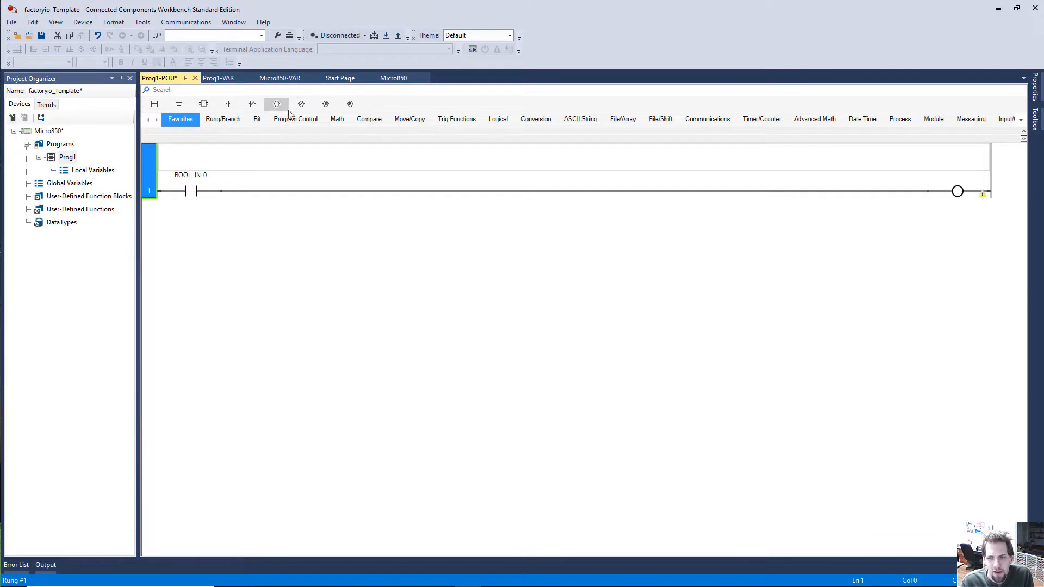
{"action": "left_click", "coordinate": [959, 194]}
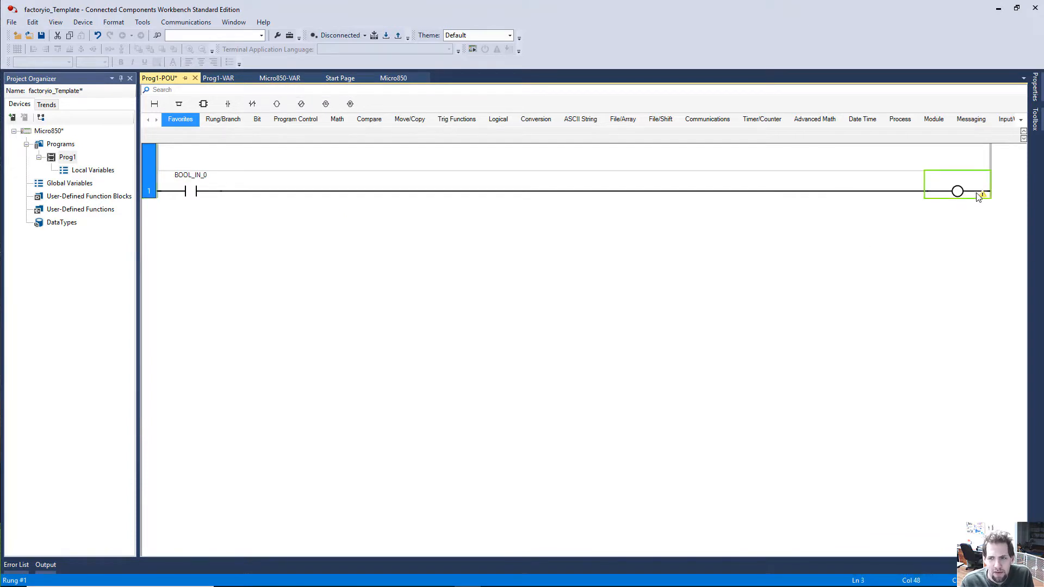
{"action": "double_click", "coordinate": [965, 197]}
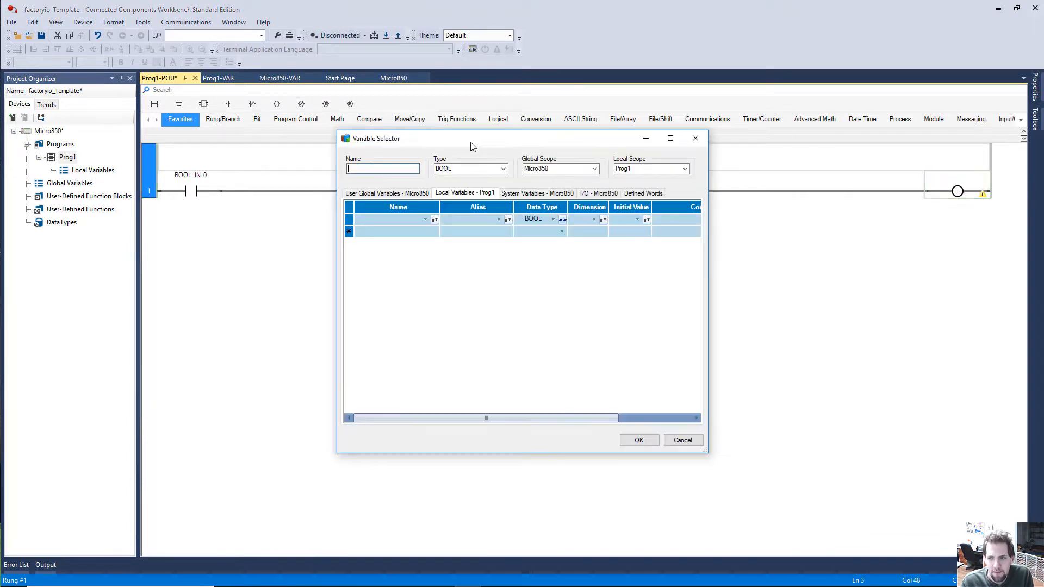
{"action": "left_click", "coordinate": [366, 193]}
{"action": "scroll", "coordinate": [434, 274], "scroll_direction": "down", "scroll_amount": 4}
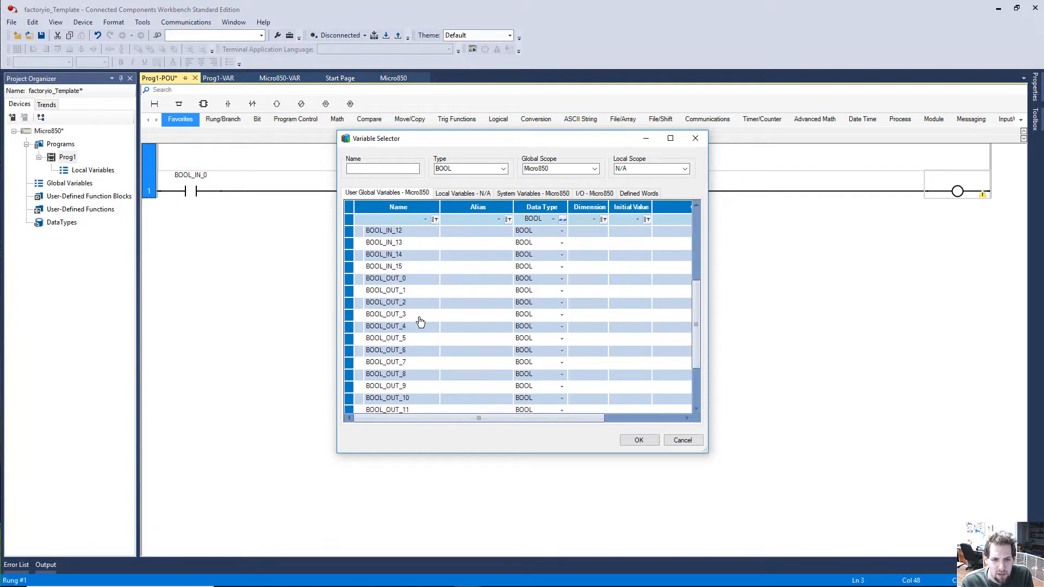
{"action": "double_click", "coordinate": [391, 278]}
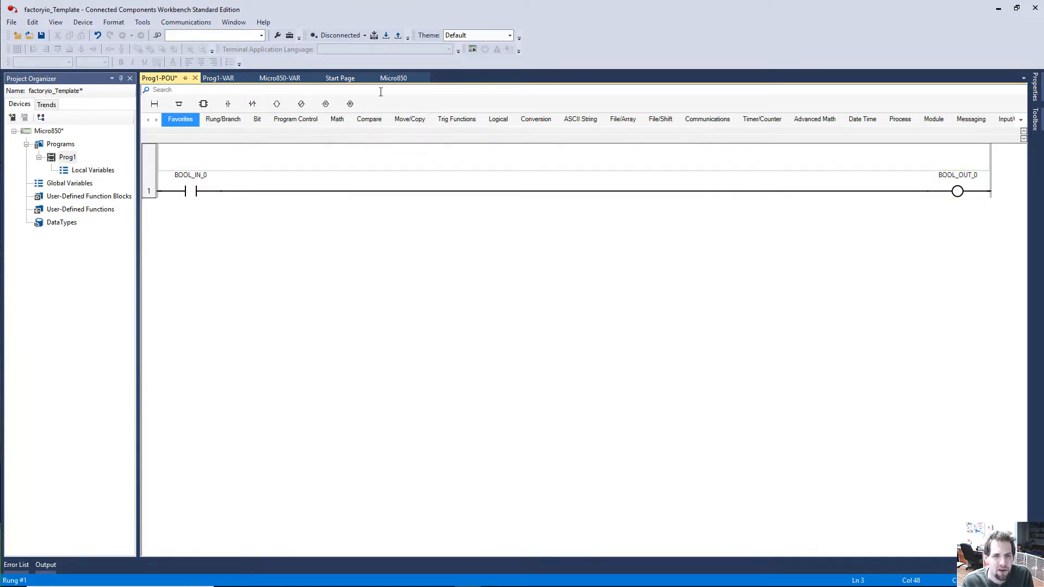
From the Micro850 controller page, launch the Micro800 Simulator and power it on with the IP address 192.168.0.152.
{"action": "left_click", "coordinate": [393, 78]}
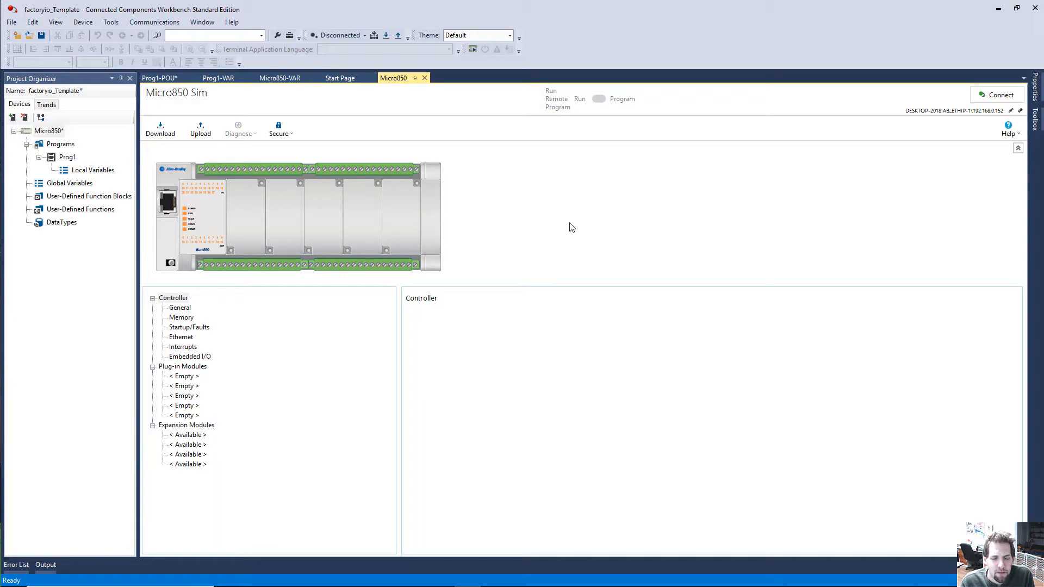
{"action": "left_click", "coordinate": [109, 23]}
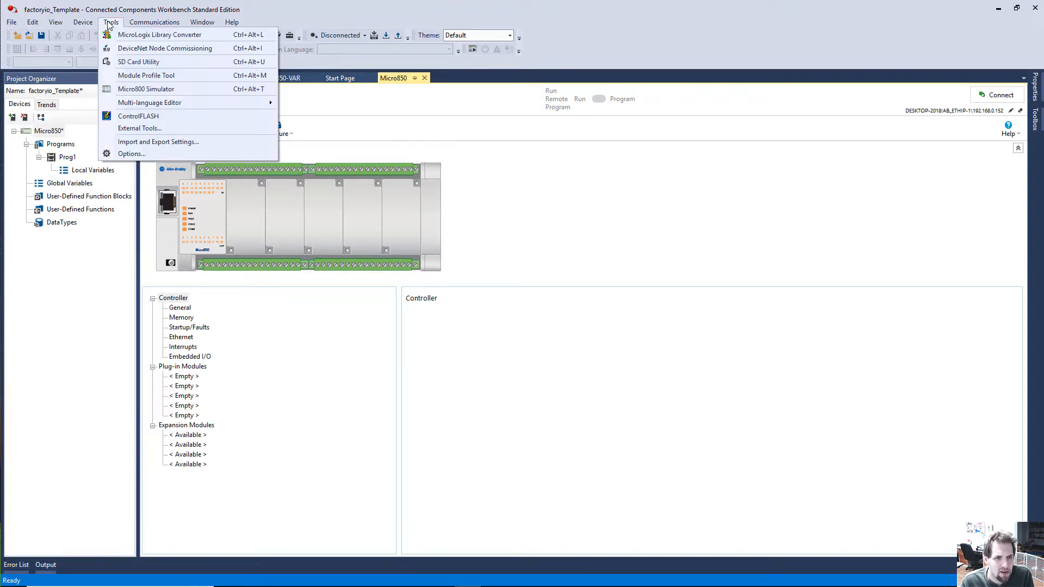
{"action": "left_click", "coordinate": [192, 90]}
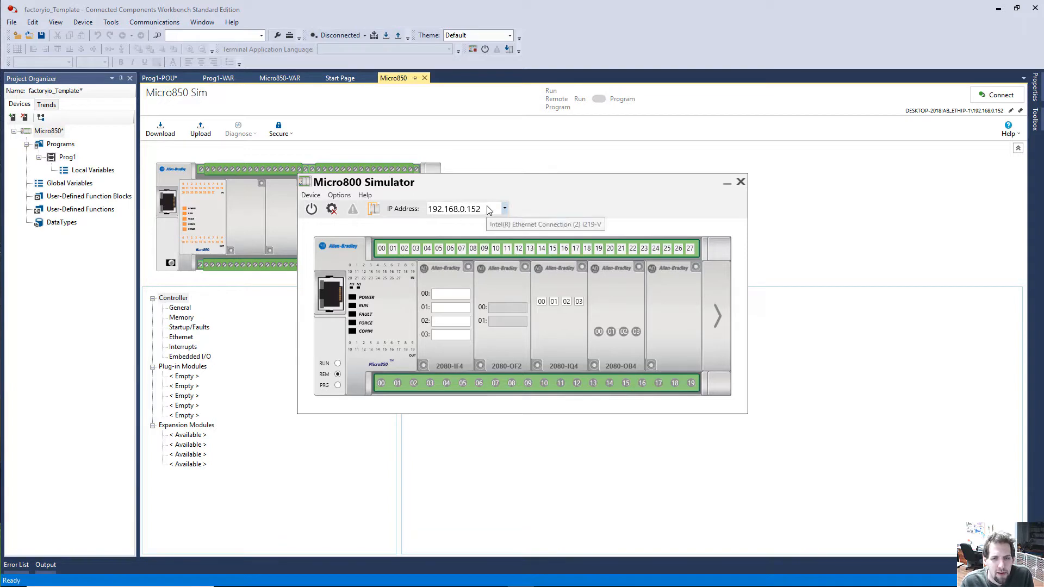
{"action": "left_click", "coordinate": [489, 210]}
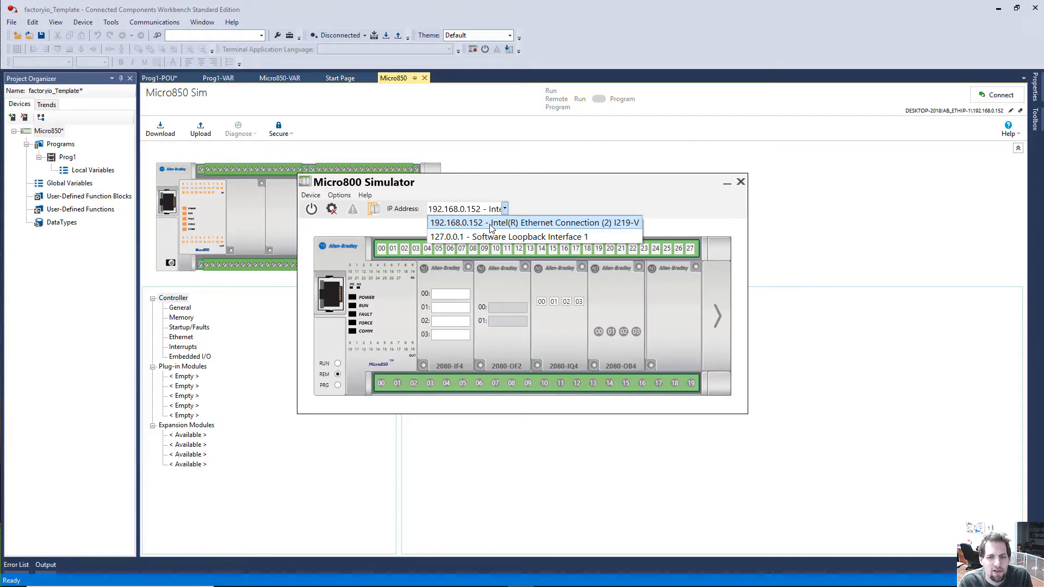
{"action": "left_click", "coordinate": [525, 223]}
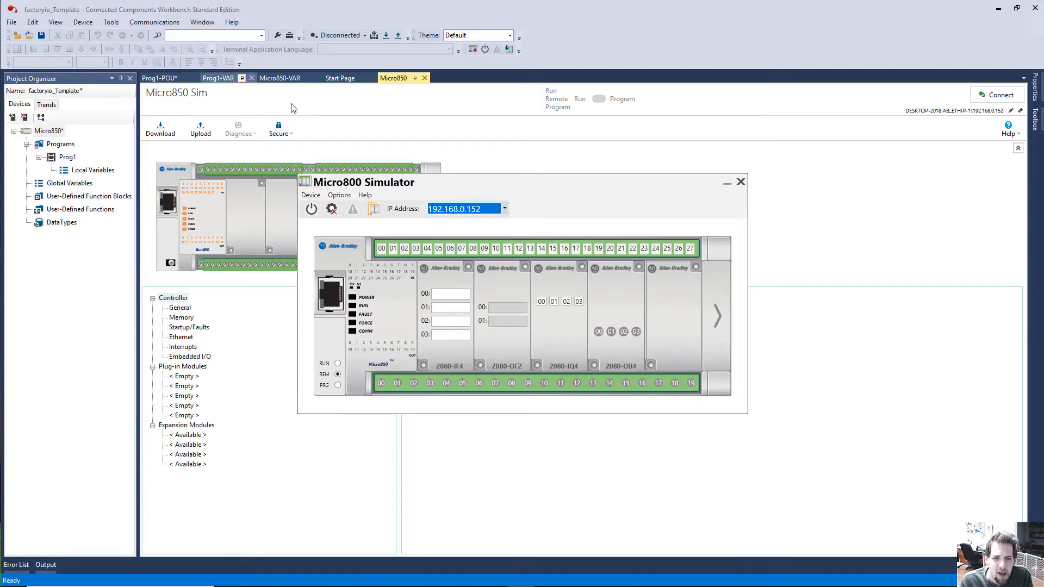
{"action": "left_click", "coordinate": [311, 209]}
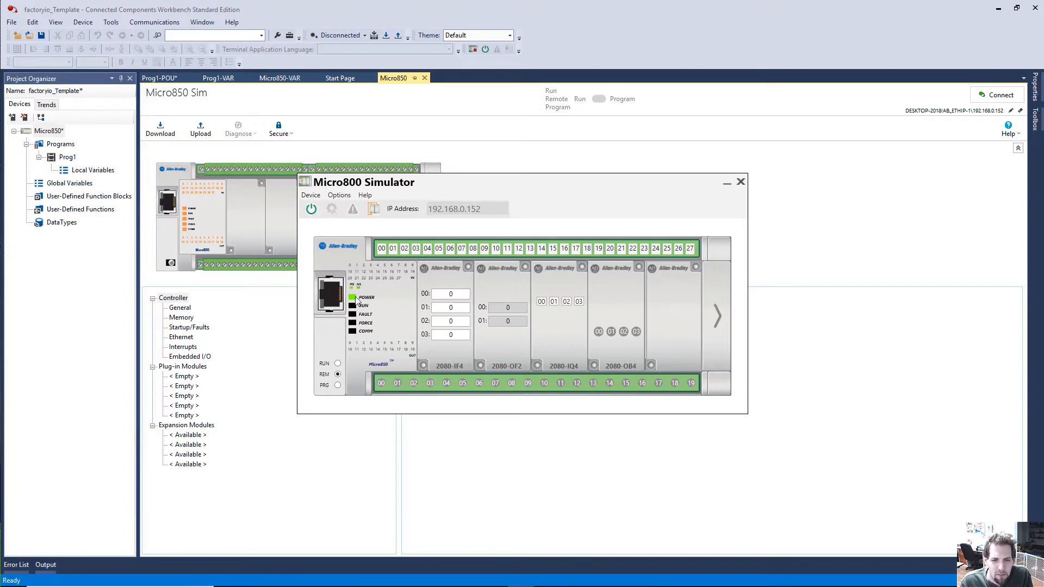
Exit the running Micro800 Simulator, relaunch it and move its window below the controller image.
{"action": "left_click", "coordinate": [312, 196]}
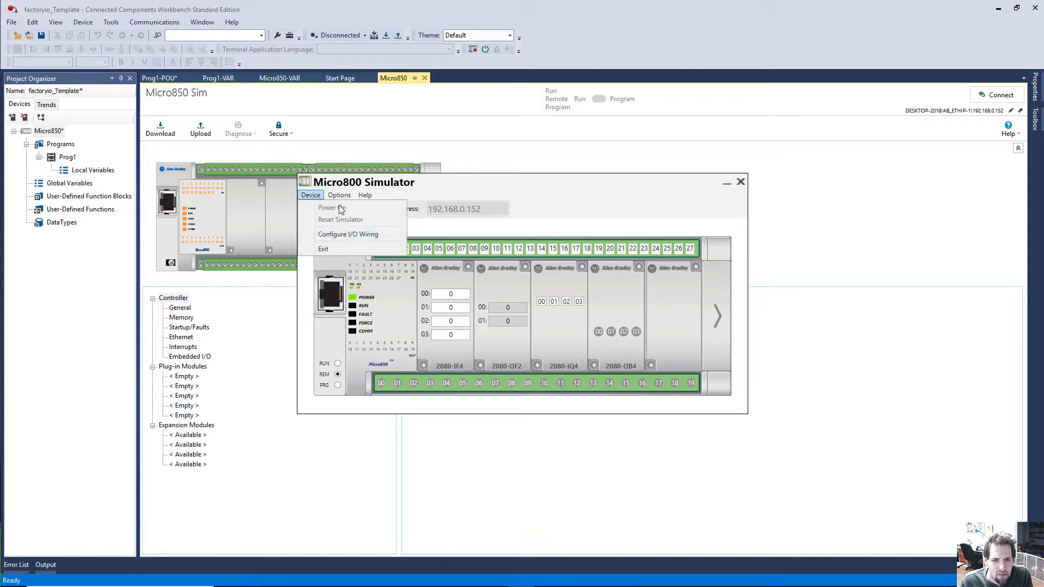
{"action": "mouse_move", "coordinate": [335, 199]}
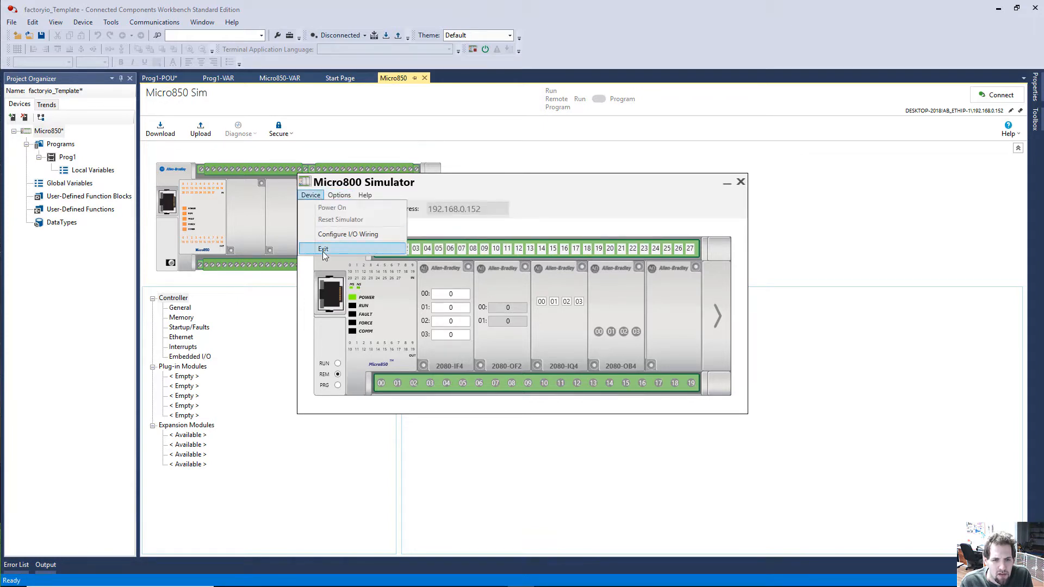
{"action": "left_click", "coordinate": [321, 250]}
{"action": "left_click", "coordinate": [112, 24]}
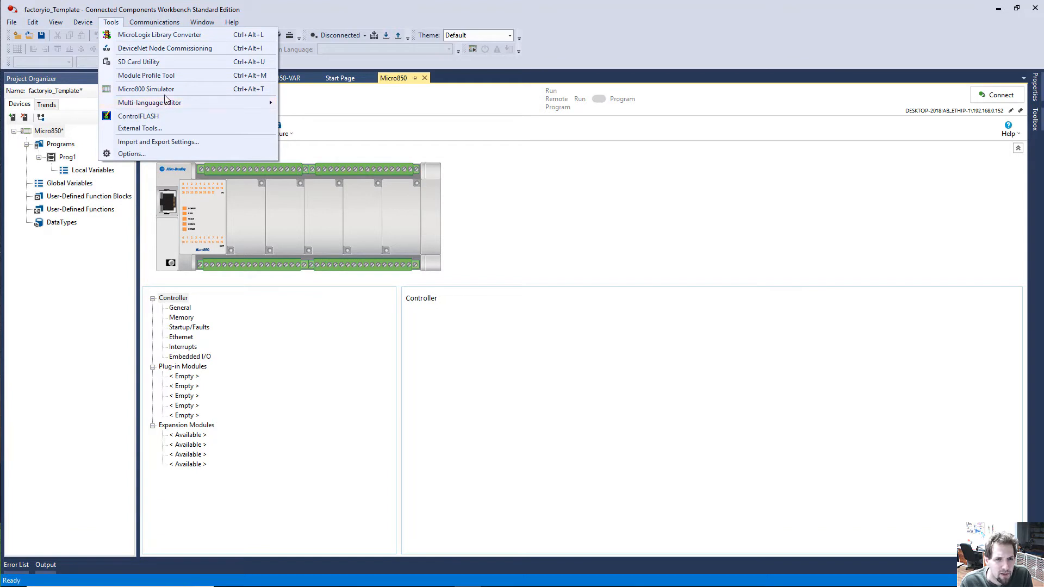
{"action": "left_click", "coordinate": [166, 91]}
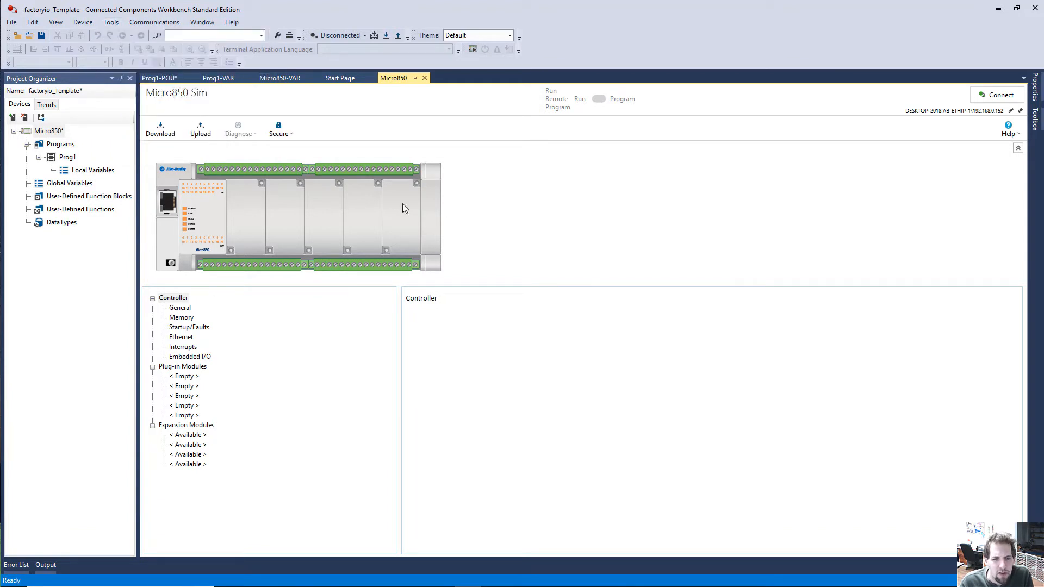
{"action": "left_click_drag", "start_coordinate": [471, 175], "coordinate": [312, 281]}
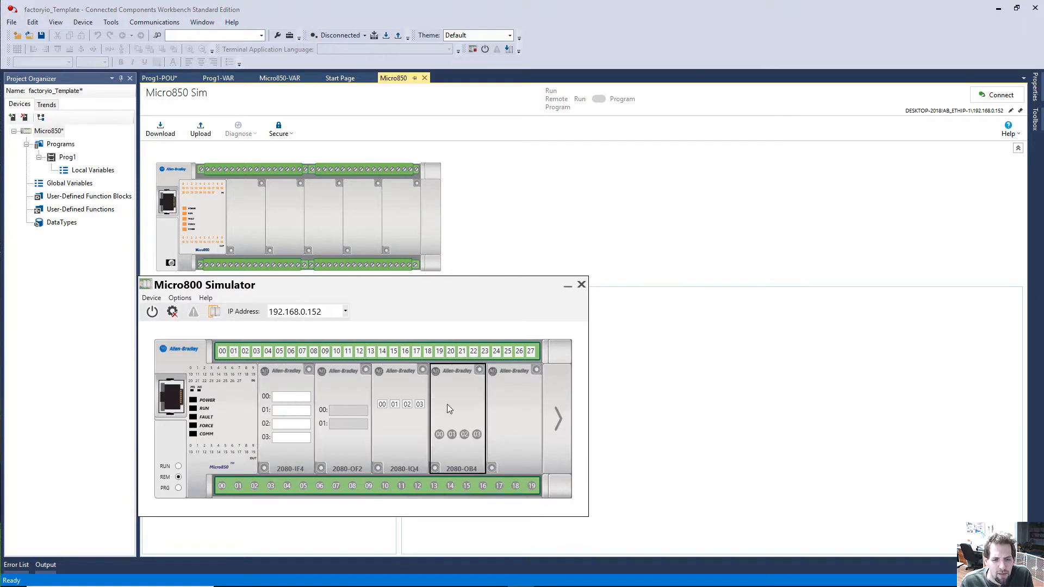
Delete the 2080-IF4, 2080-OF2, 2080-IQ4 and 2080-OB4 plug-in modules from the simulator and power it on.
{"action": "right_click", "coordinate": [282, 386]}
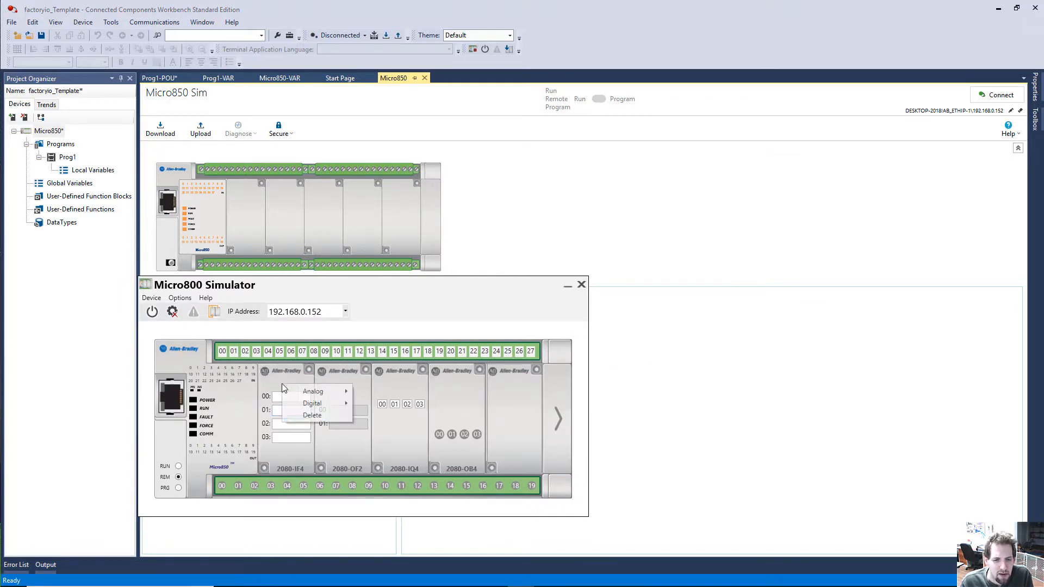
{"action": "left_click", "coordinate": [313, 416]}
{"action": "right_click", "coordinate": [349, 403]}
{"action": "left_click", "coordinate": [365, 434]}
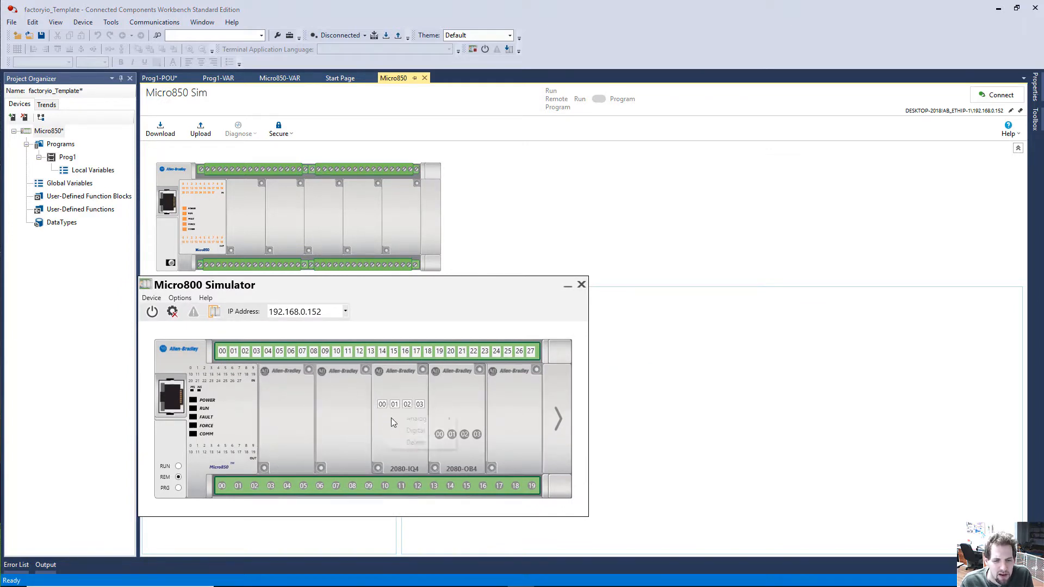
{"action": "right_click", "coordinate": [386, 414]}
{"action": "left_click", "coordinate": [416, 442]}
{"action": "right_click", "coordinate": [458, 424]}
{"action": "left_click", "coordinate": [477, 452]}
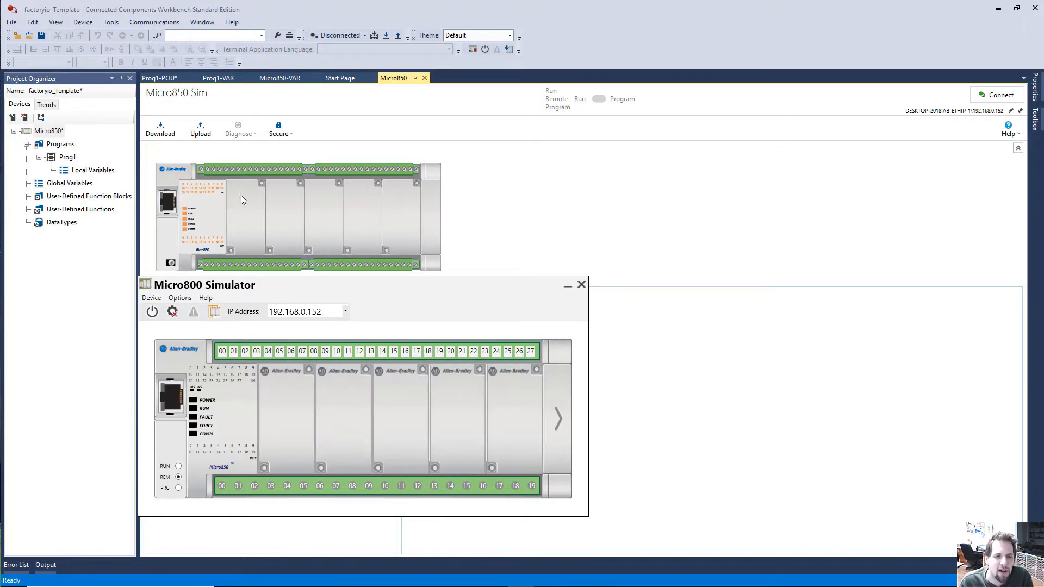
{"action": "left_click", "coordinate": [153, 312]}
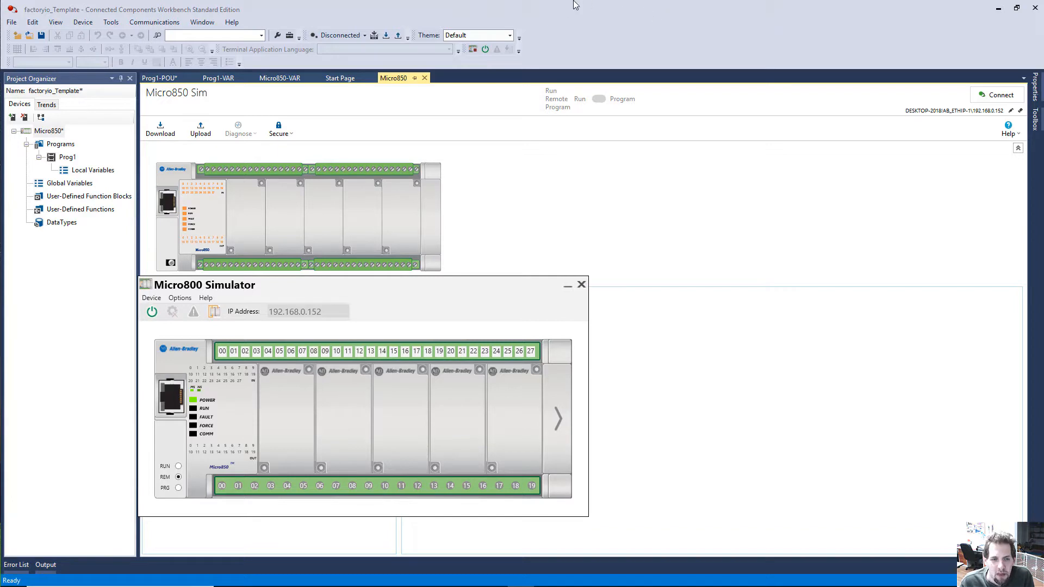
Check the Micro850 connection path settings, then remove the stored path from the controller.
{"action": "left_click", "coordinate": [594, 189]}
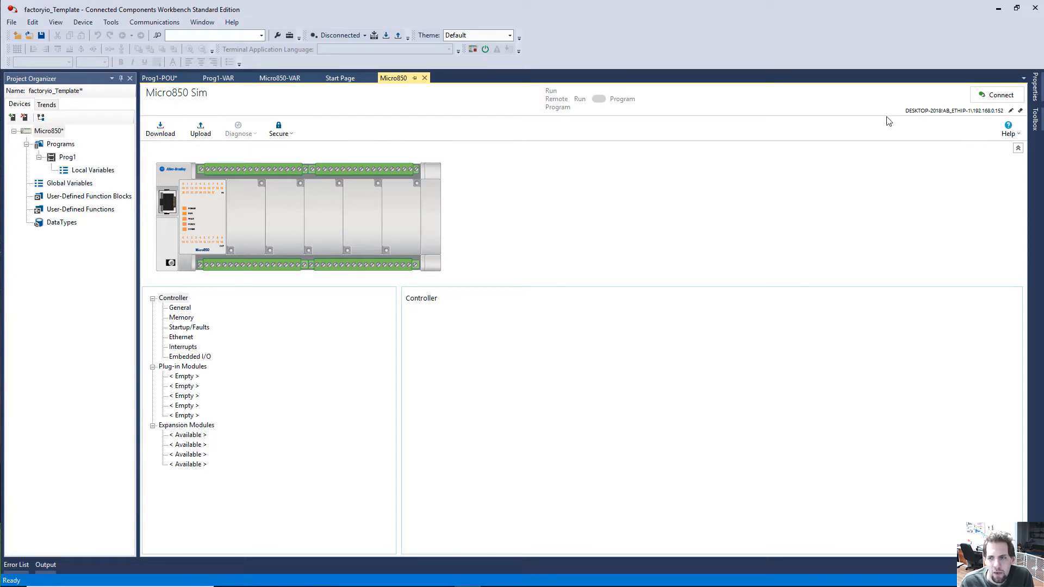
{"action": "left_click", "coordinate": [1010, 112]}
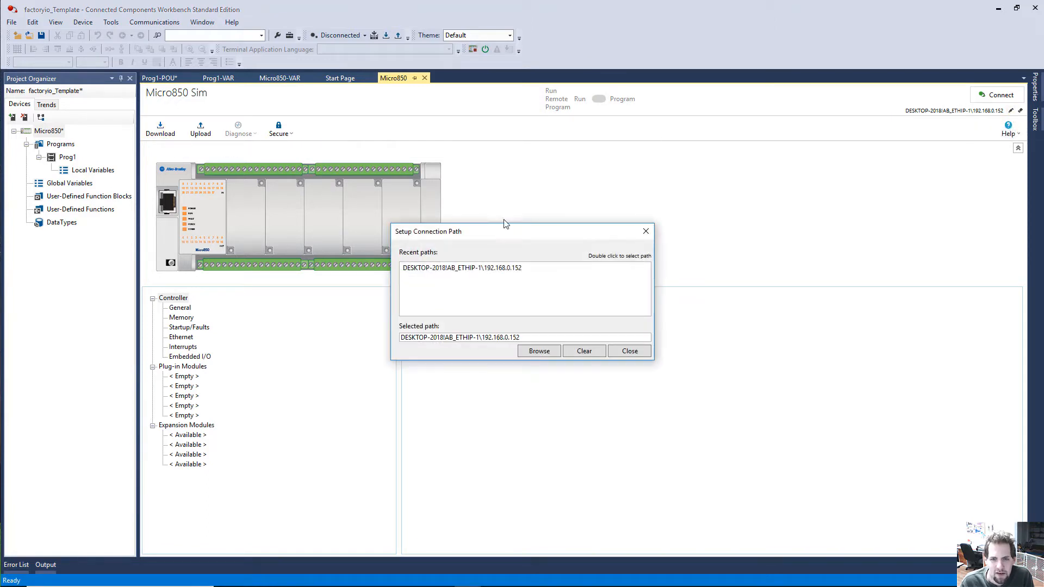
{"action": "left_click", "coordinate": [626, 351]}
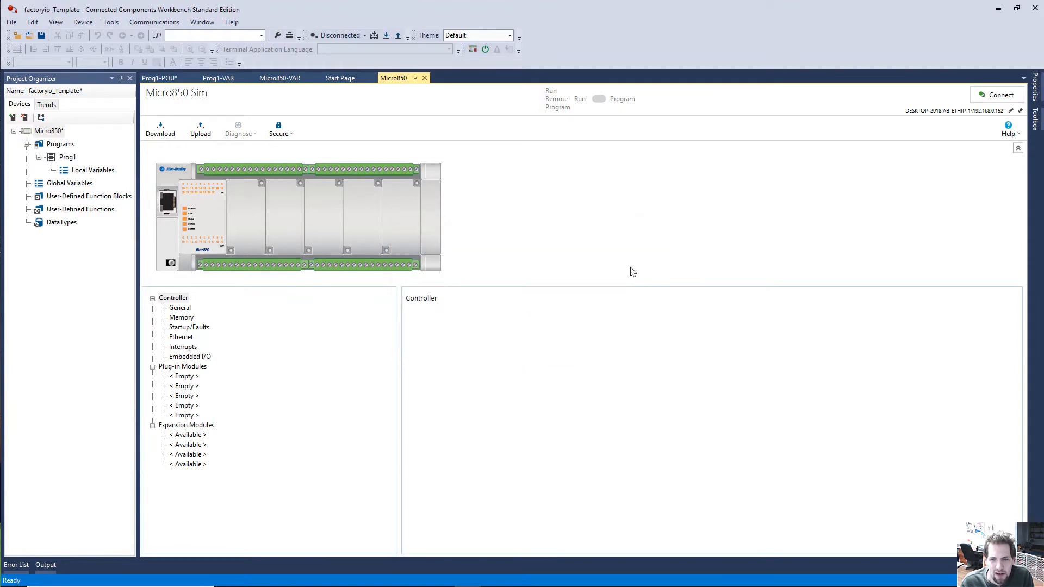
{"action": "left_click", "coordinate": [1019, 111]}
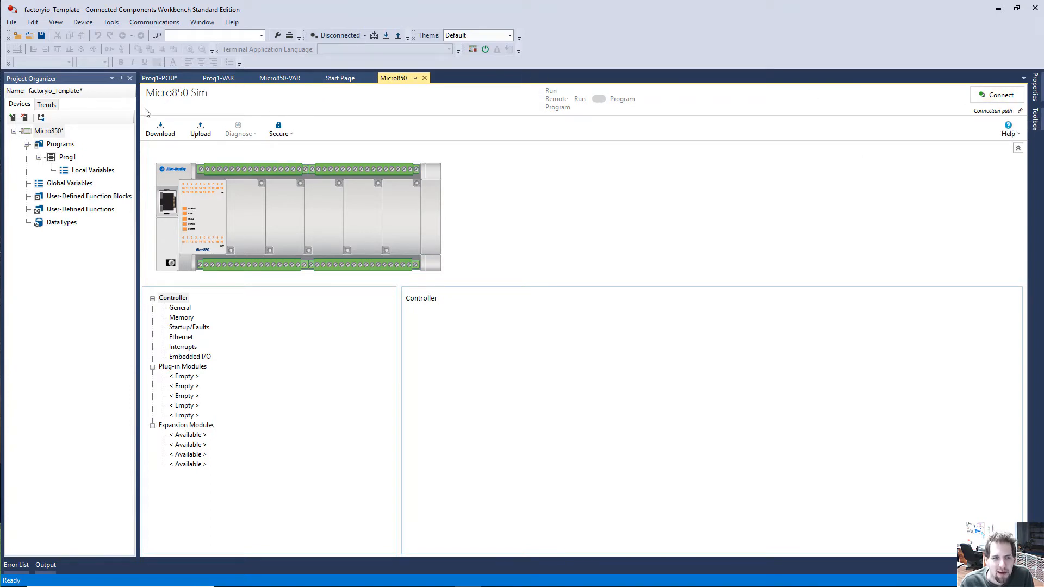
Start a download of the project and choose the Micro850 at 192.168.0.152 under AB_ETHIP-1 as the target.
{"action": "left_click", "coordinate": [149, 127]}
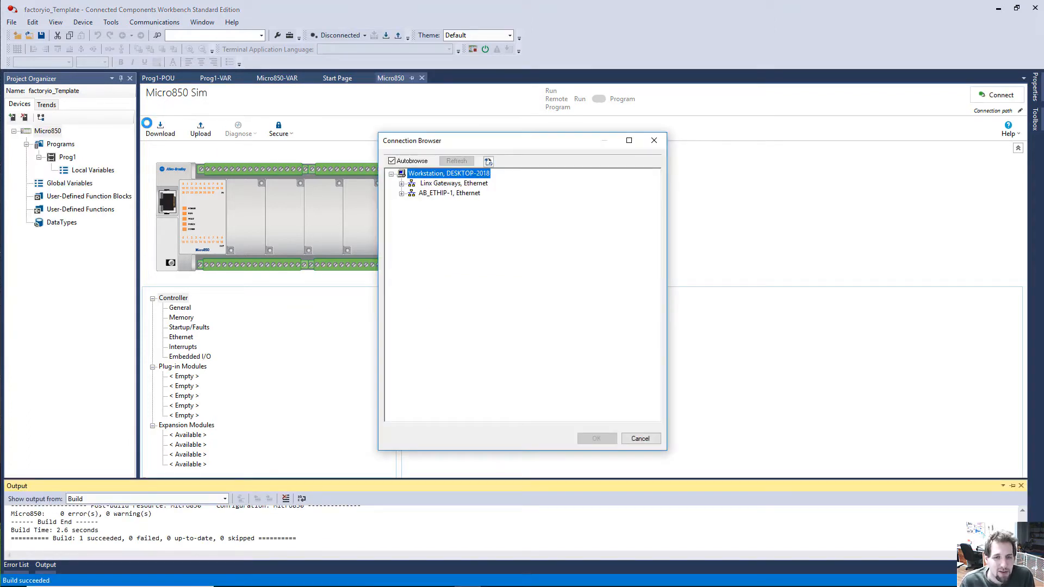
{"action": "left_click_drag", "start_coordinate": [520, 143], "coordinate": [493, 114]}
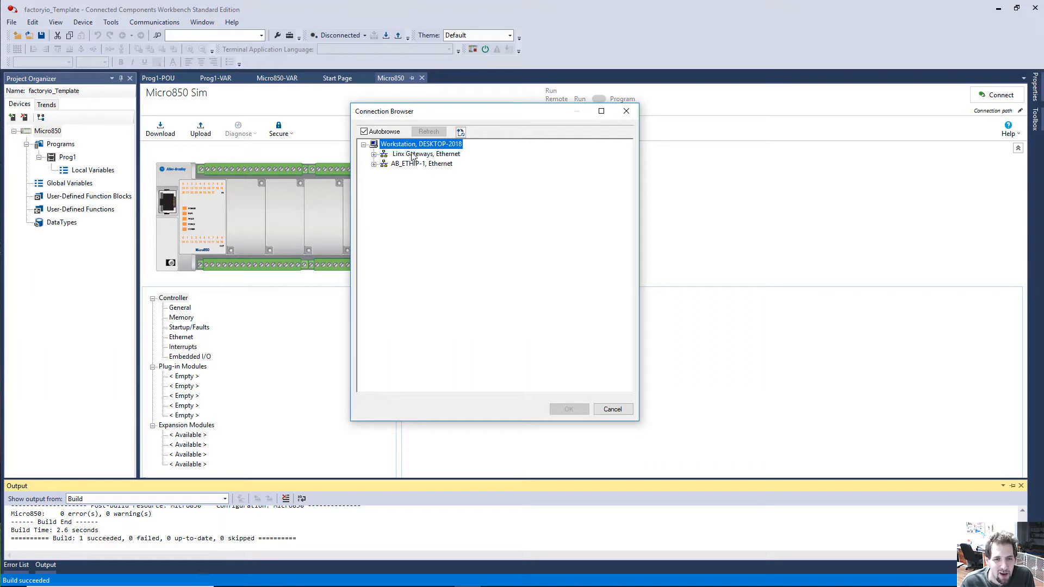
{"action": "left_click", "coordinate": [374, 165]}
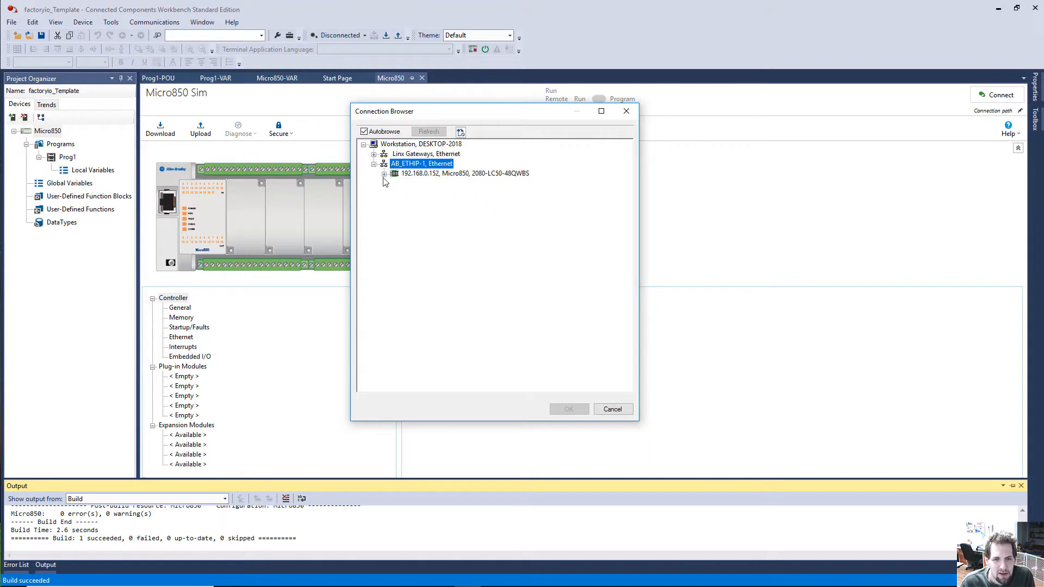
{"action": "left_click", "coordinate": [430, 174]}
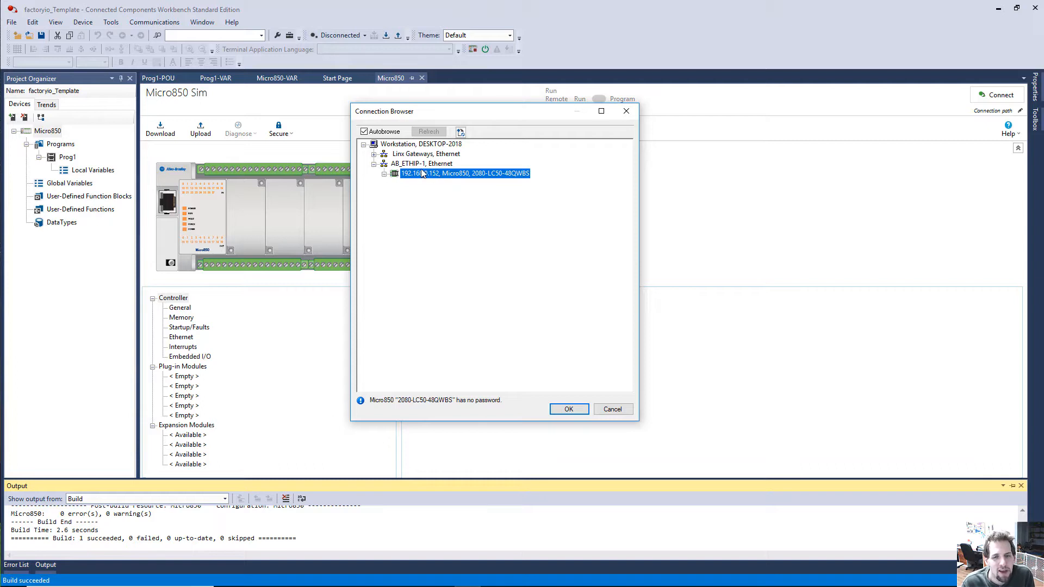
{"action": "left_click", "coordinate": [578, 411]}
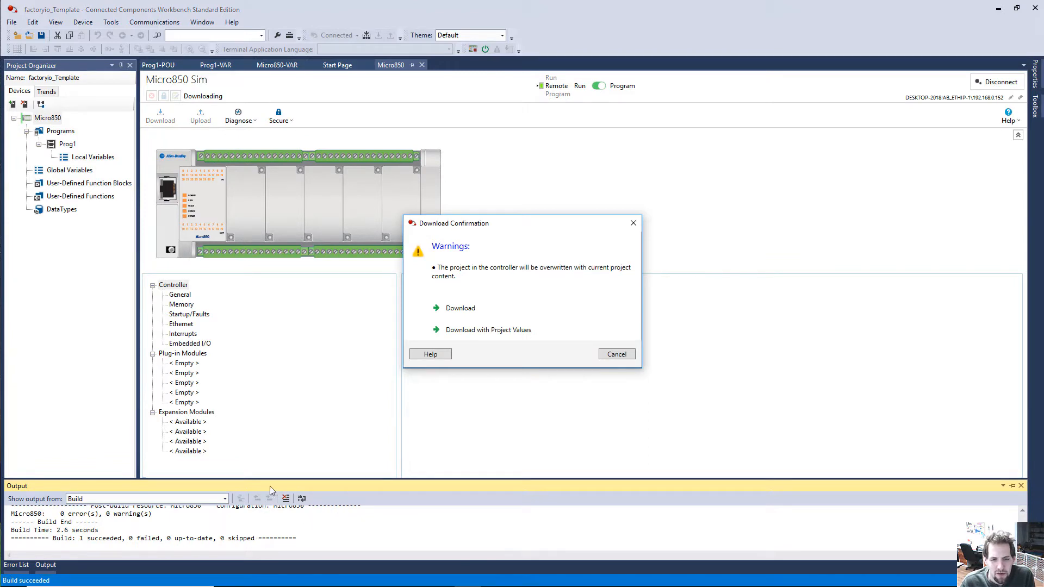
Overwrite the controller's project with a plain download without project values, and switch the controller to Run mode.
{"action": "left_click_drag", "start_coordinate": [535, 218], "coordinate": [529, 192]}
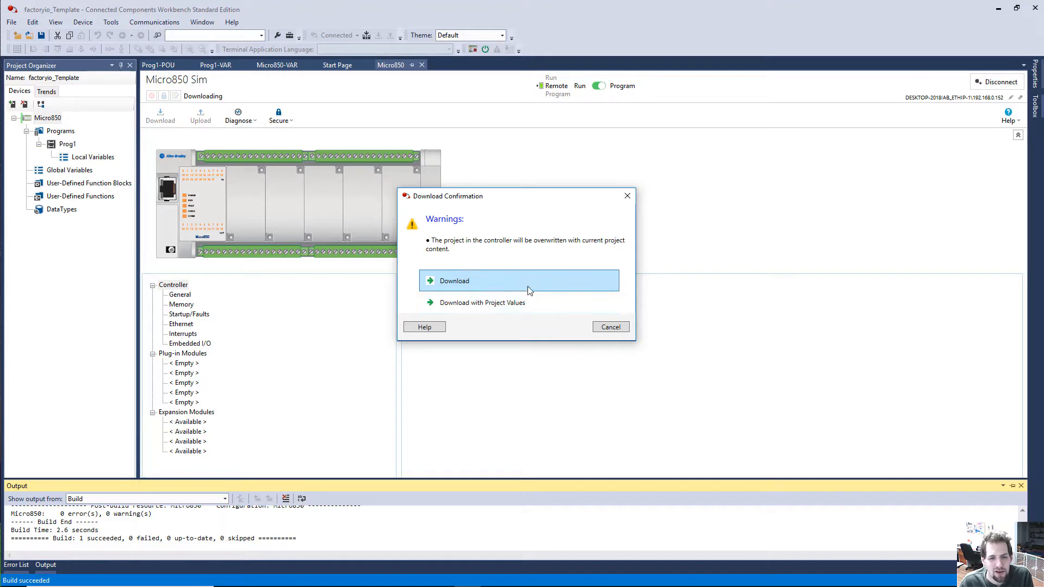
{"action": "left_click", "coordinate": [475, 280]}
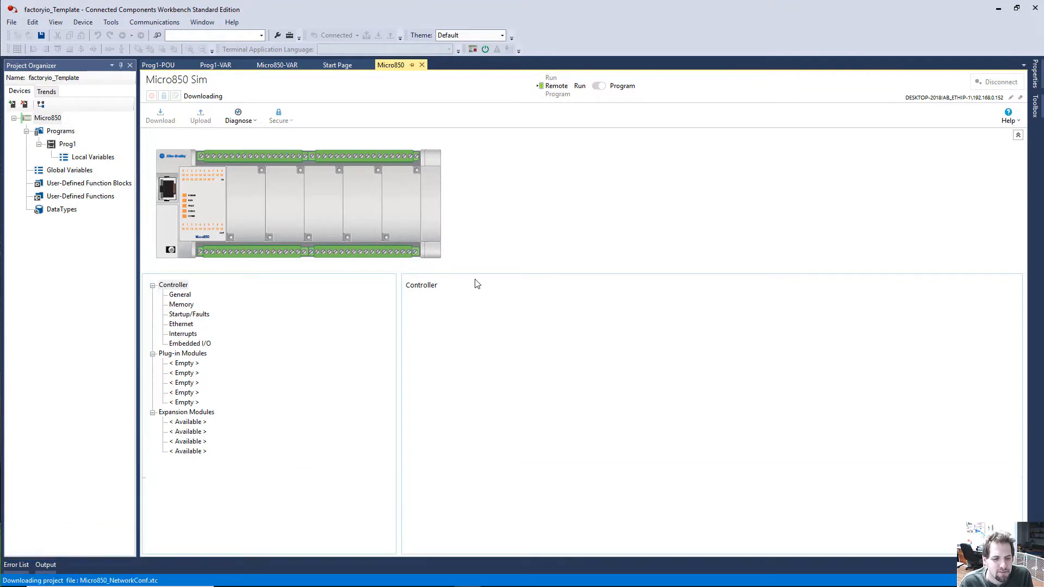
{"action": "mouse_move", "coordinate": [54, 582]}
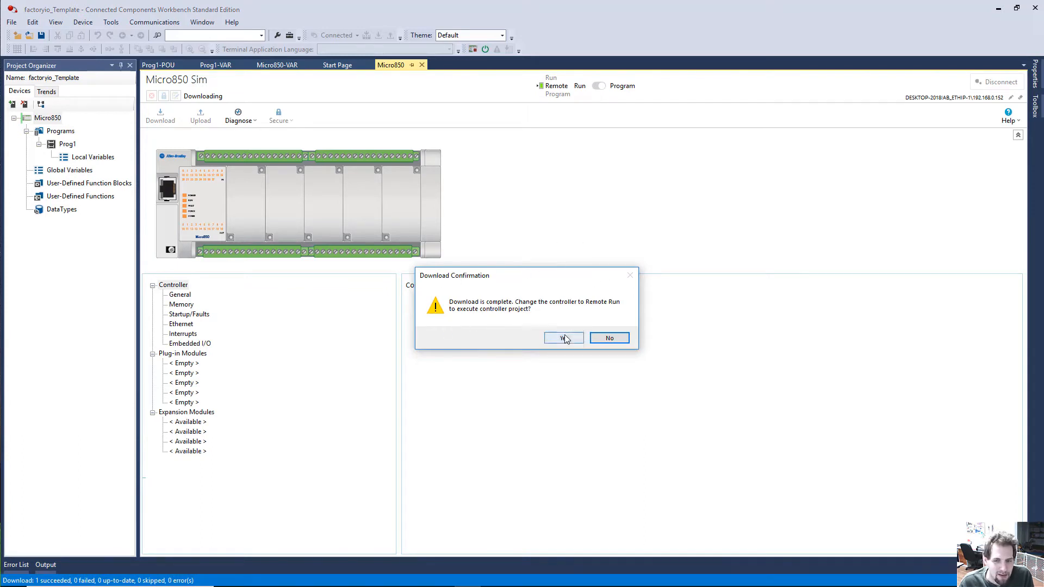
{"action": "left_click", "coordinate": [609, 338]}
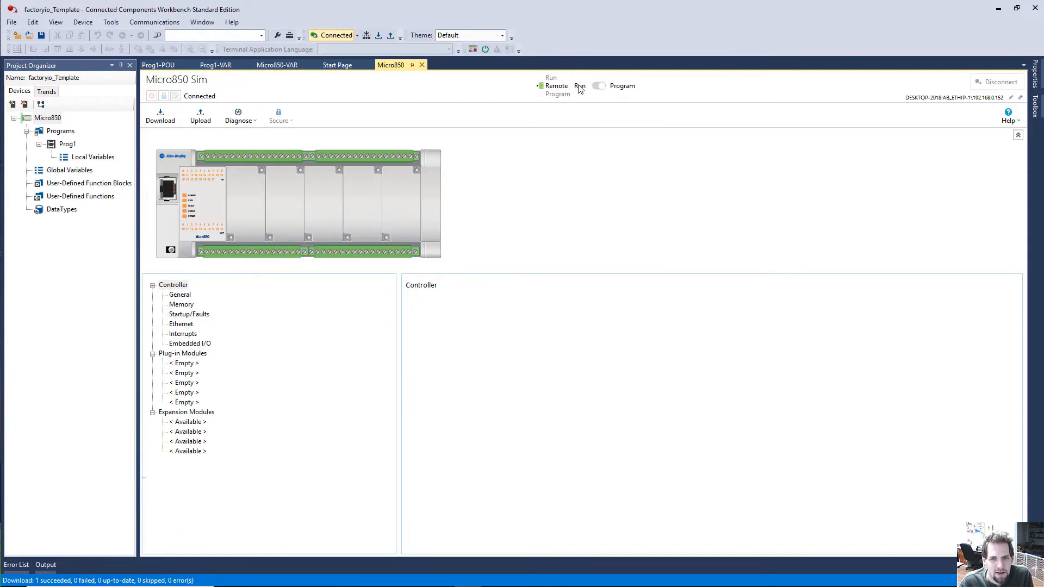
{"action": "left_click", "coordinate": [599, 86]}
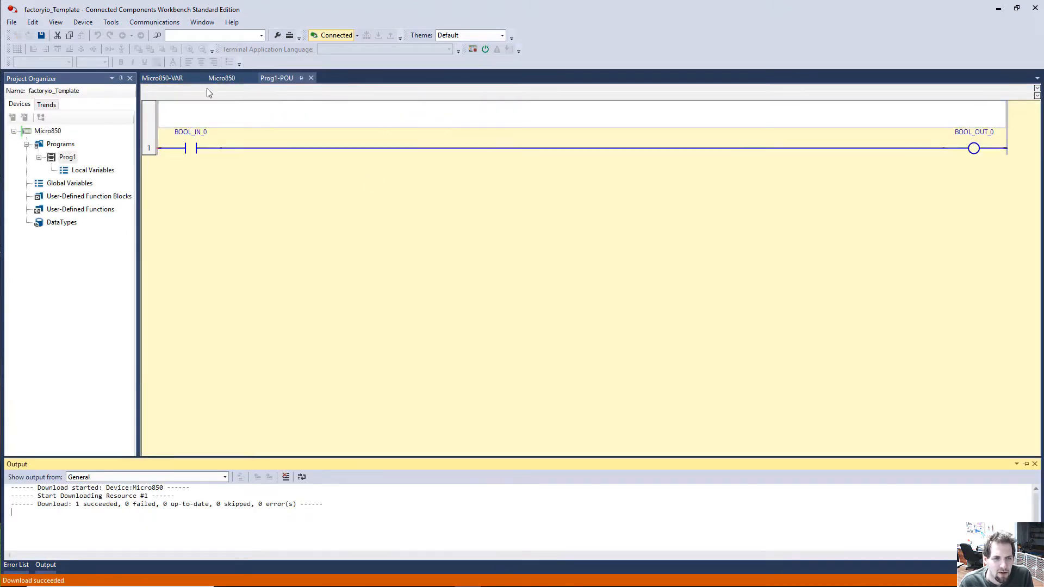
{"action": "left_click", "coordinate": [224, 197]}
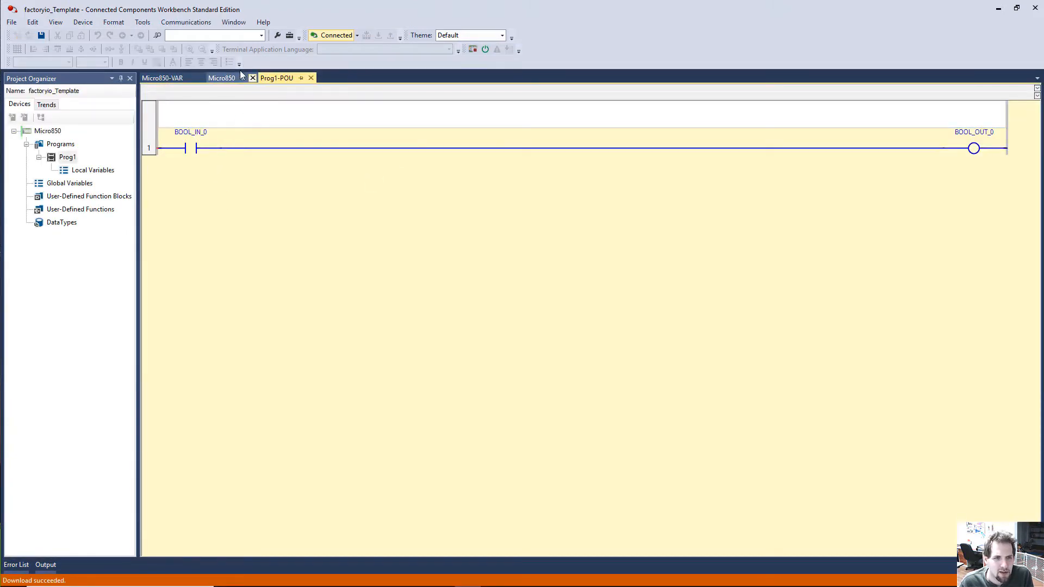
Change the Micro850 controller from Program to Run mode and dismiss the simulator's 10-minute run limit warning.
{"action": "left_click", "coordinate": [222, 78]}
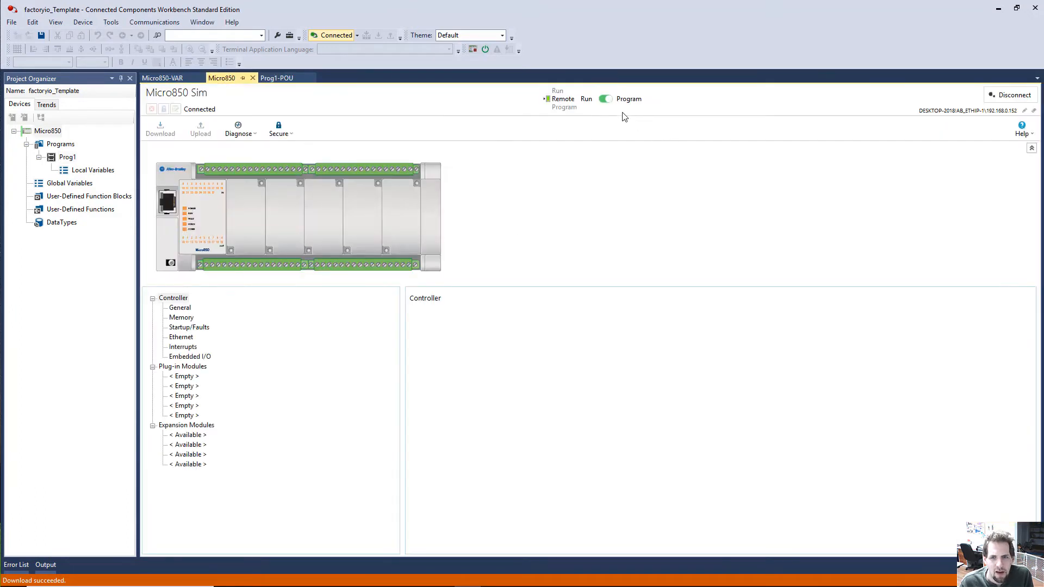
{"action": "left_click", "coordinate": [608, 100]}
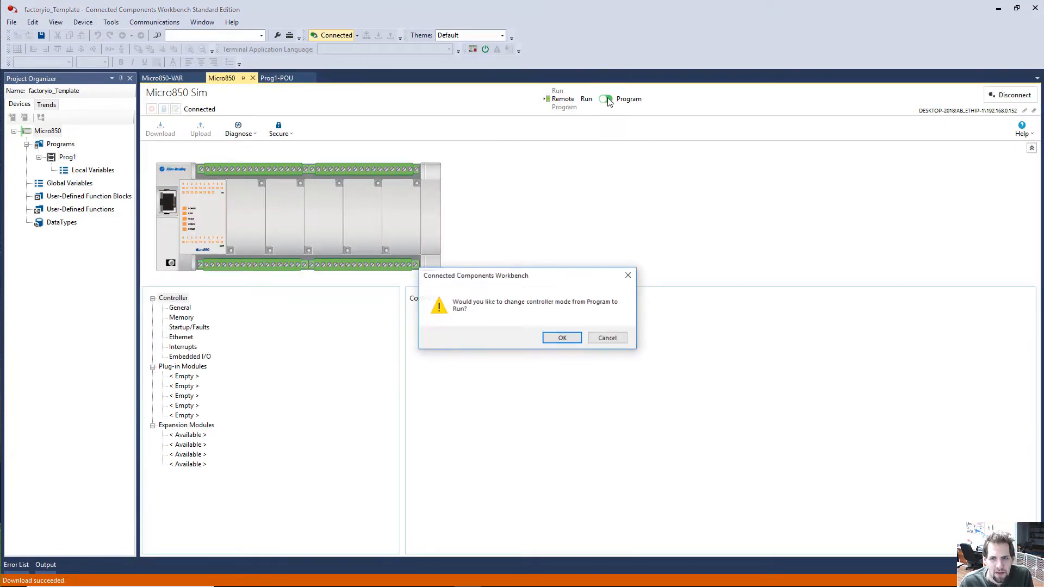
{"action": "left_click", "coordinate": [556, 341]}
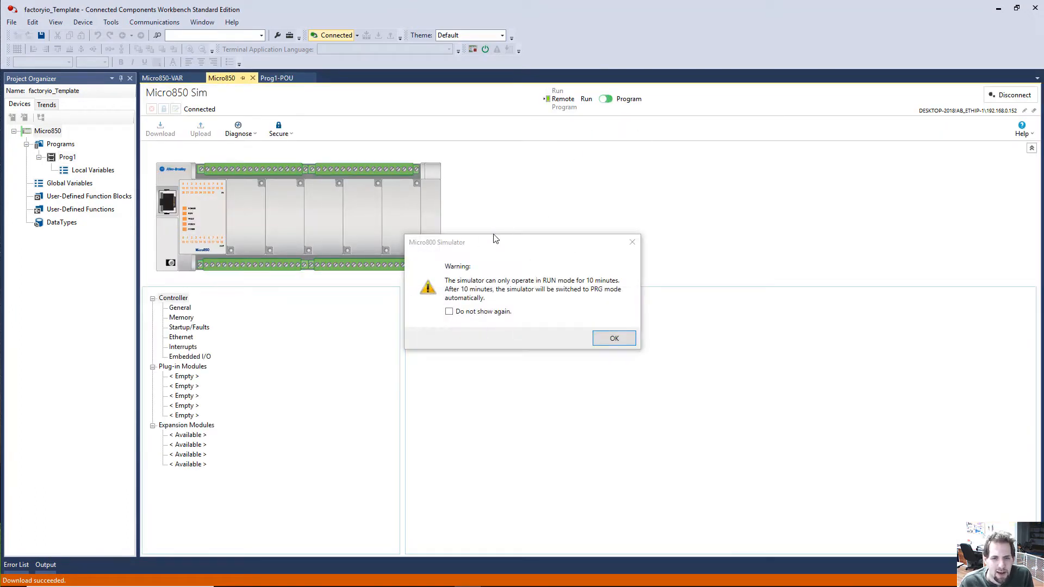
{"action": "left_click_drag", "start_coordinate": [491, 242], "coordinate": [477, 201]}
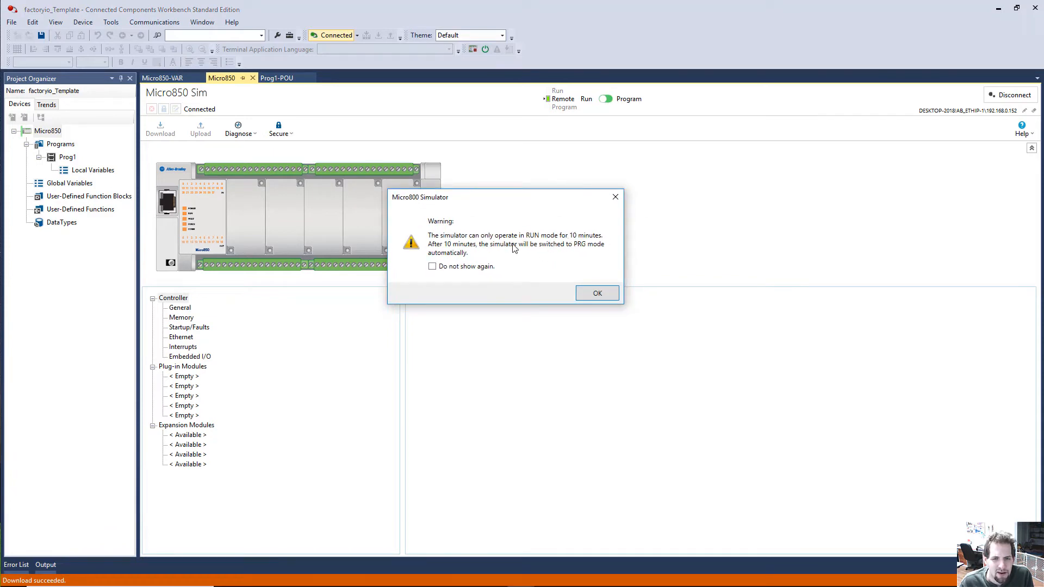
{"action": "left_click", "coordinate": [598, 294]}
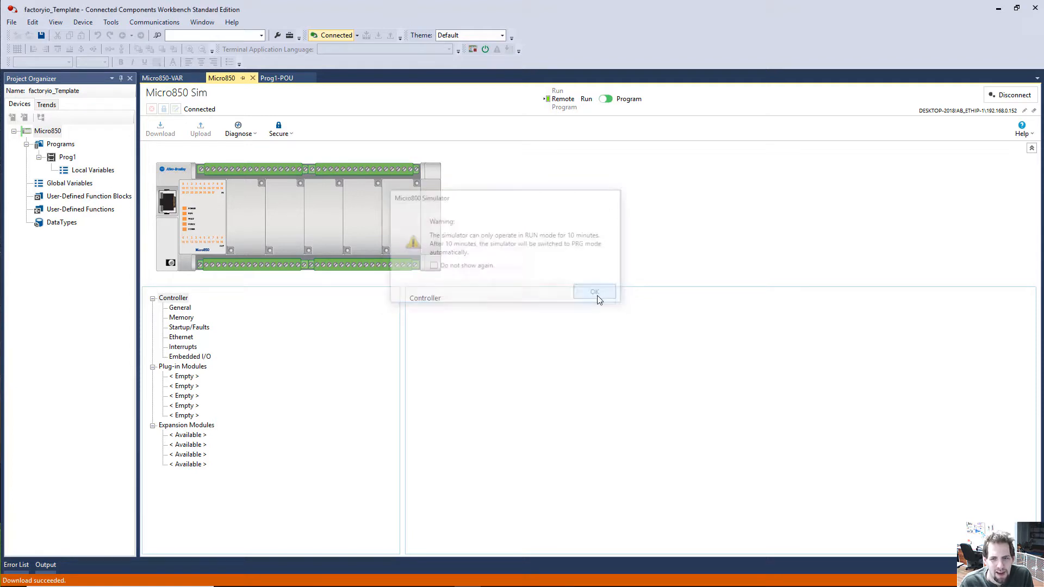
{"action": "left_click", "coordinate": [606, 98]}
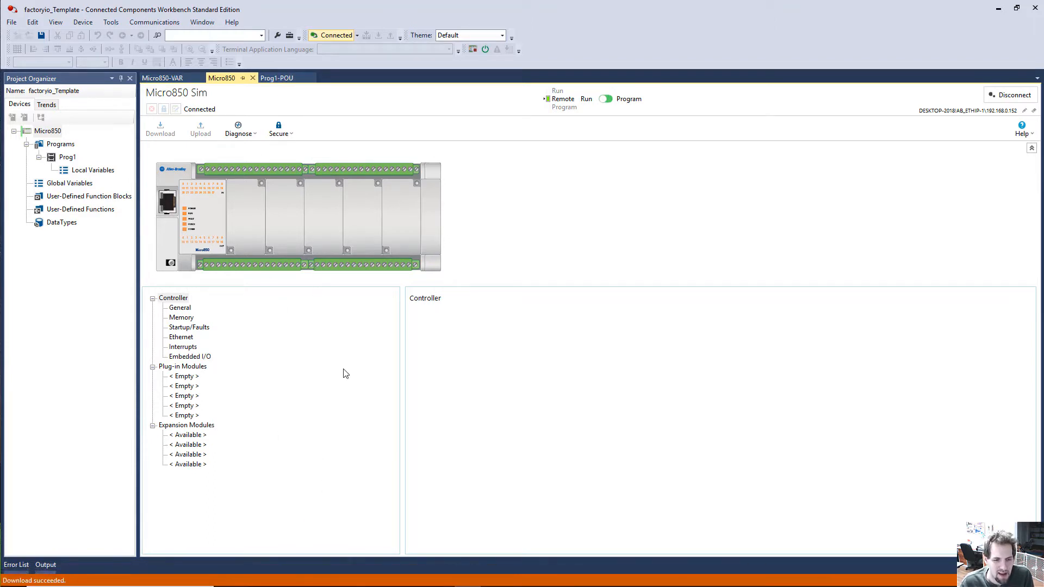
Check the controller's status lights in the Micro800 Simulator, moving its window clear of the controller view.
{"action": "left_click", "coordinate": [520, 576]}
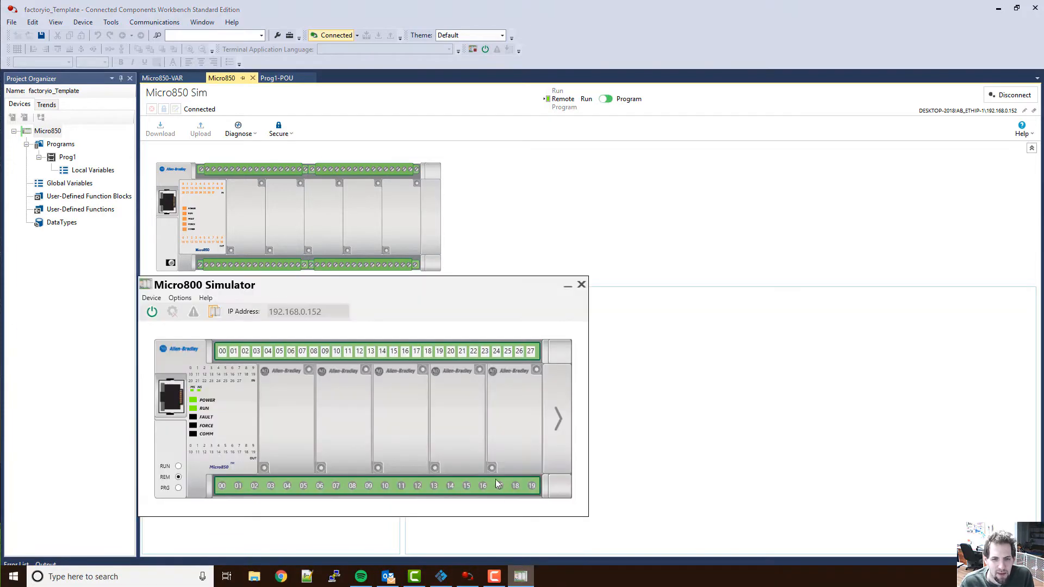
{"action": "left_click", "coordinate": [465, 266]}
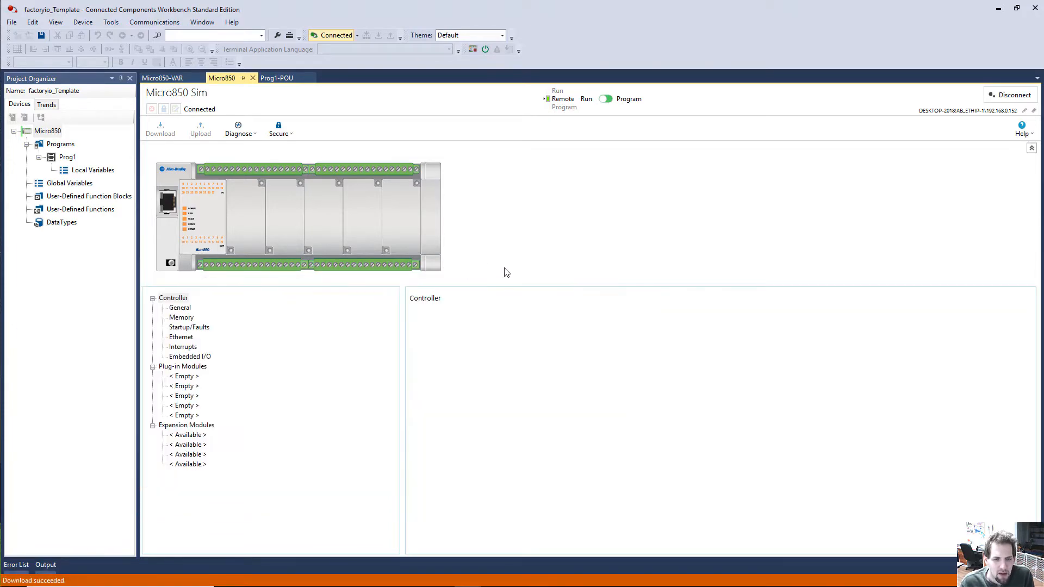
{"action": "key", "text": "alt+Tab"}
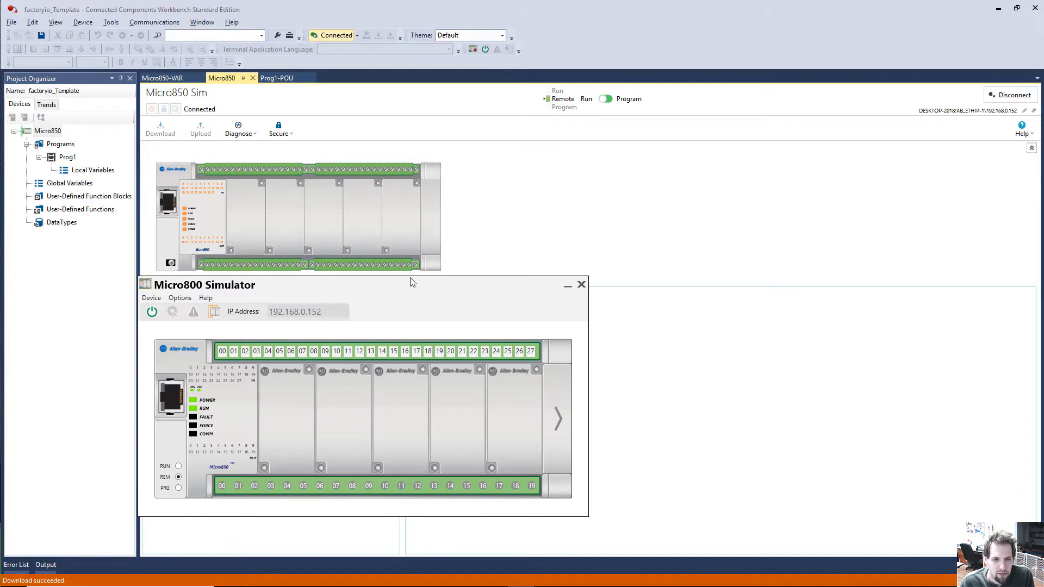
{"action": "left_click_drag", "start_coordinate": [412, 281], "coordinate": [631, 224]}
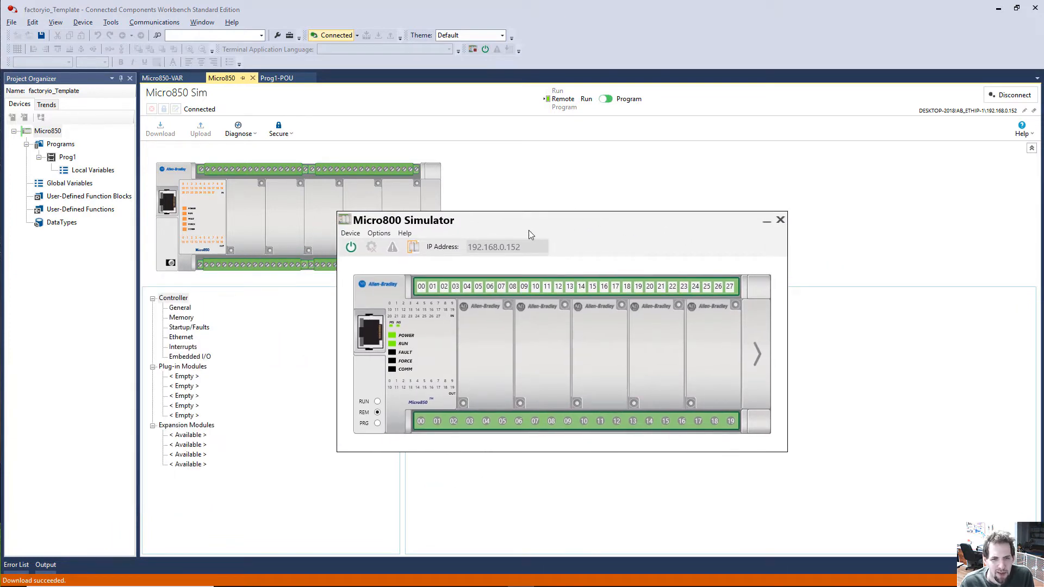
{"action": "left_click", "coordinate": [577, 206]}
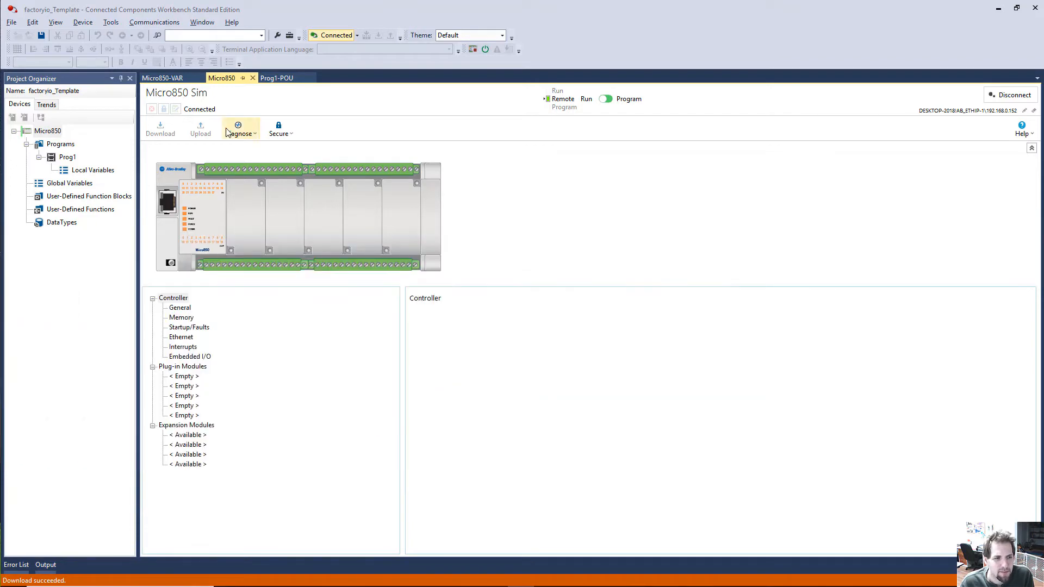
Test the Prog1 rung by toggling the logical value of BOOL_IN_0 in the global variables, leaving it on.
{"action": "left_click", "coordinate": [160, 80]}
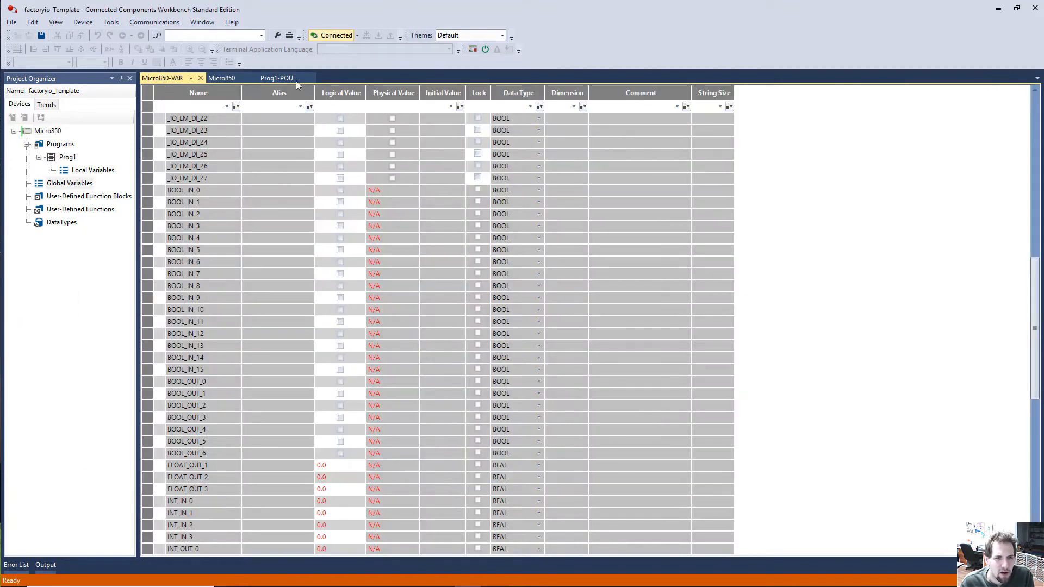
{"action": "left_click", "coordinate": [267, 77]}
{"action": "left_click", "coordinate": [186, 149]}
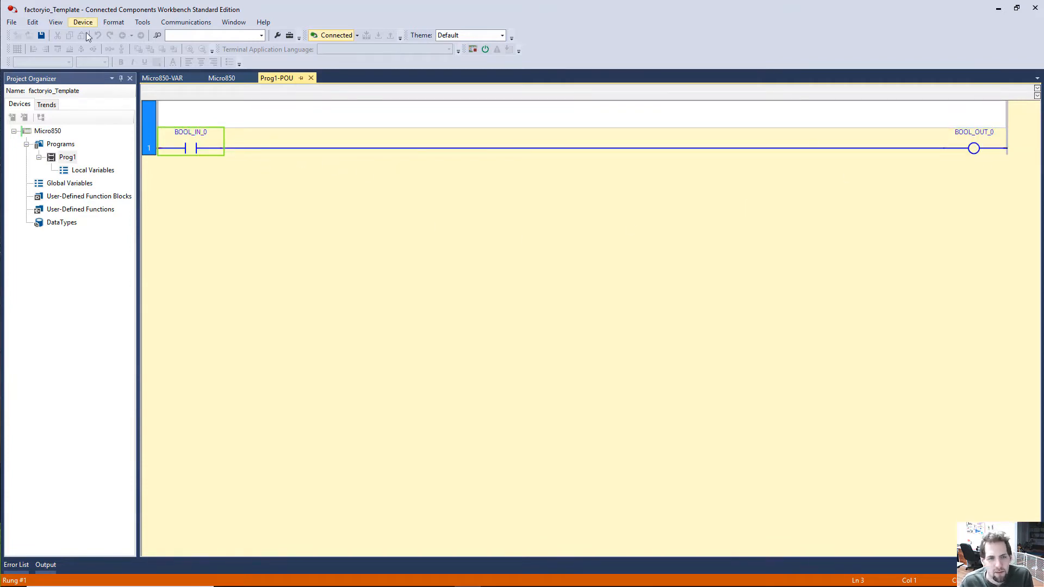
{"action": "left_click", "coordinate": [169, 77]}
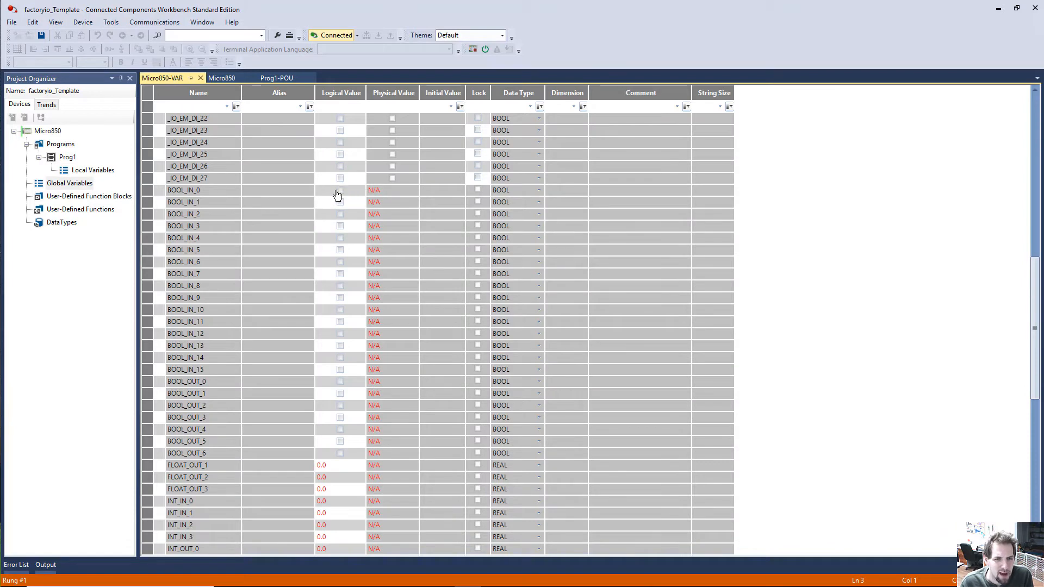
{"action": "left_click", "coordinate": [340, 190]}
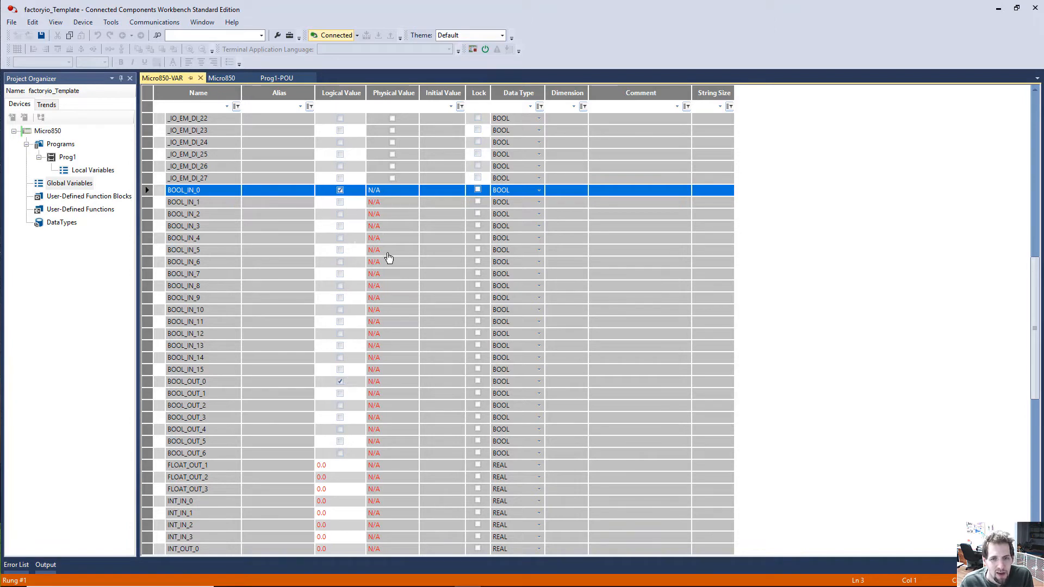
{"action": "left_click", "coordinate": [339, 191]}
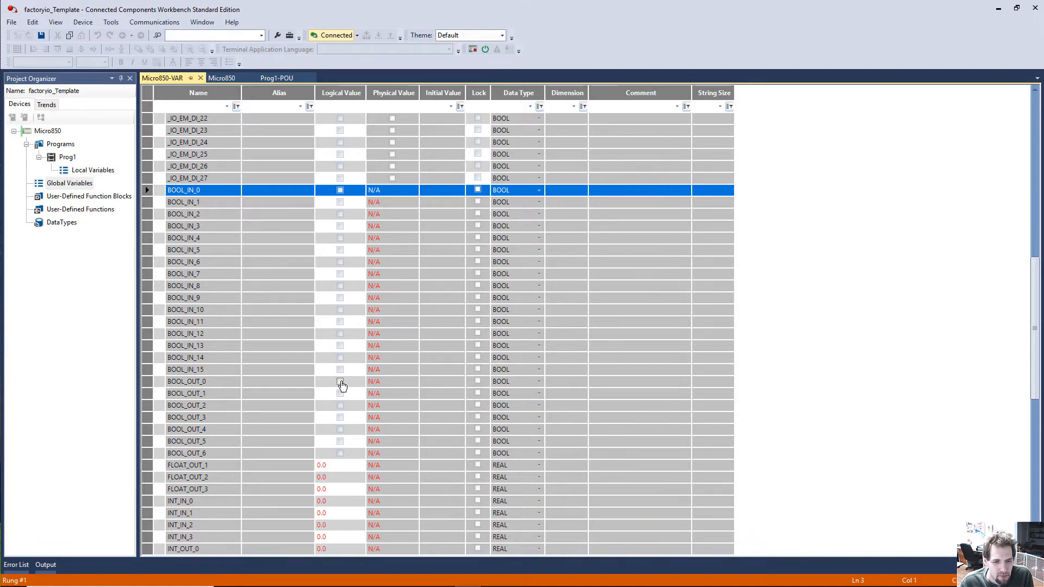
{"action": "left_click", "coordinate": [341, 191]}
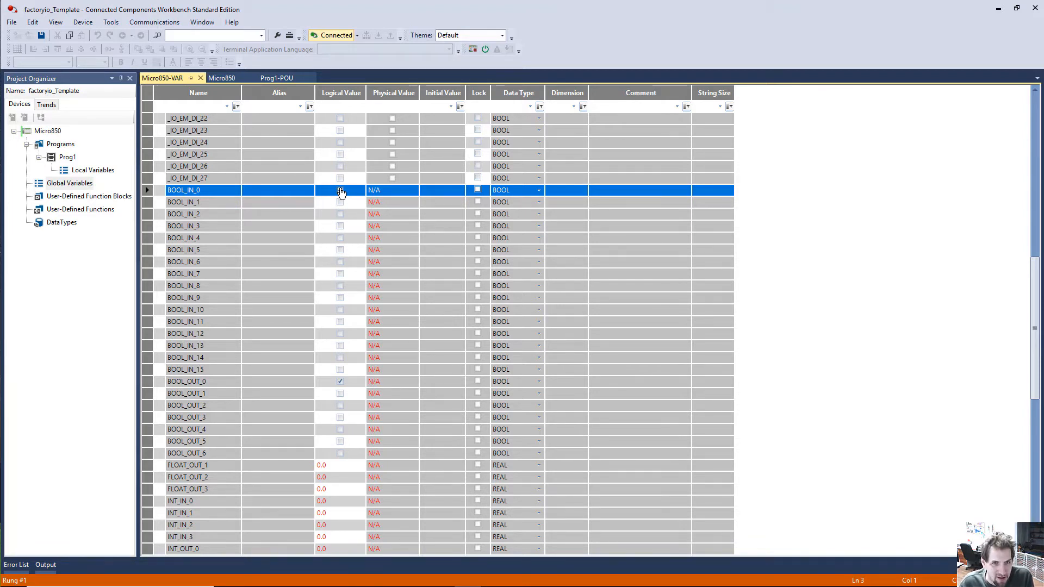
{"action": "left_click", "coordinate": [339, 190]}
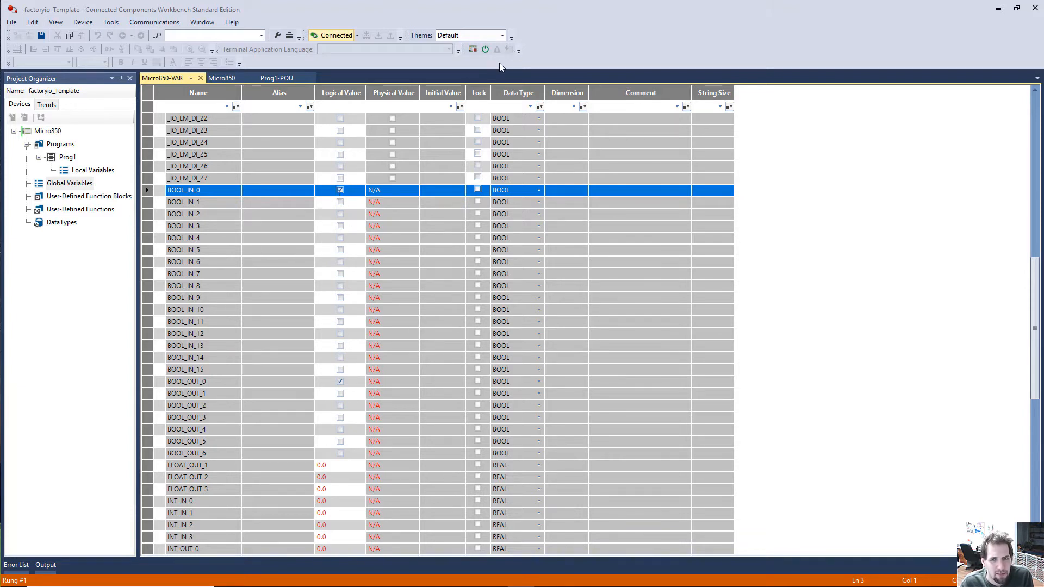
Return to the Micro850 controller overview, then switch to Factory I/O and maximize its window.
{"action": "left_click", "coordinate": [222, 78]}
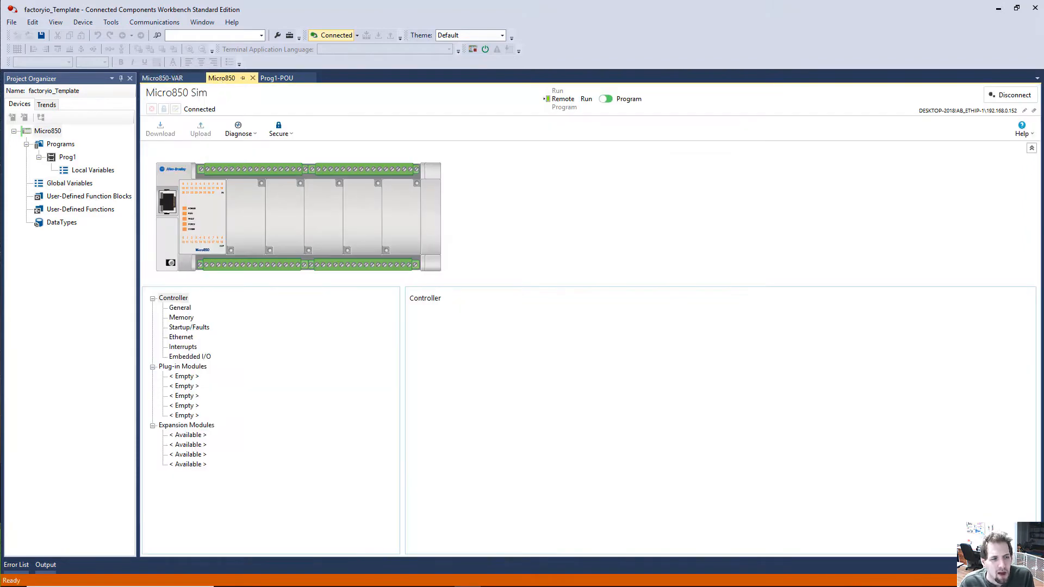
{"action": "left_click_drag", "start_coordinate": [725, 350], "coordinate": [0, 161]}
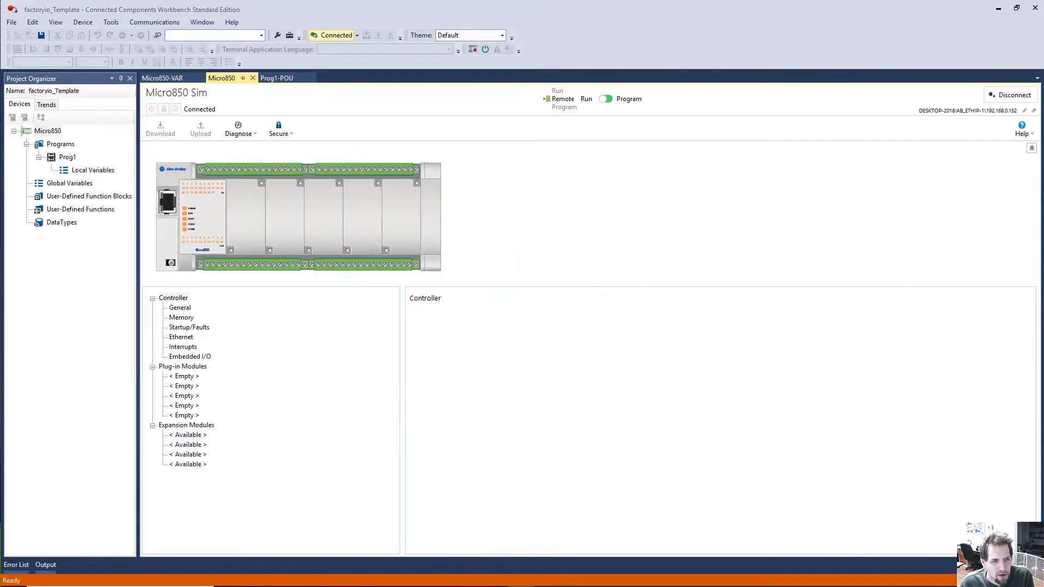
{"action": "mouse_move", "coordinate": [447, 185]}
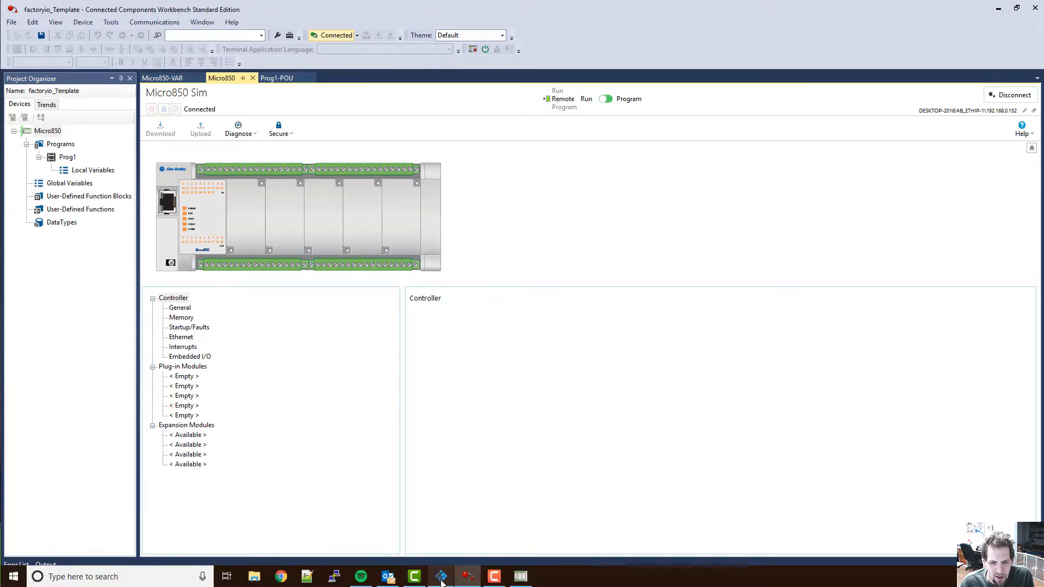
{"action": "left_click", "coordinate": [441, 577]}
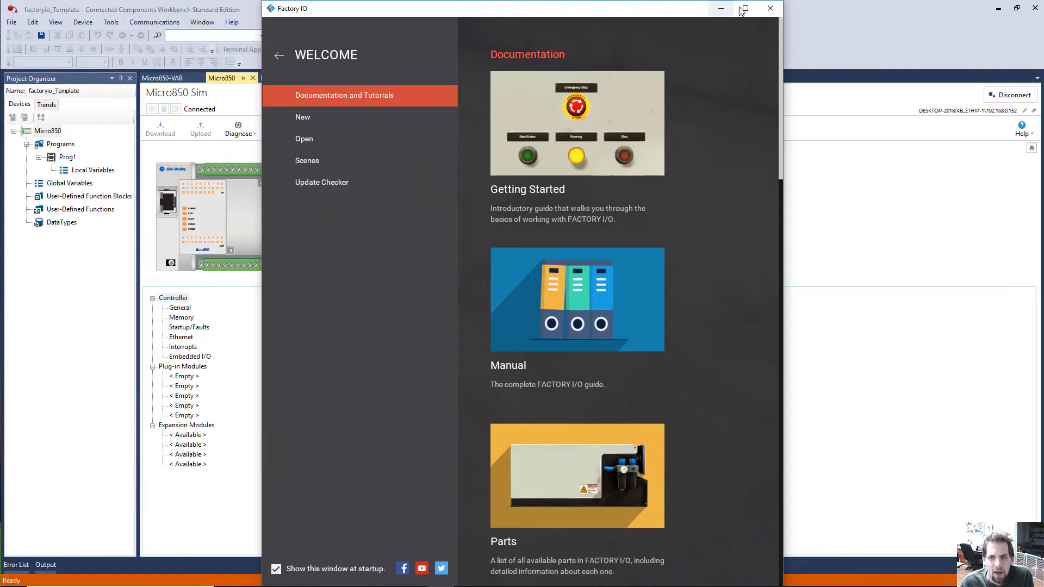
{"action": "left_click", "coordinate": [743, 10]}
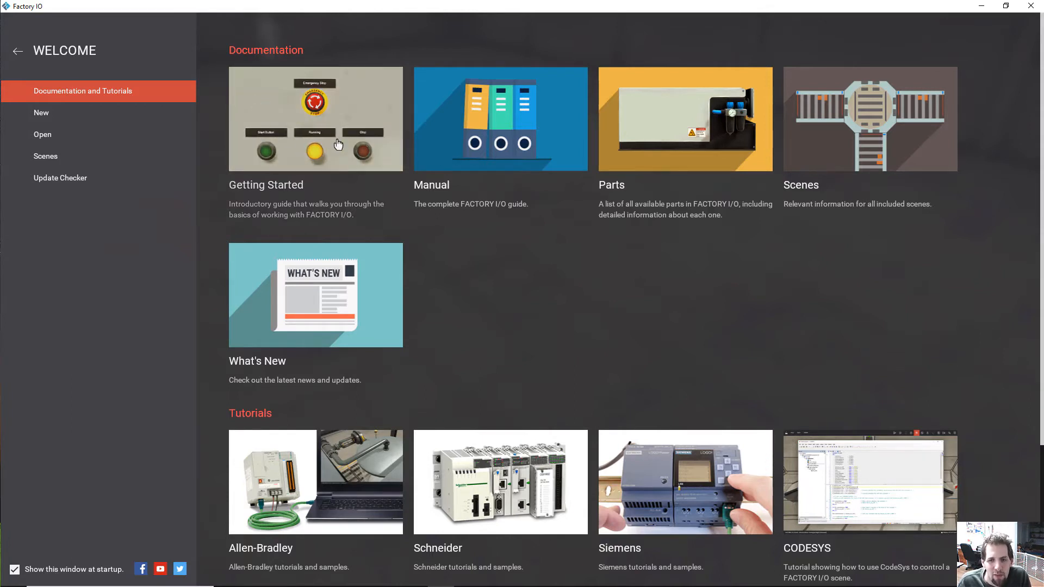
Look through the part categories in Factory I/O's online Parts documentation, then return to the Factory I/O welcome screen.
{"action": "left_click", "coordinate": [659, 142]}
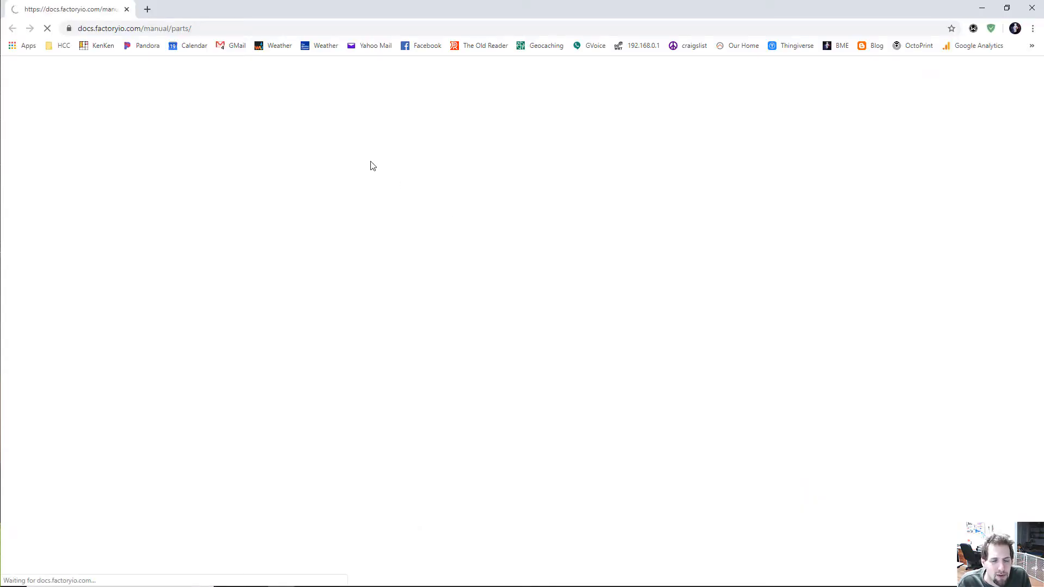
{"action": "scroll", "coordinate": [403, 315], "scroll_direction": "down", "scroll_amount": 2}
{"action": "scroll", "coordinate": [393, 313], "scroll_direction": "down", "scroll_amount": 5}
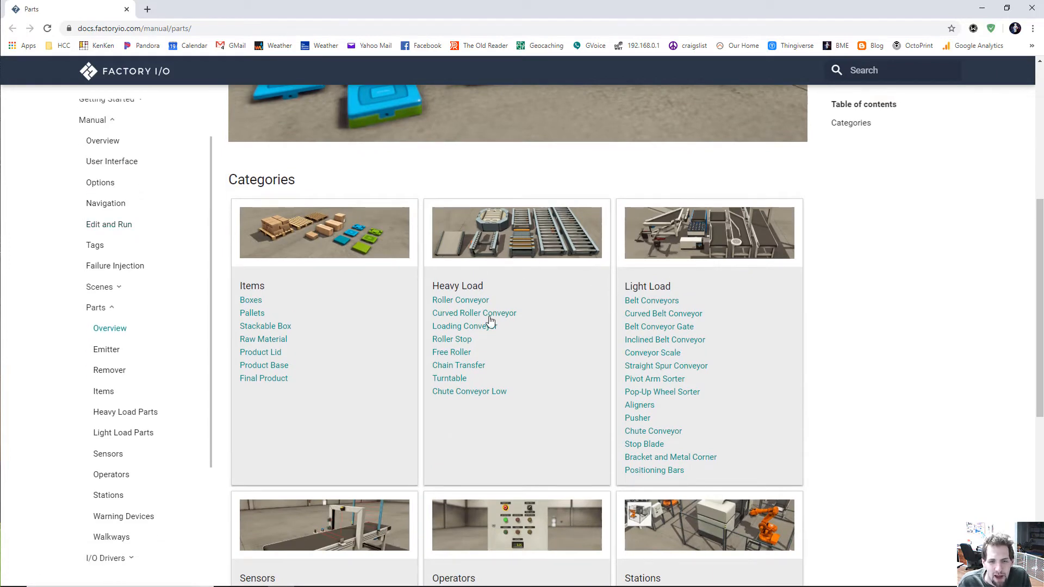
{"action": "scroll", "coordinate": [607, 296], "scroll_direction": "down", "scroll_amount": 1}
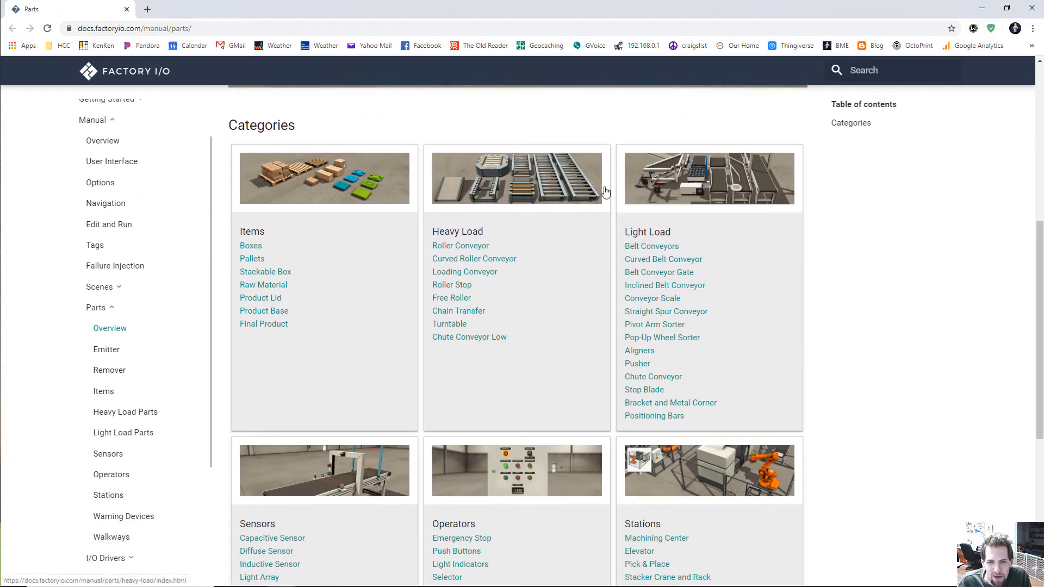
{"action": "scroll", "coordinate": [625, 265], "scroll_direction": "down", "scroll_amount": 1}
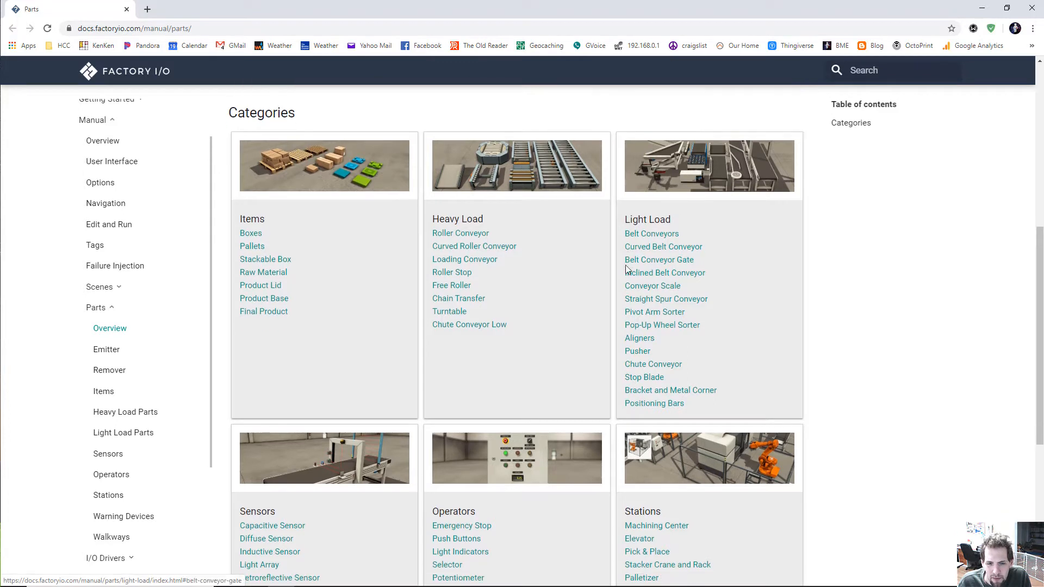
{"action": "scroll", "coordinate": [318, 484], "scroll_direction": "down", "scroll_amount": 1}
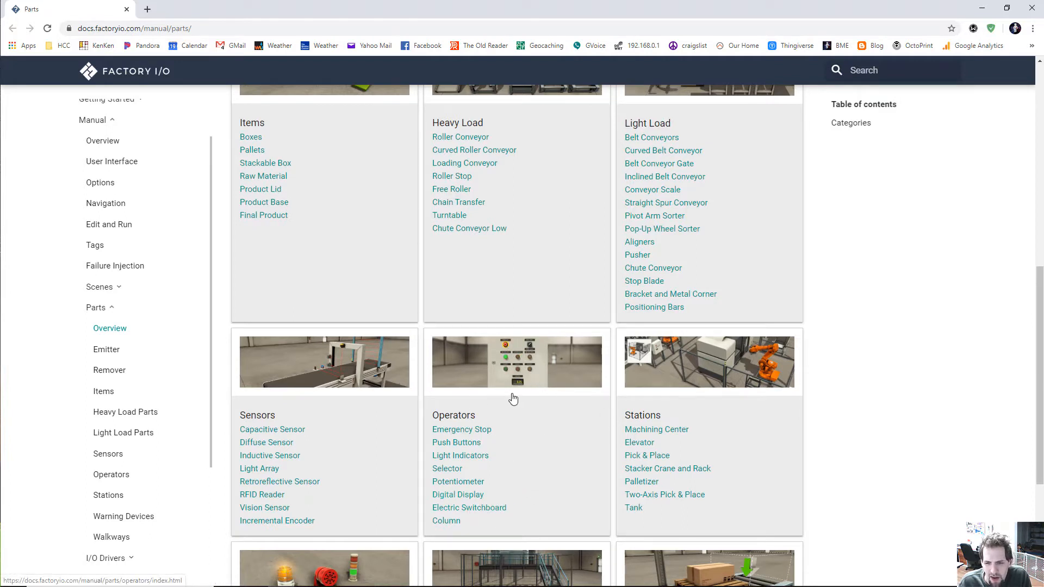
{"action": "scroll", "coordinate": [602, 384], "scroll_direction": "down", "scroll_amount": 1}
{"action": "scroll", "coordinate": [604, 384], "scroll_direction": "down", "scroll_amount": 1}
{"action": "scroll", "coordinate": [598, 359], "scroll_direction": "down", "scroll_amount": 1}
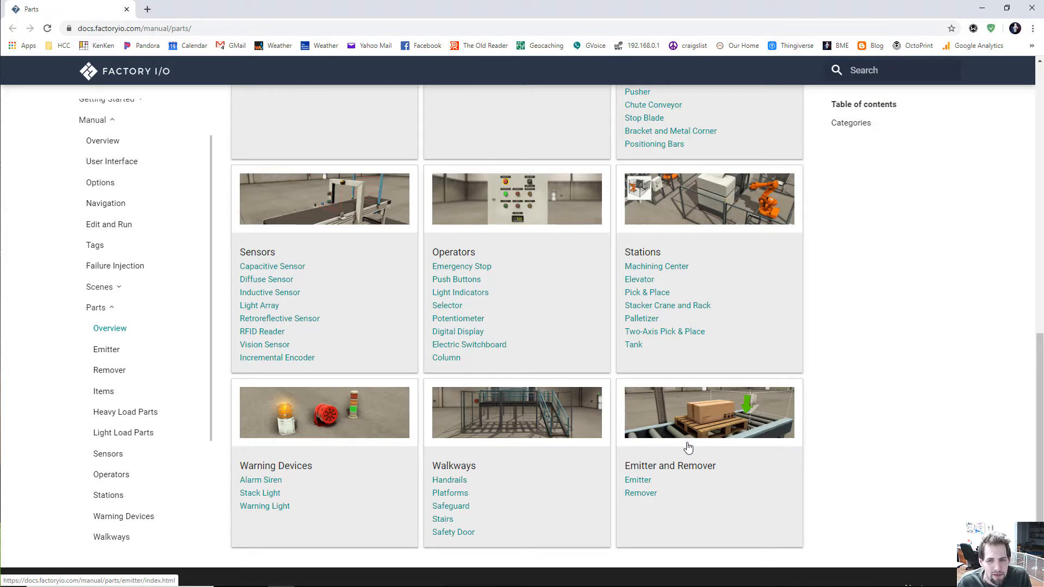
{"action": "scroll", "coordinate": [625, 449], "scroll_direction": "up", "scroll_amount": 5}
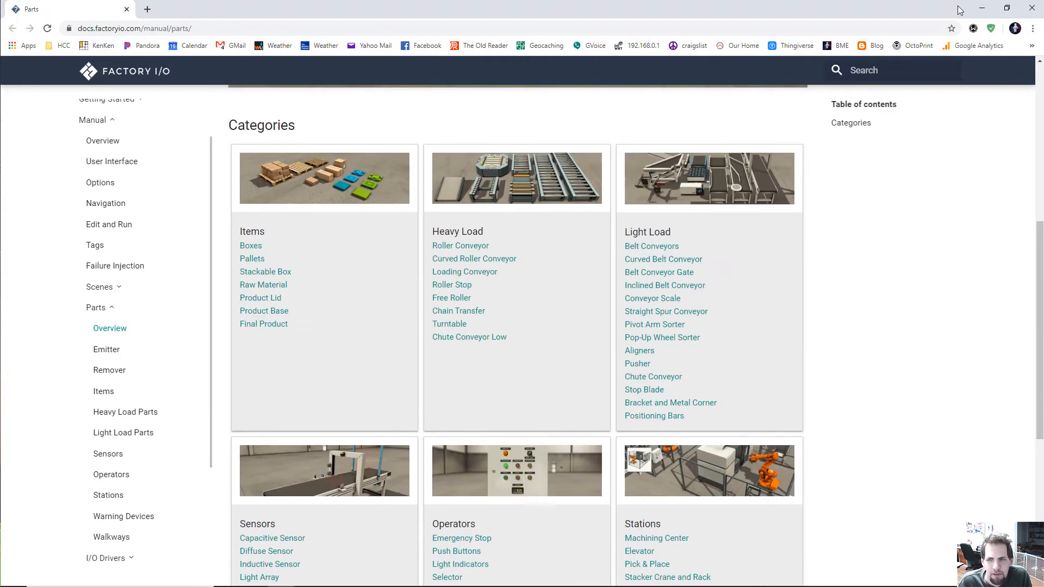
{"action": "left_click", "coordinate": [981, 7]}
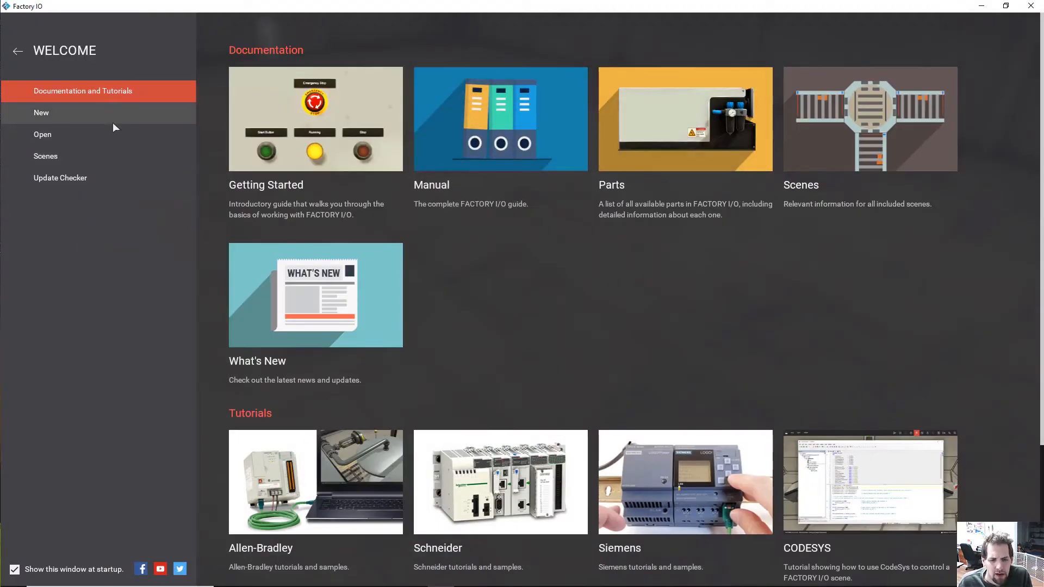
Open the Level Control sample scene, hide the parts palette and view the tank from the front.
{"action": "left_click", "coordinate": [78, 159]}
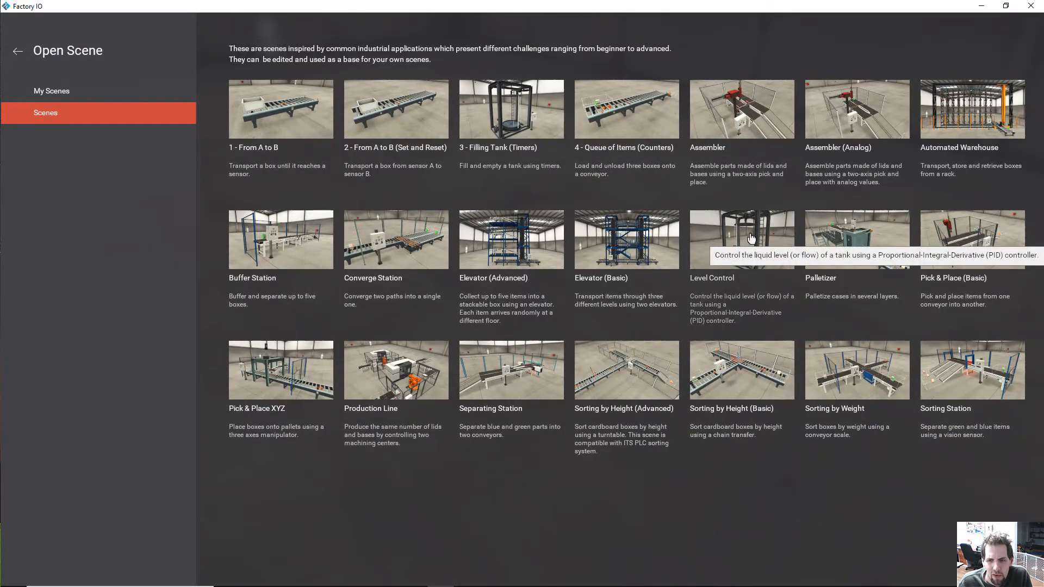
{"action": "left_click", "coordinate": [751, 238]}
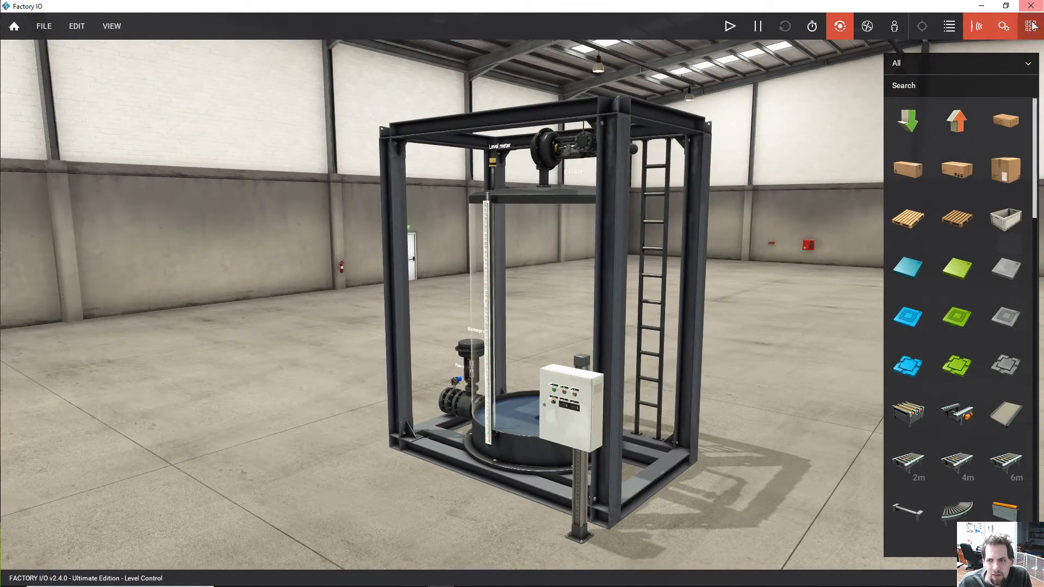
{"action": "left_click", "coordinate": [1031, 26]}
{"action": "left_click_drag", "start_coordinate": [296, 273], "coordinate": [977, 253]}
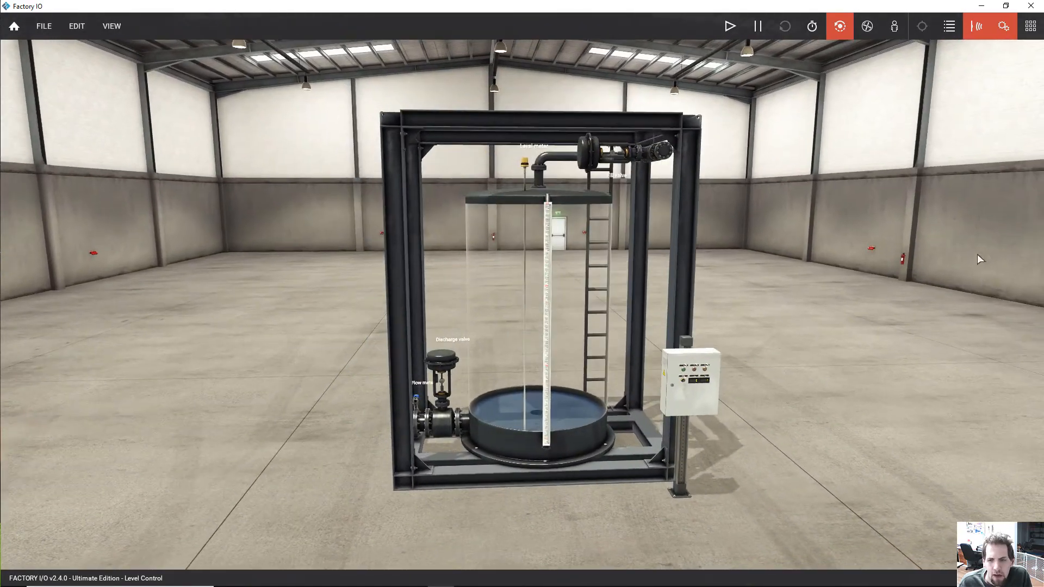
{"action": "scroll", "coordinate": [745, 146], "scroll_direction": "up", "scroll_amount": 2}
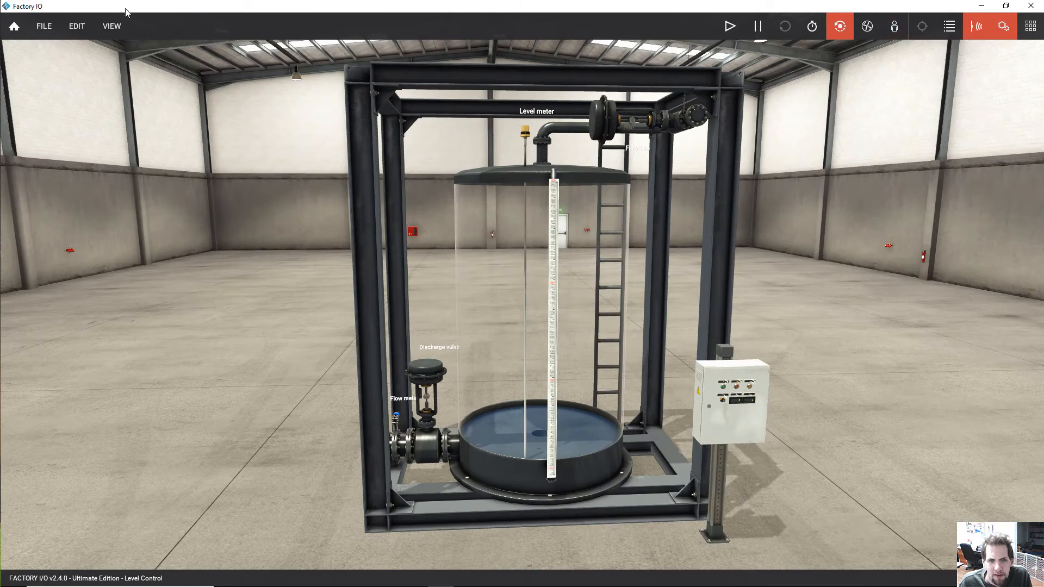
Show the parts palette, browse its parts and place a wooden pallet on the floor area beside the tank.
{"action": "left_click", "coordinate": [1031, 27]}
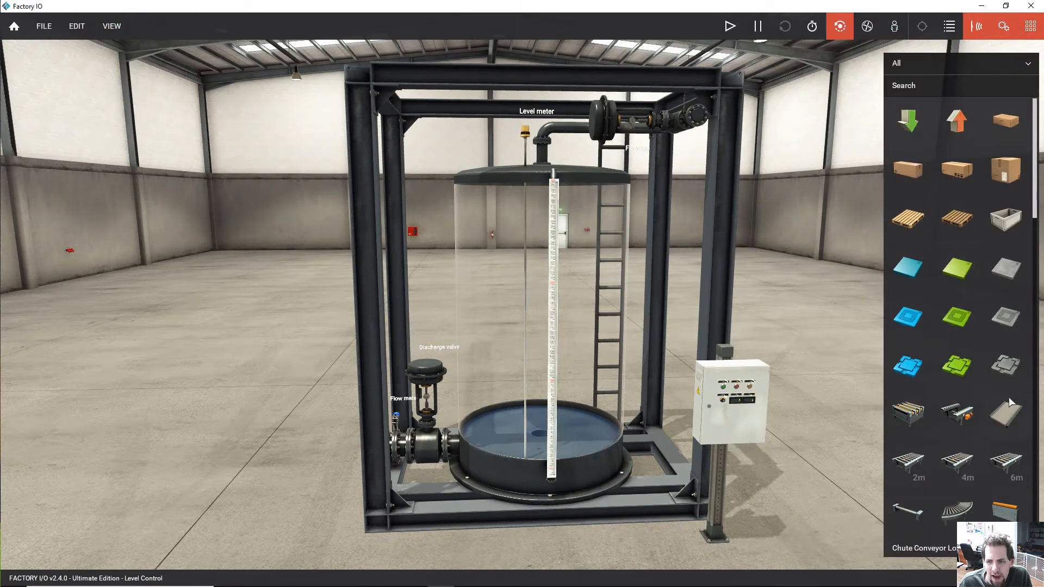
{"action": "scroll", "coordinate": [993, 411], "scroll_direction": "down", "scroll_amount": 5}
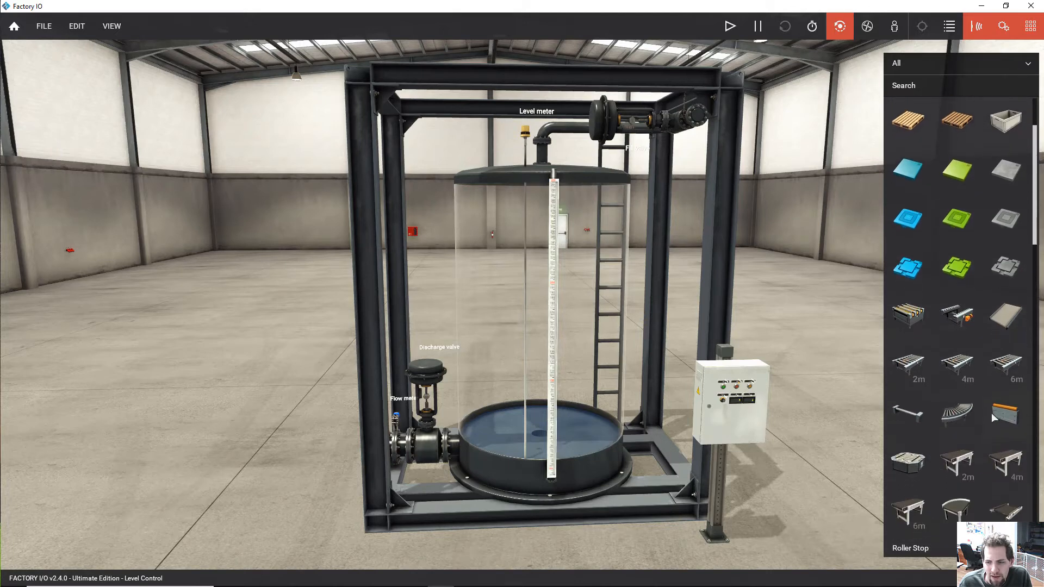
{"action": "scroll", "coordinate": [972, 387], "scroll_direction": "down", "scroll_amount": 2}
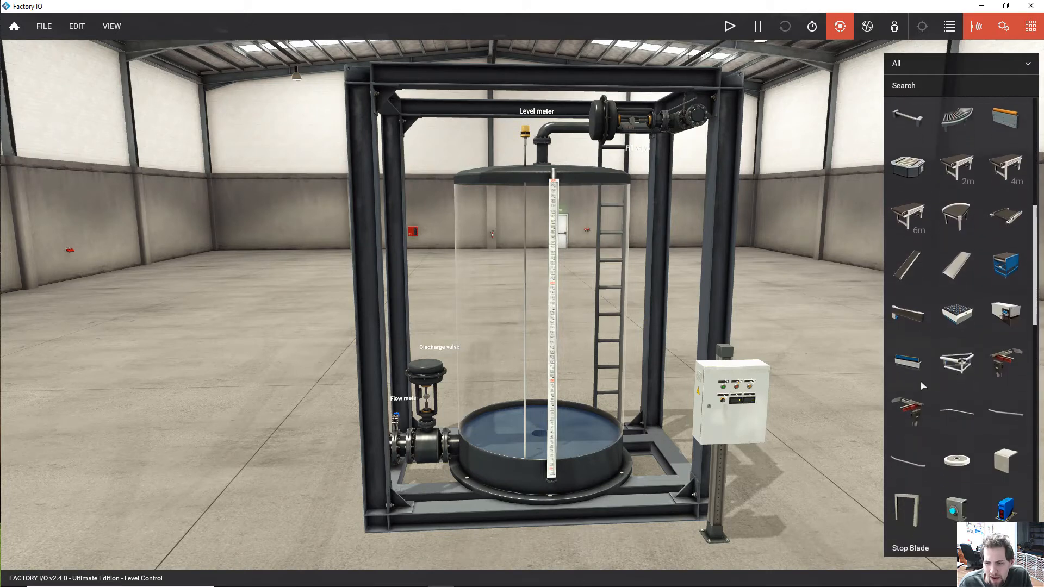
{"action": "scroll", "coordinate": [919, 381], "scroll_direction": "up", "scroll_amount": 2}
{"action": "scroll", "coordinate": [958, 401], "scroll_direction": "up", "scroll_amount": 4}
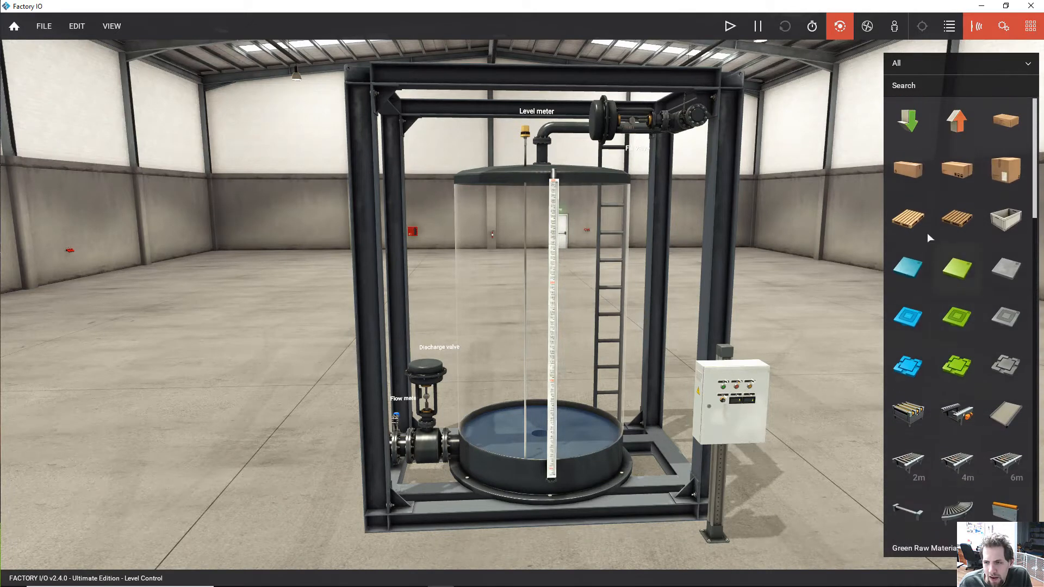
{"action": "left_click_drag", "start_coordinate": [906, 217], "coordinate": [181, 453]}
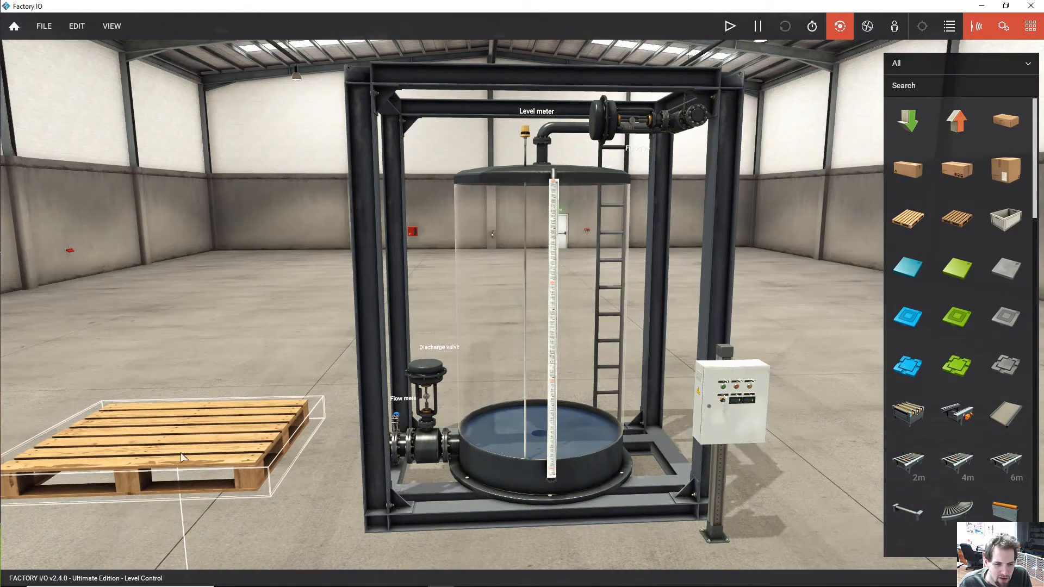
Run the simulation to let the pallet drop to the floor, then stop it.
{"action": "left_click_drag", "start_coordinate": [347, 453], "coordinate": [162, 265]}
{"action": "scroll", "coordinate": [247, 296], "scroll_direction": "down", "scroll_amount": 6}
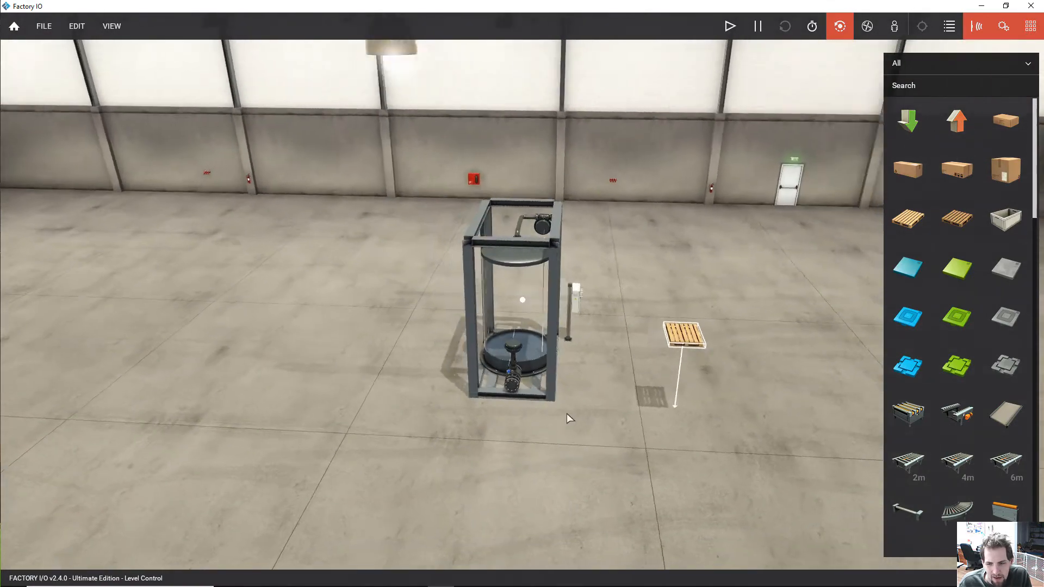
{"action": "left_click_drag", "start_coordinate": [567, 419], "coordinate": [700, 58]}
{"action": "left_click", "coordinate": [732, 25]}
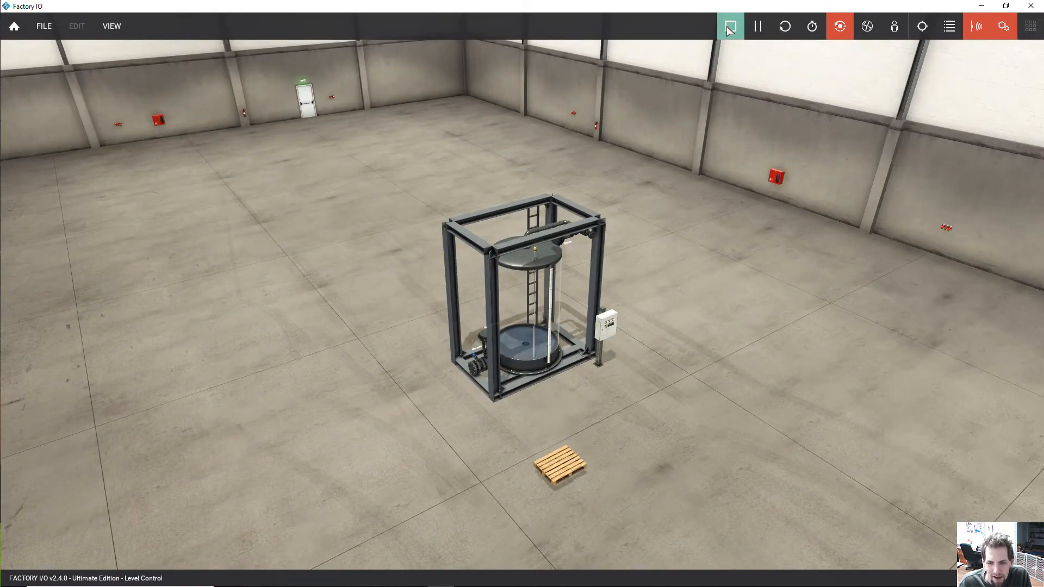
{"action": "left_click", "coordinate": [730, 27]}
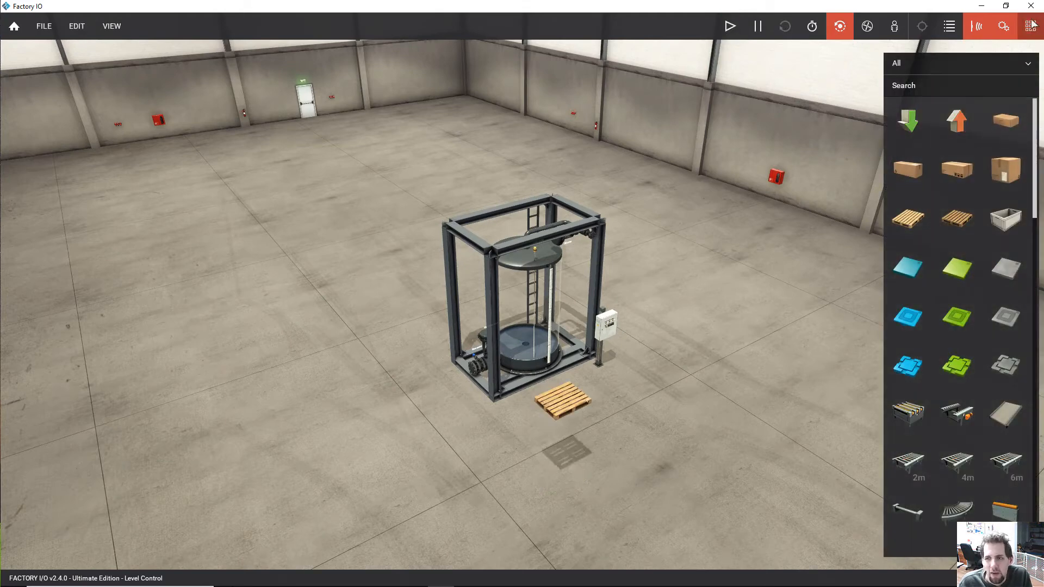
Hide the parts palette and delete the pallet from the scene.
{"action": "left_click", "coordinate": [1026, 63]}
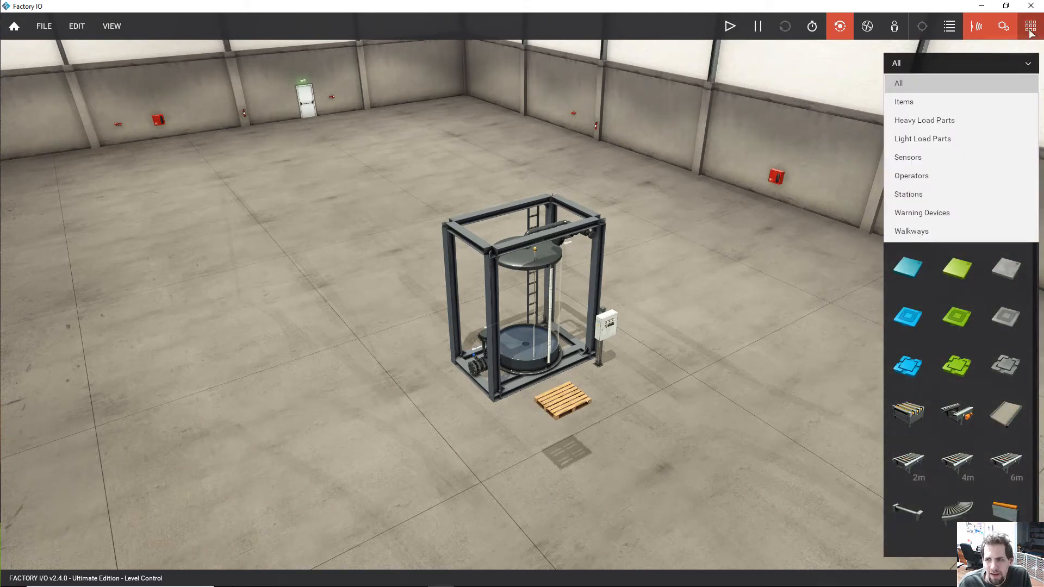
{"action": "left_click", "coordinate": [1030, 32]}
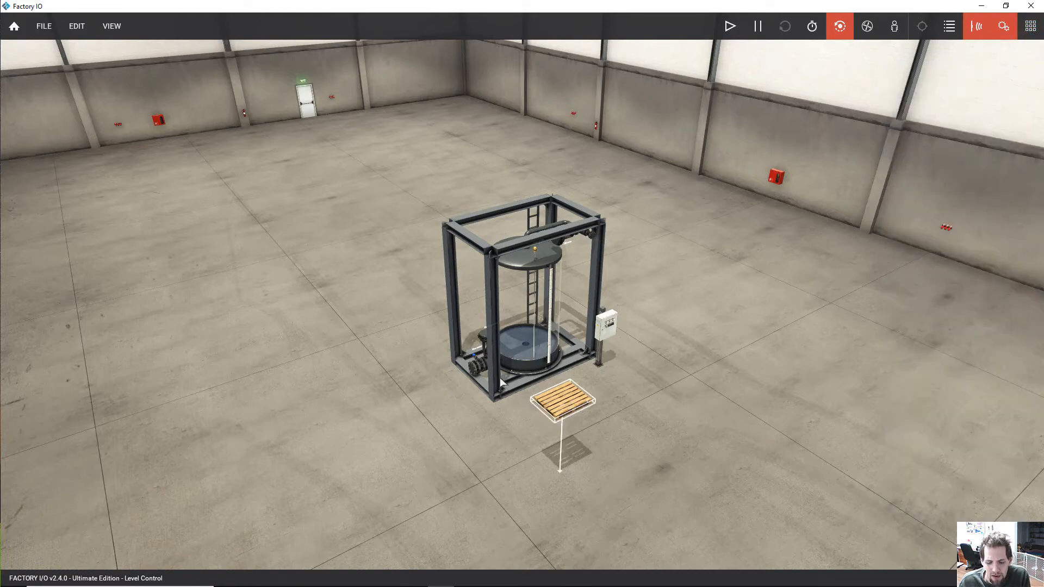
{"action": "key", "text": "Delete"}
Examine the tank, its level meter, fill and discharge valves and the control panel from several angles.
{"action": "left_click_drag", "start_coordinate": [572, 438], "coordinate": [570, 287]}
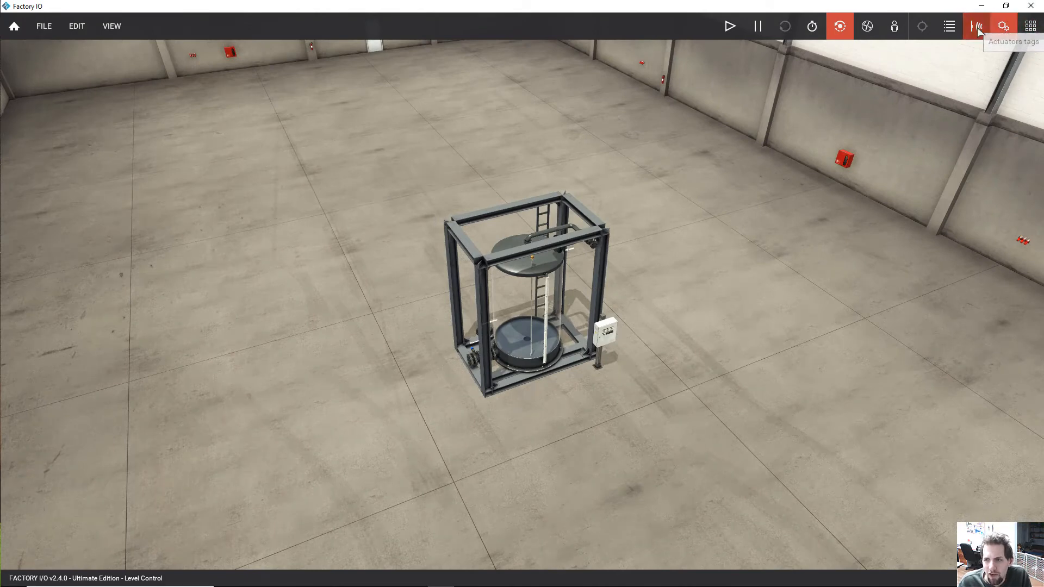
{"action": "scroll", "coordinate": [428, 331], "scroll_direction": "up", "scroll_amount": 10}
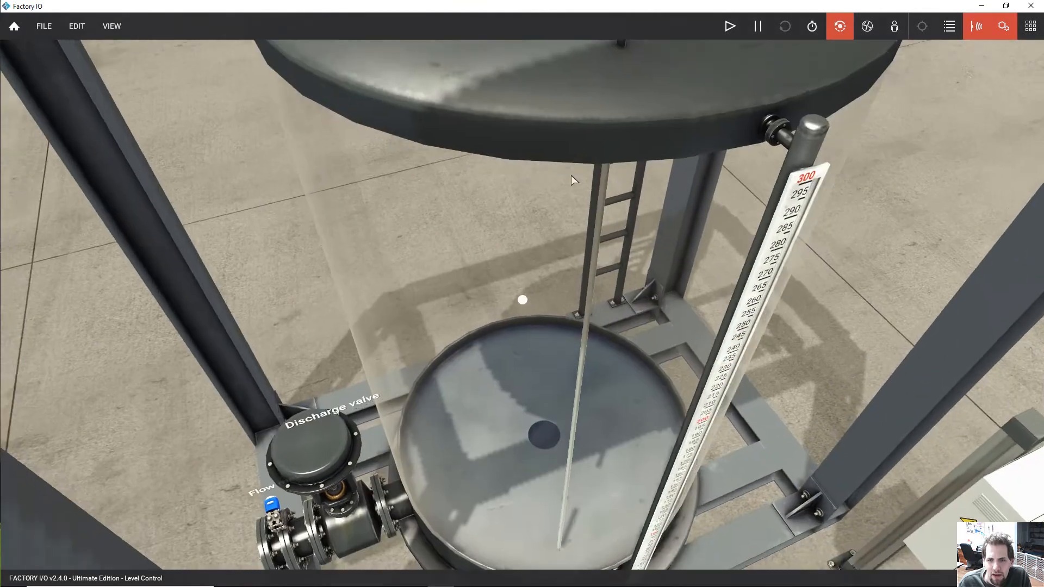
{"action": "left_click_drag", "start_coordinate": [570, 175], "coordinate": [522, 296]}
{"action": "scroll", "coordinate": [523, 296], "scroll_direction": "down", "scroll_amount": 10}
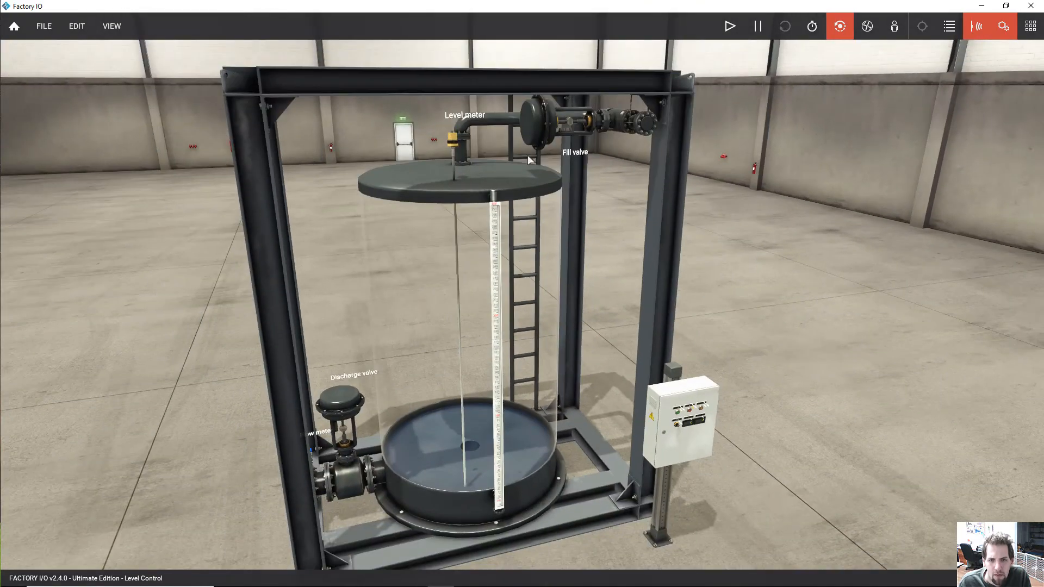
{"action": "scroll", "coordinate": [527, 155], "scroll_direction": "up", "scroll_amount": 5}
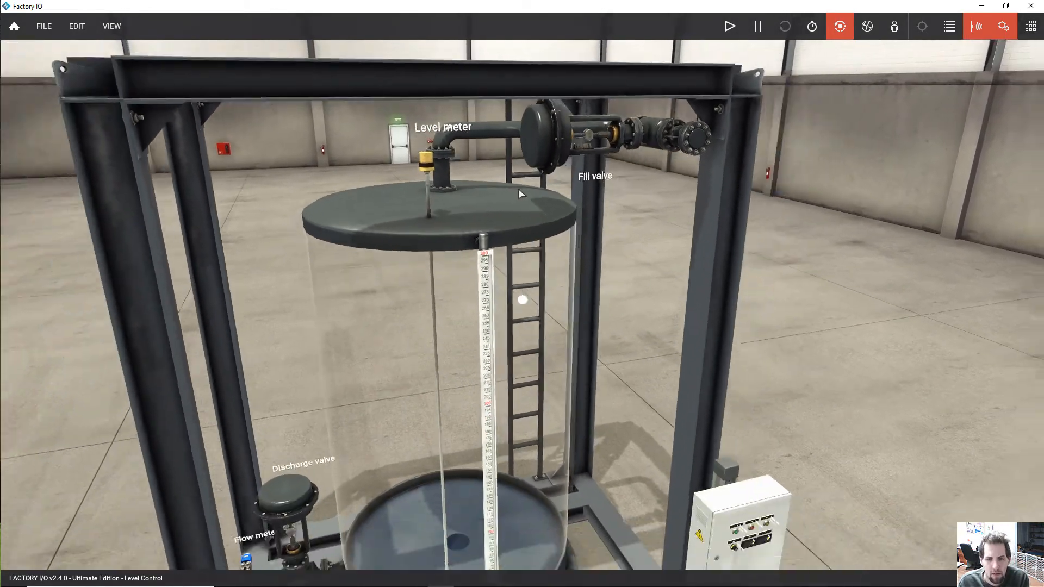
{"action": "scroll", "coordinate": [518, 189], "scroll_direction": "down", "scroll_amount": 5}
{"action": "left_click_drag", "start_coordinate": [520, 170], "coordinate": [529, 185]}
{"action": "scroll", "coordinate": [531, 212], "scroll_direction": "up", "scroll_amount": 4}
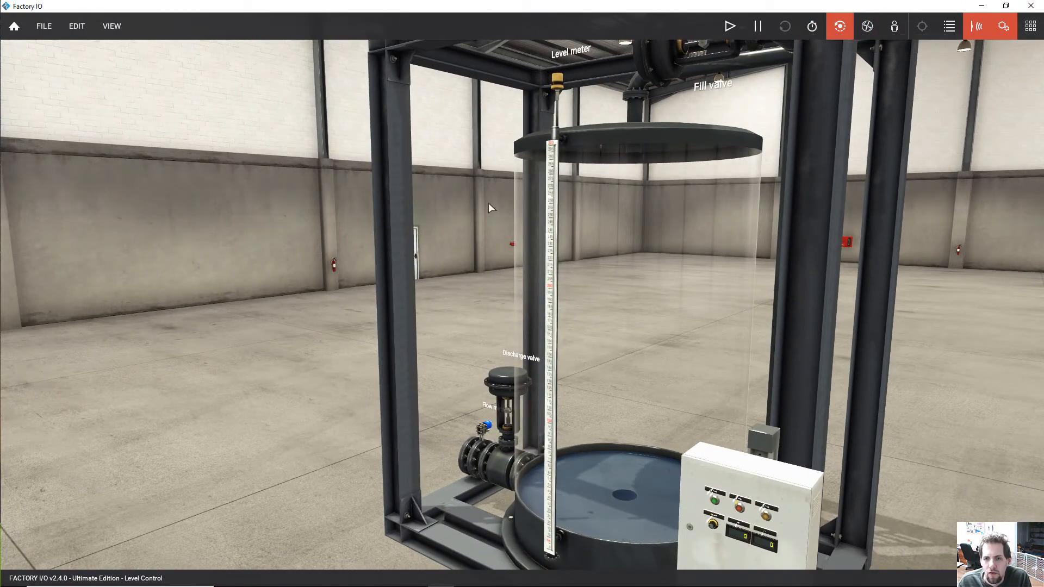
{"action": "scroll", "coordinate": [488, 204], "scroll_direction": "up", "scroll_amount": 5}
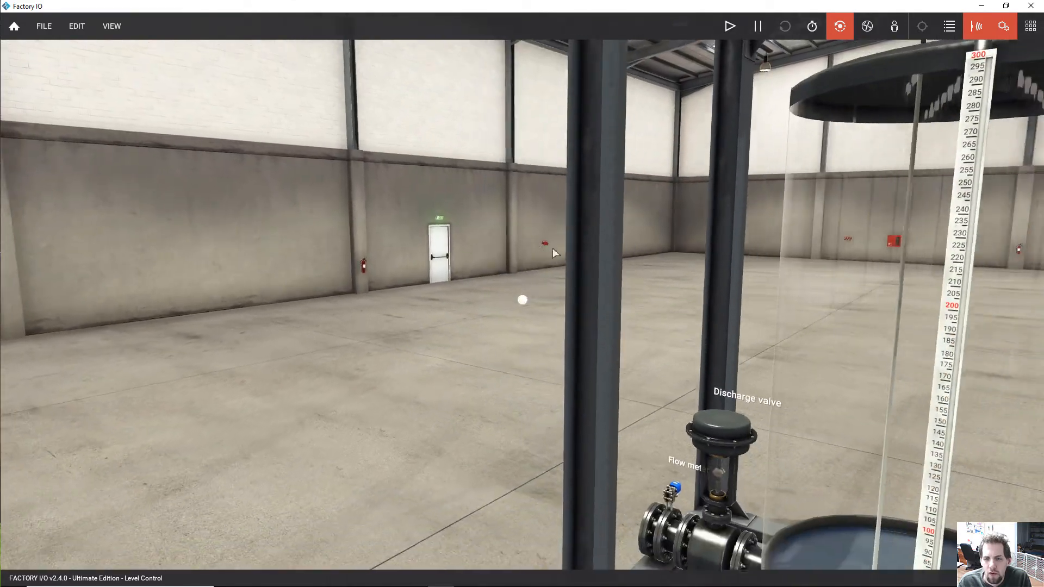
{"action": "left_click_drag", "start_coordinate": [553, 252], "coordinate": [468, 196]}
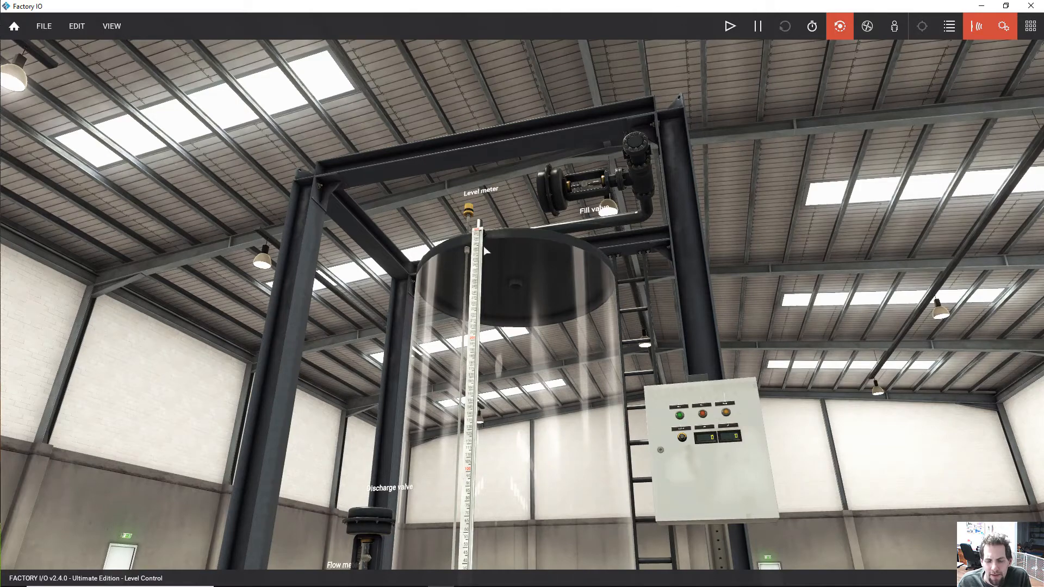
{"action": "left_click_drag", "start_coordinate": [483, 245], "coordinate": [503, 256]}
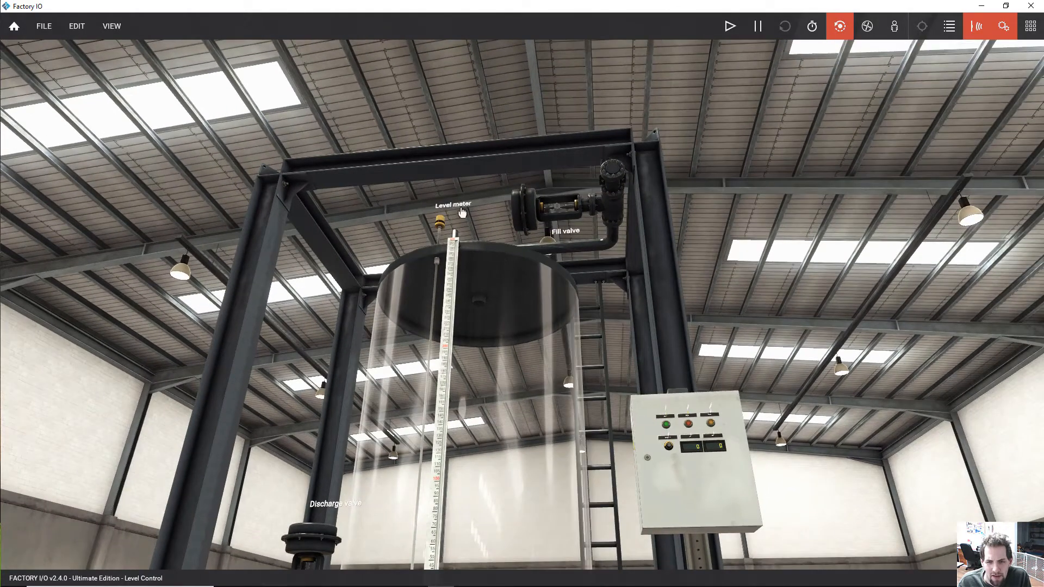
Hide the sensor tags and actuator tags in the scene, then show both again.
{"action": "left_click", "coordinate": [977, 27]}
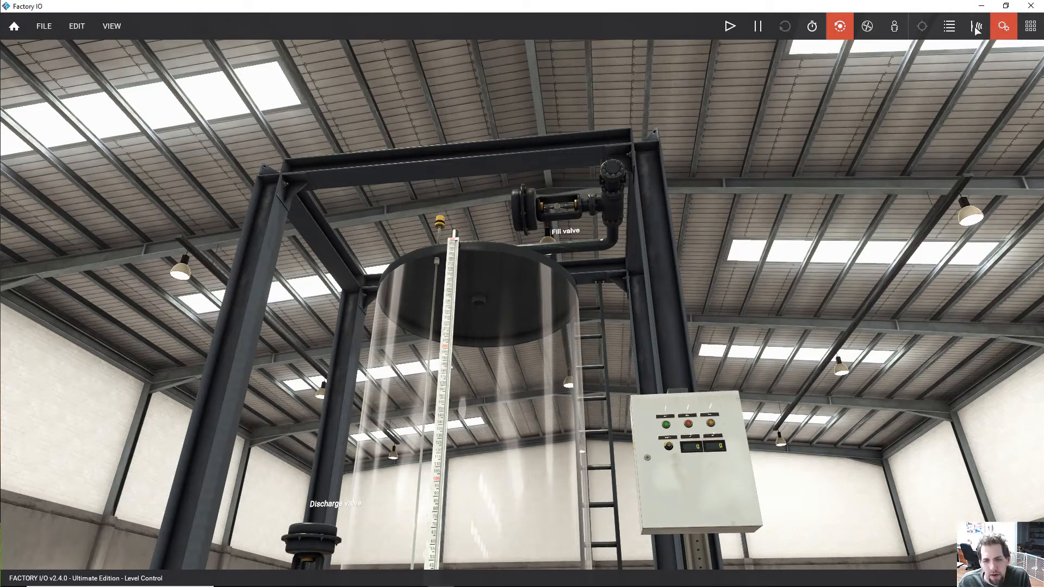
{"action": "left_click", "coordinate": [1003, 27]}
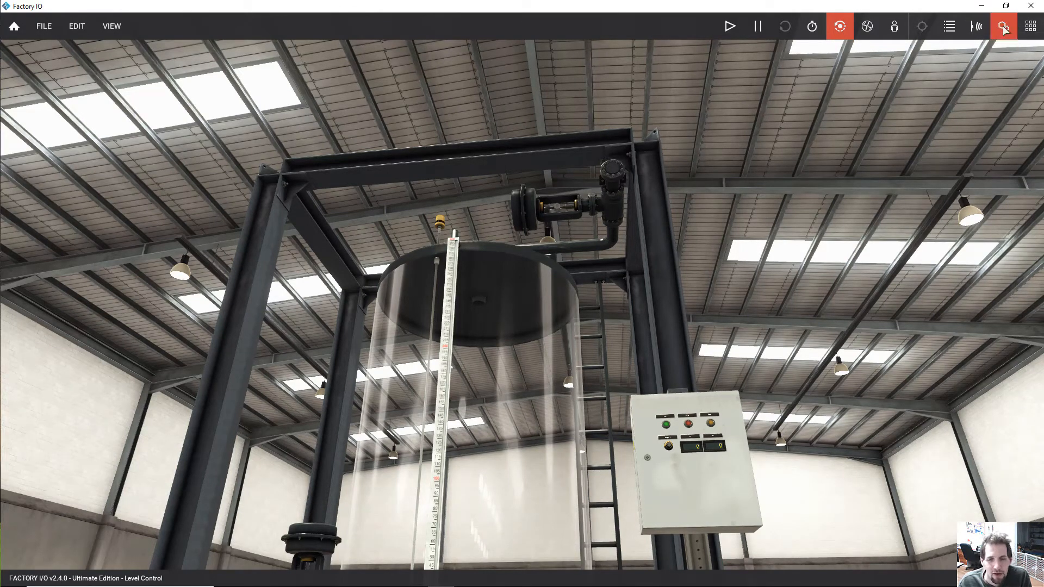
{"action": "left_click_drag", "start_coordinate": [362, 260], "coordinate": [481, 156]}
Pin the Fill valve and Level meter tags and, in the running simulation, force the fill valve to 10.0 and back to 0.0.
{"action": "left_click", "coordinate": [511, 131]}
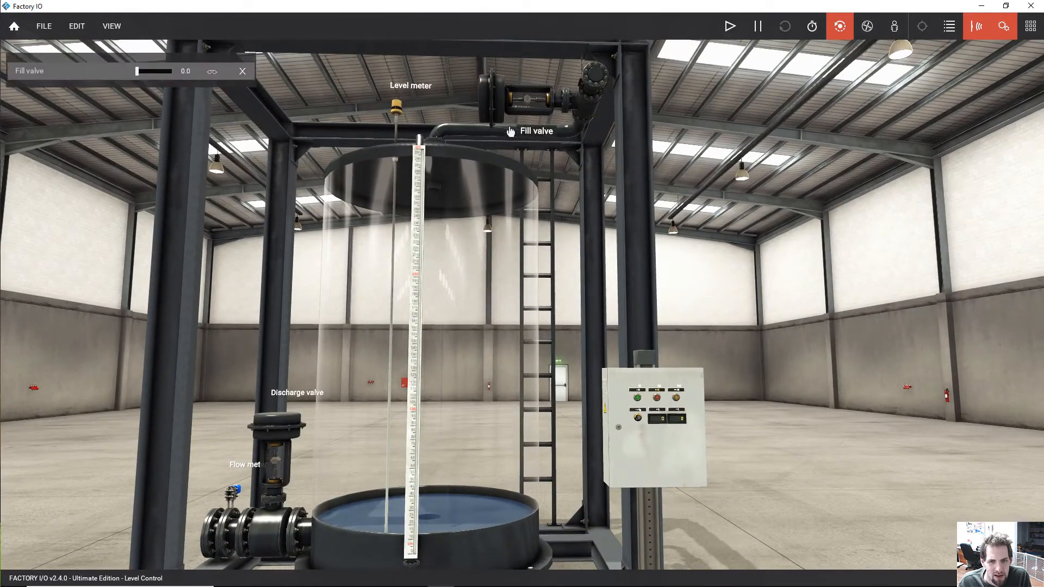
{"action": "left_click", "coordinate": [412, 87]}
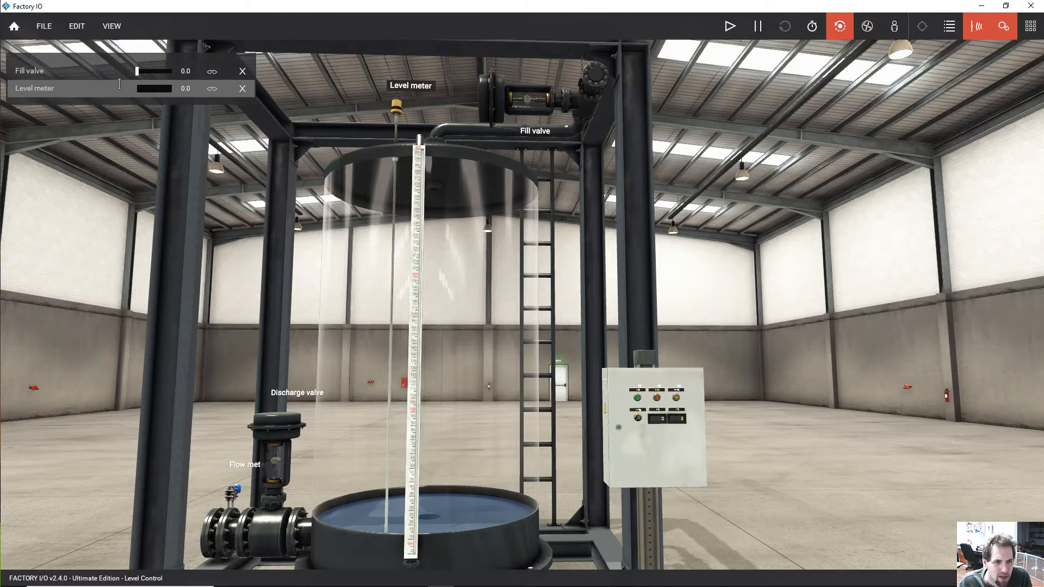
{"action": "left_click_drag", "start_coordinate": [137, 71], "coordinate": [164, 71]}
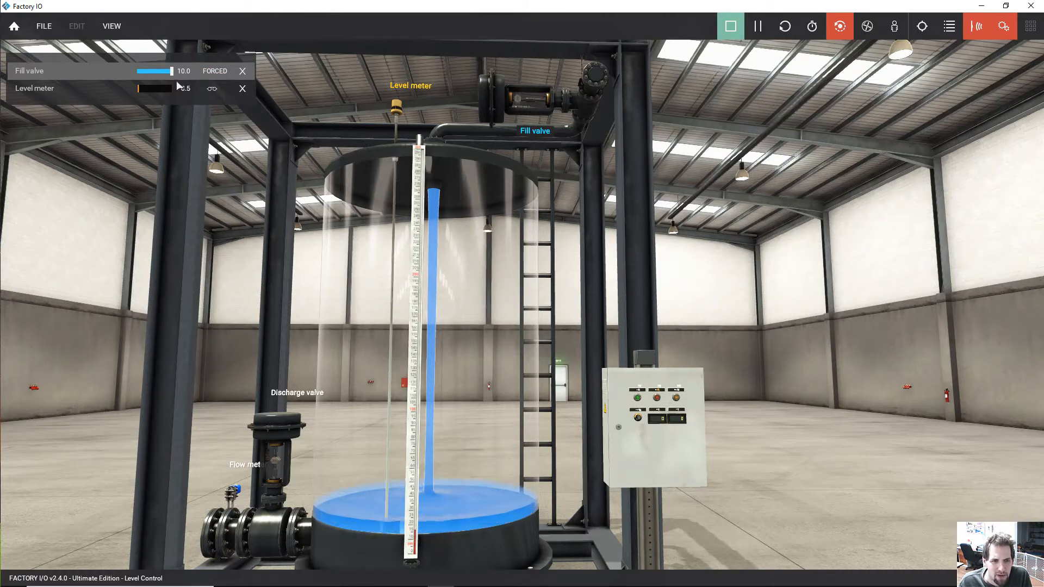
{"action": "left_click_drag", "start_coordinate": [168, 73], "coordinate": [105, 63]}
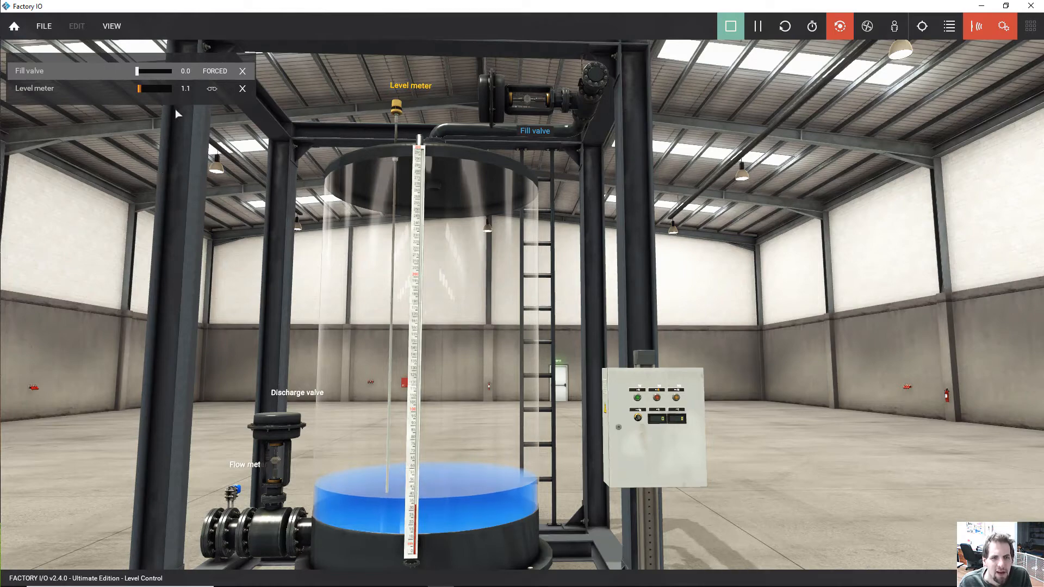
Force the level meter to about 5.2, lower it again, and release the forced values of the level meter and fill valve.
{"action": "scroll", "coordinate": [186, 92], "scroll_direction": "up", "scroll_amount": 3}
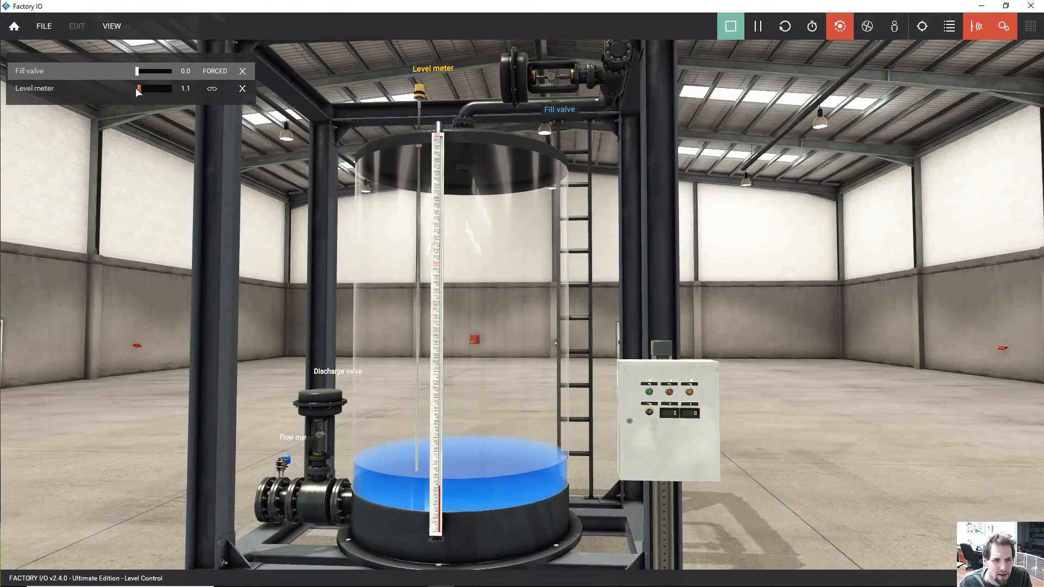
{"action": "left_click_drag", "start_coordinate": [136, 87], "coordinate": [157, 90]}
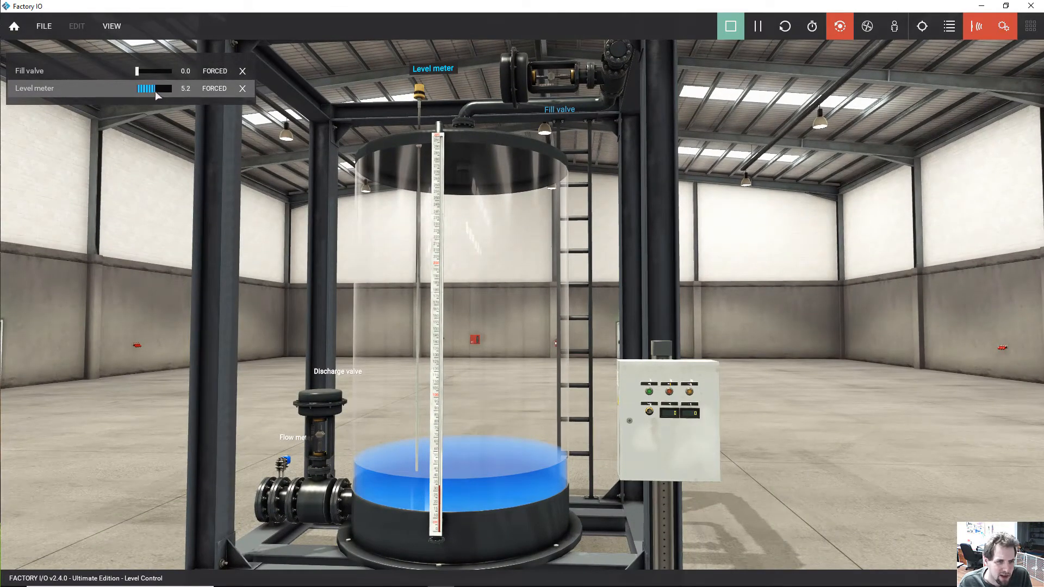
{"action": "left_click_drag", "start_coordinate": [162, 88], "coordinate": [135, 90]}
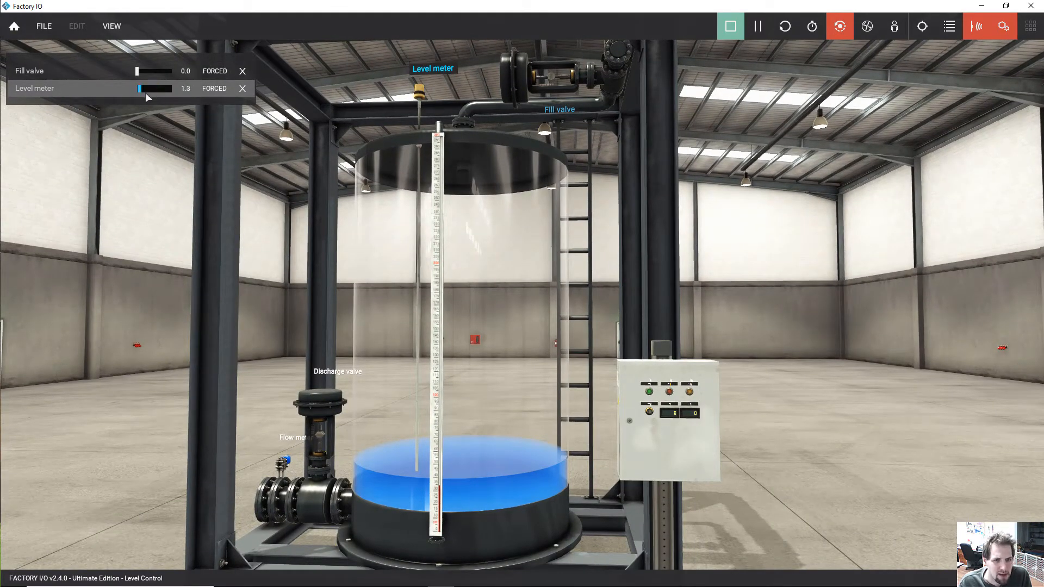
{"action": "left_click", "coordinate": [215, 91]}
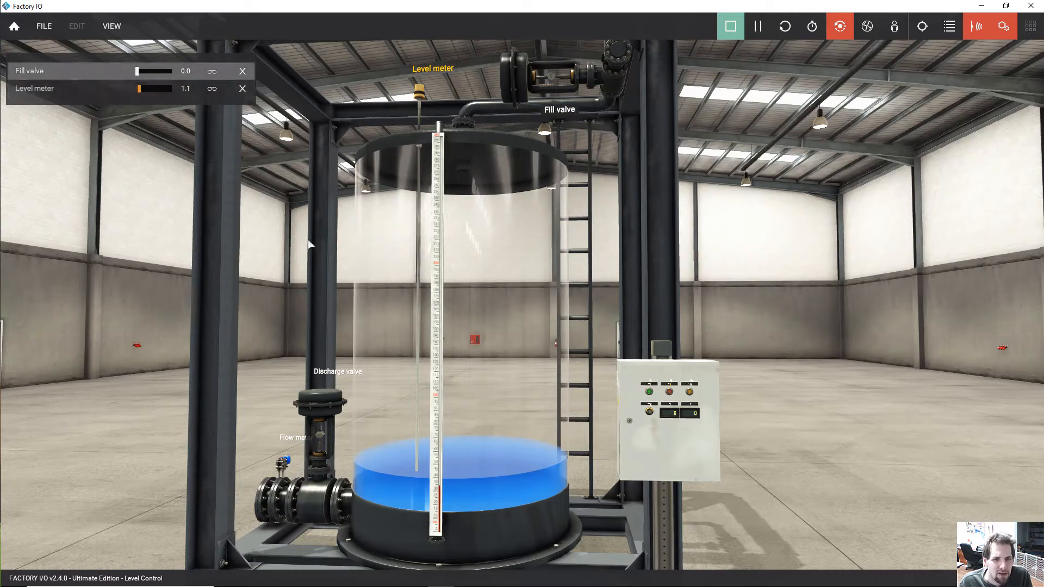
Inject an On failure into the fill valve and clear it, then inject an On failure followed by an Off failure into the level meter.
{"action": "left_click_drag", "start_coordinate": [310, 245], "coordinate": [311, 215]}
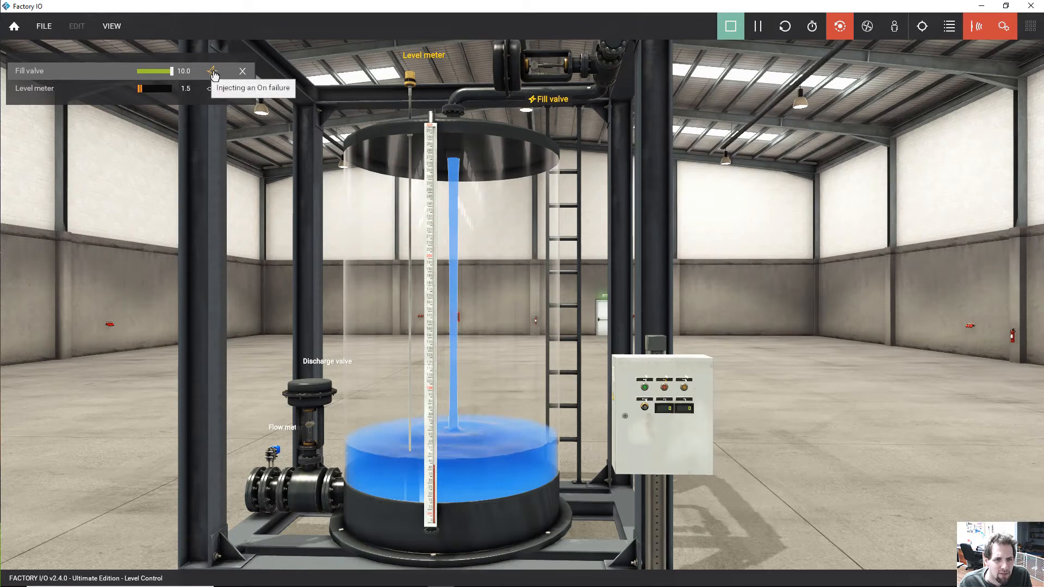
{"action": "left_click", "coordinate": [212, 73]}
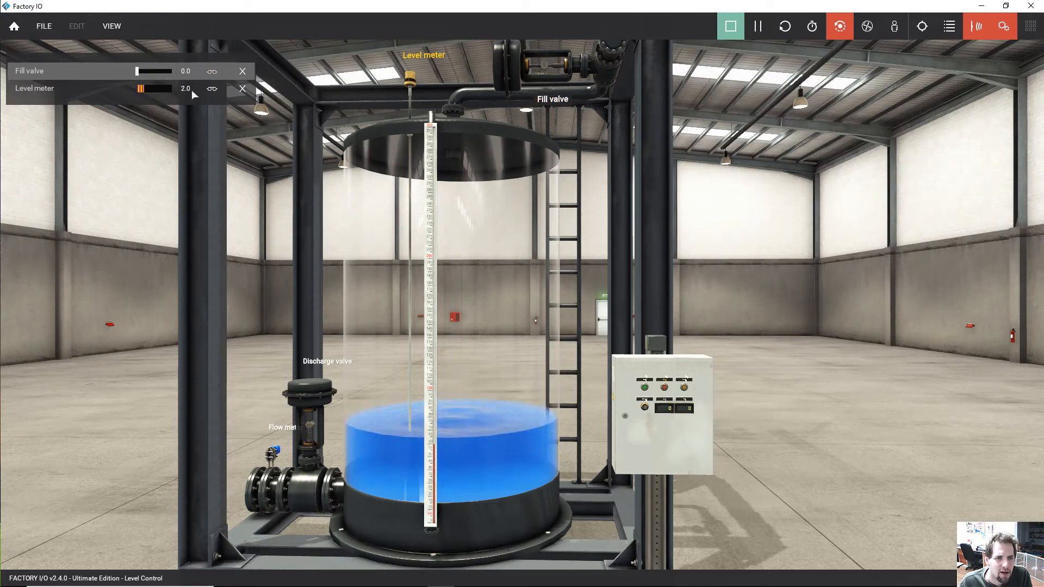
{"action": "left_click", "coordinate": [210, 90]}
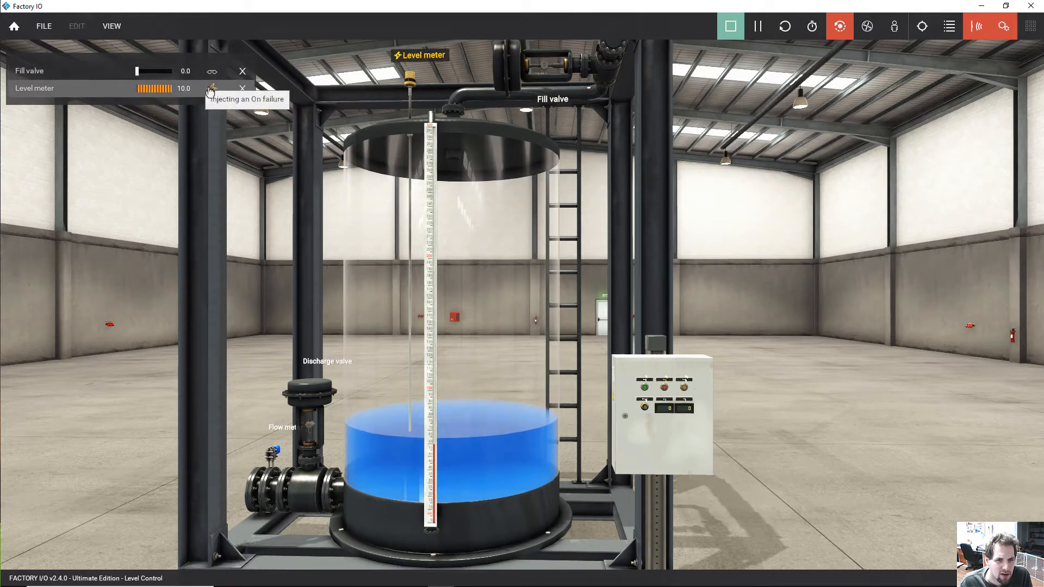
{"action": "left_click", "coordinate": [211, 89]}
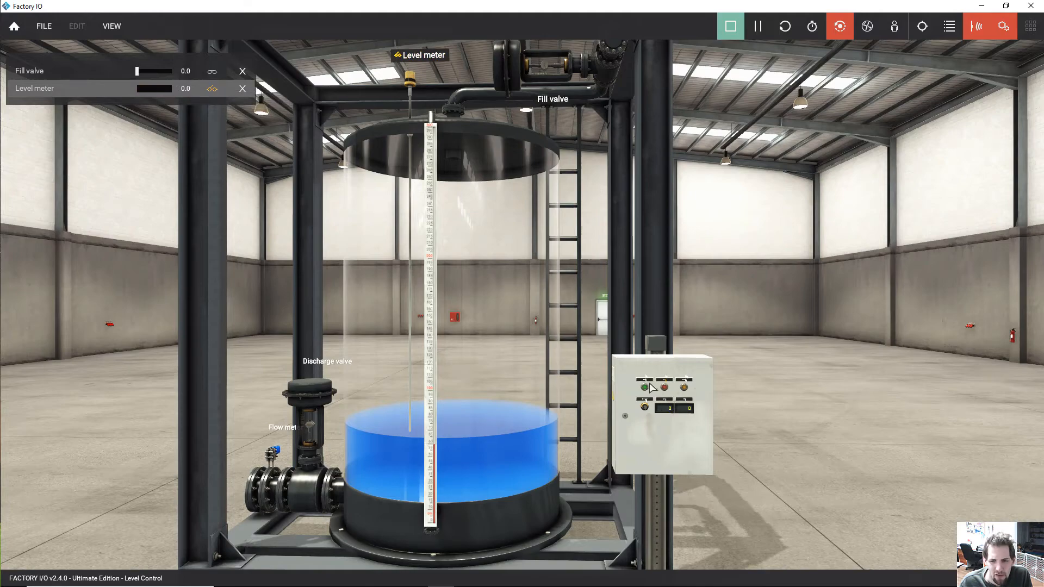
Pin the Start button's tag from the control panel and inject an On failure into it.
{"action": "left_click_drag", "start_coordinate": [651, 387], "coordinate": [556, 282]}
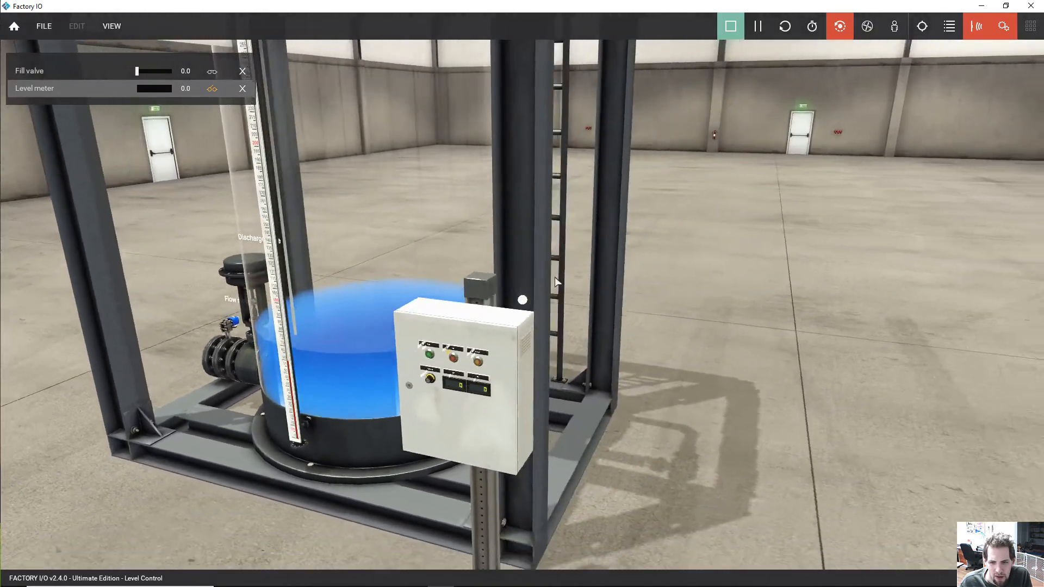
{"action": "scroll", "coordinate": [394, 364], "scroll_direction": "up", "scroll_amount": 5}
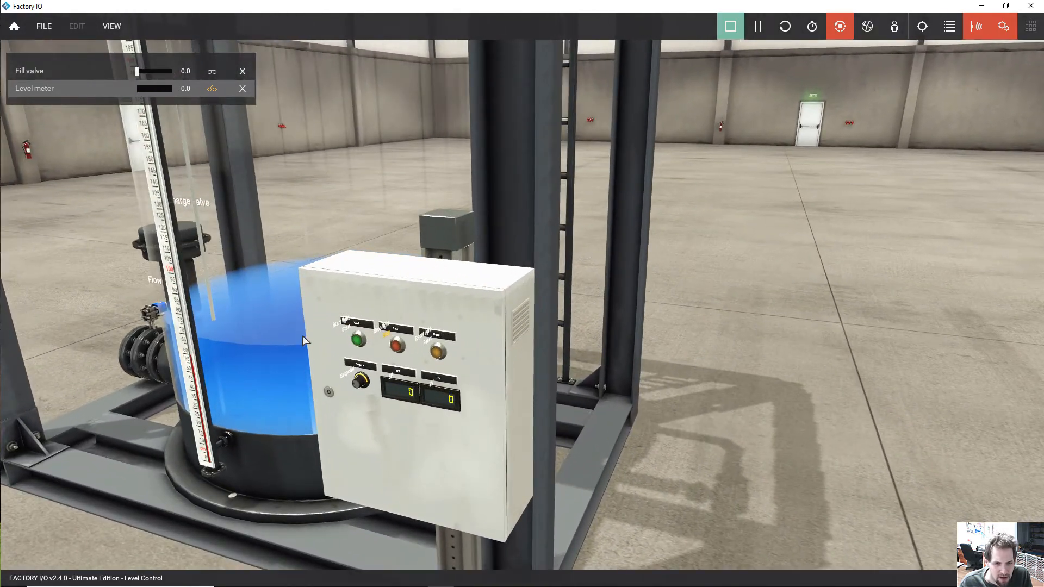
{"action": "left_click", "coordinate": [346, 332]}
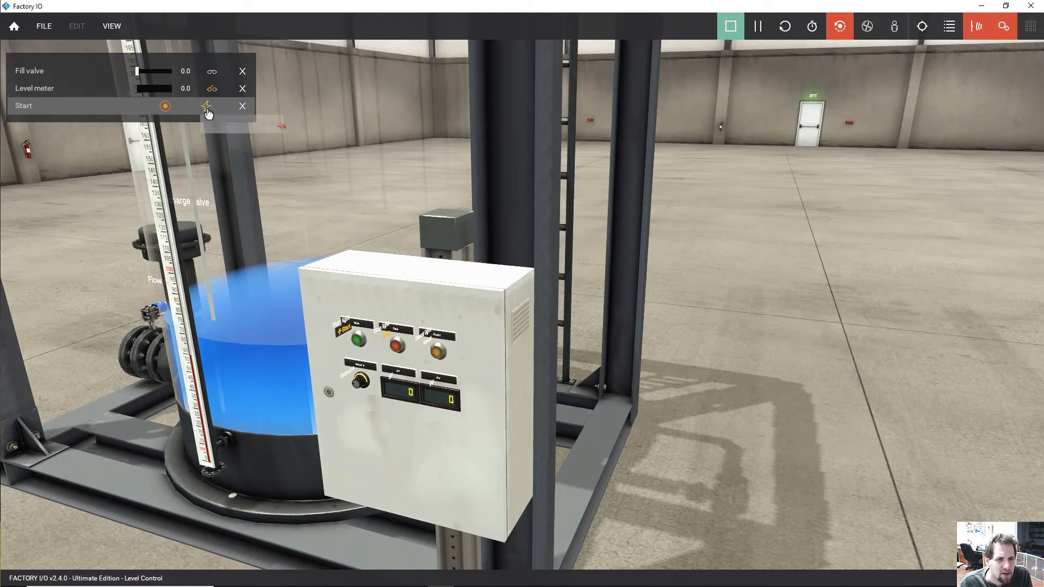
Switch the Start button's injected failure to Off, then clear the failure.
{"action": "left_click", "coordinate": [207, 109]}
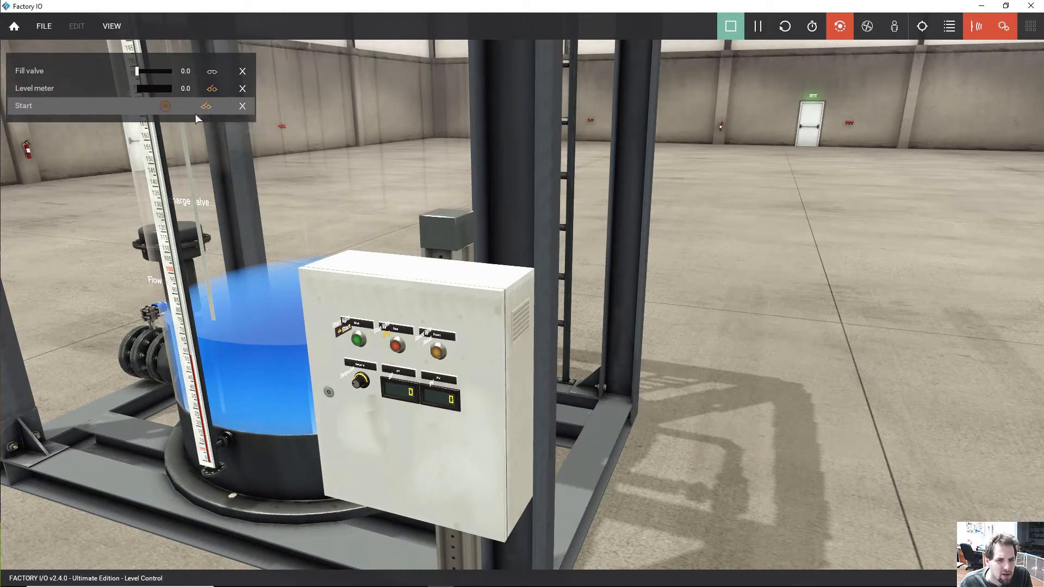
{"action": "left_click", "coordinate": [207, 107]}
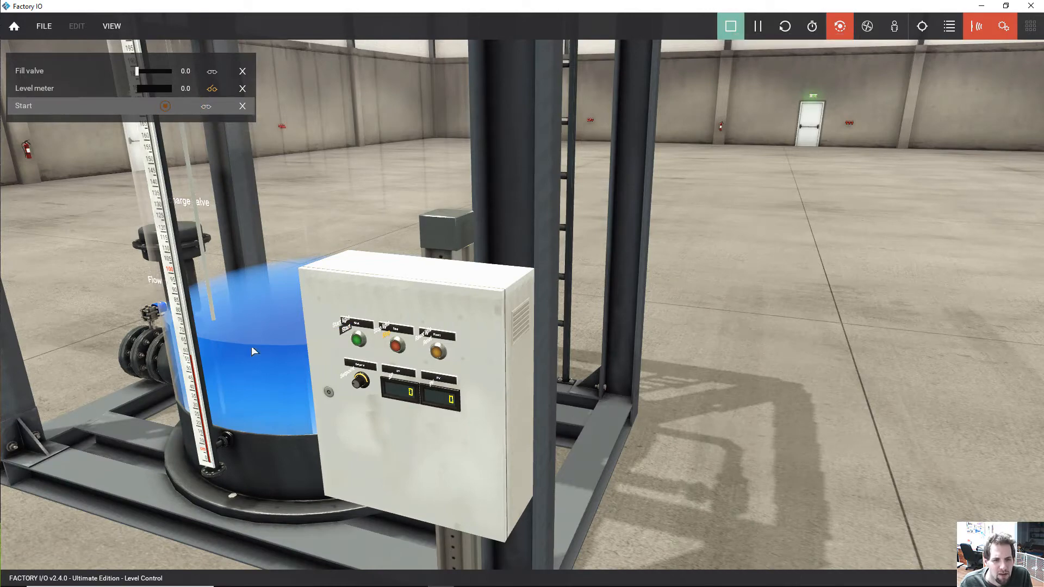
Examine the tank with the orbit camera, from the base up to the fill valve and level meter and back to the whole rig.
{"action": "left_click_drag", "start_coordinate": [251, 345], "coordinate": [503, 389]}
{"action": "scroll", "coordinate": [503, 390], "scroll_direction": "down", "scroll_amount": 3}
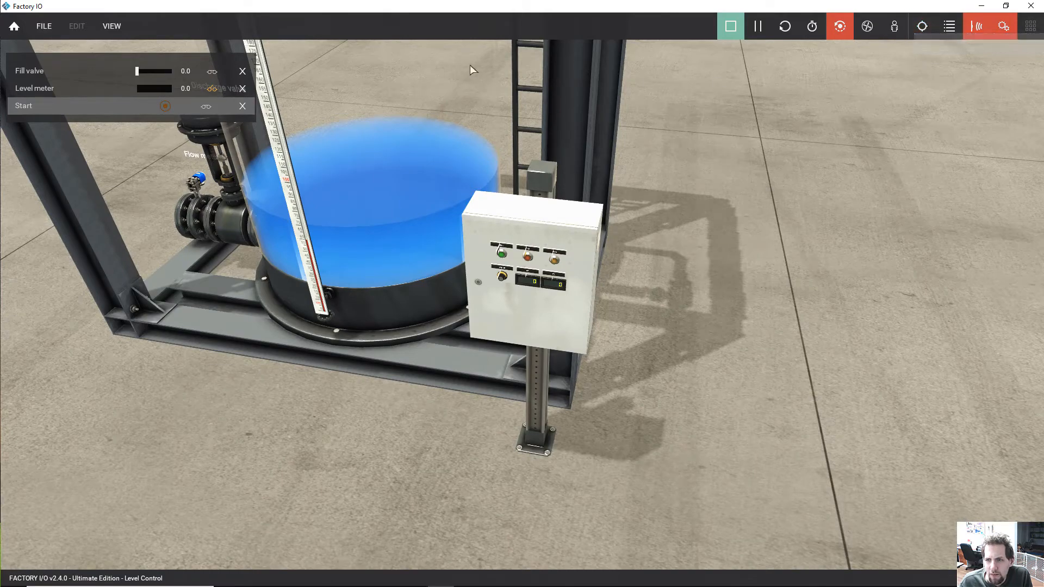
{"action": "left_click_drag", "start_coordinate": [298, 425], "coordinate": [523, 161]}
{"action": "scroll", "coordinate": [530, 170], "scroll_direction": "up", "scroll_amount": 6}
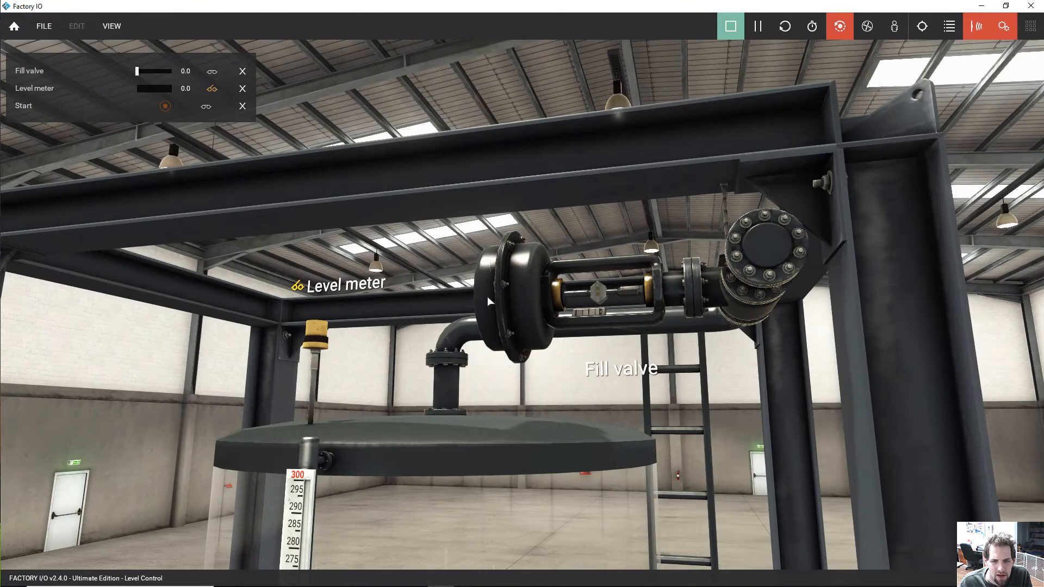
{"action": "scroll", "coordinate": [487, 295], "scroll_direction": "down", "scroll_amount": 6}
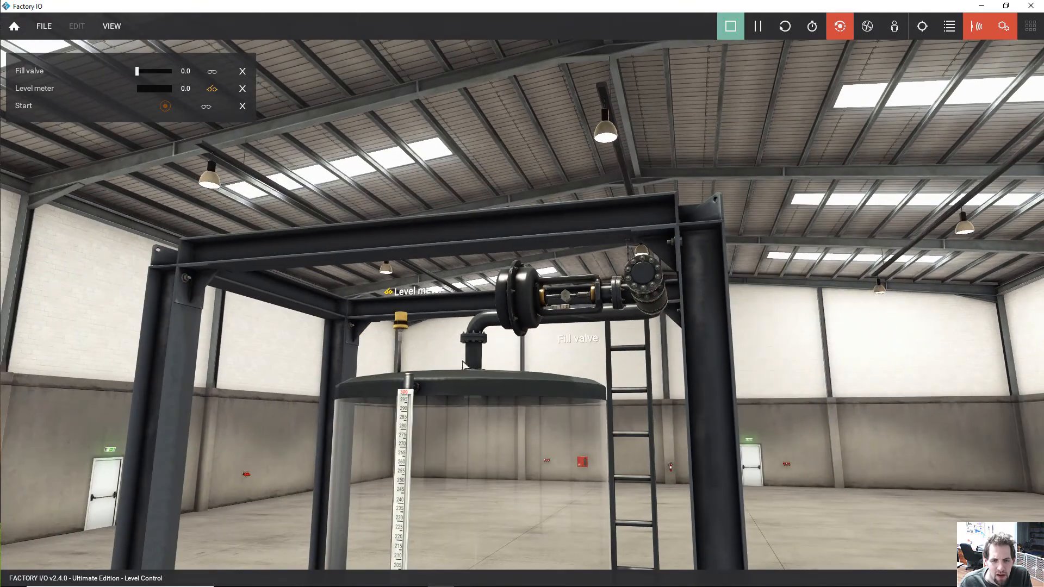
{"action": "scroll", "coordinate": [456, 324], "scroll_direction": "up", "scroll_amount": 4}
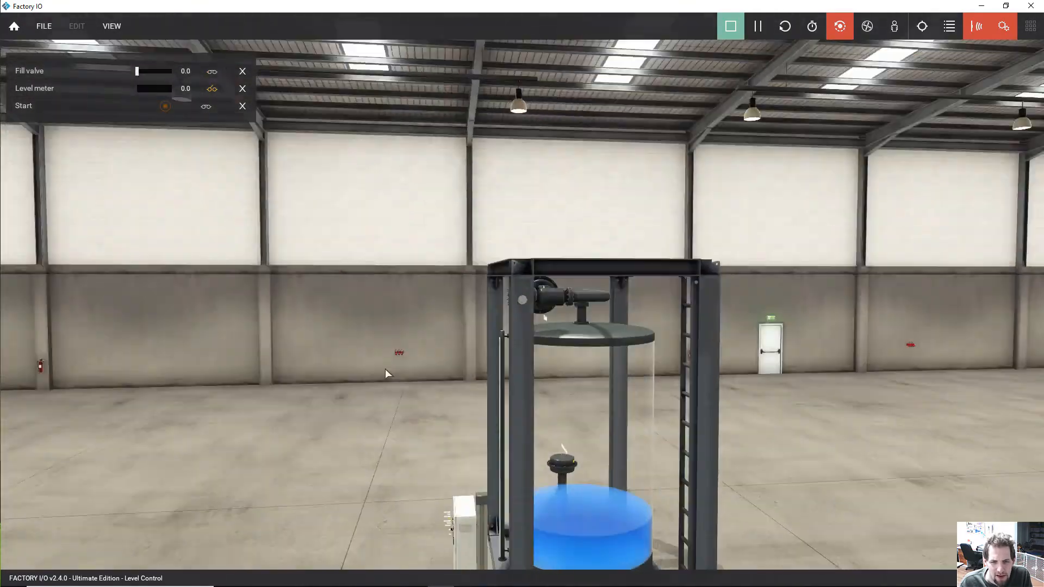
{"action": "left_click_drag", "start_coordinate": [385, 369], "coordinate": [625, 310]}
{"action": "scroll", "coordinate": [552, 379], "scroll_direction": "up", "scroll_amount": 3}
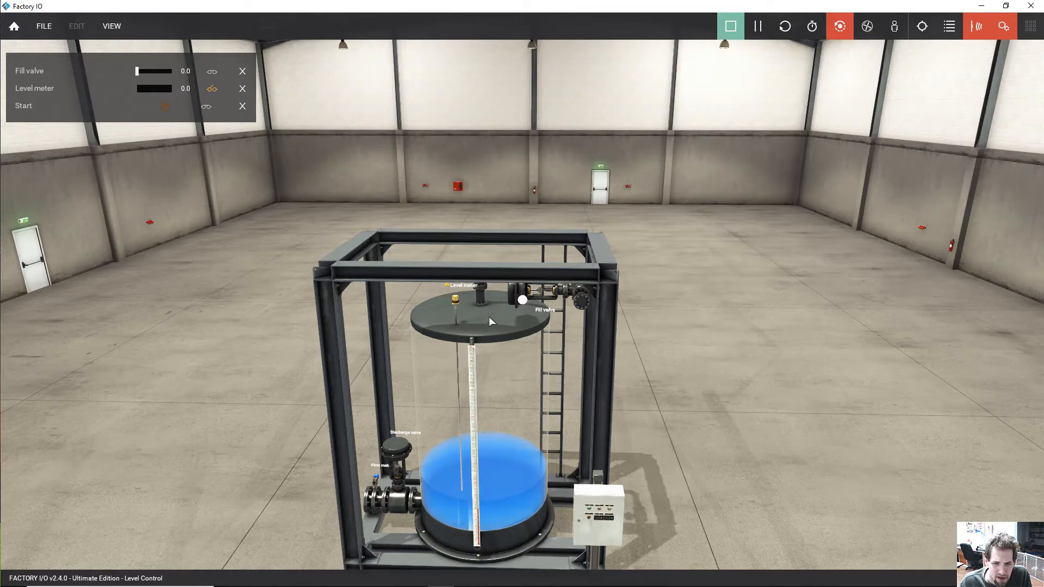
{"action": "left_click_drag", "start_coordinate": [488, 316], "coordinate": [526, 136]}
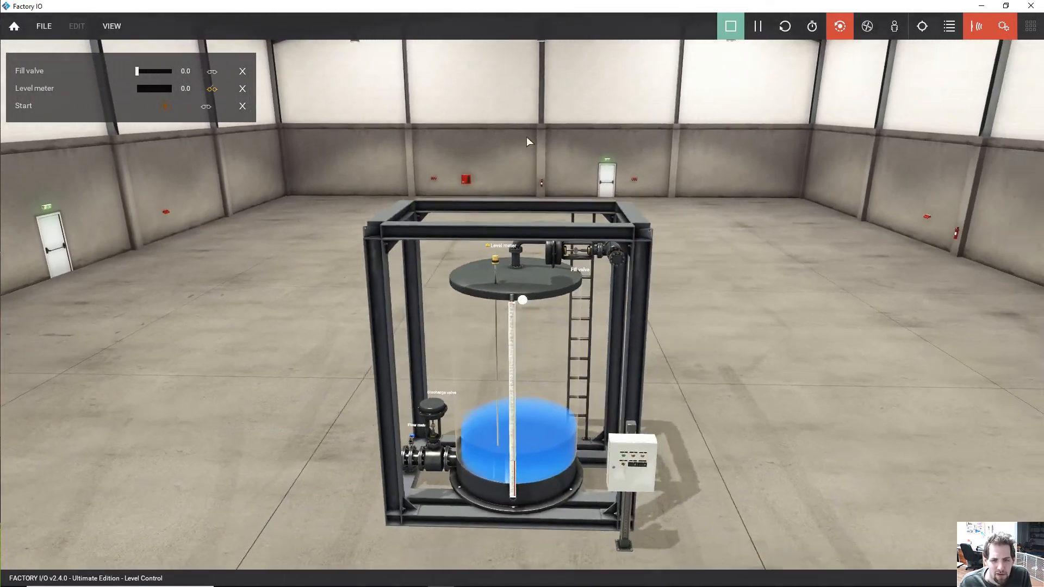
Examine the control panel up close with the orbit camera, including its buttons, Setpoint knob and SP and PV displays.
{"action": "left_click_drag", "start_coordinate": [456, 268], "coordinate": [708, 330]}
{"action": "left_click_drag", "start_coordinate": [562, 365], "coordinate": [529, 382]}
{"action": "scroll", "coordinate": [509, 328], "scroll_direction": "up", "scroll_amount": 10}
{"action": "scroll", "coordinate": [517, 279], "scroll_direction": "down", "scroll_amount": 10}
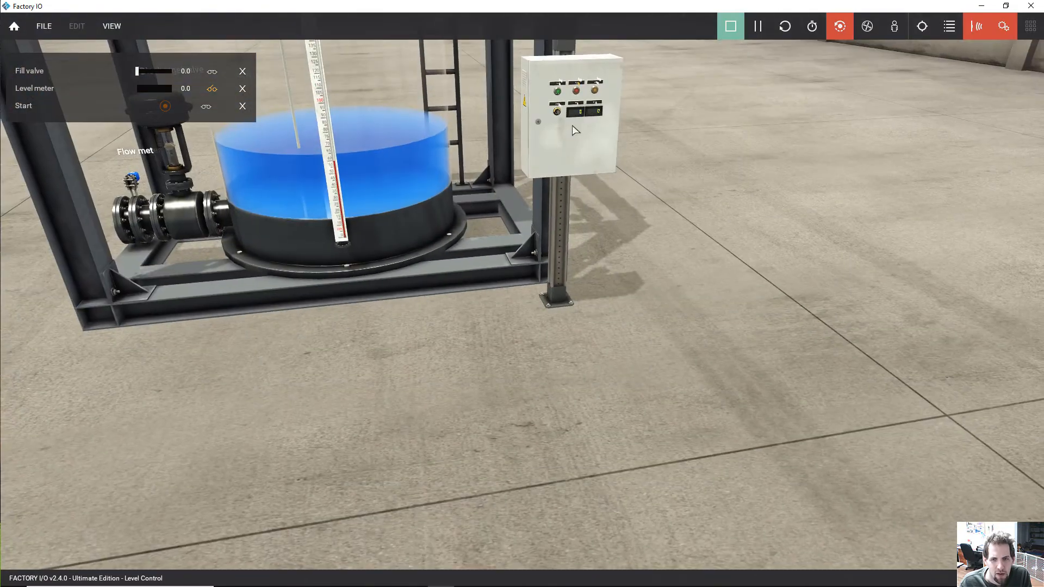
{"action": "double_click", "coordinate": [572, 125]}
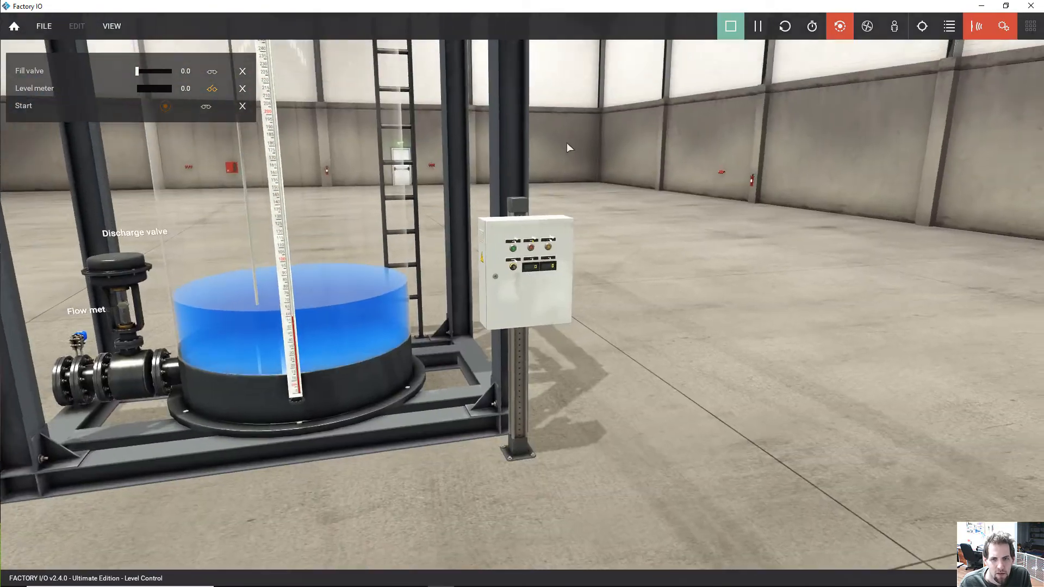
{"action": "scroll", "coordinate": [525, 288], "scroll_direction": "up", "scroll_amount": 10}
{"action": "left_click_drag", "start_coordinate": [526, 274], "coordinate": [473, 244]}
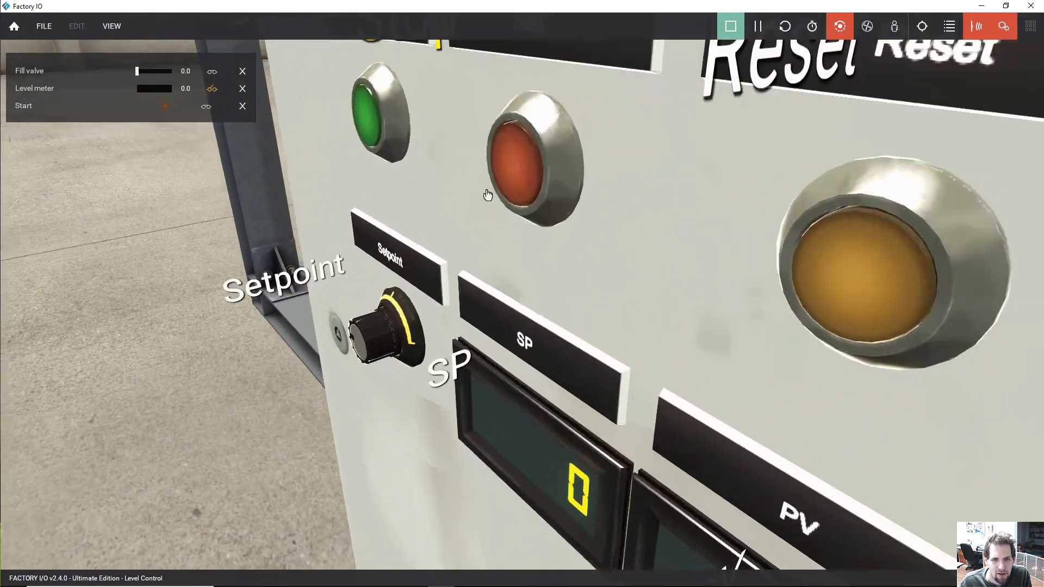
{"action": "scroll", "coordinate": [474, 294], "scroll_direction": "down", "scroll_amount": 5}
{"action": "left_click_drag", "start_coordinate": [487, 281], "coordinate": [440, 325]}
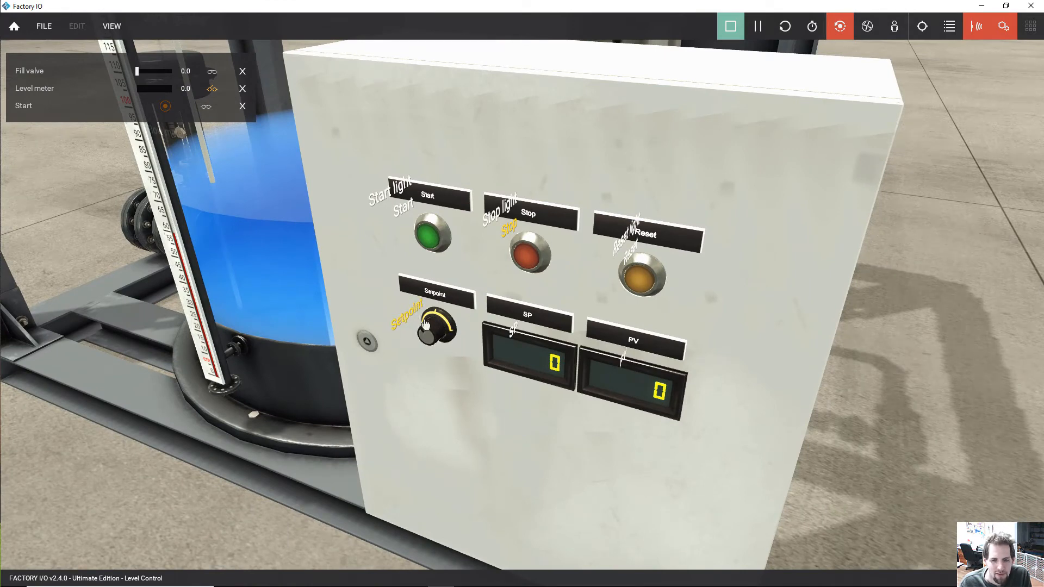
{"action": "left_click_drag", "start_coordinate": [415, 326], "coordinate": [668, 111]}
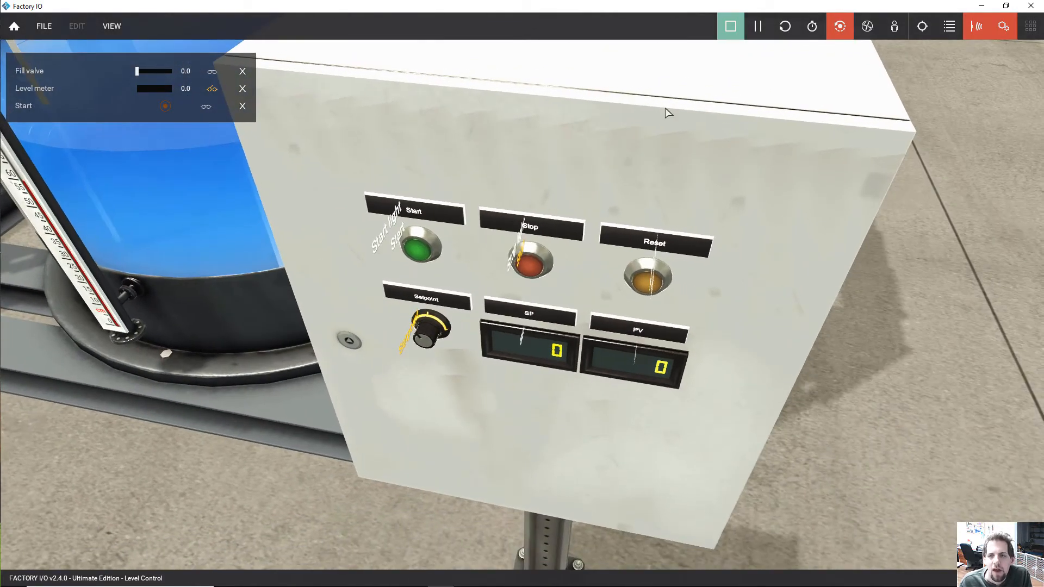
Switch to the first-person camera and walk up to the tank to examine the level scale, discharge valve and flow meter.
{"action": "left_click", "coordinate": [921, 33]}
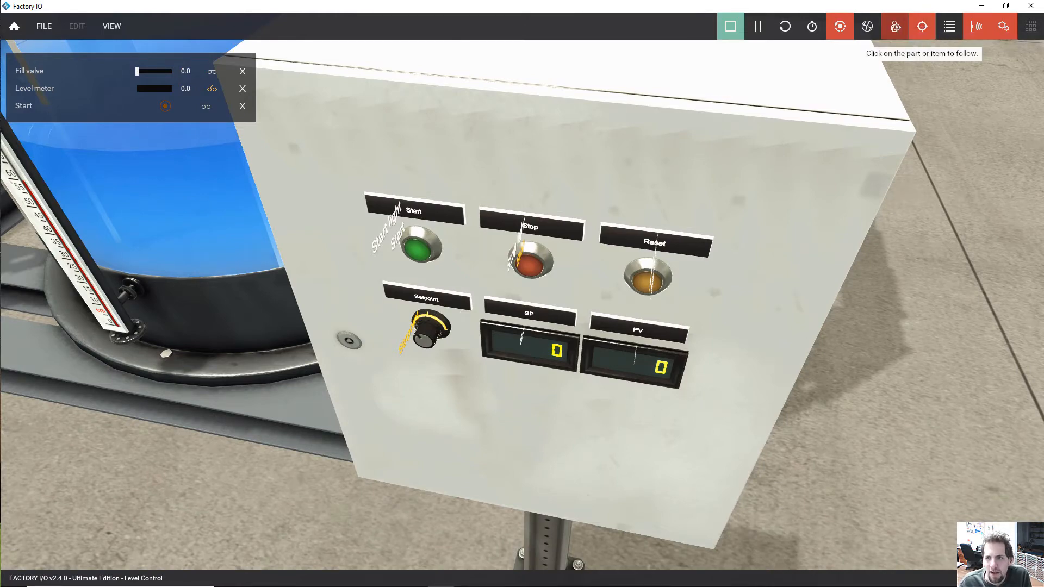
{"action": "left_click", "coordinate": [895, 26]}
{"action": "key", "text": "a"}
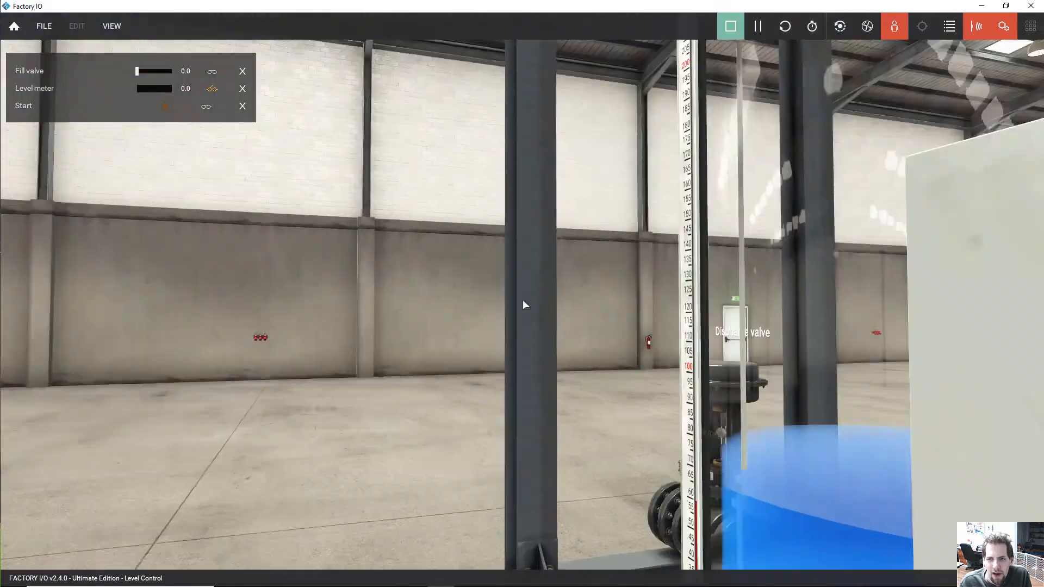
{"action": "key", "text": "w"}
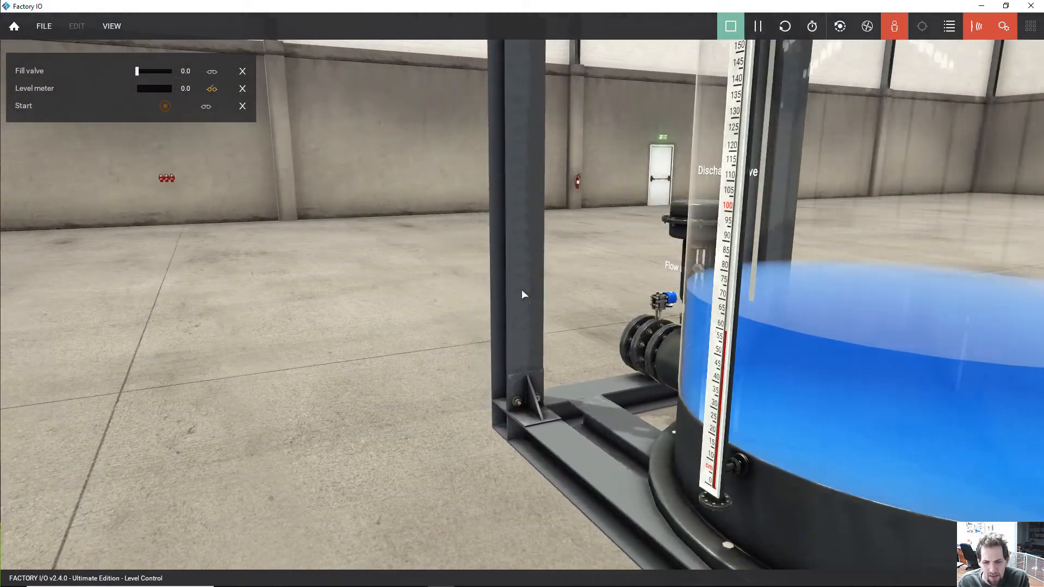
{"action": "key", "text": "w"}
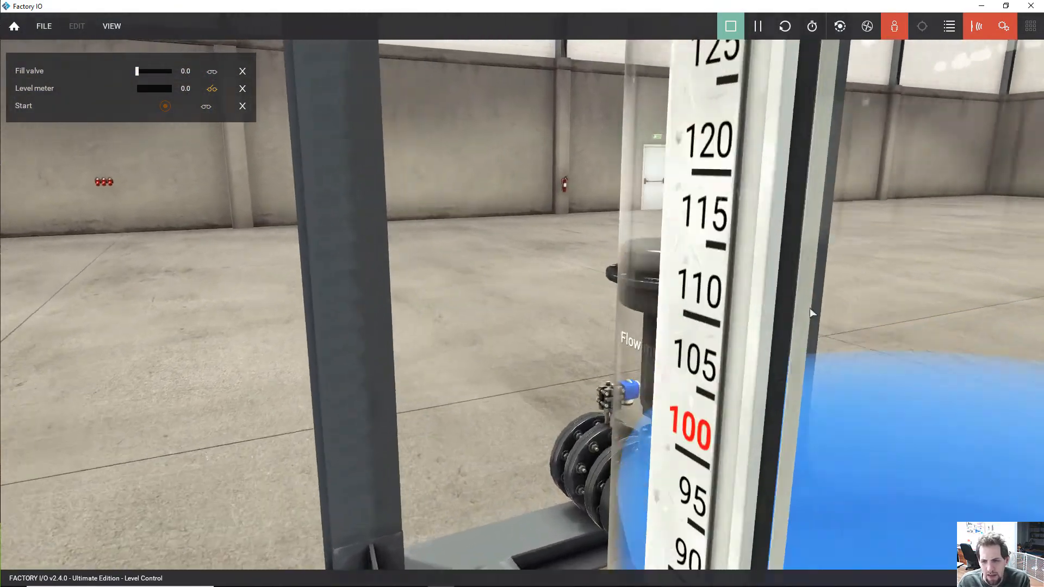
{"action": "key", "text": "d"}
{"action": "key", "text": "a"}
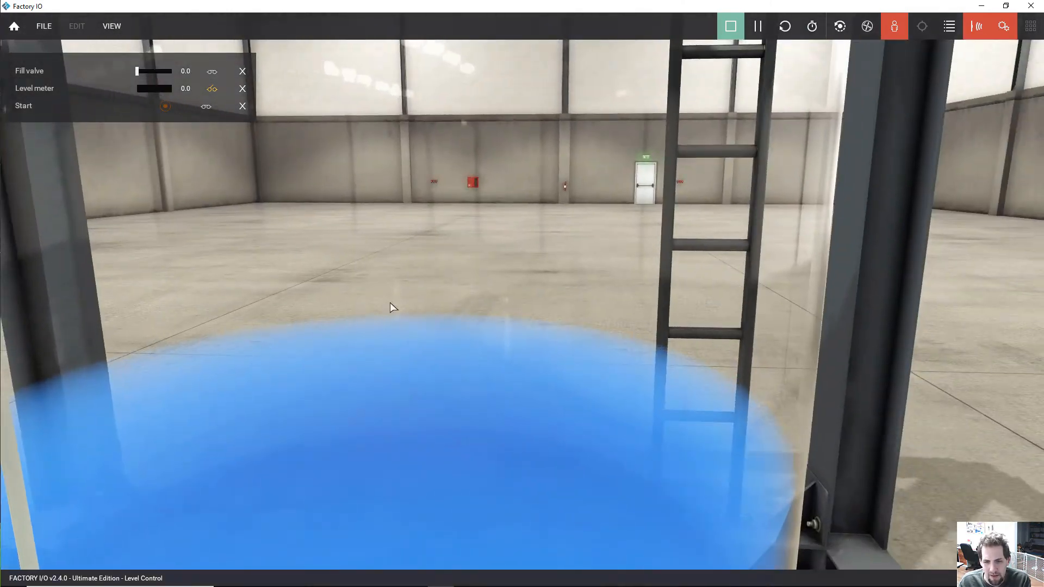
{"action": "key", "text": "s"}
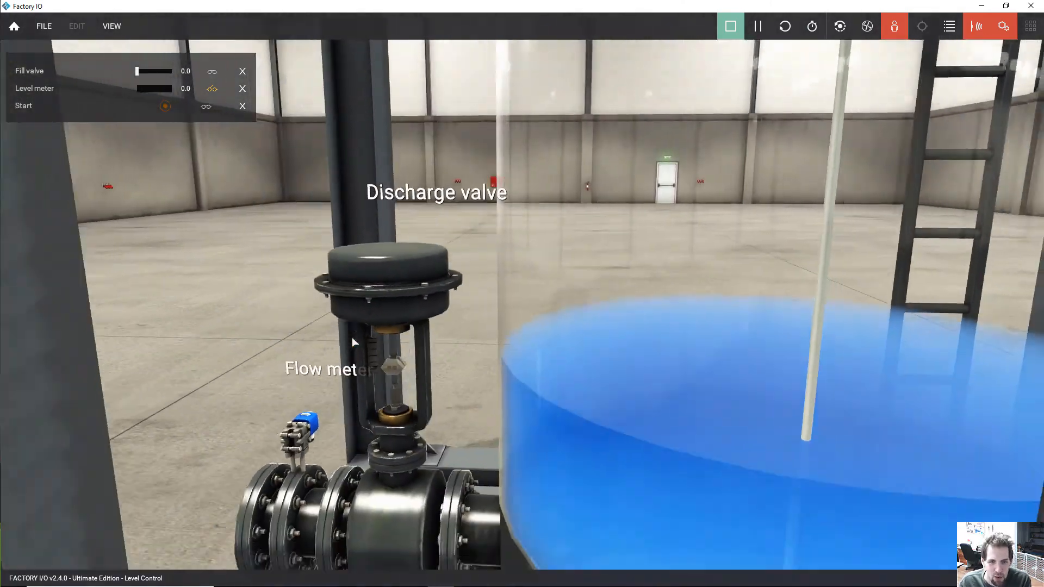
{"action": "key", "text": "d"}
{"action": "key", "text": "w"}
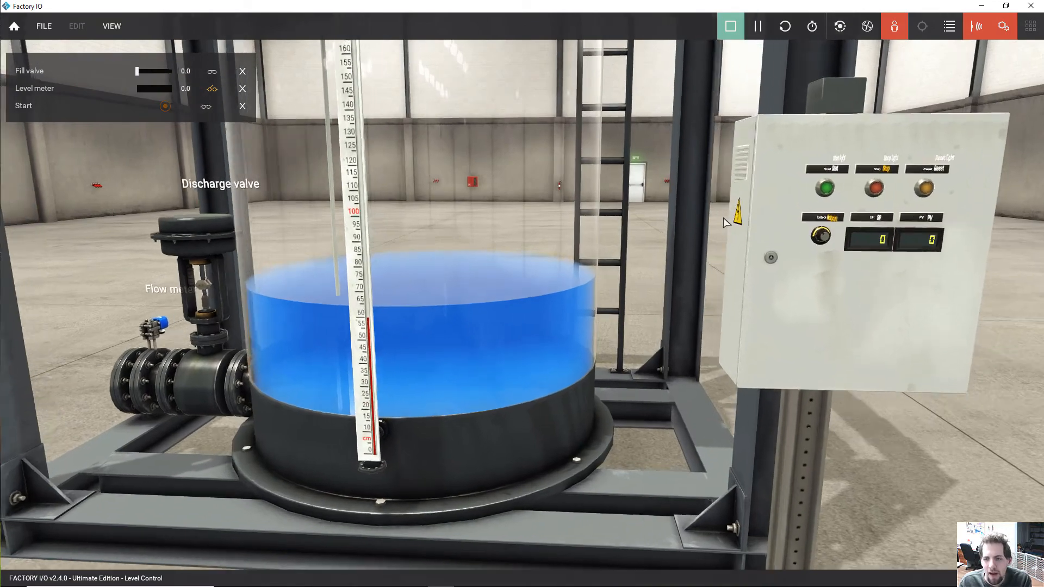
Walk around the tank in first person to the ladder and look up along it toward the tank's lid.
{"action": "key", "text": "s"}
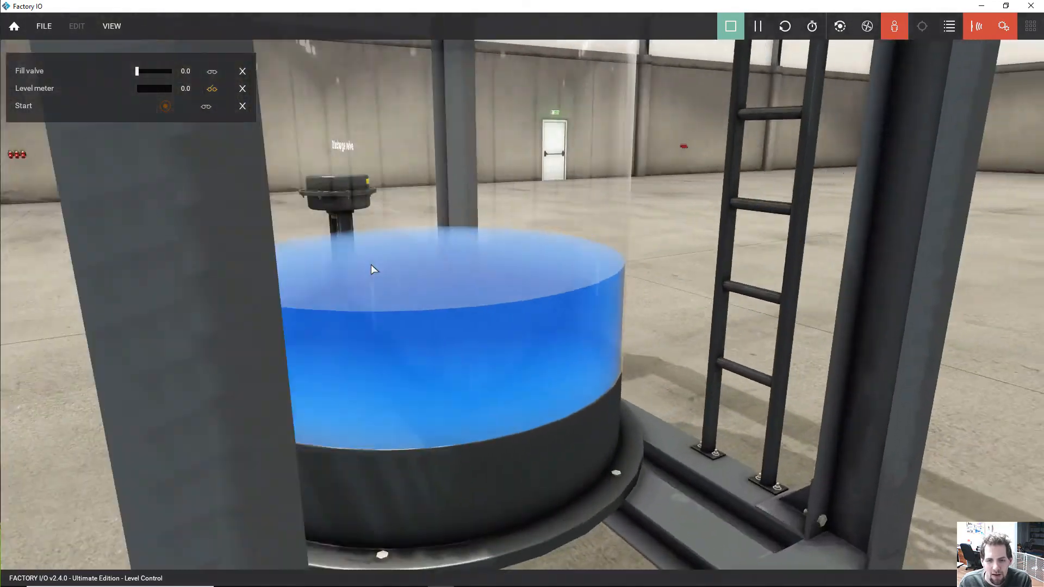
{"action": "key", "text": "d"}
{"action": "key", "text": "a"}
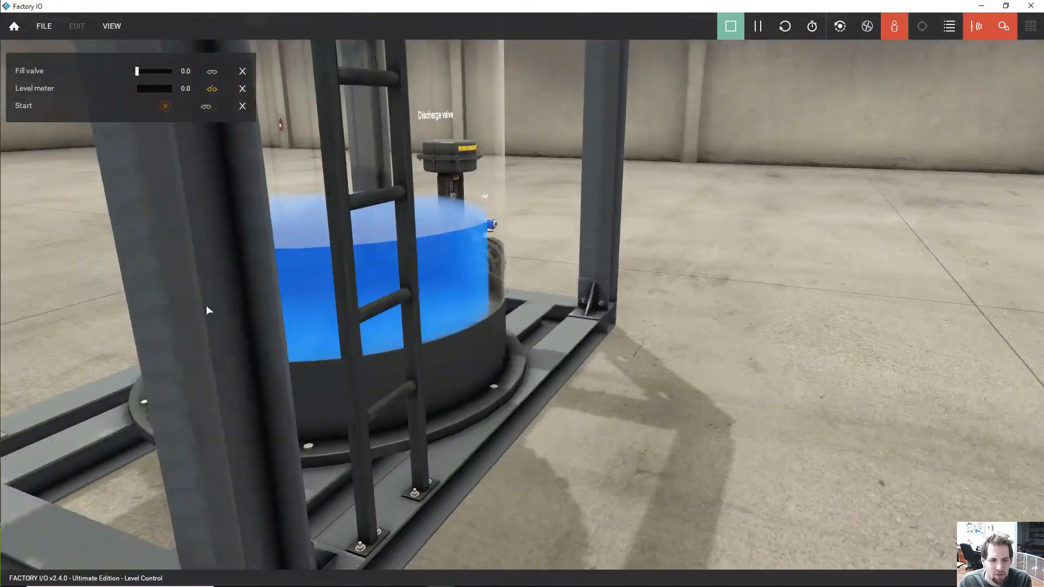
{"action": "key", "text": "w"}
{"action": "key", "text": "a"}
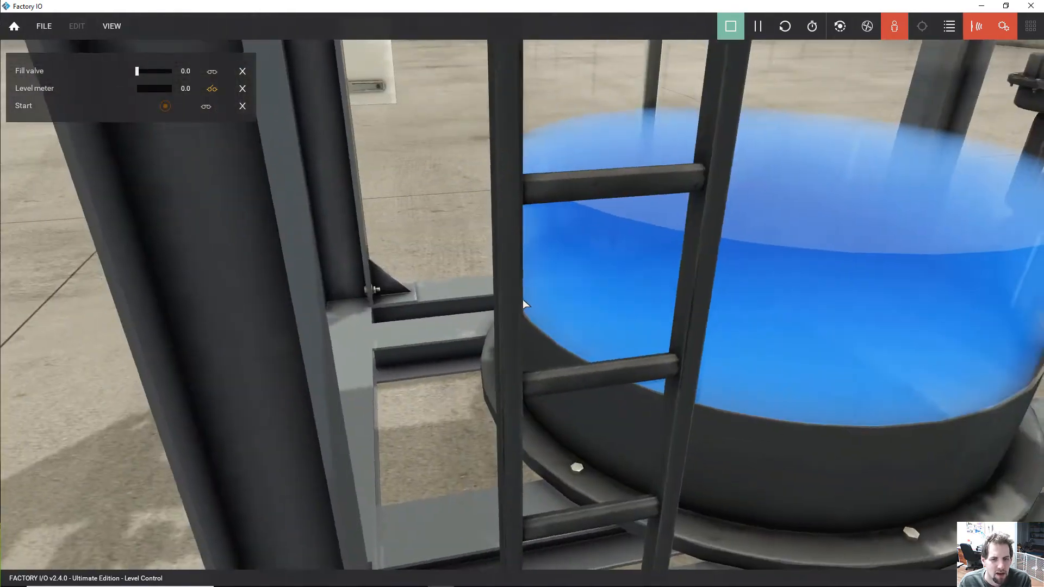
{"action": "key", "text": "s"}
{"action": "key", "text": "w"}
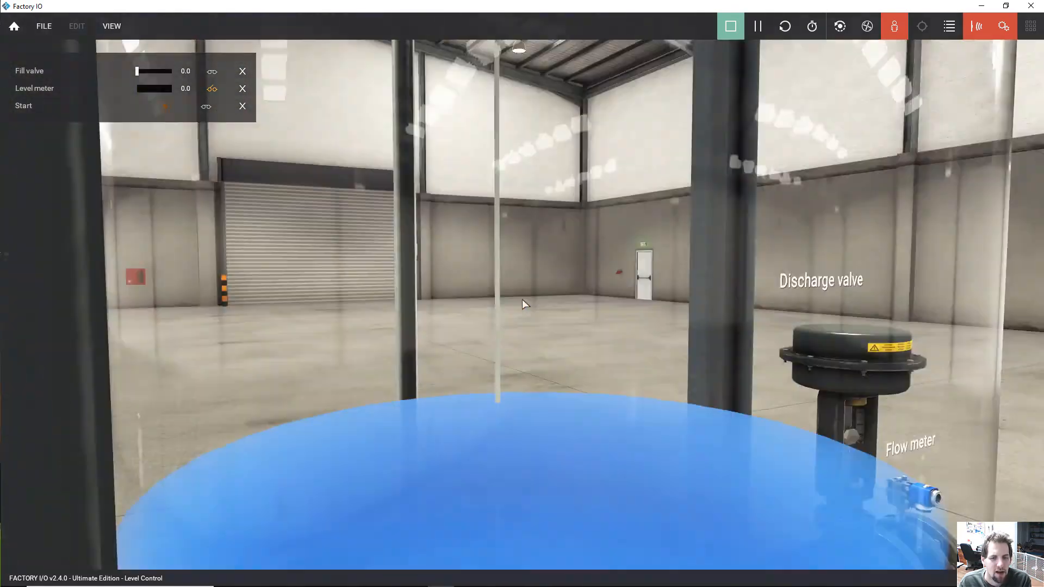
{"action": "key", "text": "a"}
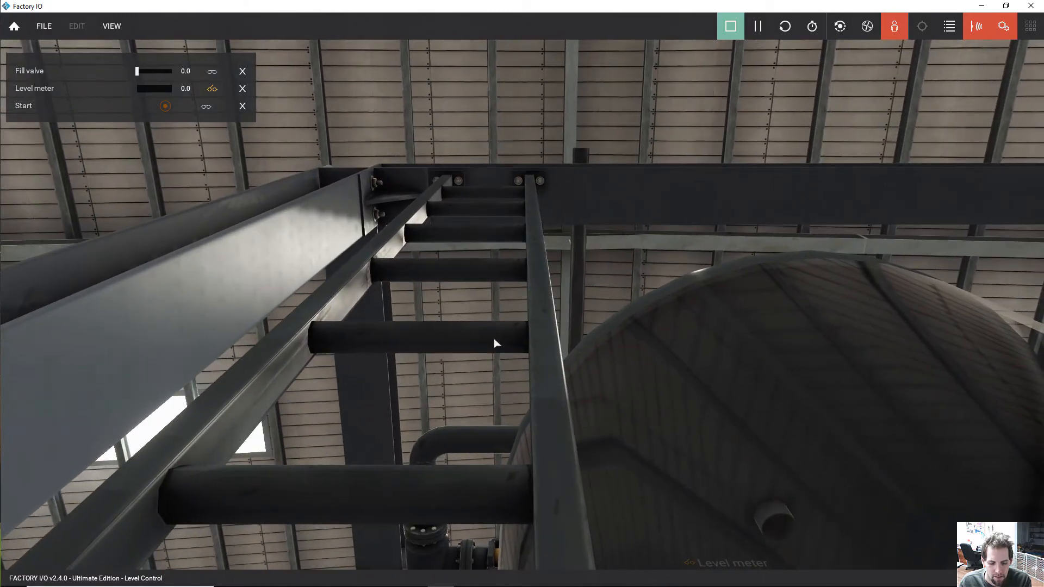
Switch to the fly camera and move freely around the top of the tank and the surrounding floor.
{"action": "key", "text": "1"}
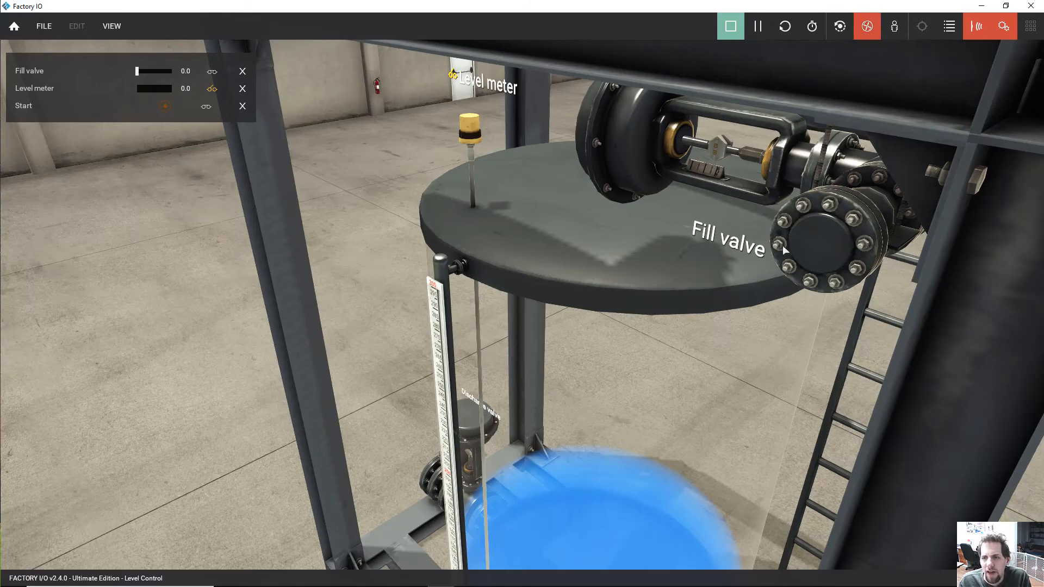
{"action": "left_click_drag", "start_coordinate": [783, 250], "coordinate": [528, 311]}
{"action": "scroll", "coordinate": [527, 296], "scroll_direction": "up", "scroll_amount": 5}
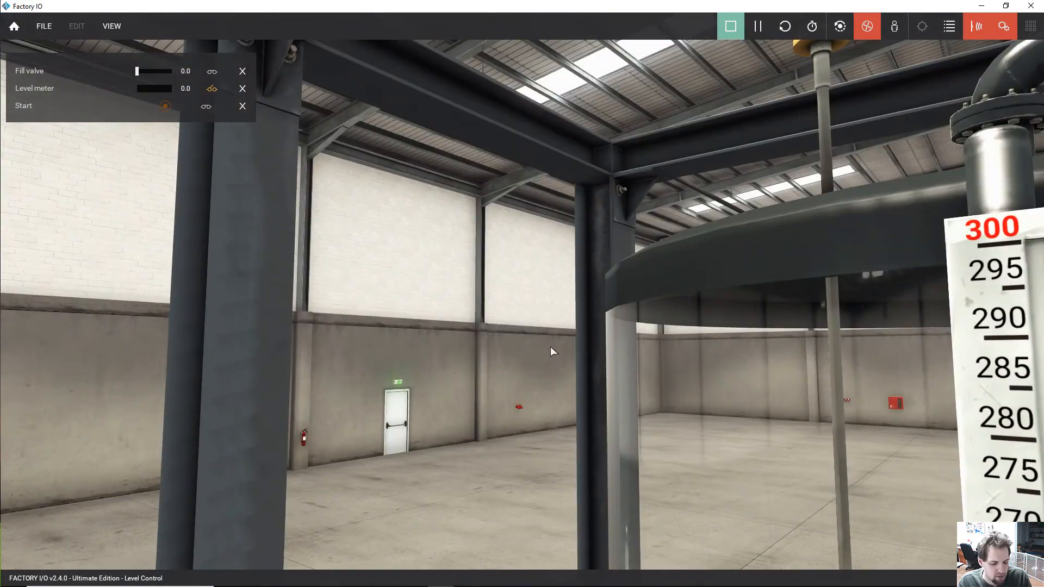
{"action": "left_click_drag", "start_coordinate": [550, 351], "coordinate": [523, 301]}
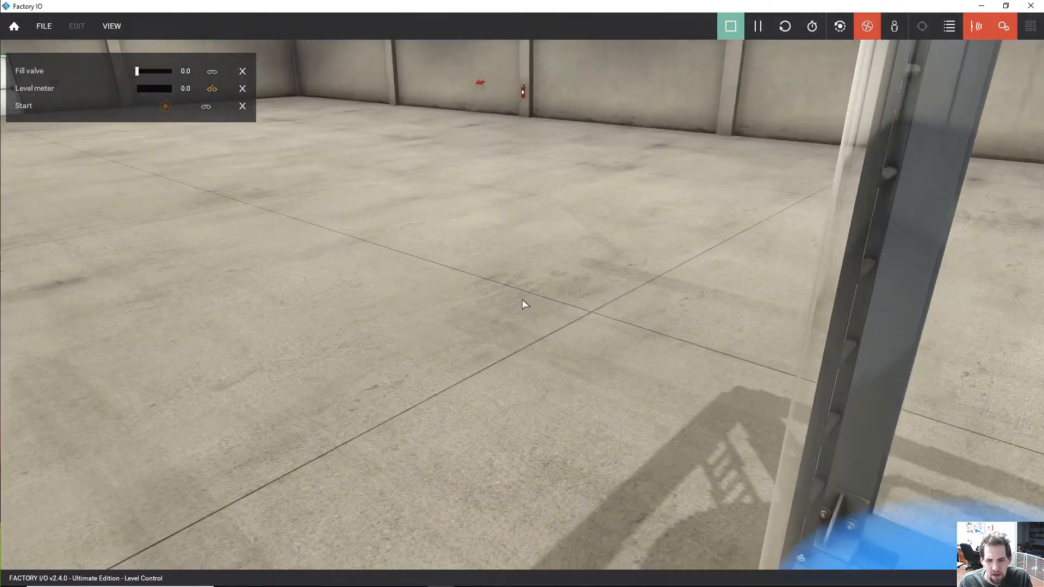
{"action": "key", "text": "1"}
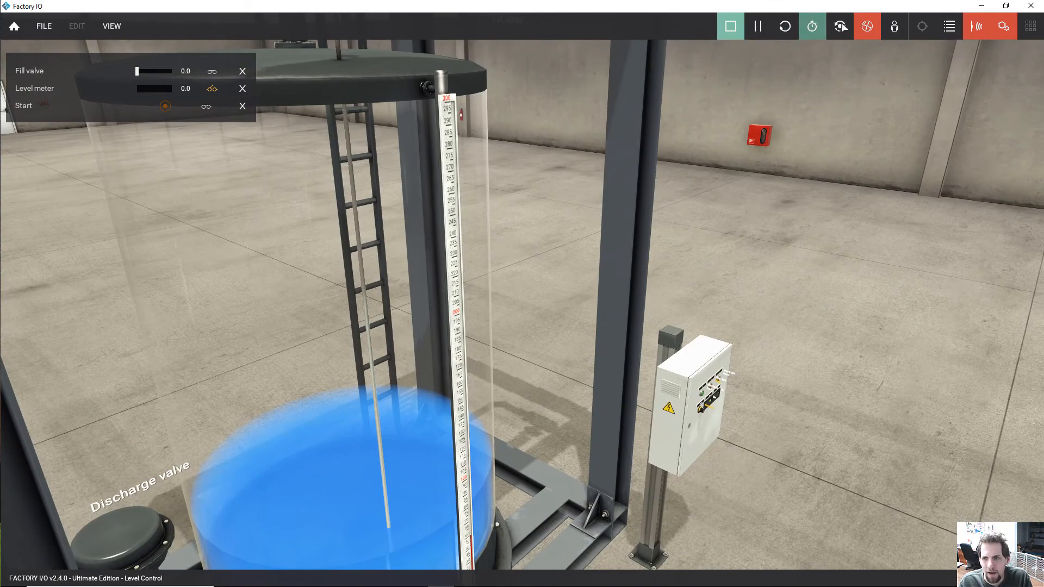
Return to the orbit camera and rotate around to the front of the tank and control panel.
{"action": "left_click", "coordinate": [840, 26]}
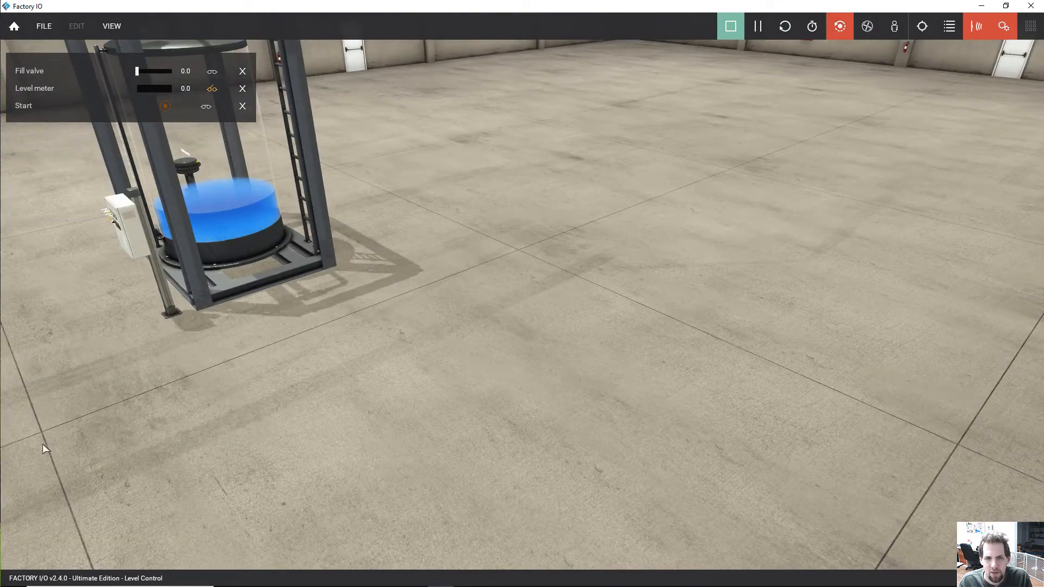
{"action": "left_click_drag", "start_coordinate": [71, 338], "coordinate": [841, 24]}
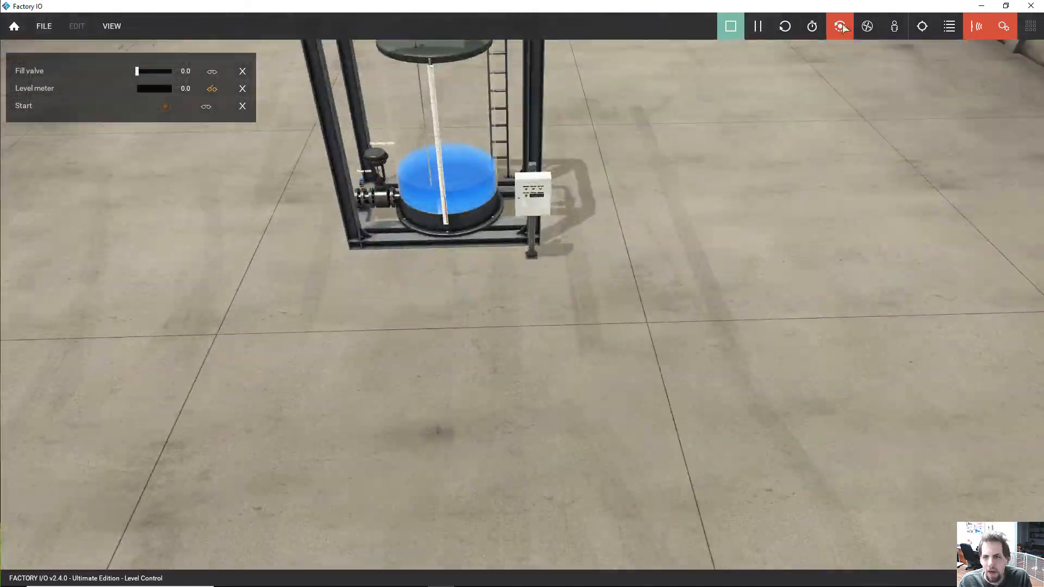
Set the simulation's time scale to 0.5x, return it to 1x and close the time scale control.
{"action": "left_click", "coordinate": [814, 30]}
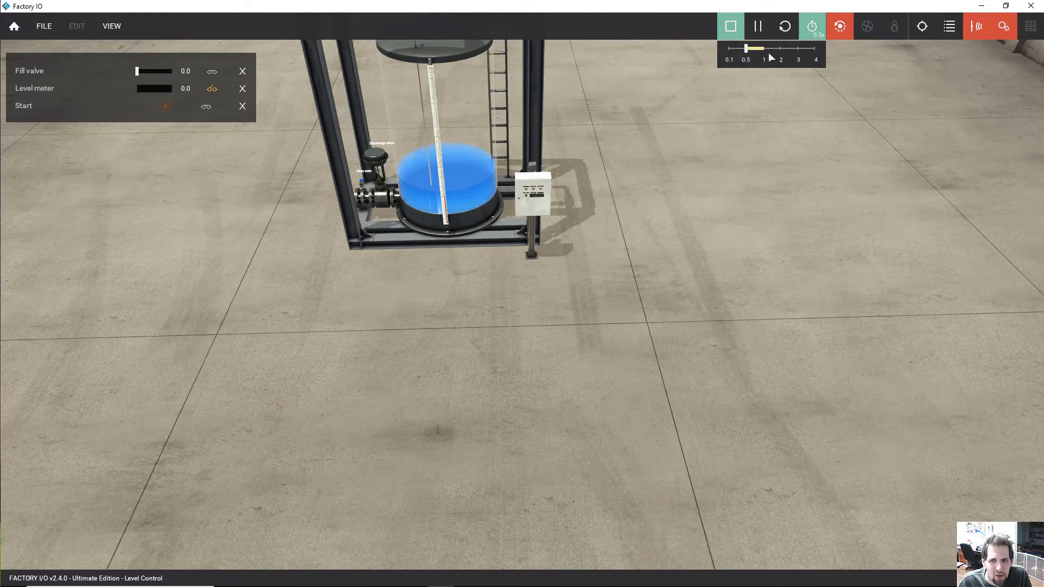
{"action": "left_click", "coordinate": [766, 58]}
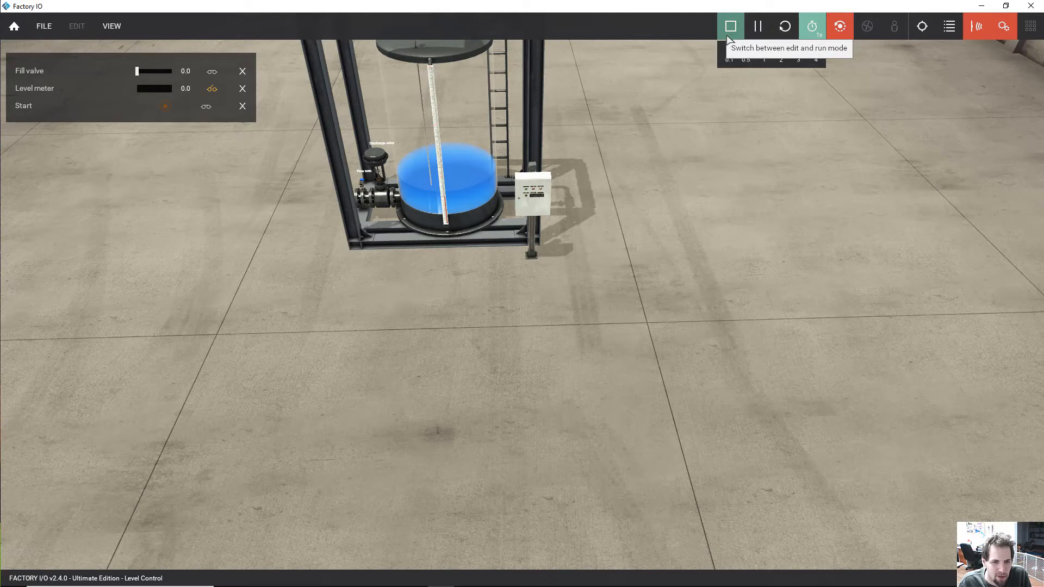
{"action": "left_click_drag", "start_coordinate": [693, 282], "coordinate": [704, 342]}
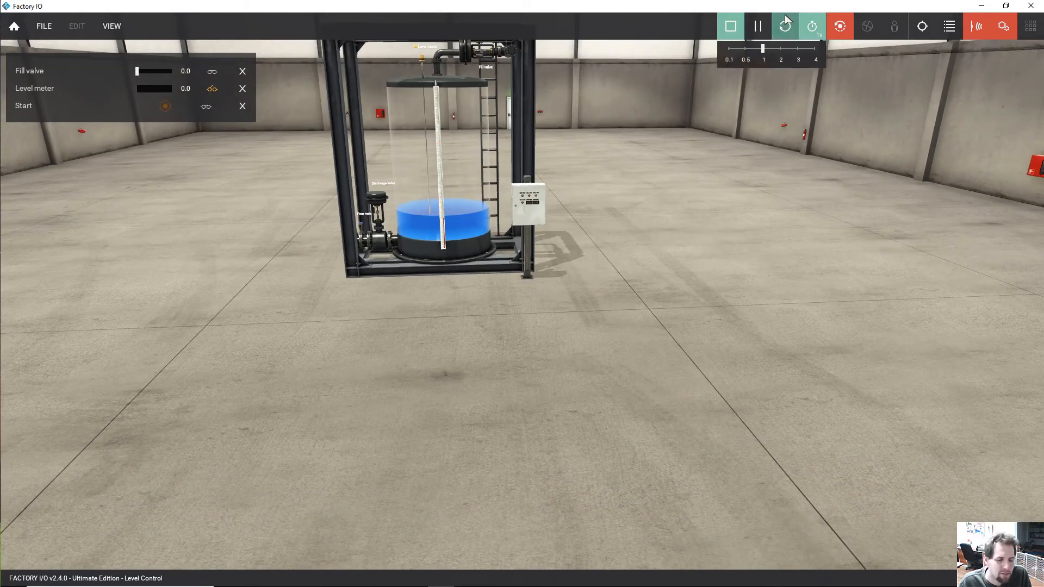
{"action": "left_click", "coordinate": [813, 26]}
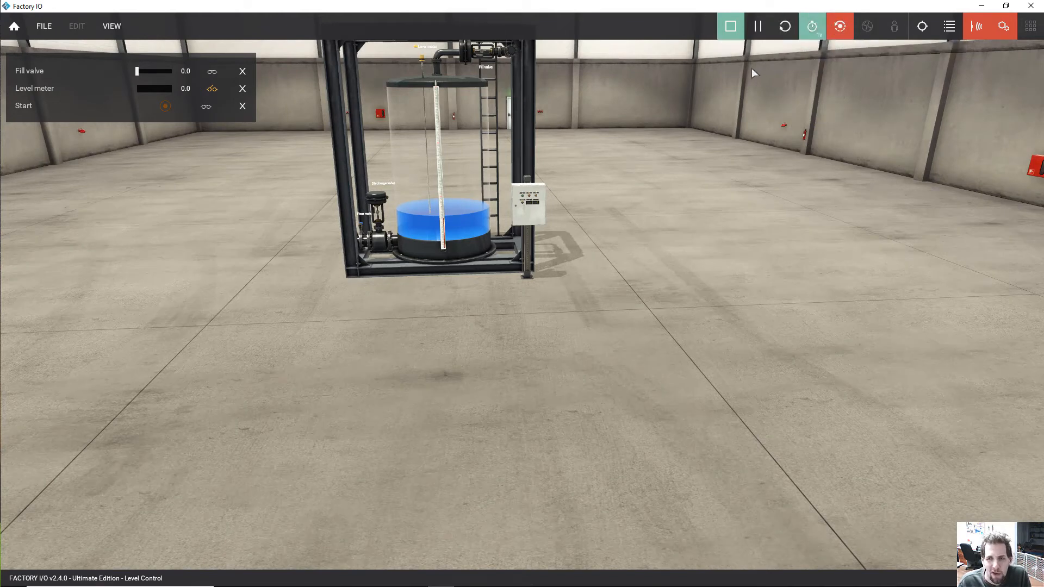
Set the simulation's time scale to 0.5x and look closer at the tank.
{"action": "mouse_move", "coordinate": [784, 32]}
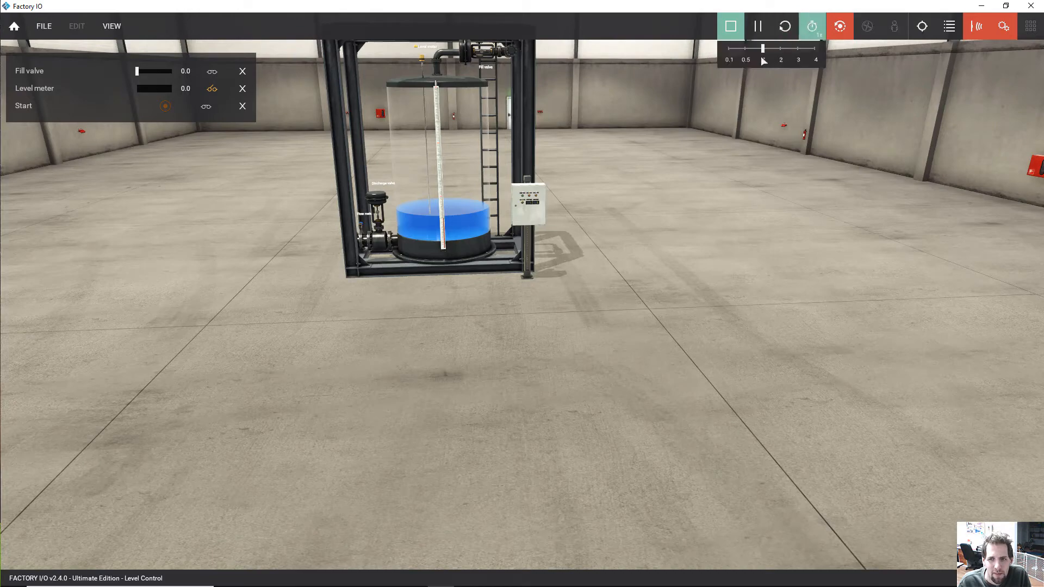
{"action": "left_click", "coordinate": [744, 48]}
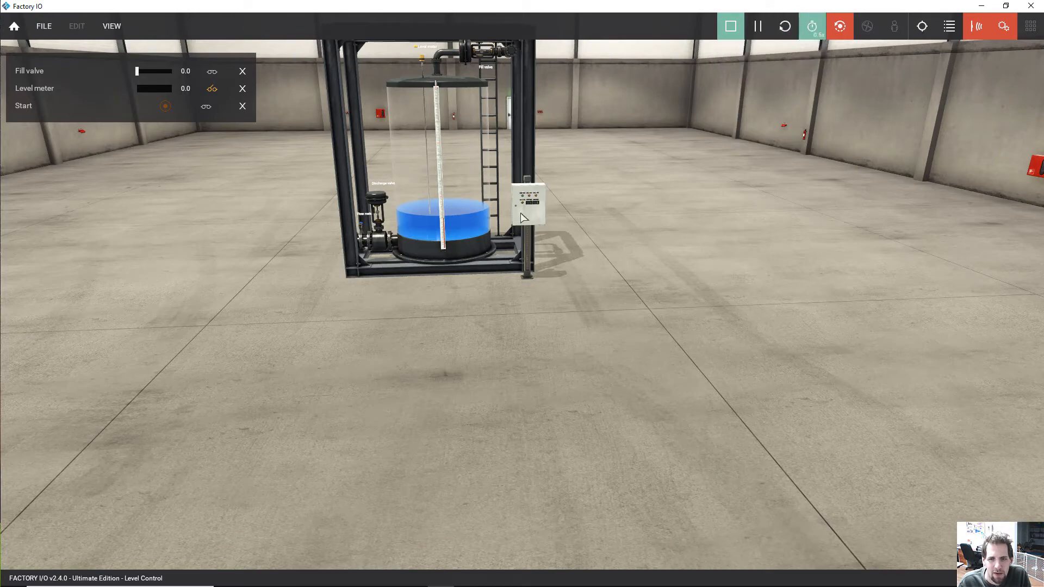
{"action": "scroll", "coordinate": [413, 224], "scroll_direction": "up", "scroll_amount": 5}
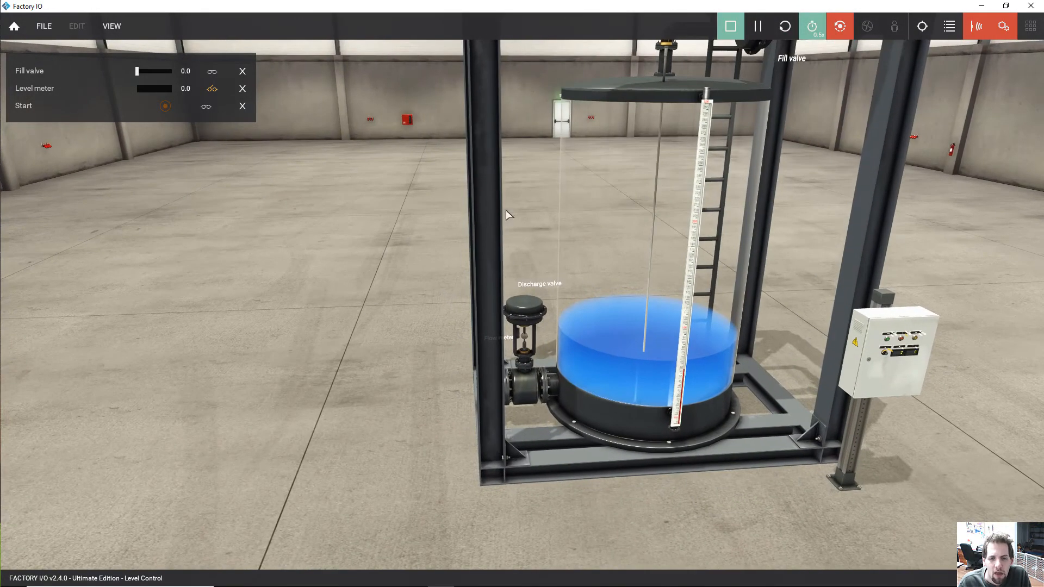
Reset the simulation, stop it and return to an overview of the whole tank frame.
{"action": "mouse_move", "coordinate": [831, 38]}
{"action": "left_click", "coordinate": [775, 32]}
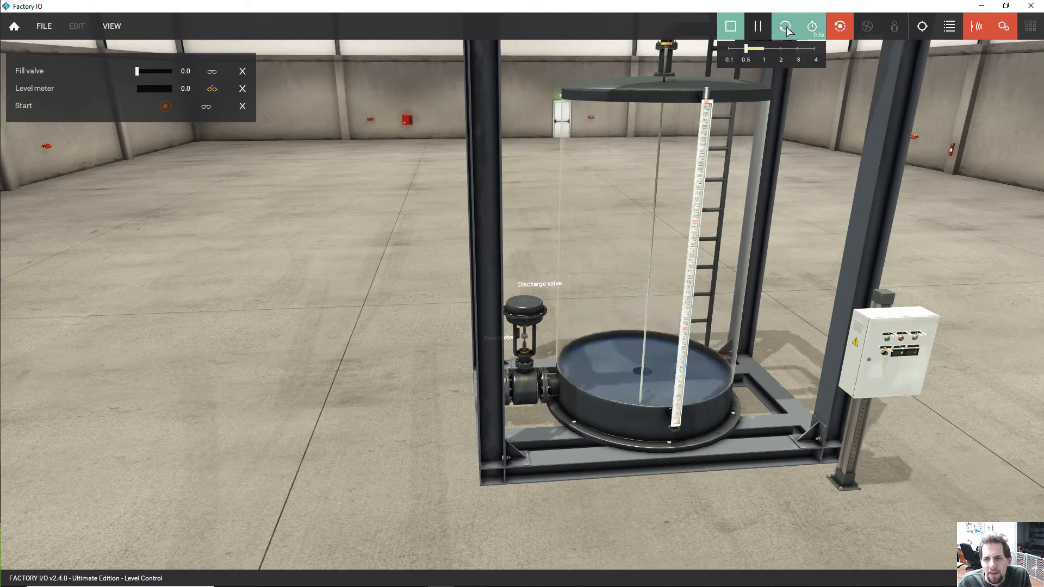
{"action": "left_click", "coordinate": [731, 33]}
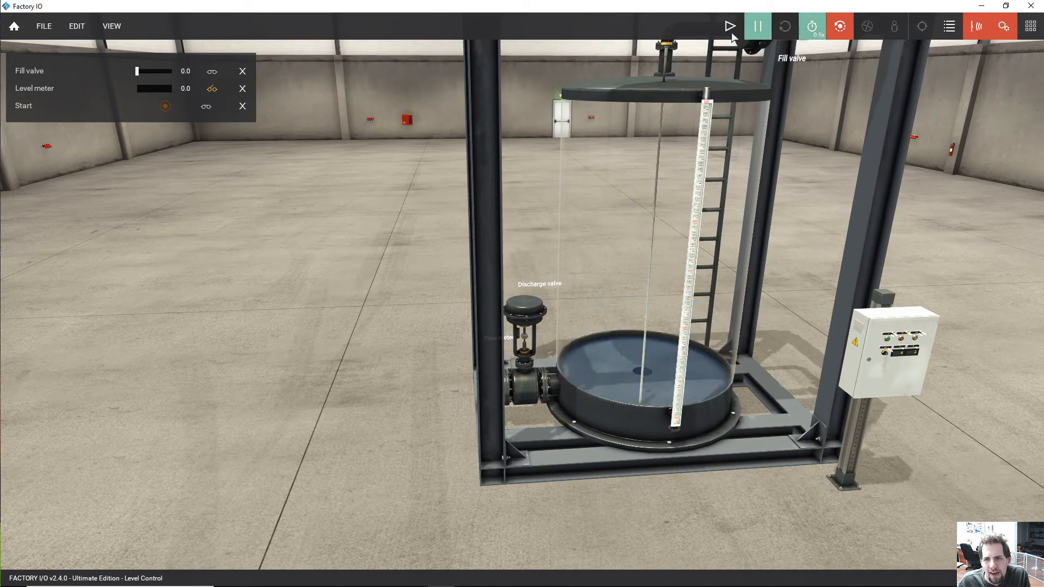
{"action": "scroll", "coordinate": [275, 328], "scroll_direction": "down", "scroll_amount": 10}
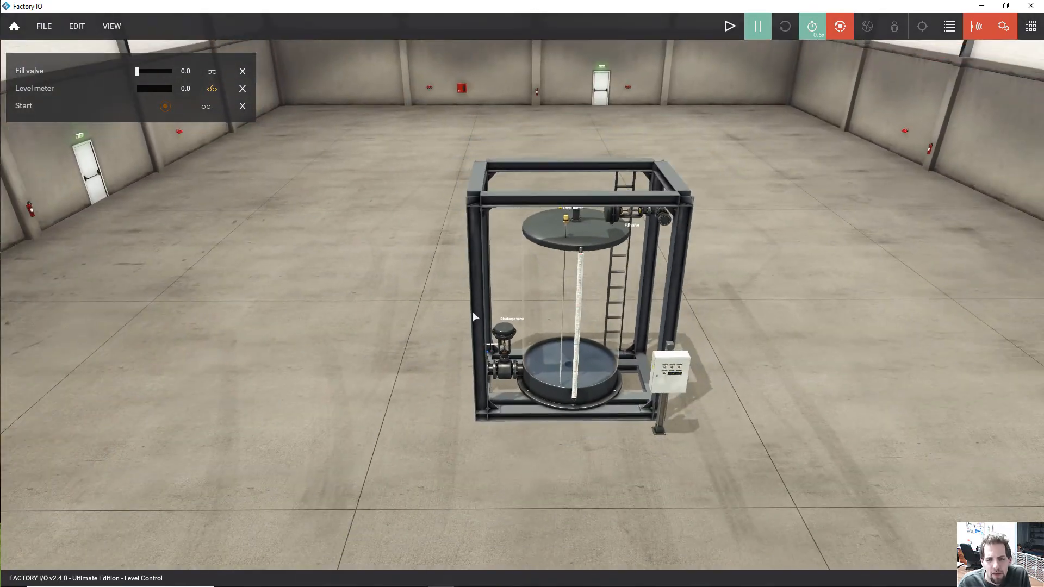
{"action": "mouse_move", "coordinate": [472, 312]}
{"action": "left_mouse_down"}
{"action": "mouse_move", "coordinate": [432, 319]}
{"action": "mouse_move", "coordinate": [479, 404]}
{"action": "mouse_move", "coordinate": [475, 326]}
{"action": "left_mouse_up"}
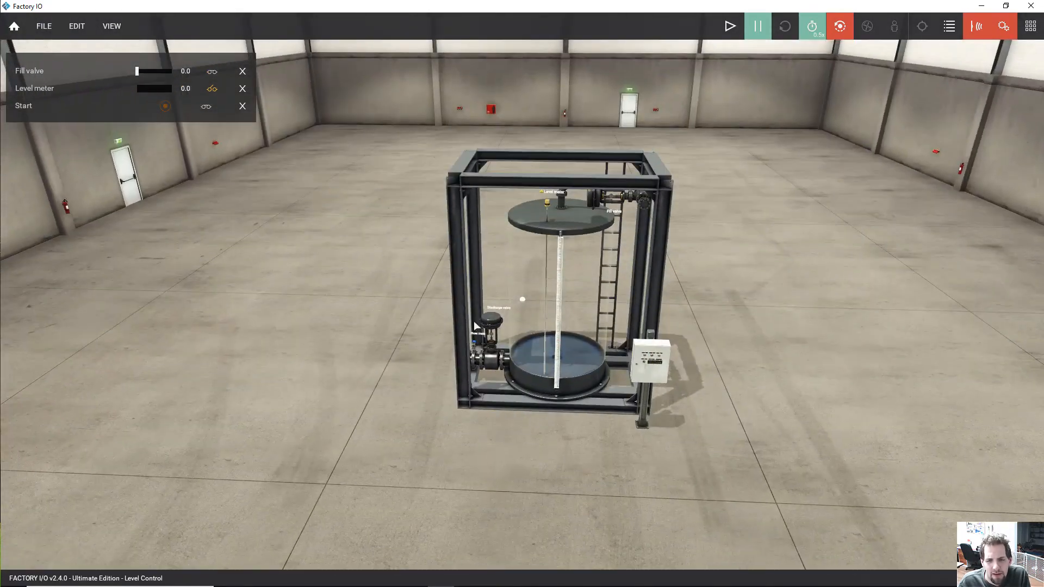
Open the driver settings and select the Allen-Bradley Micro800 driver.
{"action": "left_click", "coordinate": [74, 26]}
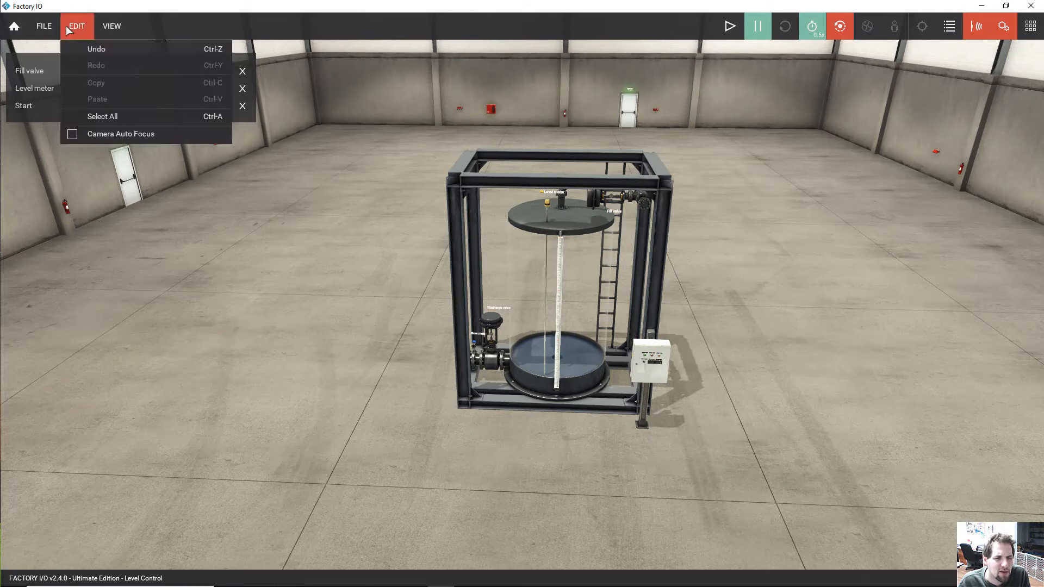
{"action": "mouse_move", "coordinate": [31, 25]}
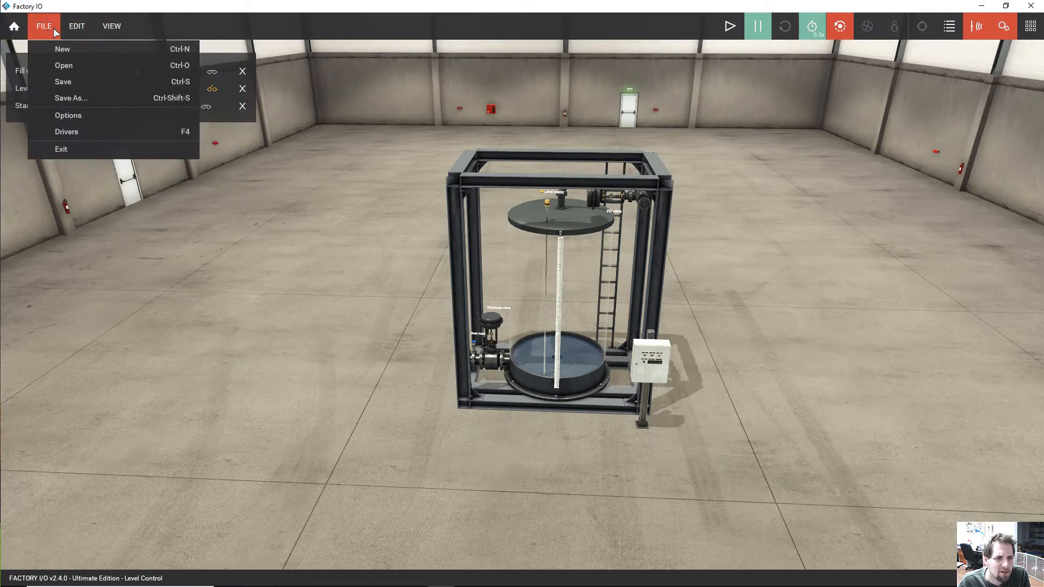
{"action": "left_click", "coordinate": [91, 131]}
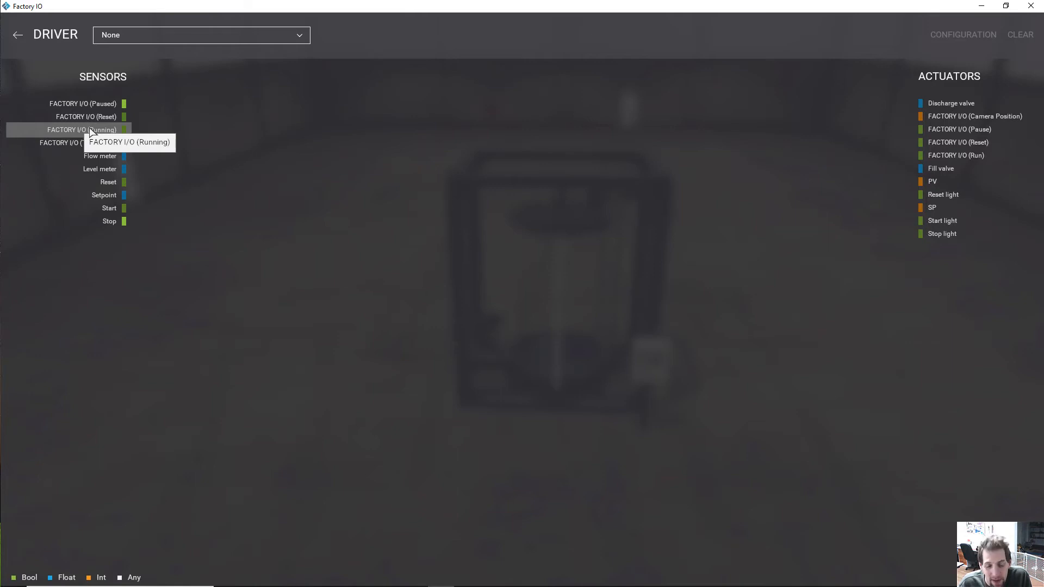
{"action": "left_click", "coordinate": [145, 34]}
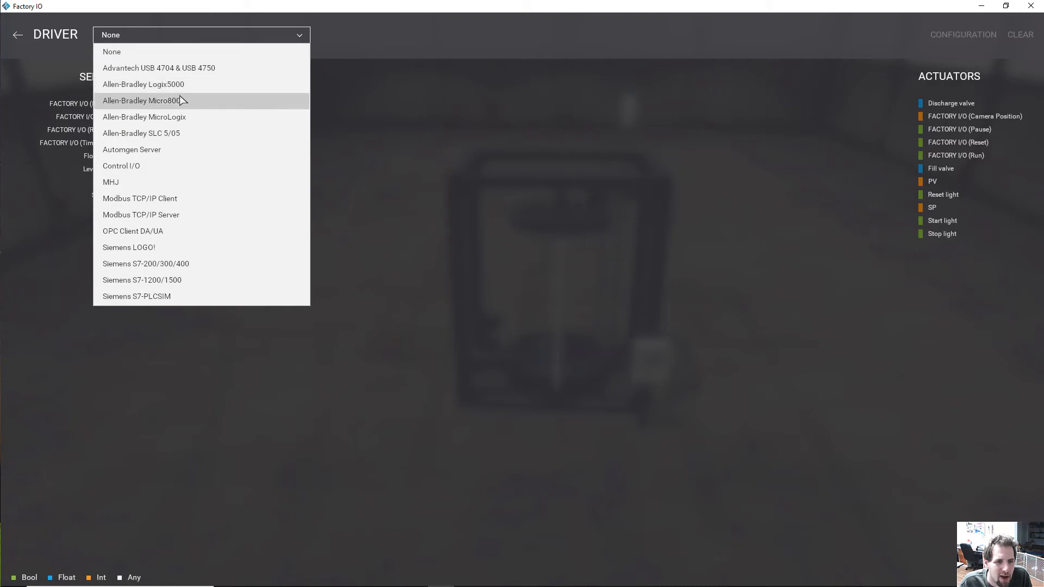
{"action": "left_click", "coordinate": [191, 105]}
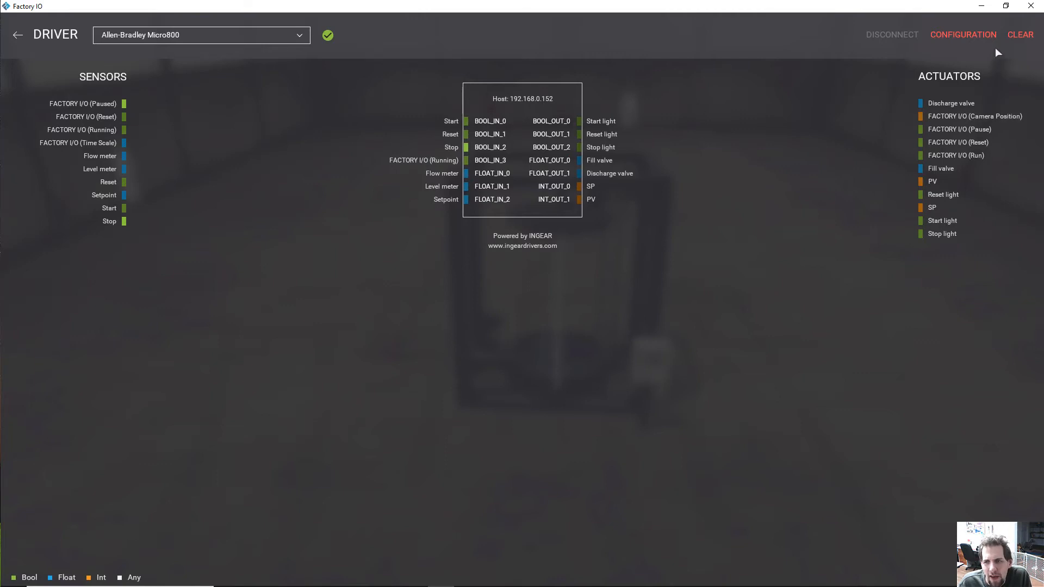
Compare the host address in the Micro800 driver configuration with the Micro800 Simulator's IP address, and return to the driver view.
{"action": "left_click", "coordinate": [956, 36]}
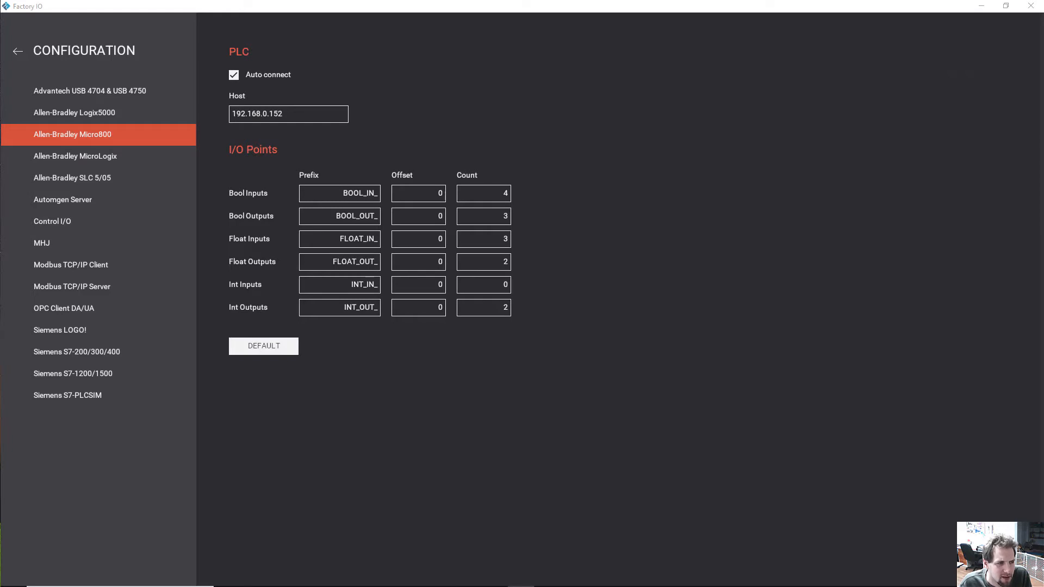
{"action": "left_click_drag", "start_coordinate": [485, 163], "coordinate": [733, 70]}
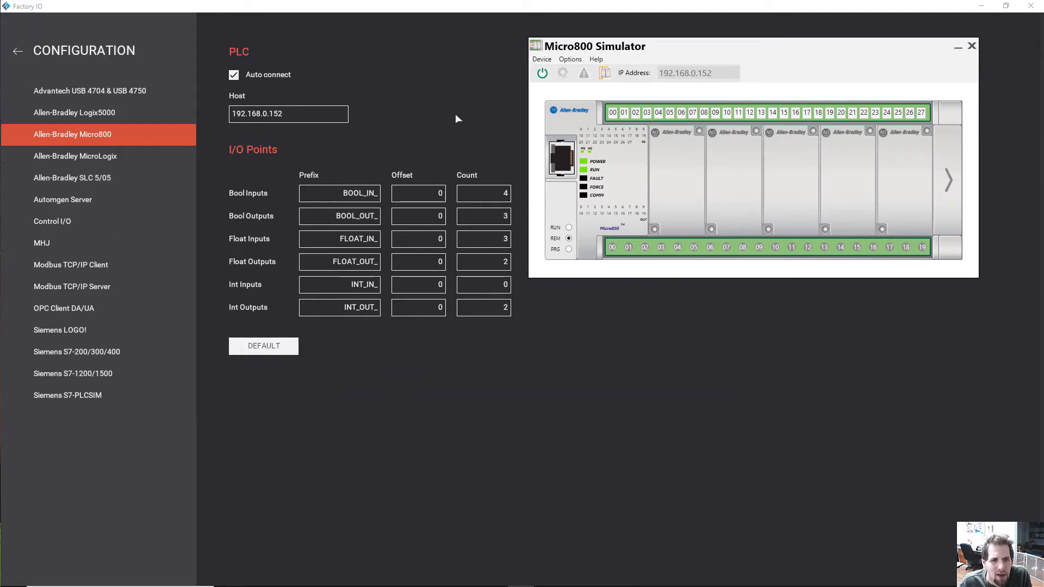
{"action": "left_click", "coordinate": [271, 113]}
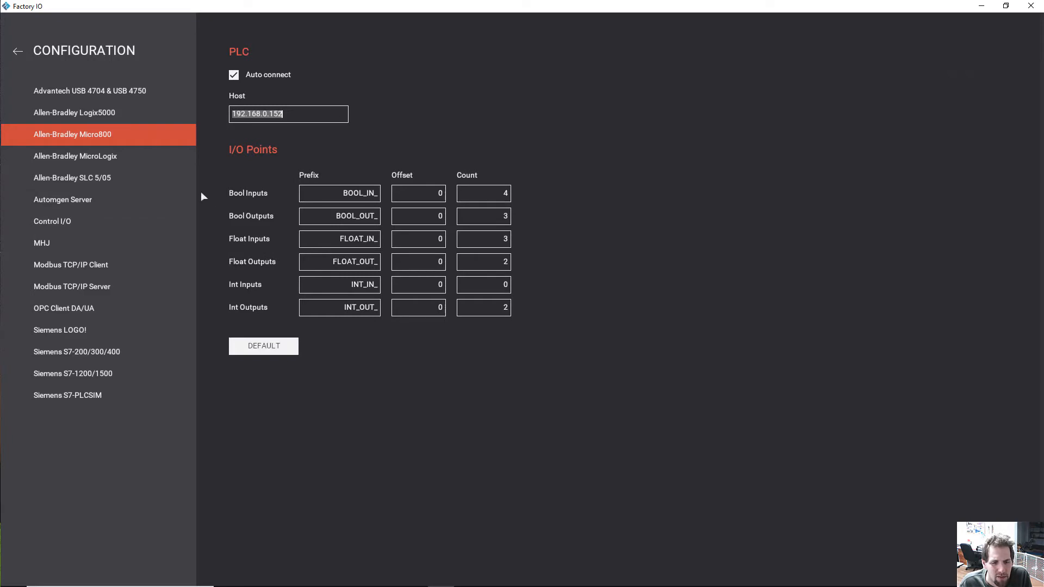
{"action": "left_click", "coordinate": [18, 52]}
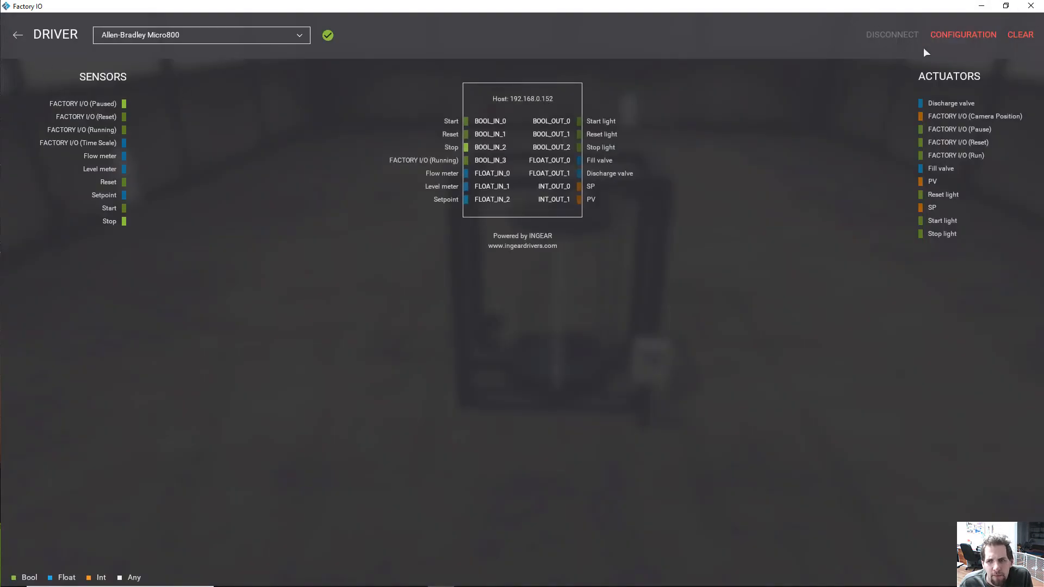
Disconnect the Micro800 driver, look over its input tag mapping and connect the driver again.
{"action": "left_click", "coordinate": [959, 36]}
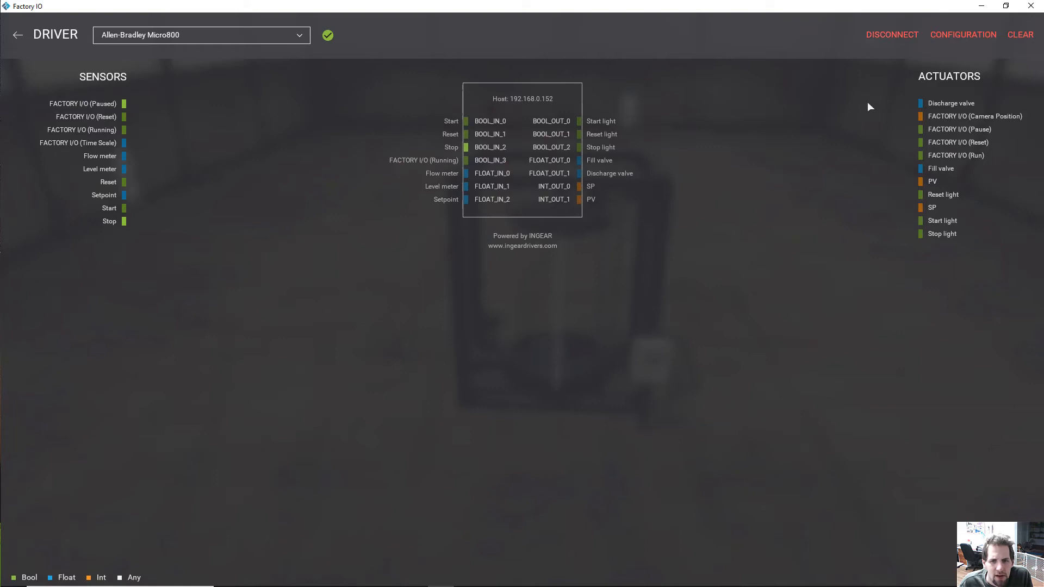
{"action": "left_click", "coordinate": [894, 34]}
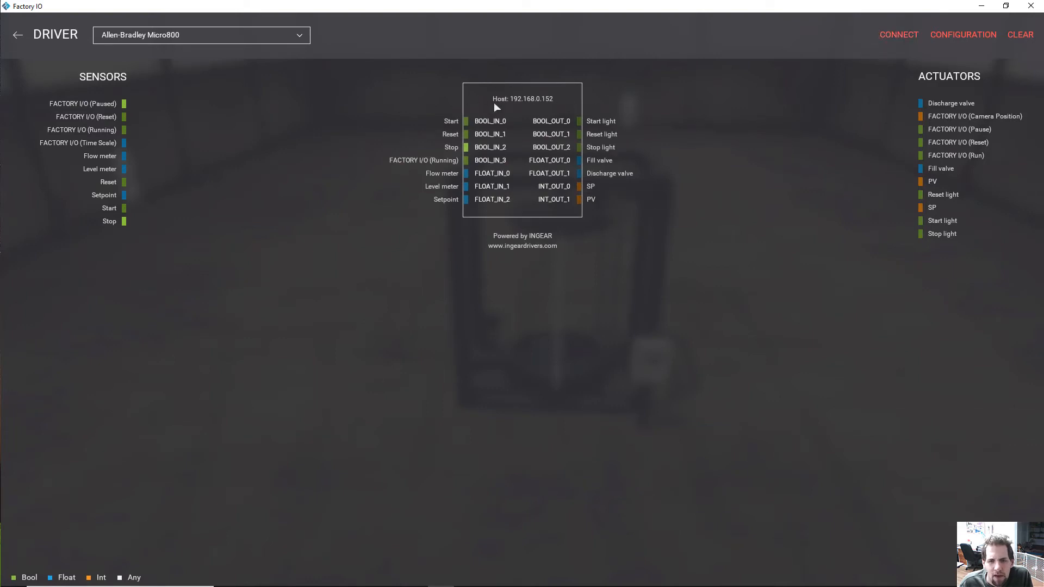
{"action": "mouse_move", "coordinate": [450, 121]}
{"action": "left_mouse_down"}
{"action": "mouse_move", "coordinate": [314, 139]}
{"action": "mouse_move", "coordinate": [417, 230]}
{"action": "mouse_move", "coordinate": [435, 130]}
{"action": "mouse_move", "coordinate": [420, 140]}
{"action": "mouse_move", "coordinate": [330, 131]}
{"action": "mouse_move", "coordinate": [456, 135]}
{"action": "mouse_move", "coordinate": [456, 121]}
{"action": "left_mouse_up"}
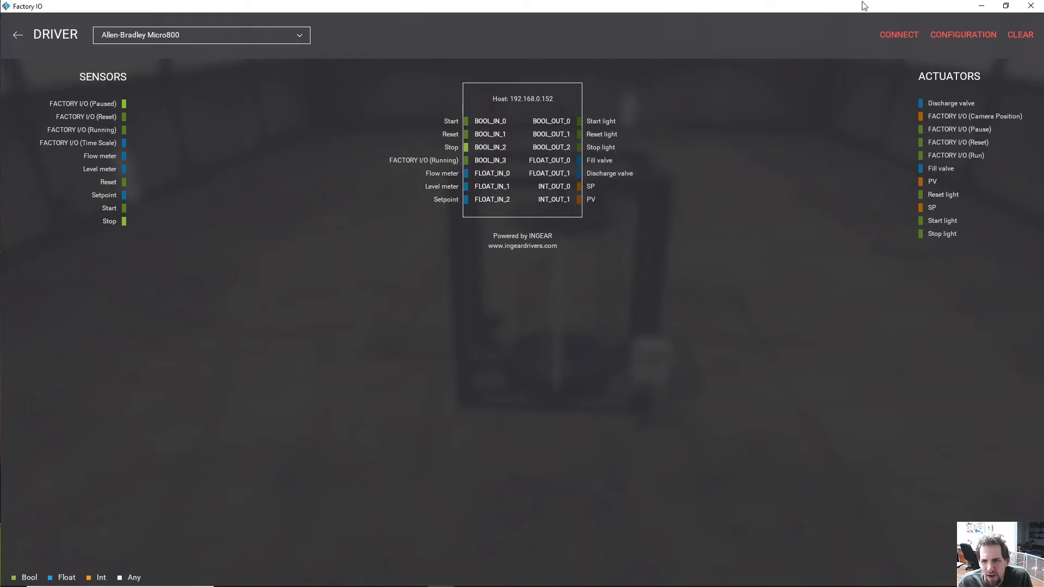
{"action": "left_click", "coordinate": [896, 36]}
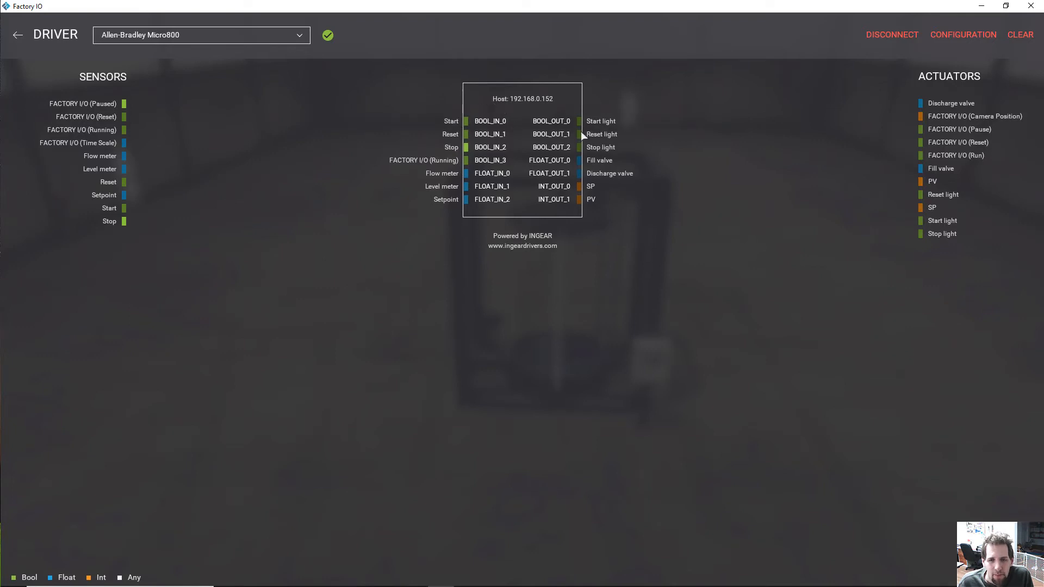
Check the Auto connect option in the Micro800 driver configuration and return to the scene.
{"action": "left_click", "coordinate": [939, 32]}
{"action": "left_click", "coordinate": [233, 75]}
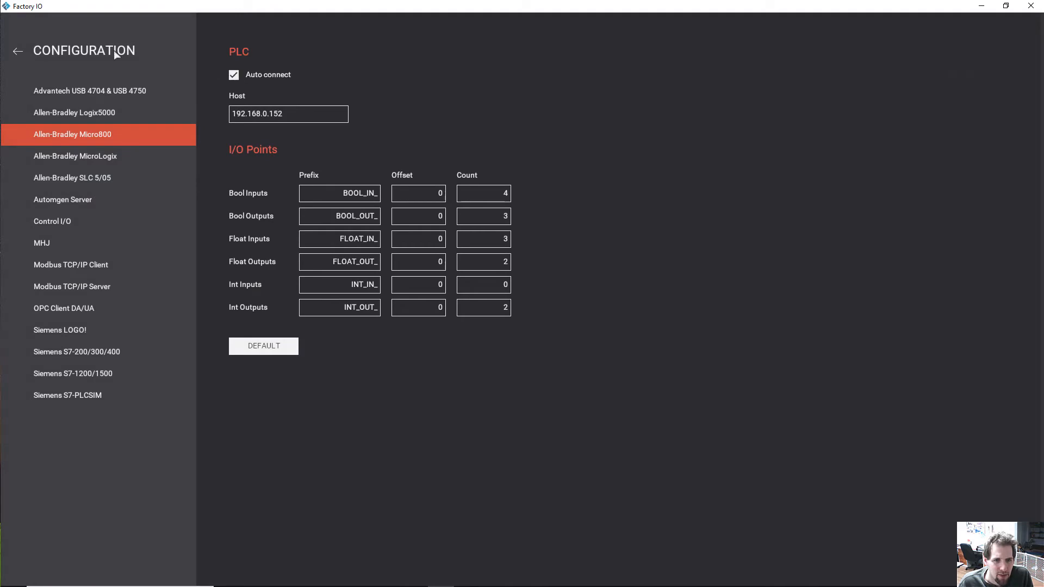
{"action": "left_click", "coordinate": [19, 51]}
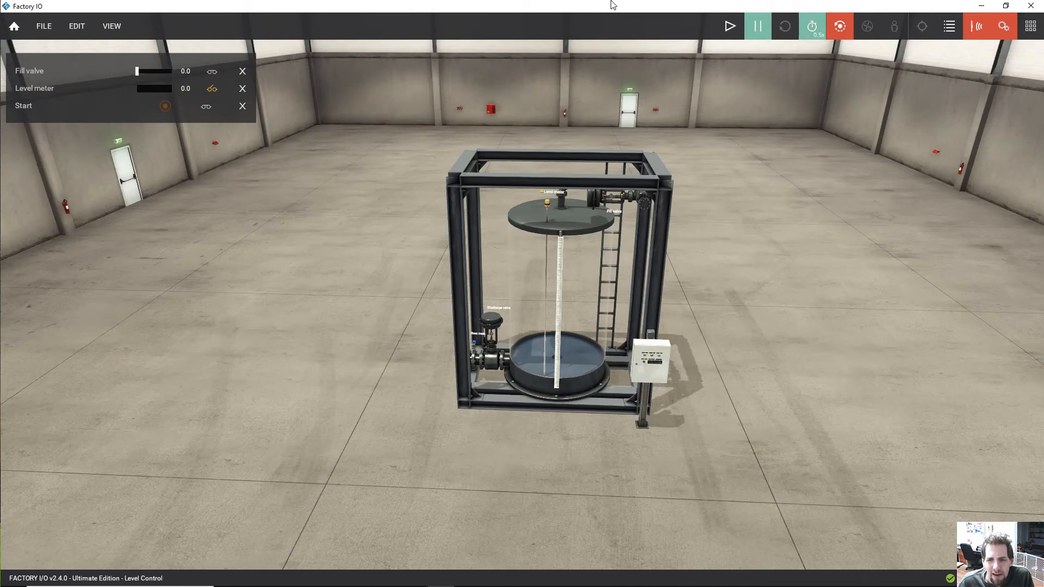
Choose Window as the display mode in the video options and leave the options.
{"action": "left_click", "coordinate": [53, 37]}
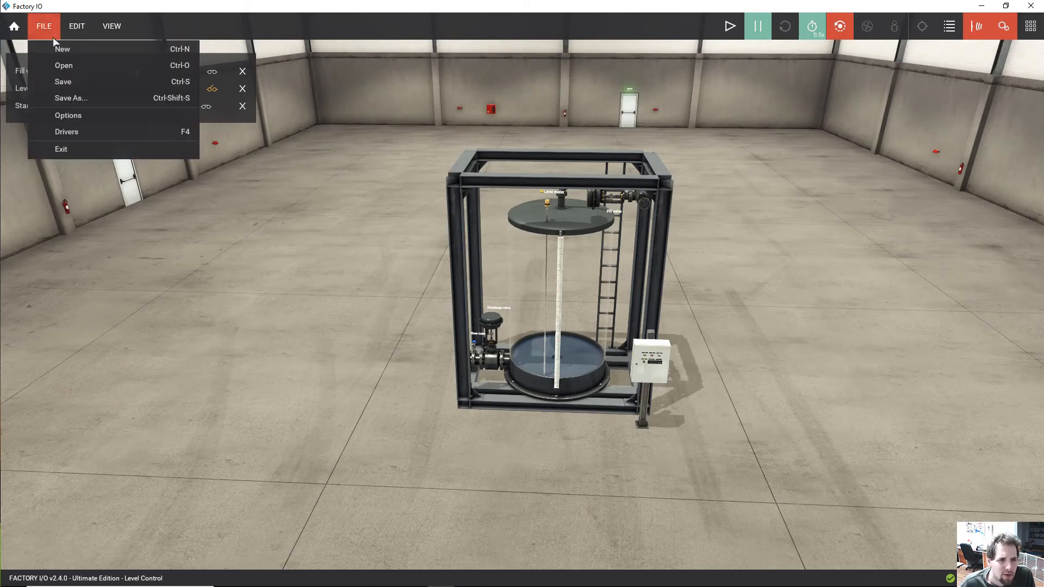
{"action": "left_click", "coordinate": [110, 114]}
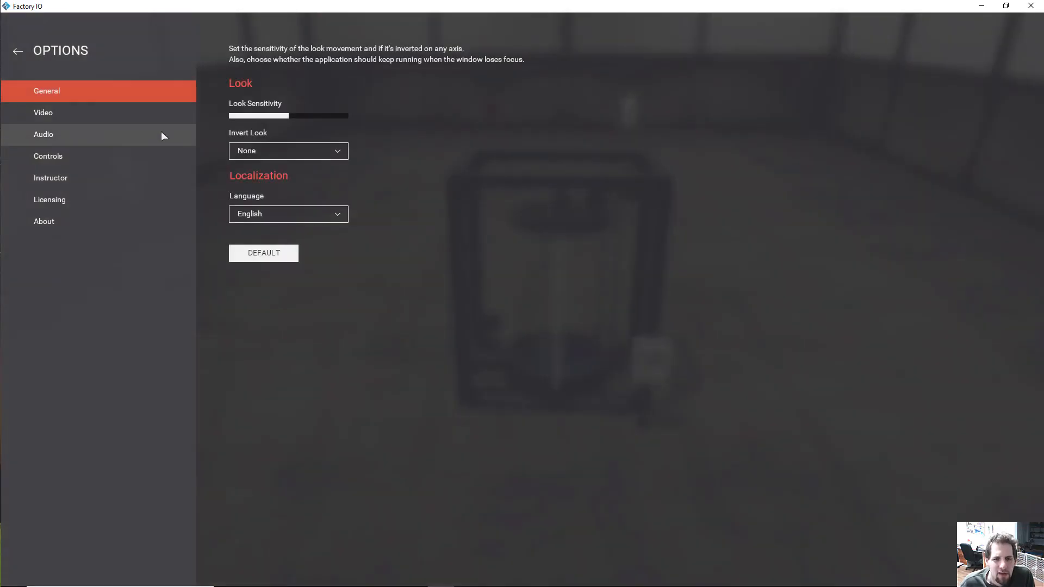
{"action": "left_click", "coordinate": [110, 113]}
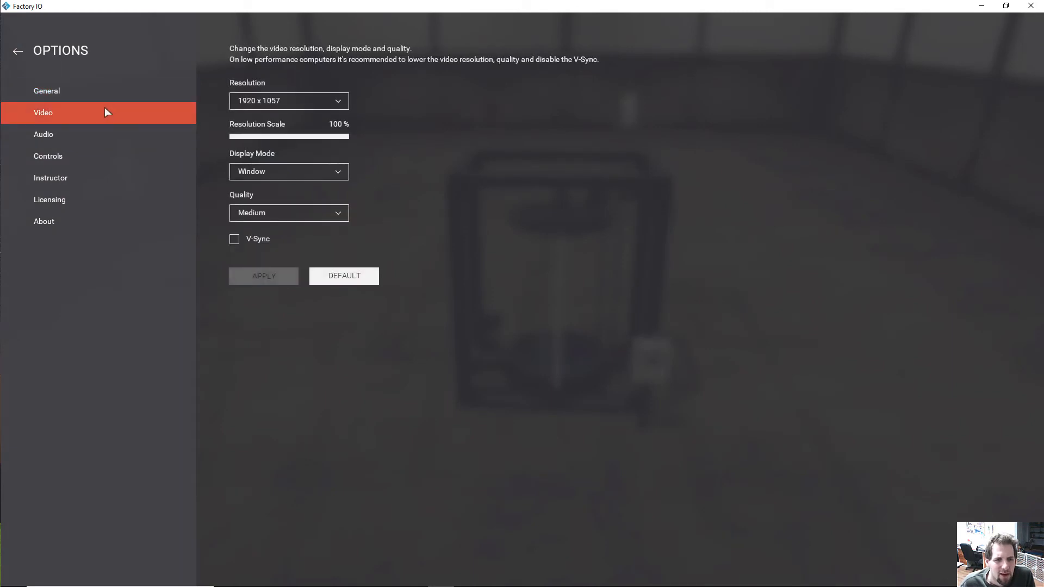
{"action": "left_click", "coordinate": [265, 168]}
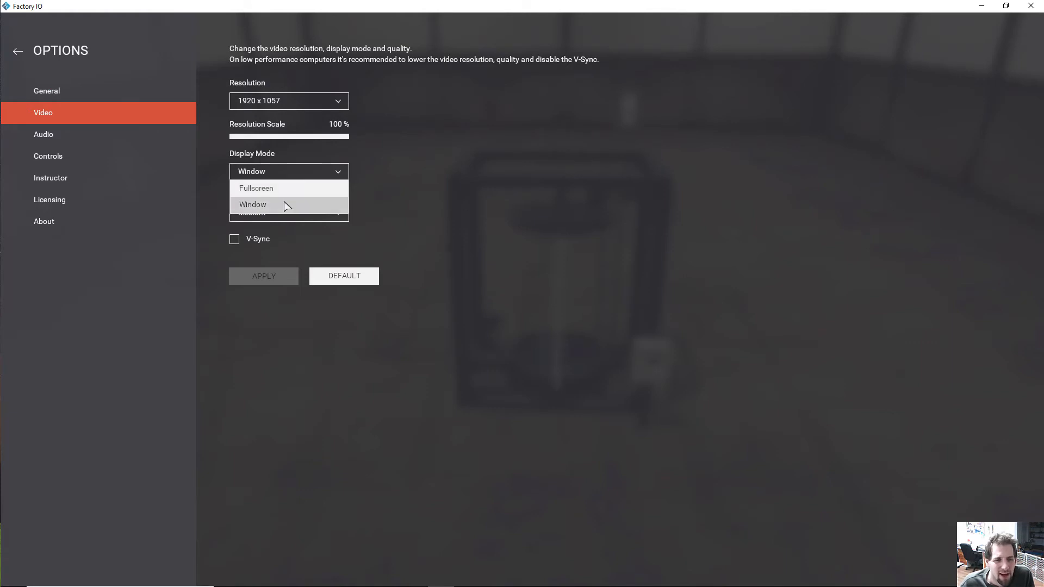
{"action": "left_click", "coordinate": [286, 204]}
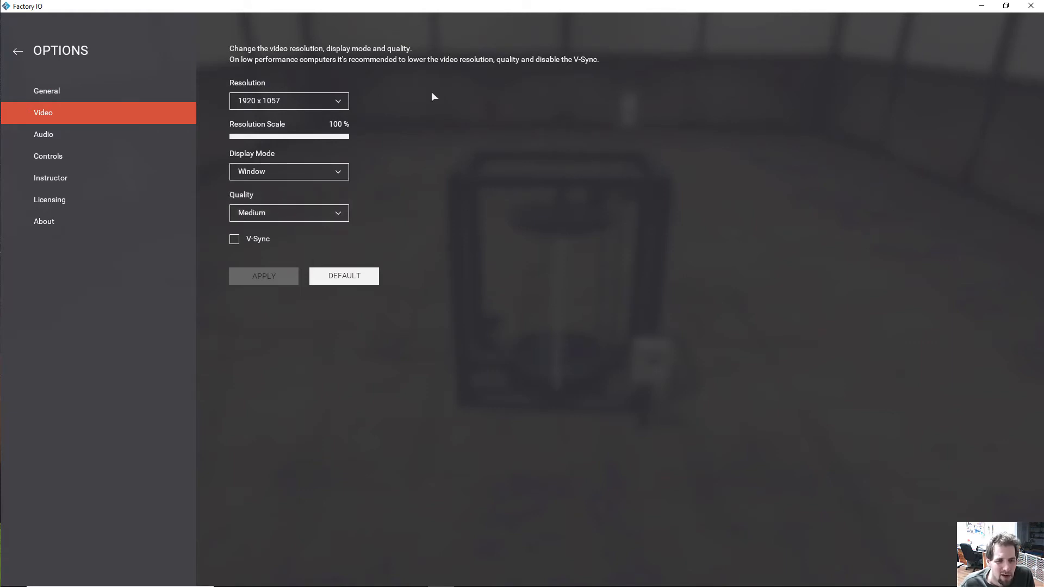
{"action": "left_click", "coordinate": [19, 56]}
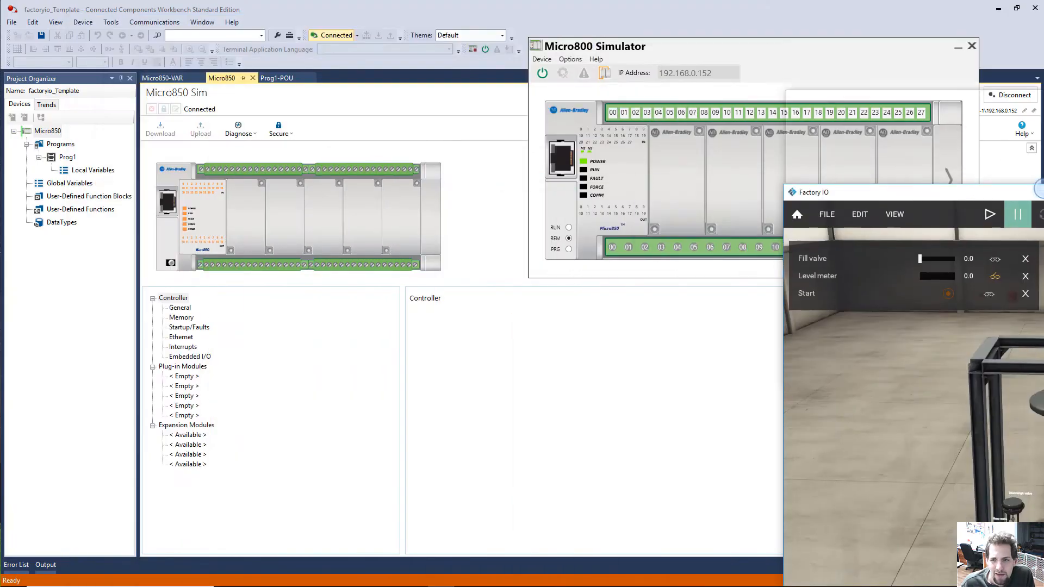
Arrange Factory I/O and Connected Components Workbench side by side, each filling half the screen.
{"action": "key", "text": "super+Right"}
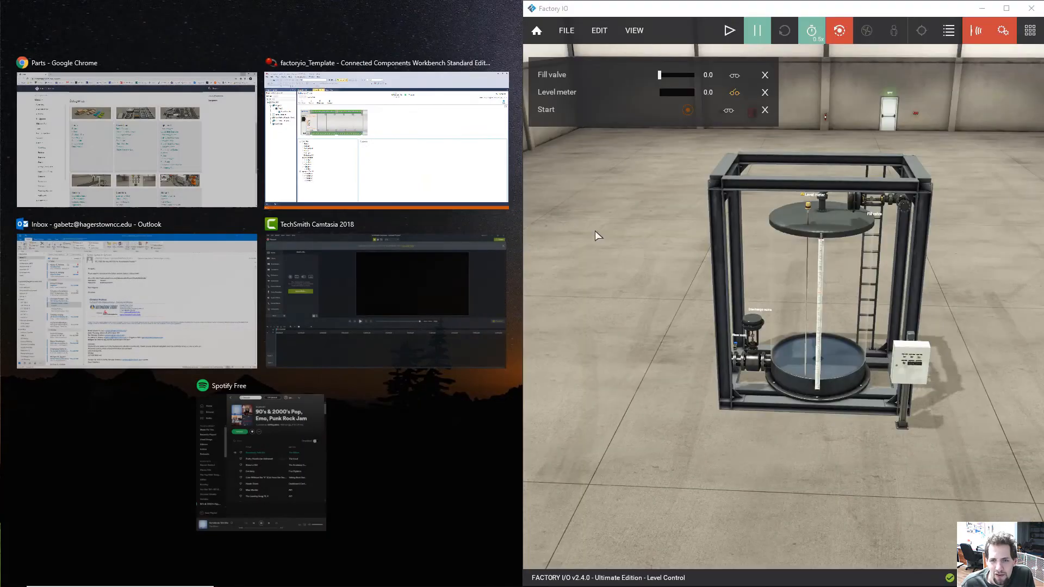
{"action": "left_click", "coordinate": [431, 142]}
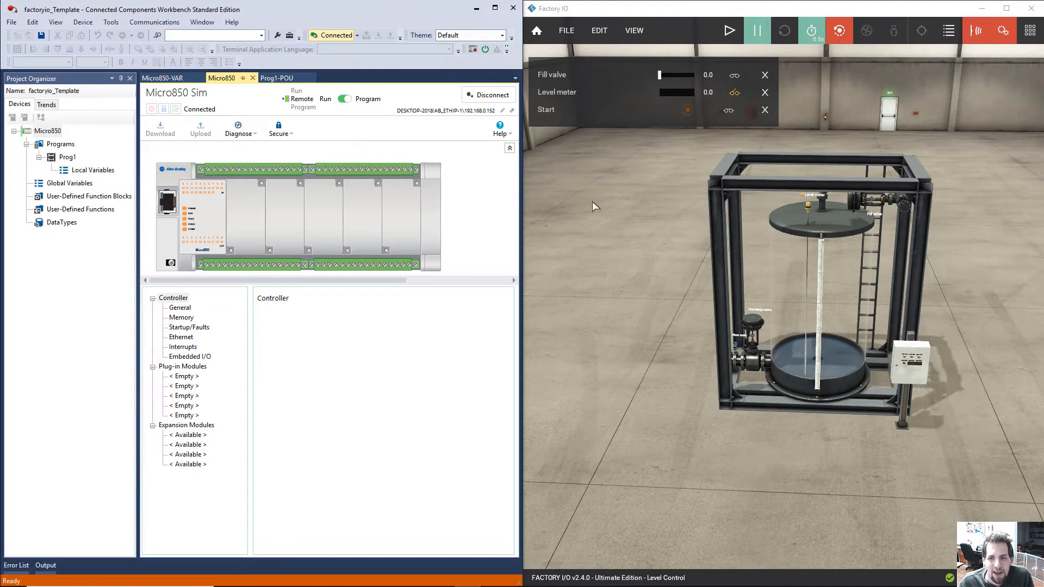
Bring the control panel's Start and Stop buttons, Setpoint dial and SP display into close view and start the simulation.
{"action": "left_click", "coordinate": [958, 396]}
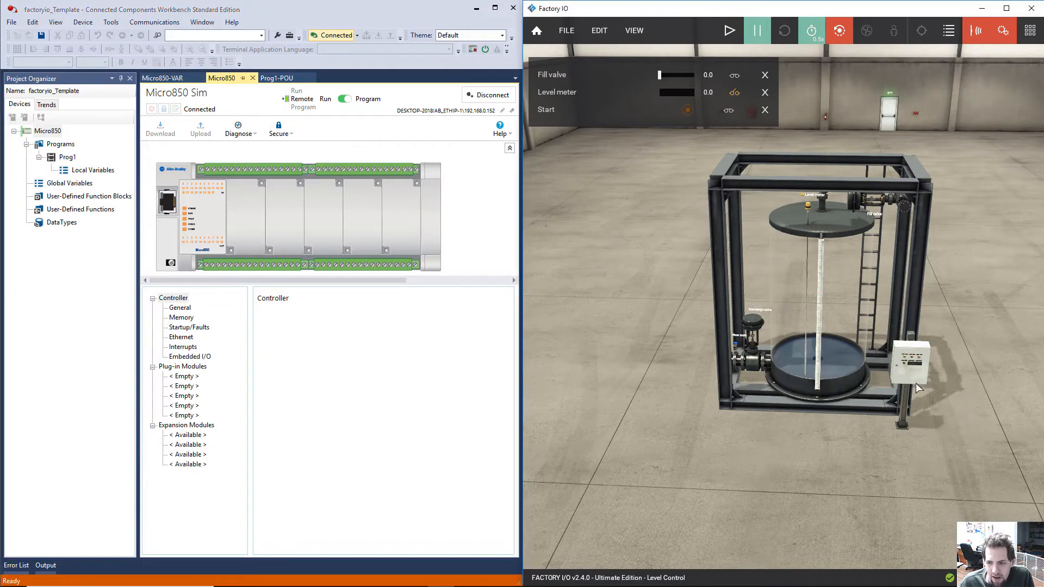
{"action": "left_click_drag", "start_coordinate": [918, 379], "coordinate": [847, 317]}
{"action": "scroll", "coordinate": [847, 317], "scroll_direction": "up", "scroll_amount": 10}
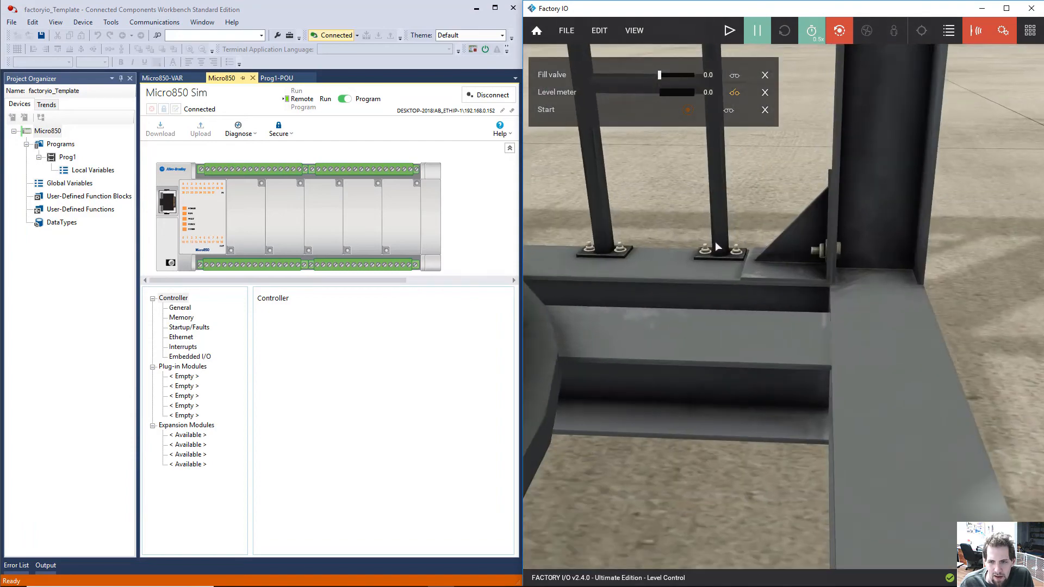
{"action": "key", "text": "1"}
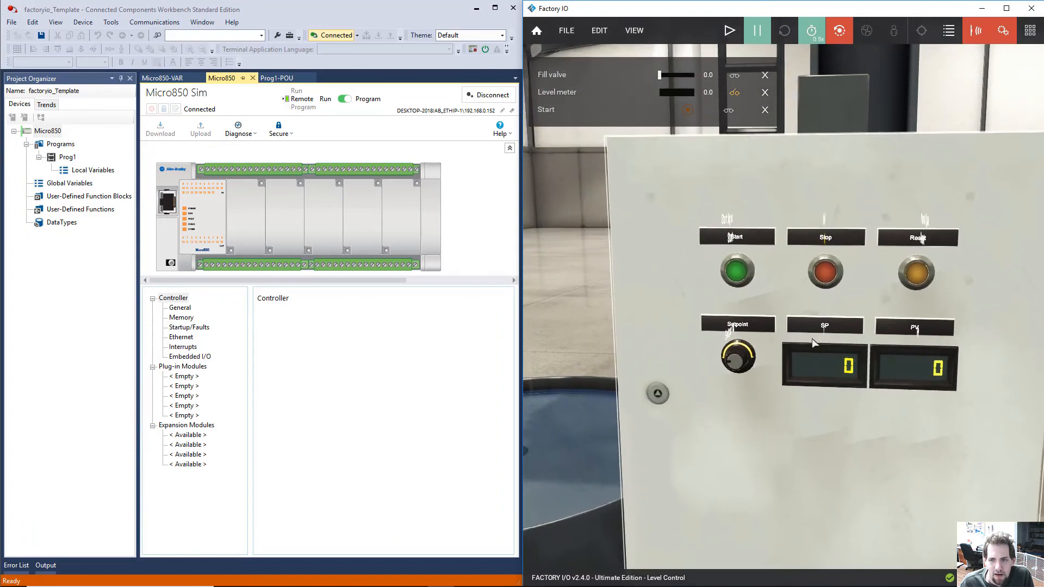
{"action": "scroll", "coordinate": [745, 302], "scroll_direction": "up", "scroll_amount": 3}
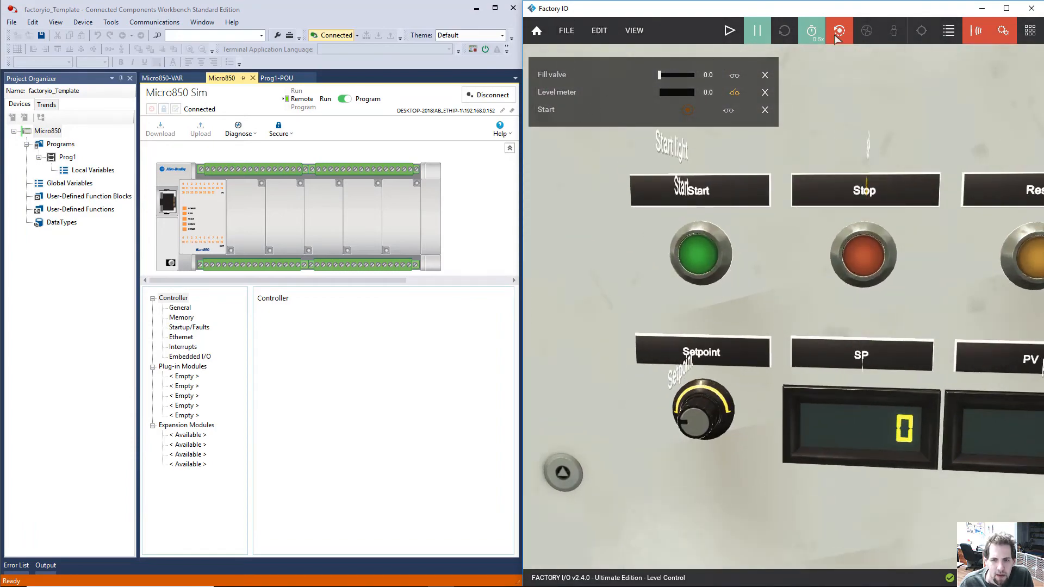
{"action": "left_click", "coordinate": [729, 30]}
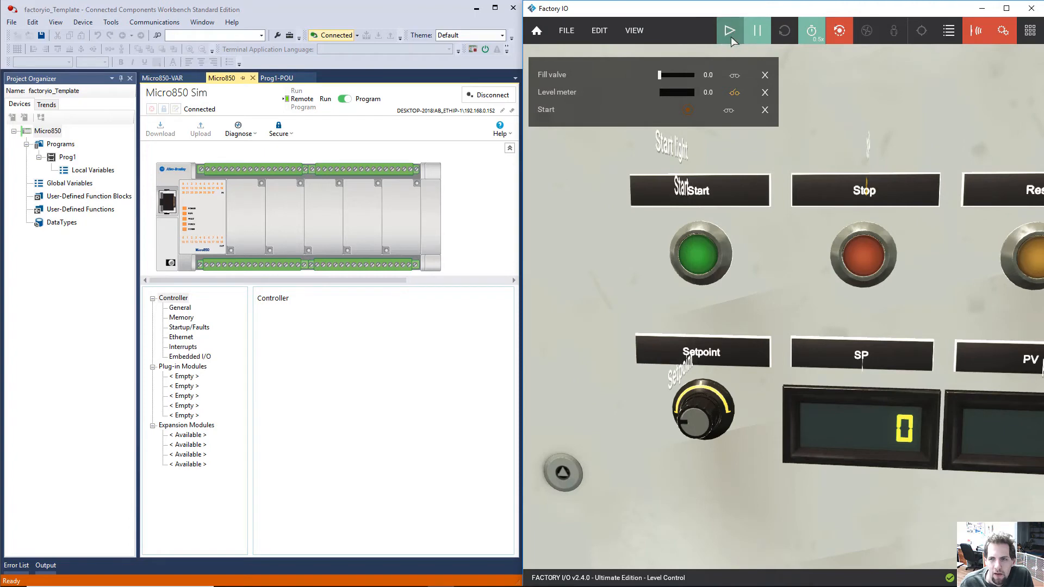
Remove the Fill valve, Level meter and Start tags from the scene's tag watch list.
{"action": "left_click", "coordinate": [765, 75]}
{"action": "left_click", "coordinate": [765, 92]}
{"action": "left_click", "coordinate": [765, 75]}
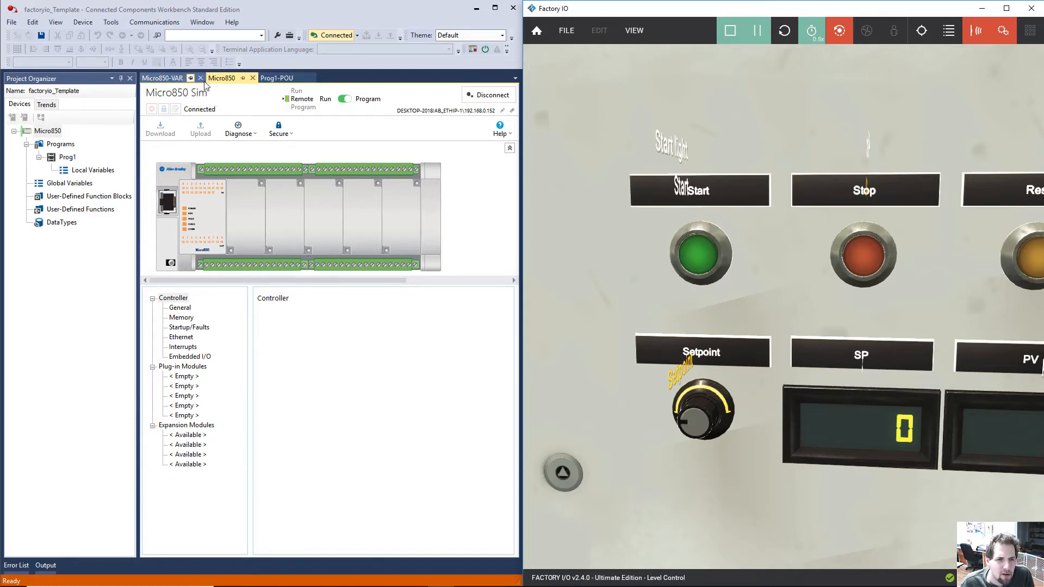
Switch to Connected Components Workbench and show the whole Prog1 rung with BOOL_IN_0 and BOOL_OUT_0.
{"action": "left_click", "coordinate": [271, 77]}
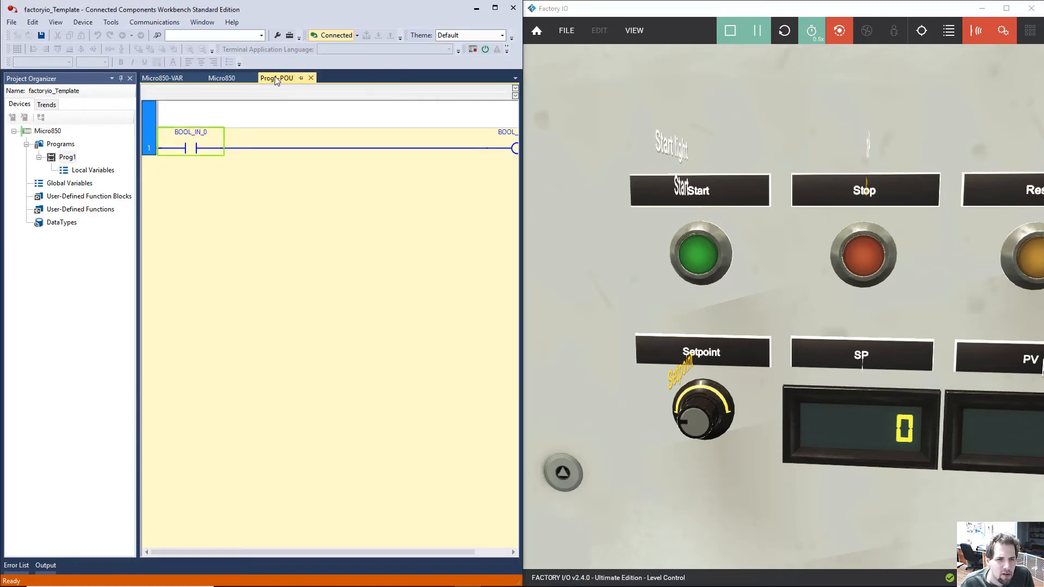
{"action": "left_click", "coordinate": [252, 213]}
{"action": "scroll", "coordinate": [256, 209], "scroll_direction": "down", "scroll_amount": 2}
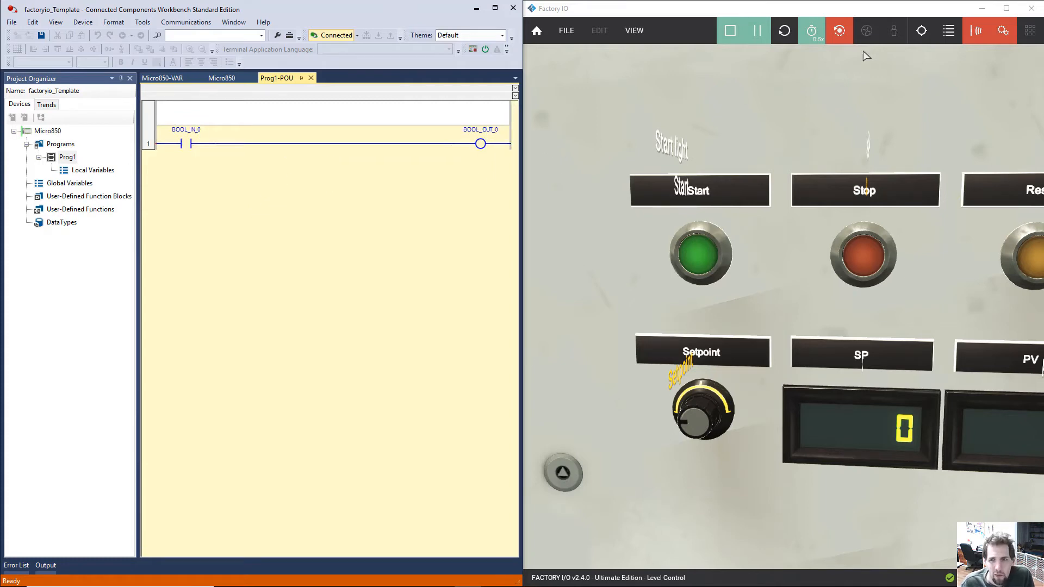
Check the Micro800 driver's sensor and actuator tag mapping in Factory I/O and return to the scene.
{"action": "key", "text": "F4"}
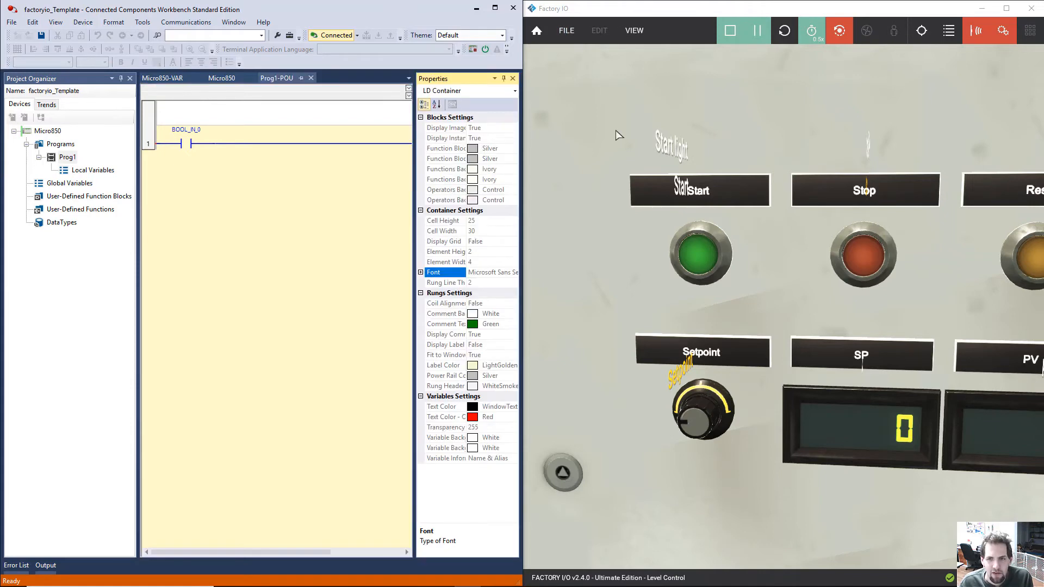
{"action": "left_click", "coordinate": [608, 89]}
{"action": "key", "text": "F4"}
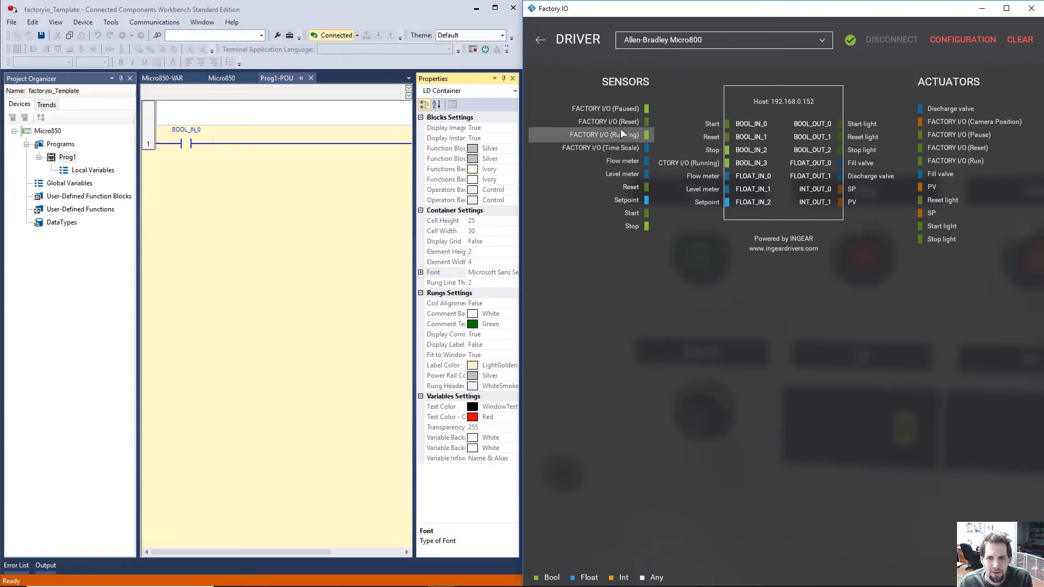
{"action": "key", "text": "Escape"}
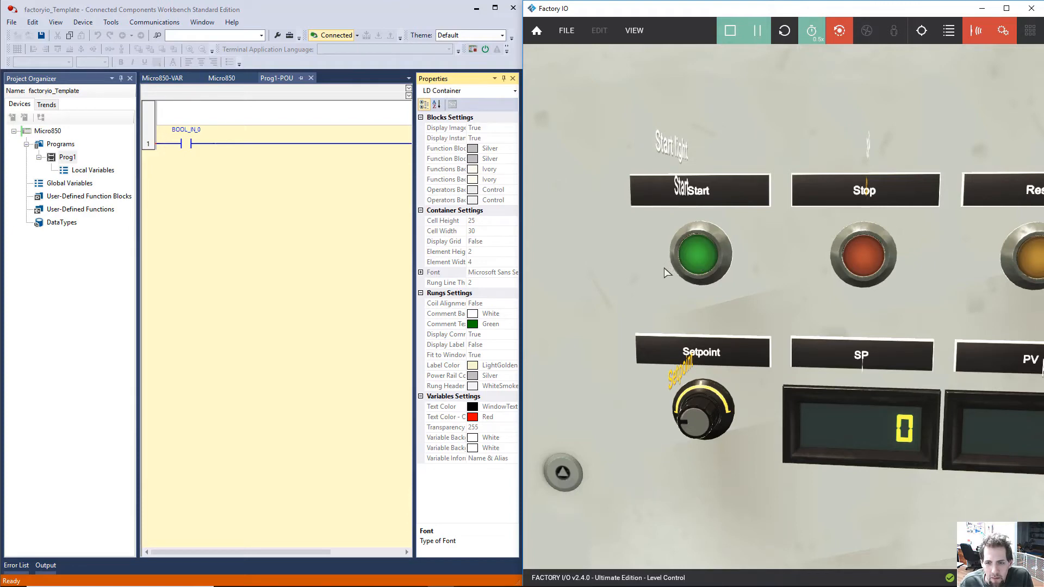
Operate the control panel's Start button twice while watching the BOOL_IN_0 contact in Prog1.
{"action": "scroll", "coordinate": [666, 272], "scroll_direction": "down", "scroll_amount": 3}
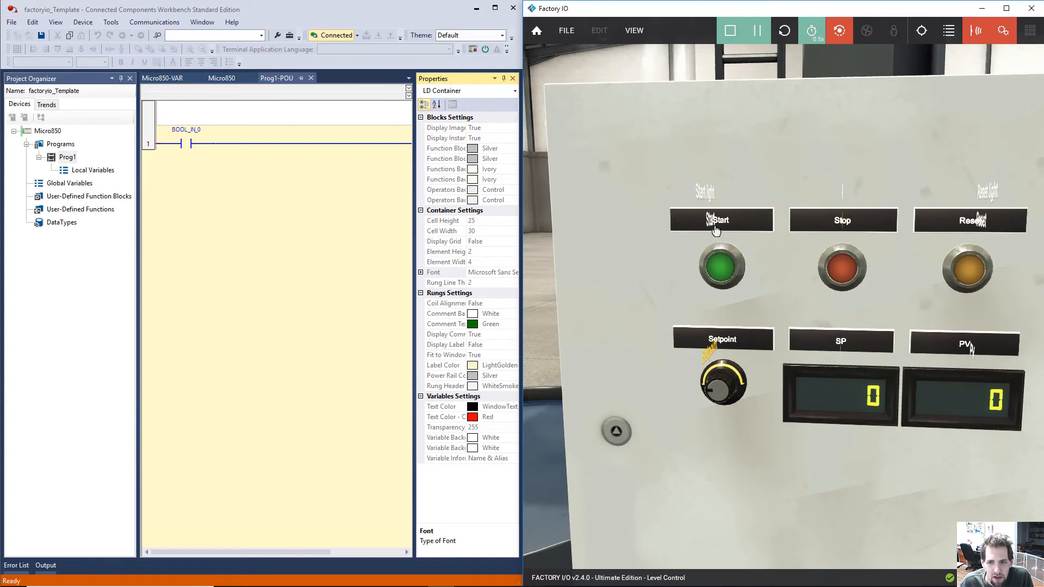
{"action": "left_click", "coordinate": [726, 276]}
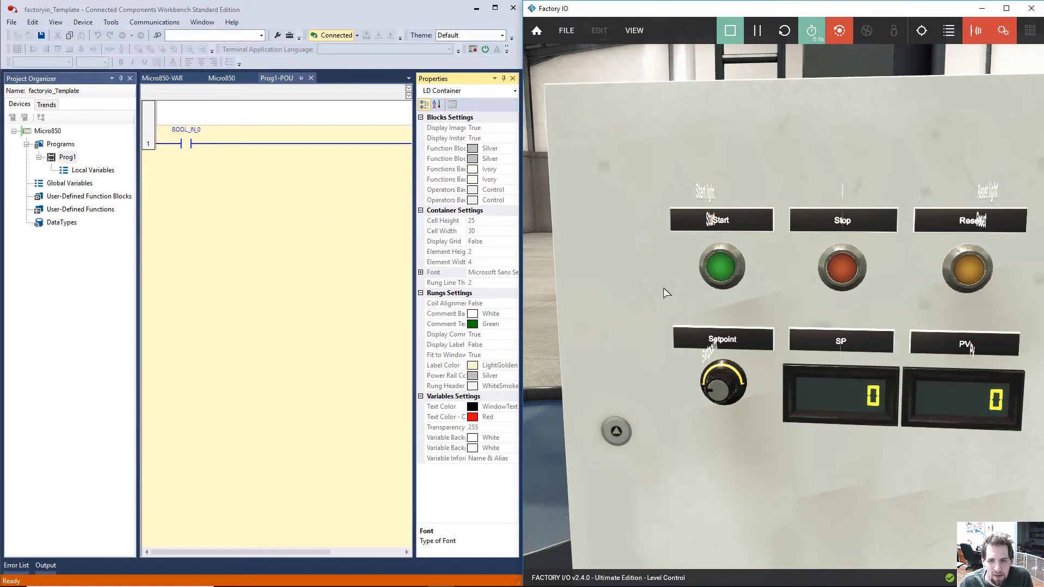
{"action": "left_click", "coordinate": [726, 278]}
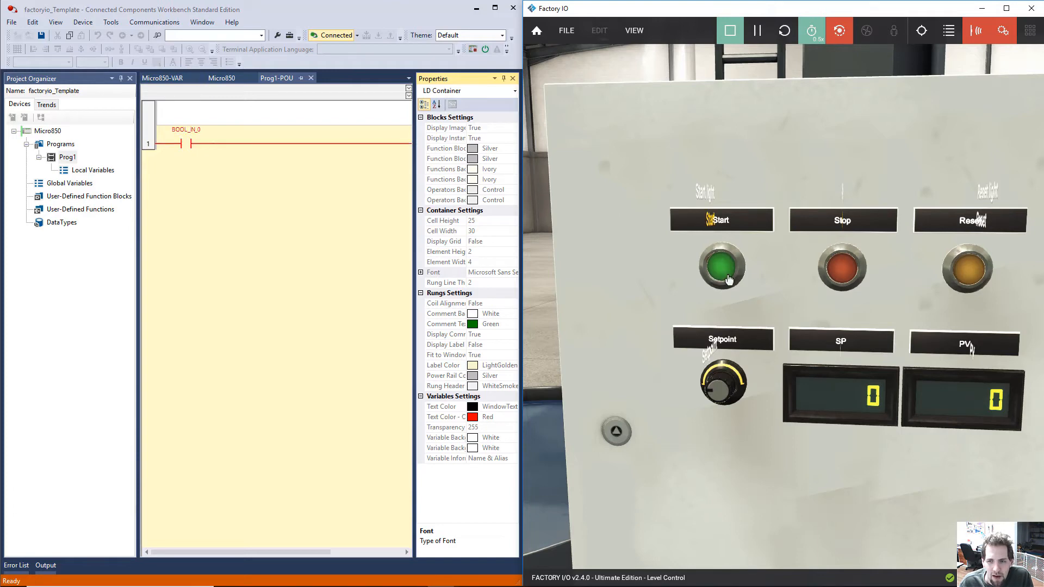
Add the Start light tag to the scene's watch list and operate the Start button again.
{"action": "scroll", "coordinate": [725, 279], "scroll_direction": "down", "scroll_amount": 5}
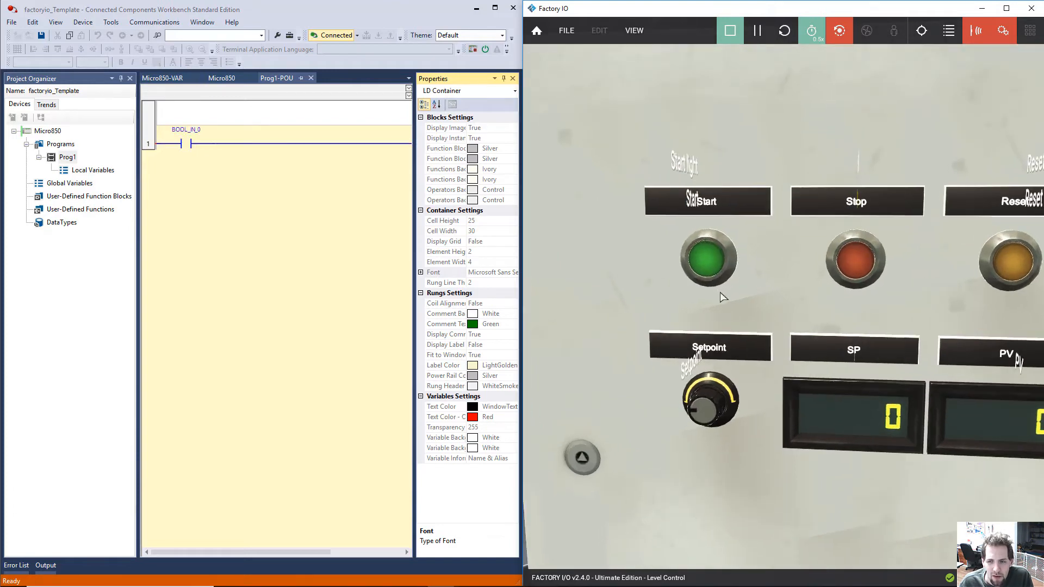
{"action": "left_click", "coordinate": [265, 278]}
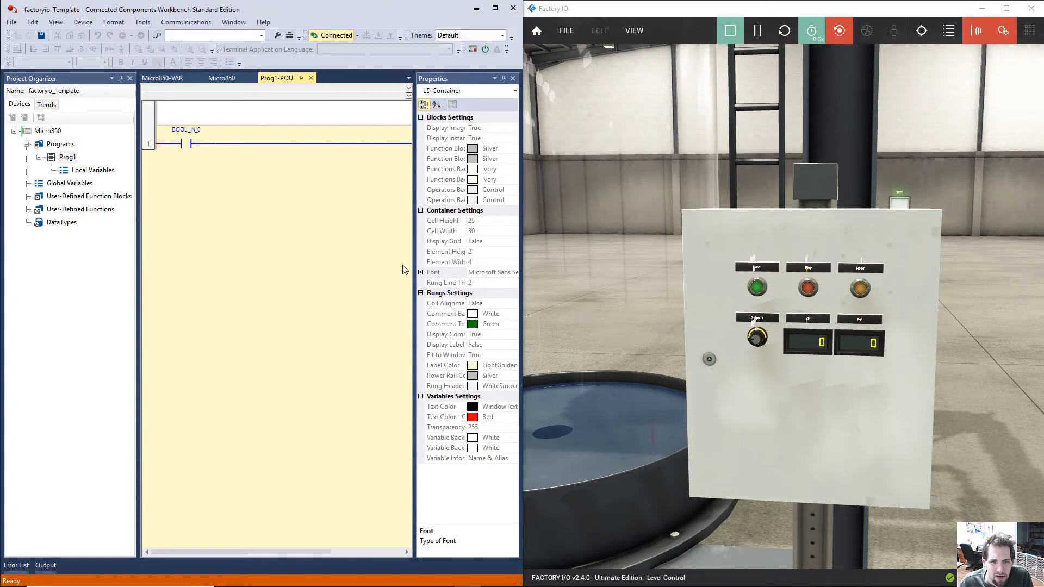
{"action": "left_click", "coordinate": [755, 259]}
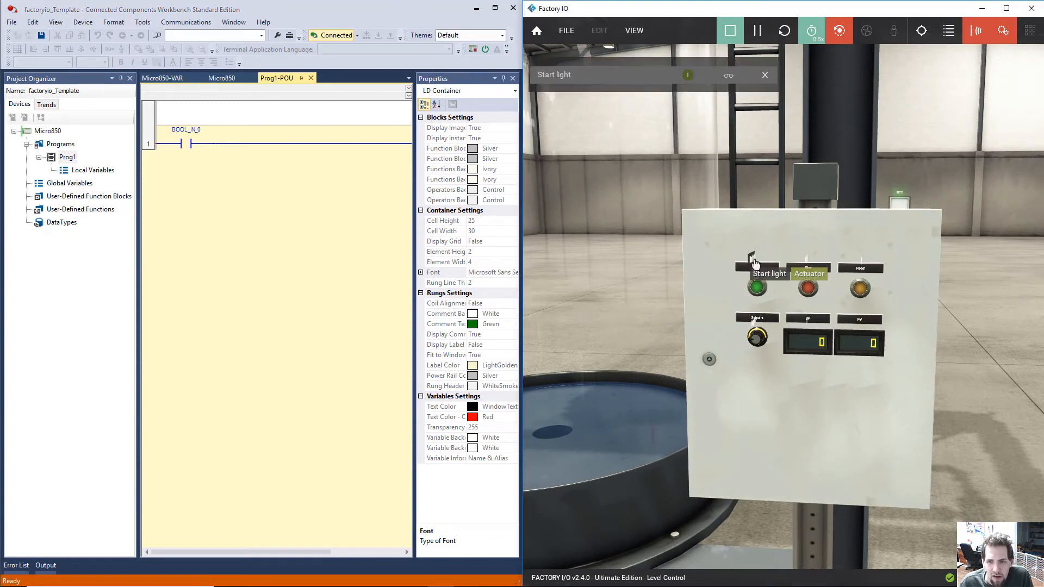
{"action": "left_click", "coordinate": [758, 290]}
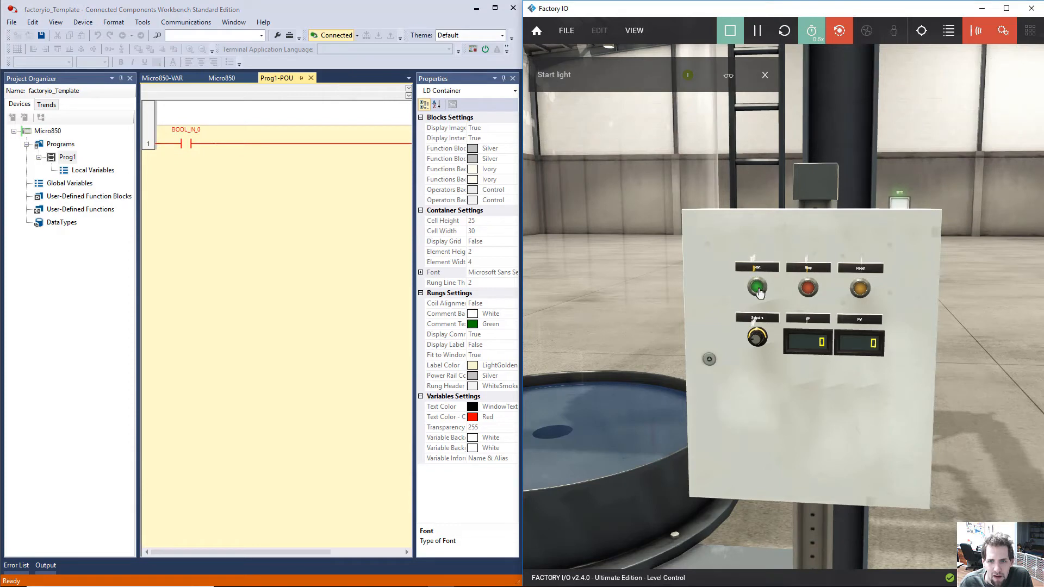
Bring up the Micro800 Simulator, switch the Micro850 controller to Run mode and accept the run-time limit warning.
{"action": "left_click", "coordinate": [215, 500]}
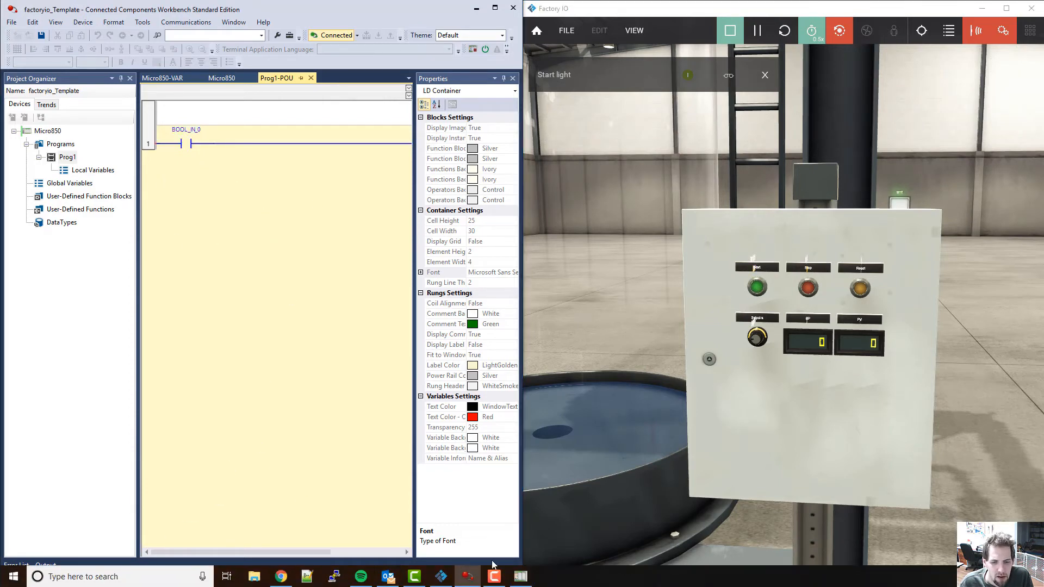
{"action": "left_click", "coordinate": [521, 576]}
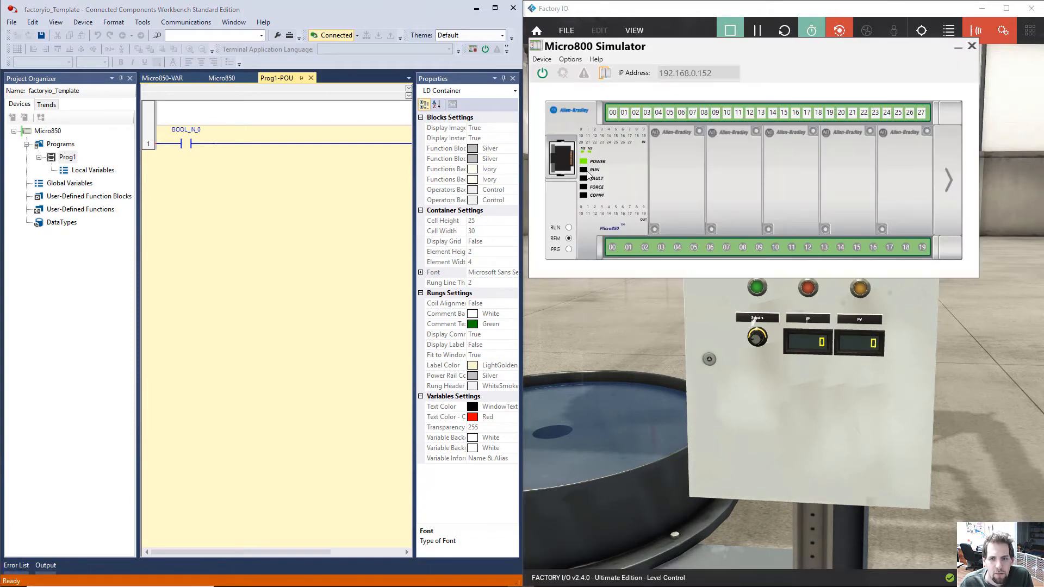
{"action": "left_click", "coordinate": [228, 78]}
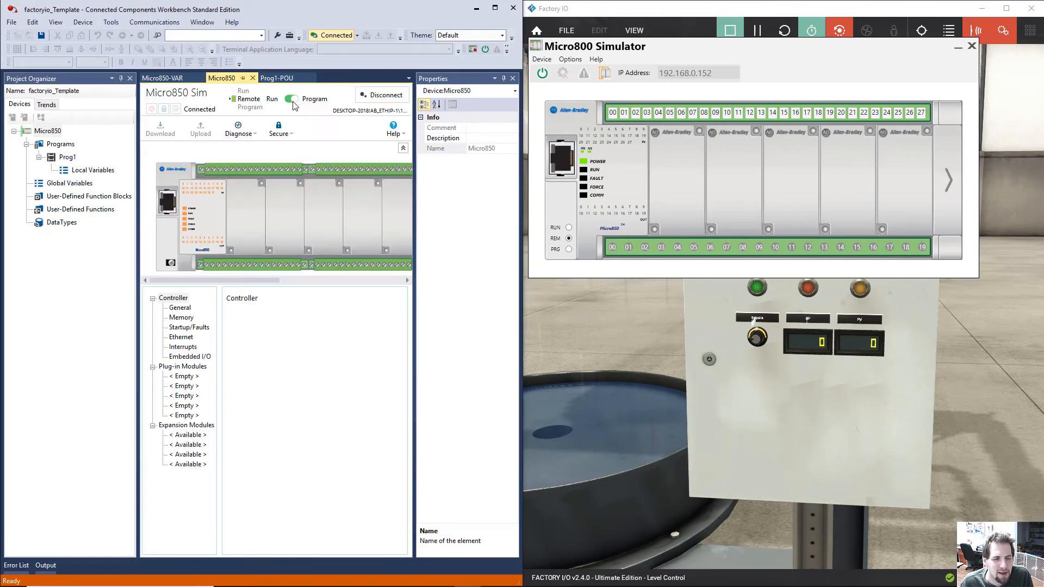
{"action": "left_click", "coordinate": [292, 100]}
{"action": "left_click", "coordinate": [562, 337]}
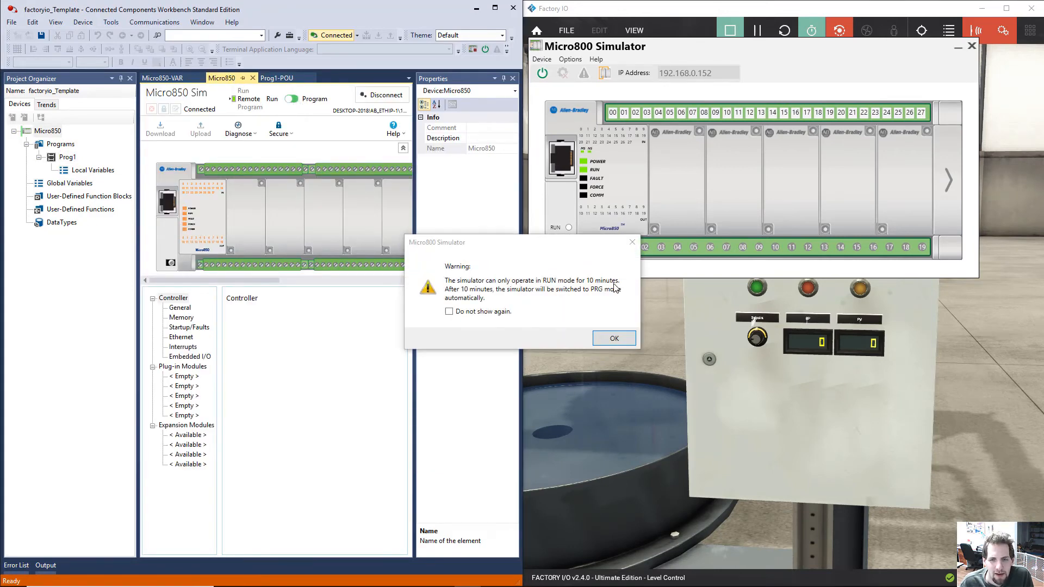
{"action": "left_click", "coordinate": [610, 338]}
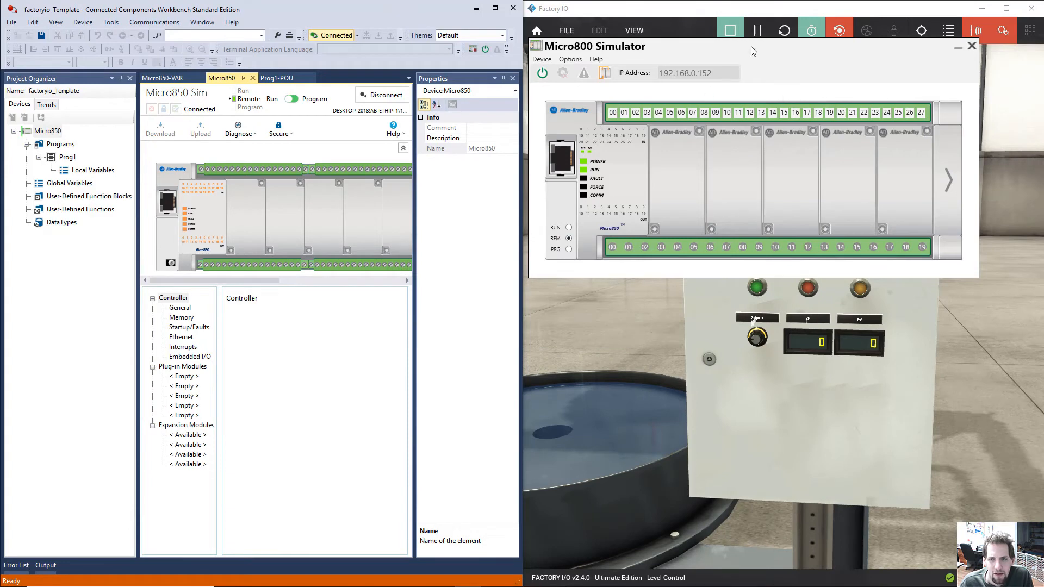
Move the Micro800 Simulator window clear of the control panel and test the Start light with the Start button.
{"action": "left_click_drag", "start_coordinate": [752, 47], "coordinate": [627, 25]}
{"action": "left_click", "coordinate": [714, 360]}
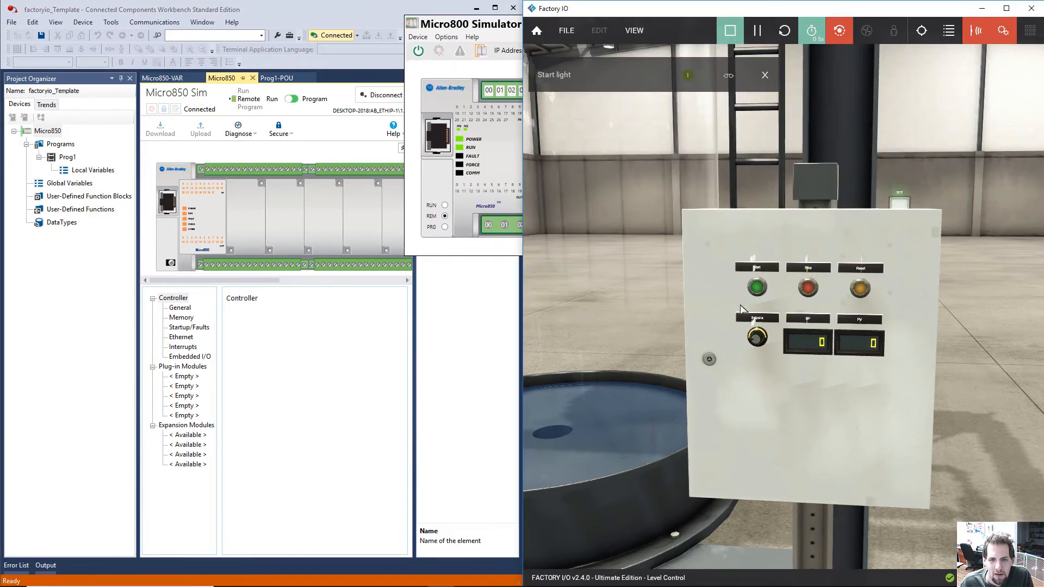
{"action": "left_click", "coordinate": [759, 293]}
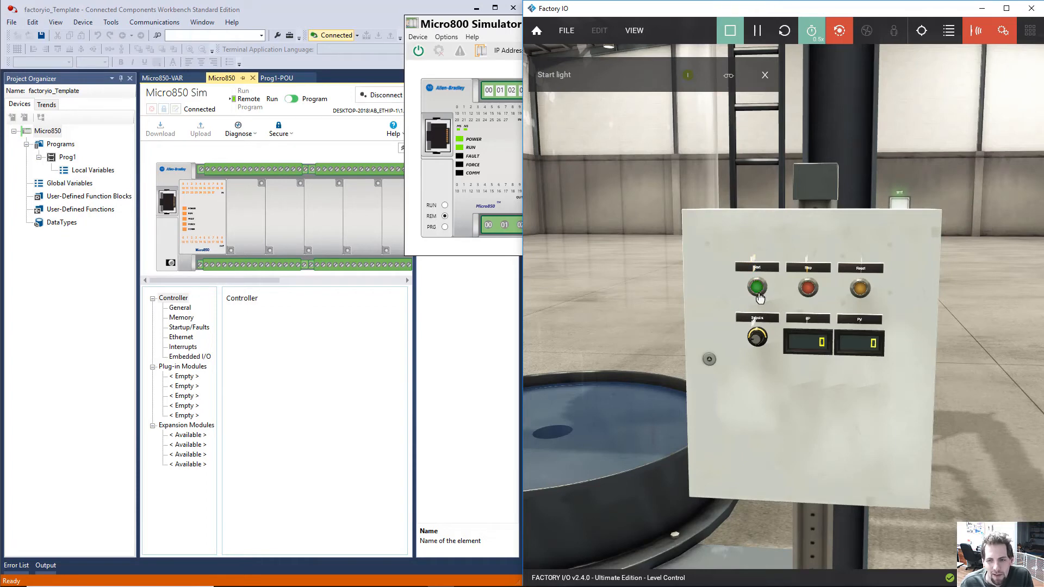
{"action": "left_click", "coordinate": [758, 292]}
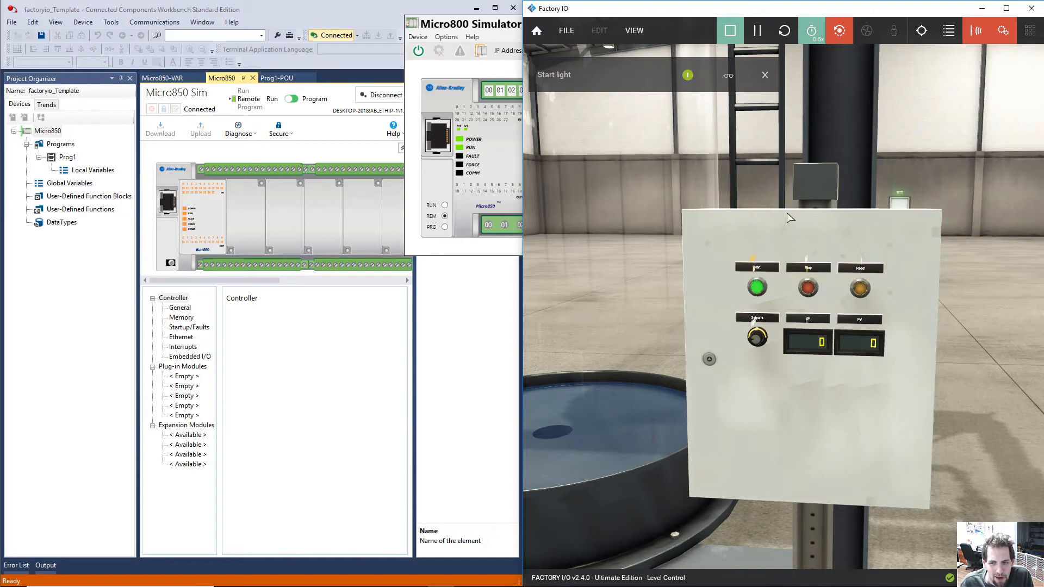
Try the simulation time scale at 1x and at 4x.
{"action": "mouse_move", "coordinate": [811, 44]}
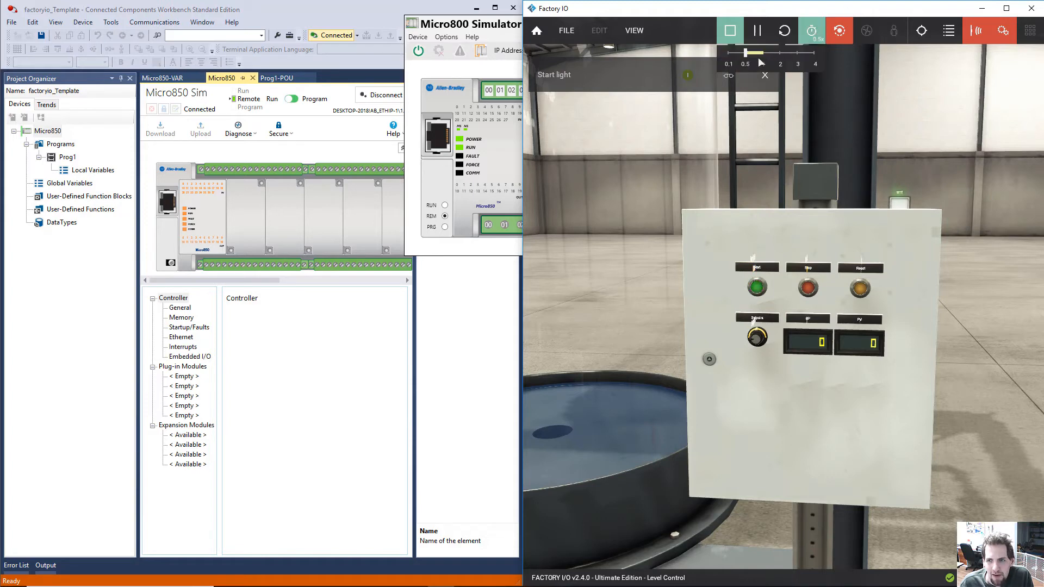
{"action": "left_click", "coordinate": [762, 52]}
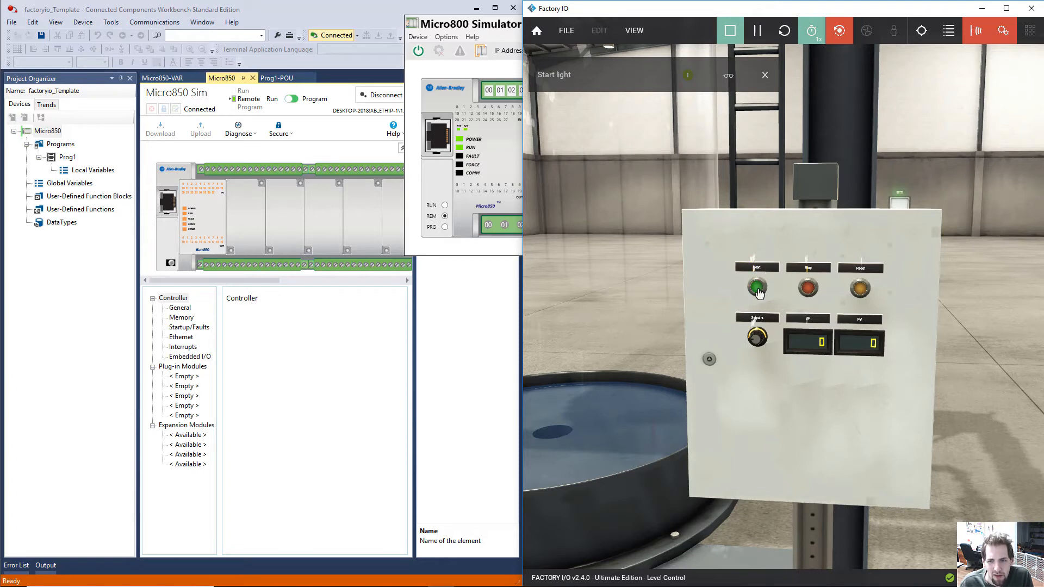
{"action": "left_click", "coordinate": [811, 32]}
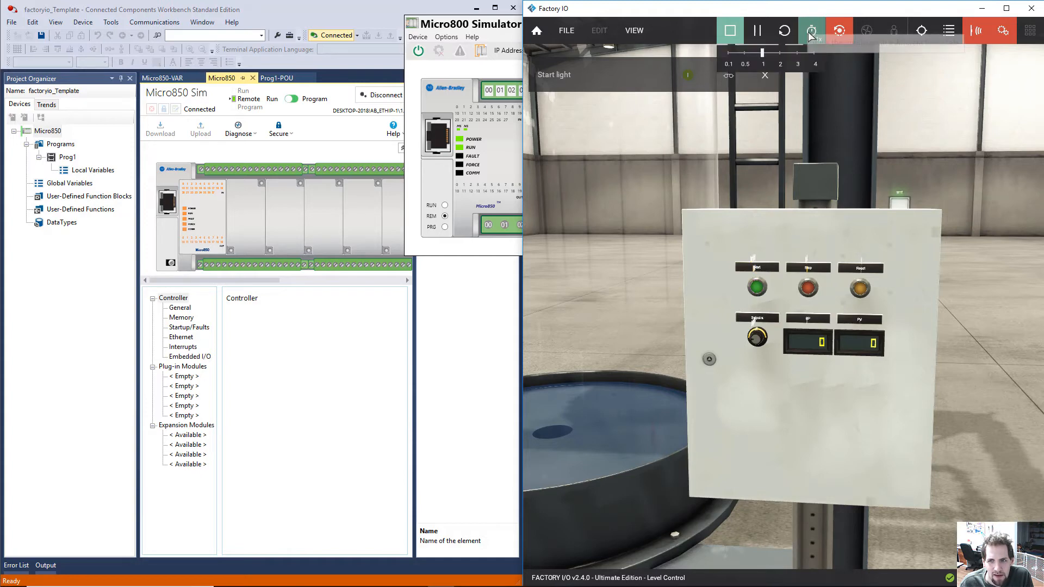
{"action": "left_click", "coordinate": [816, 53]}
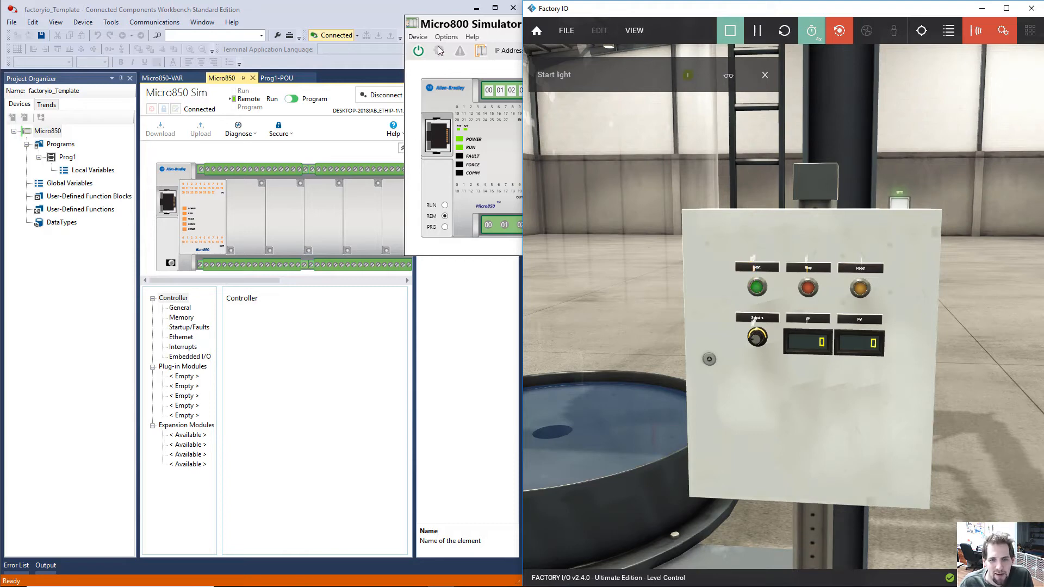
Set the simulation time scale to 0.5x and operate the Start button twice.
{"action": "mouse_move", "coordinate": [818, 40]}
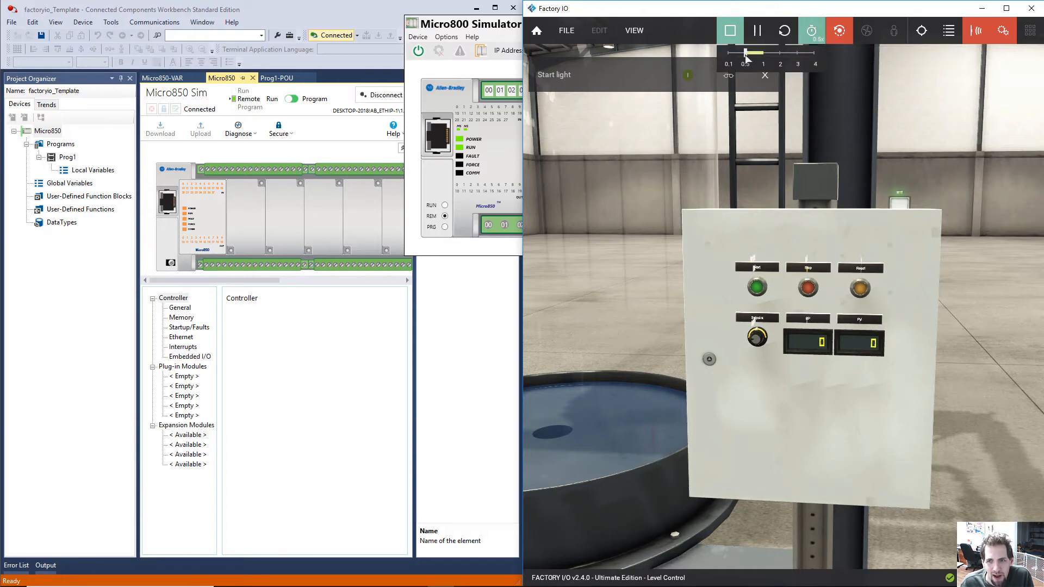
{"action": "left_click", "coordinate": [759, 289]}
{"action": "left_click", "coordinate": [759, 289]}
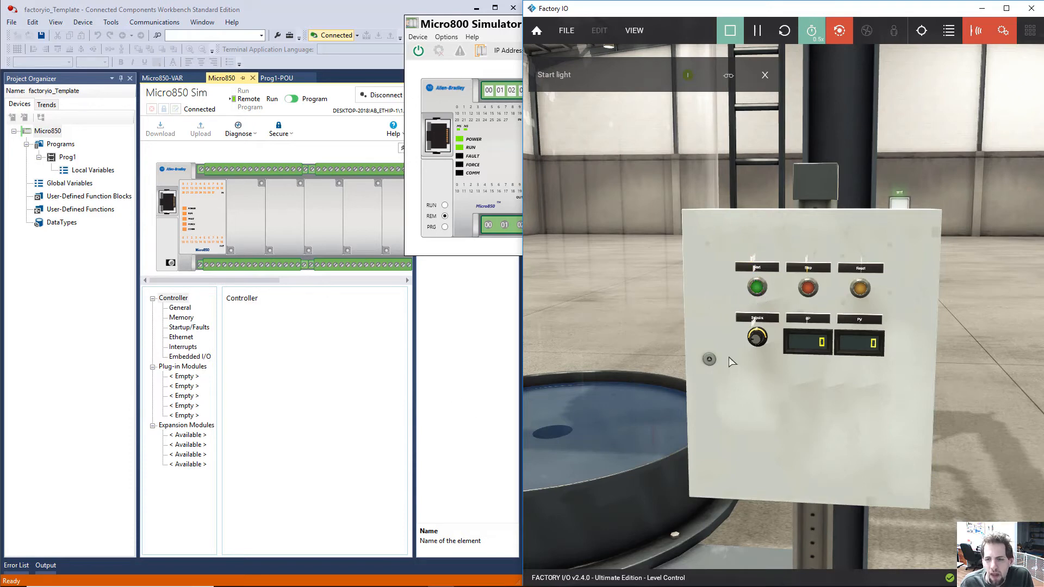
View the whole tank station in Factory I/O with the Prog1 ladder program open beside it.
{"action": "scroll", "coordinate": [718, 337], "scroll_direction": "down", "scroll_amount": 10}
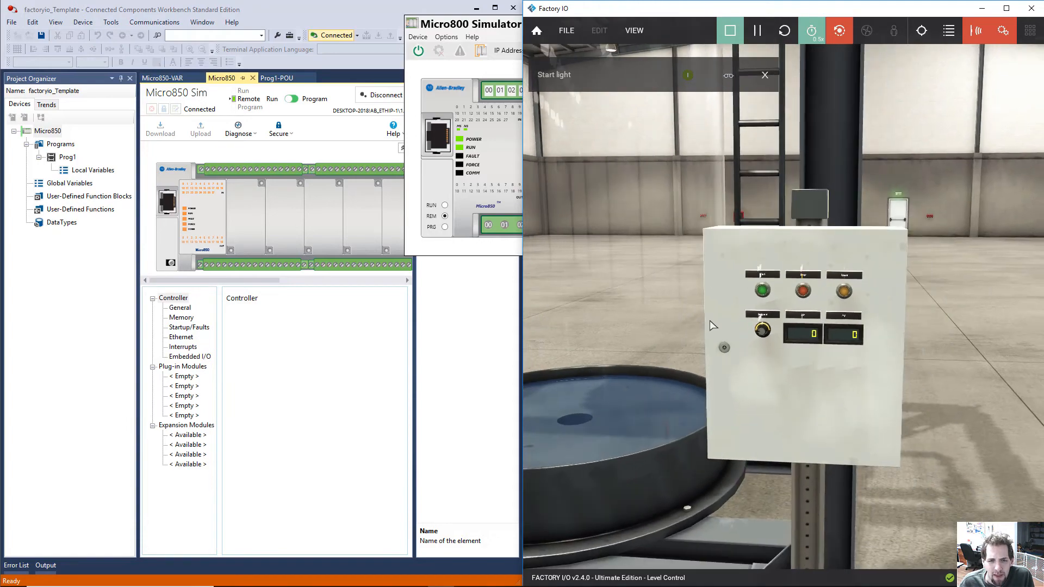
{"action": "scroll", "coordinate": [688, 316], "scroll_direction": "down", "scroll_amount": 3}
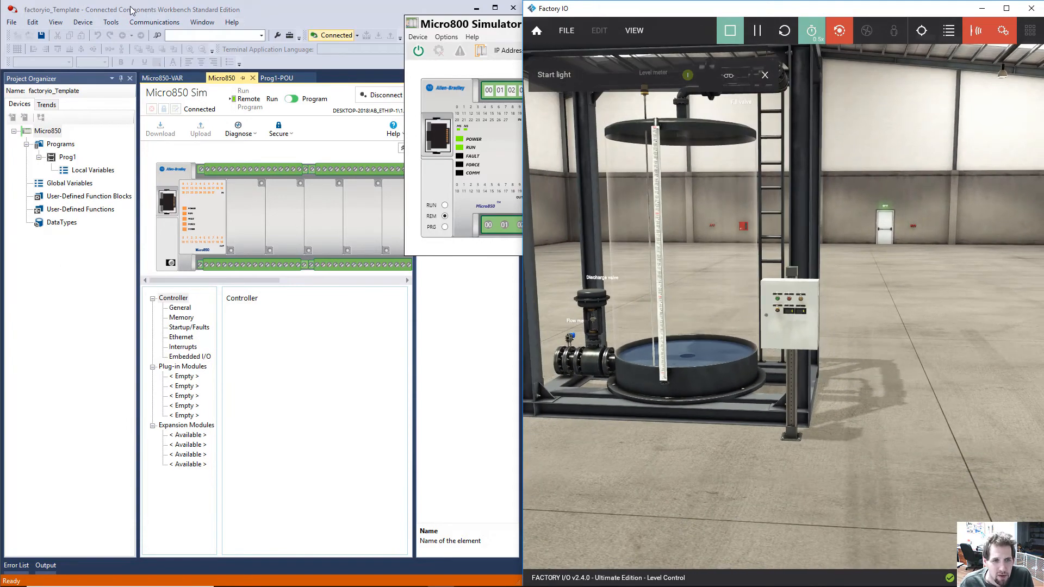
{"action": "double_click", "coordinate": [471, 28]}
{"action": "left_click", "coordinate": [272, 82]}
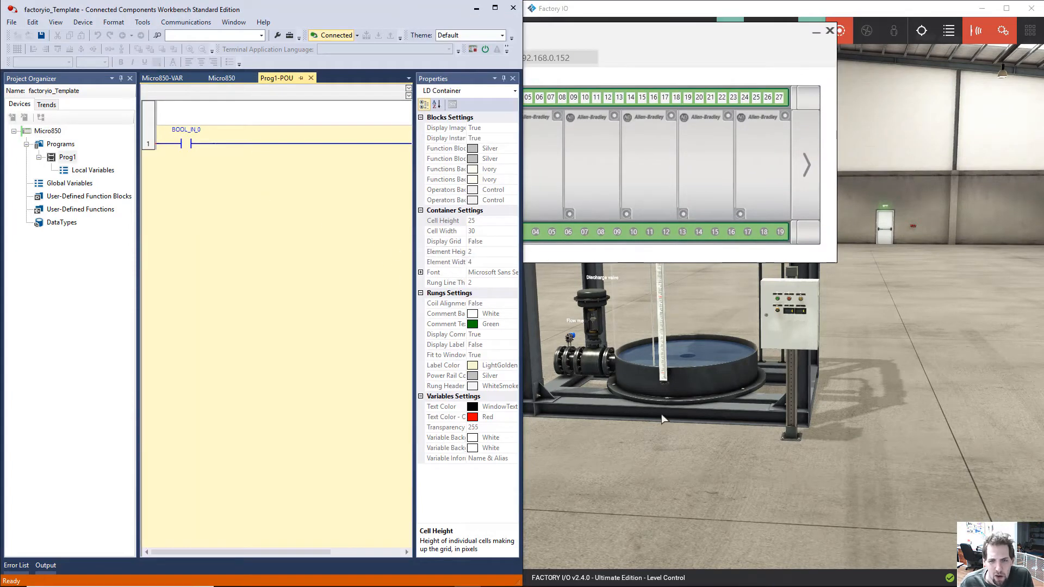
{"action": "left_click", "coordinate": [698, 445]}
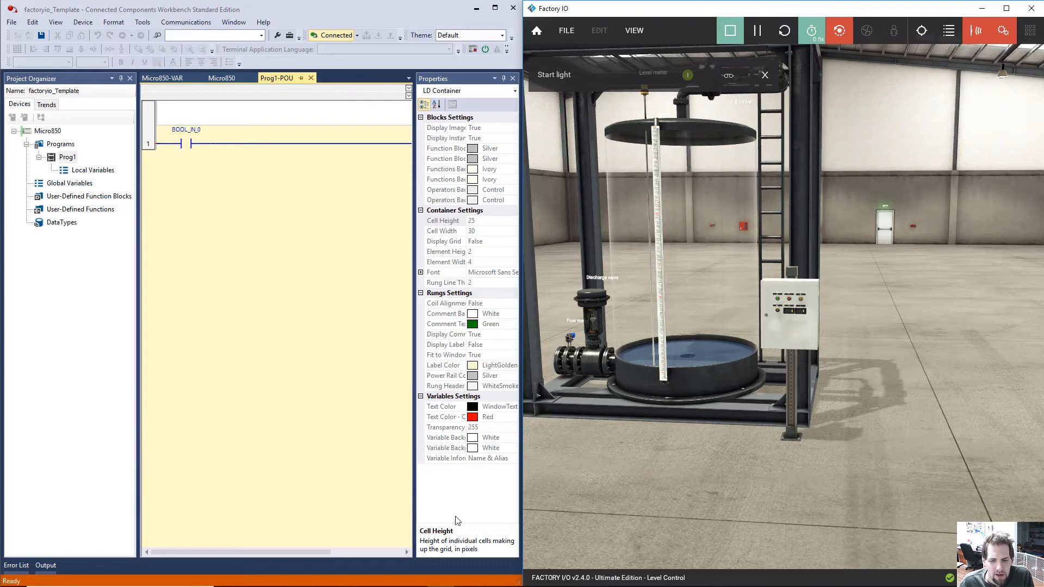
Change the Micro850 controller mode from Run to Program and maximize the Connected Components Workbench window.
{"action": "left_click", "coordinate": [221, 78]}
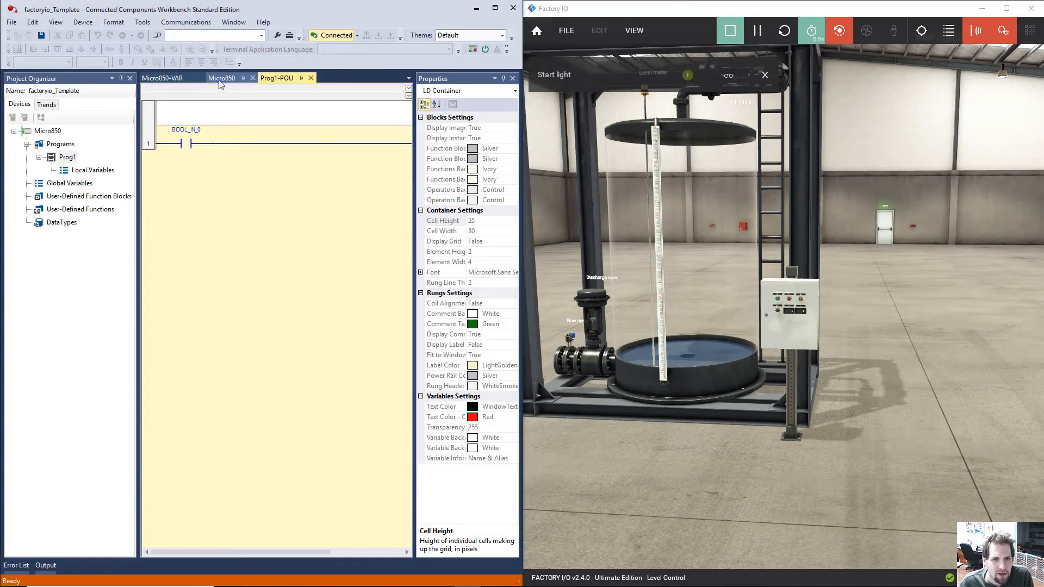
{"action": "left_click", "coordinate": [293, 101]}
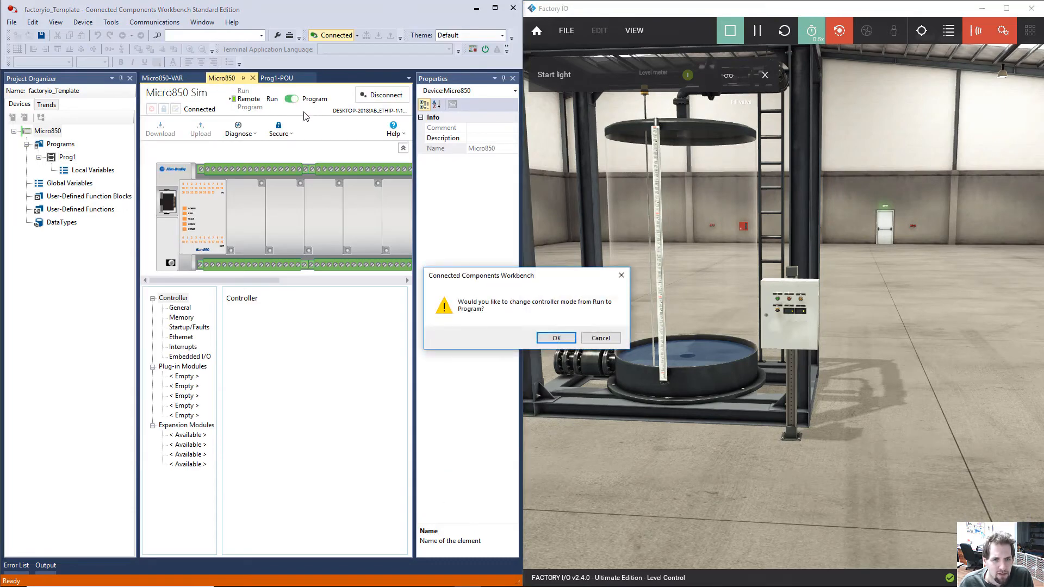
{"action": "left_click", "coordinate": [556, 338]}
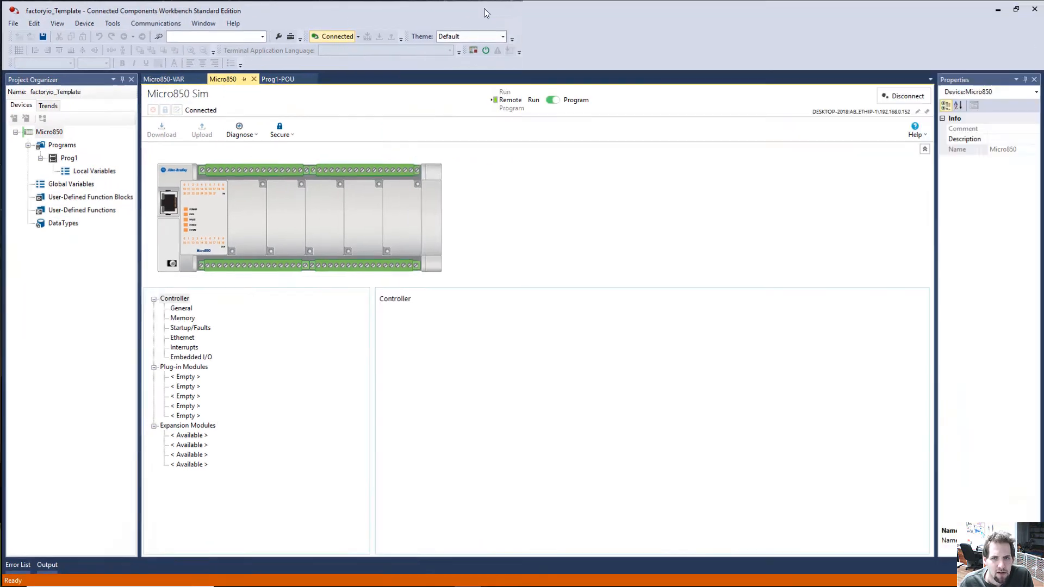
{"action": "left_click", "coordinate": [495, 7]}
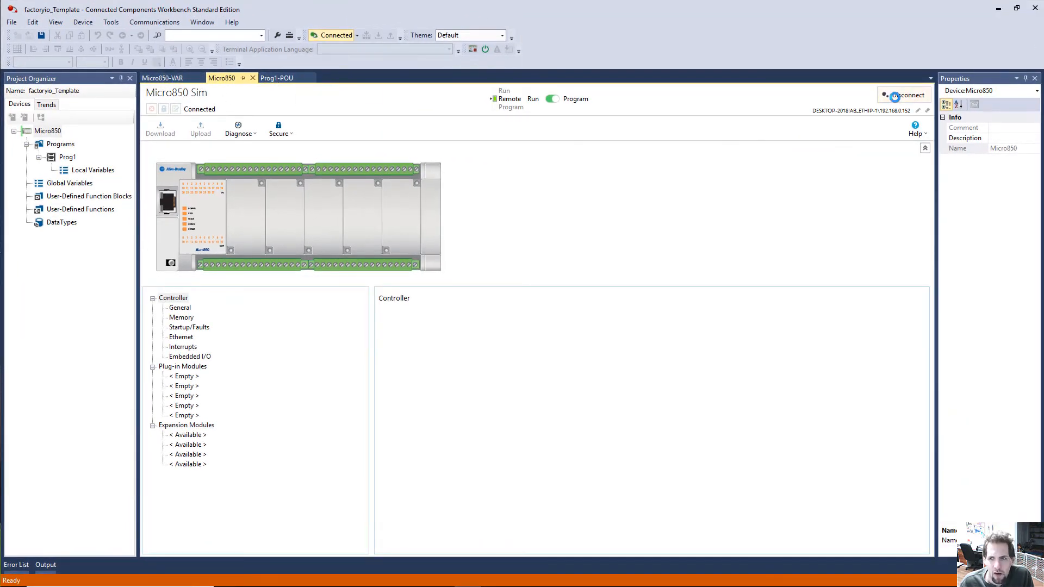
Disconnect from the Micro850 controller and delete the BOOL_IN_0 contact and BOOL_OUT_0 coil from rung 1 of Prog1.
{"action": "left_click", "coordinate": [895, 96]}
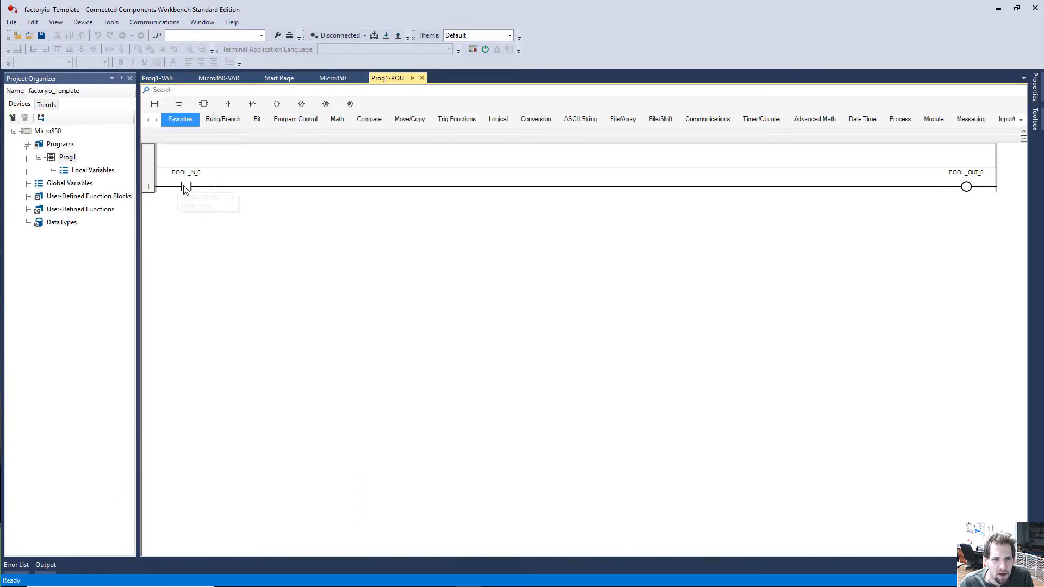
{"action": "left_click", "coordinate": [184, 189]}
{"action": "key", "text": "Delete"}
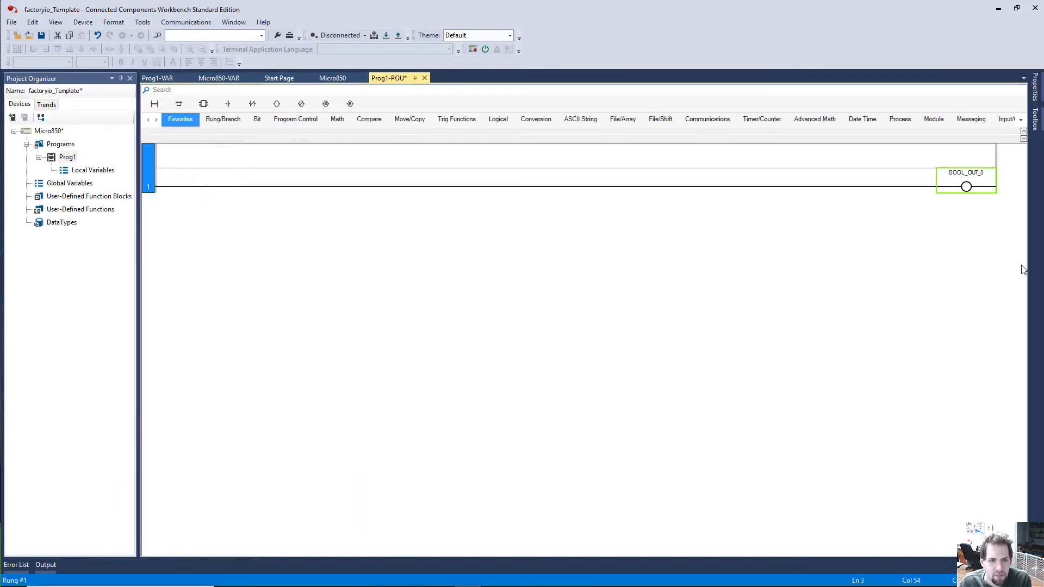
{"action": "key", "text": "Delete"}
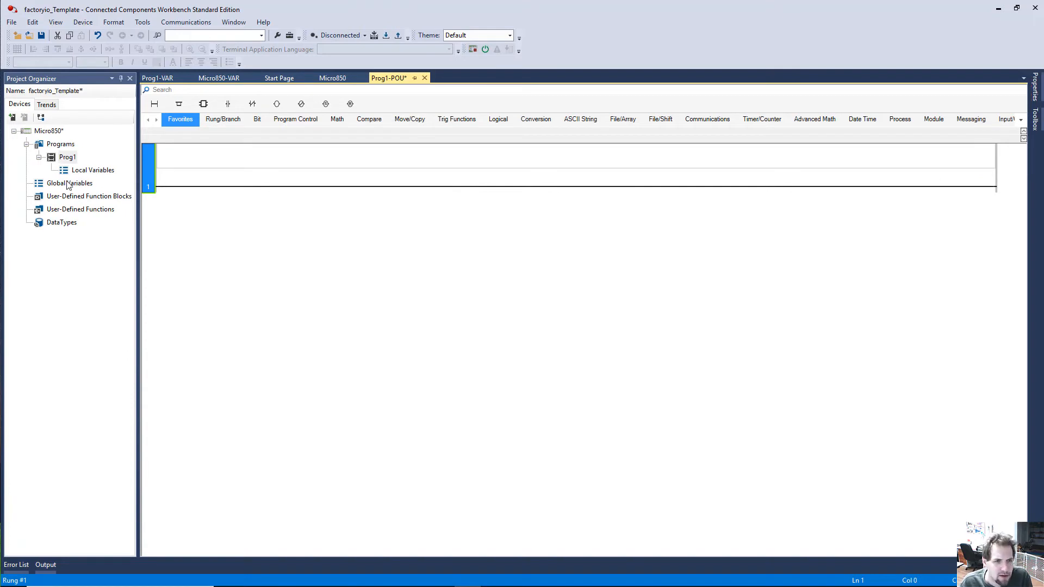
Show the global variables beside Factory I/O's driver tag mapping and give BOOL_IN_0 the alias Start.
{"action": "double_click", "coordinate": [69, 182]}
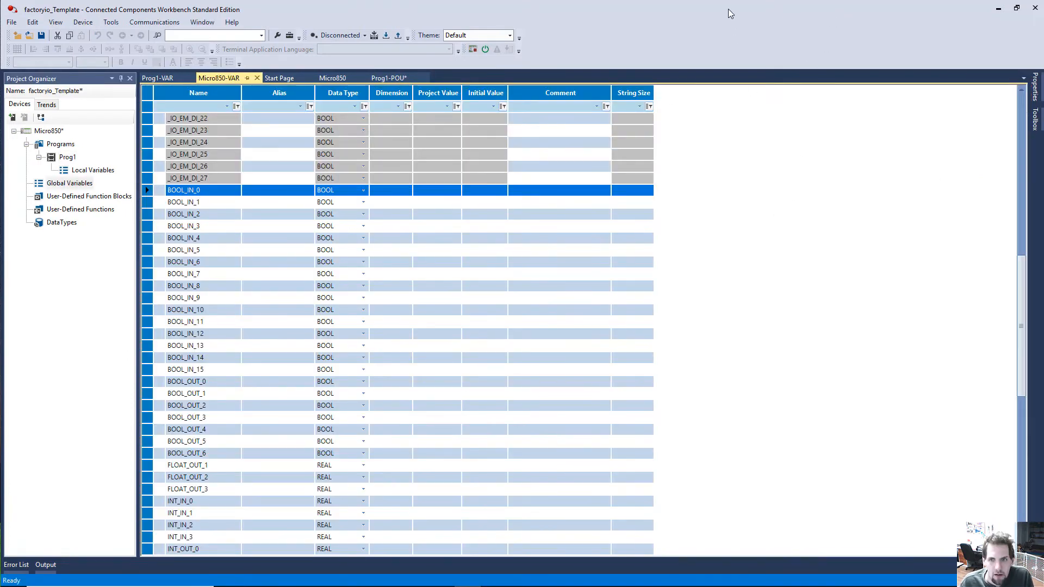
{"action": "left_click_drag", "start_coordinate": [728, 9], "coordinate": [1, 163]}
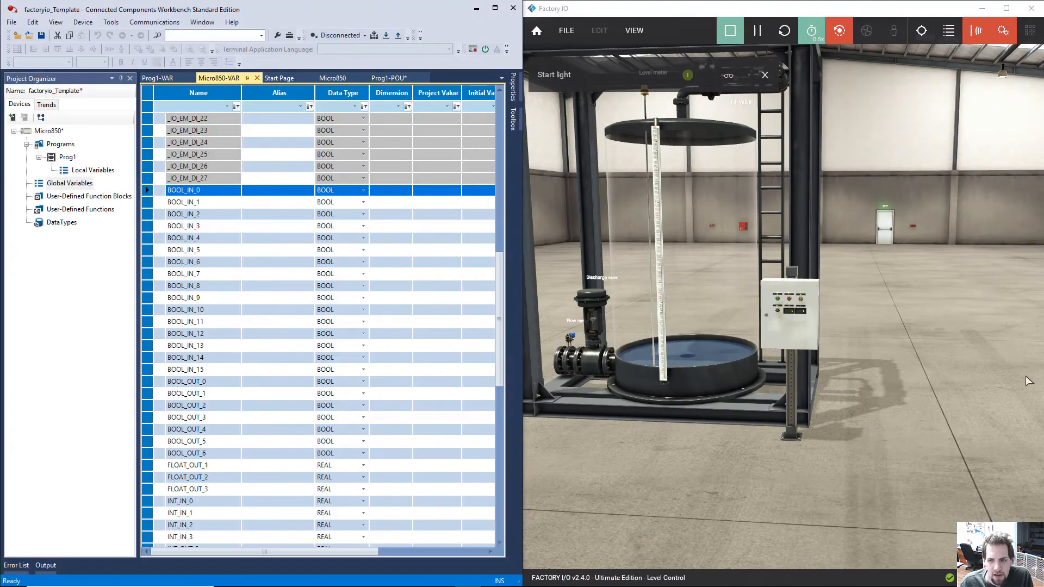
{"action": "key", "text": "F4"}
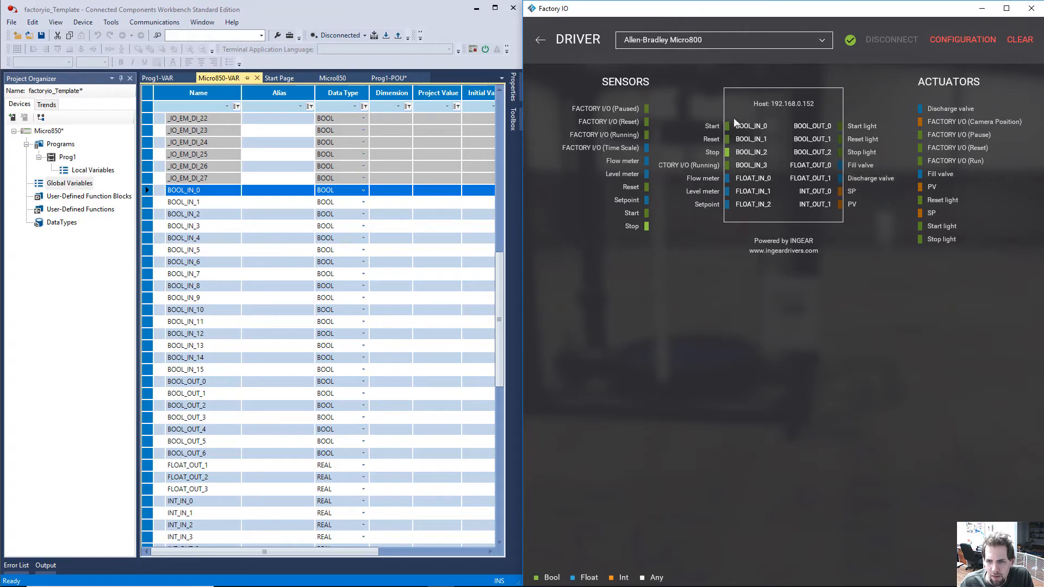
{"action": "left_click", "coordinate": [273, 195]}
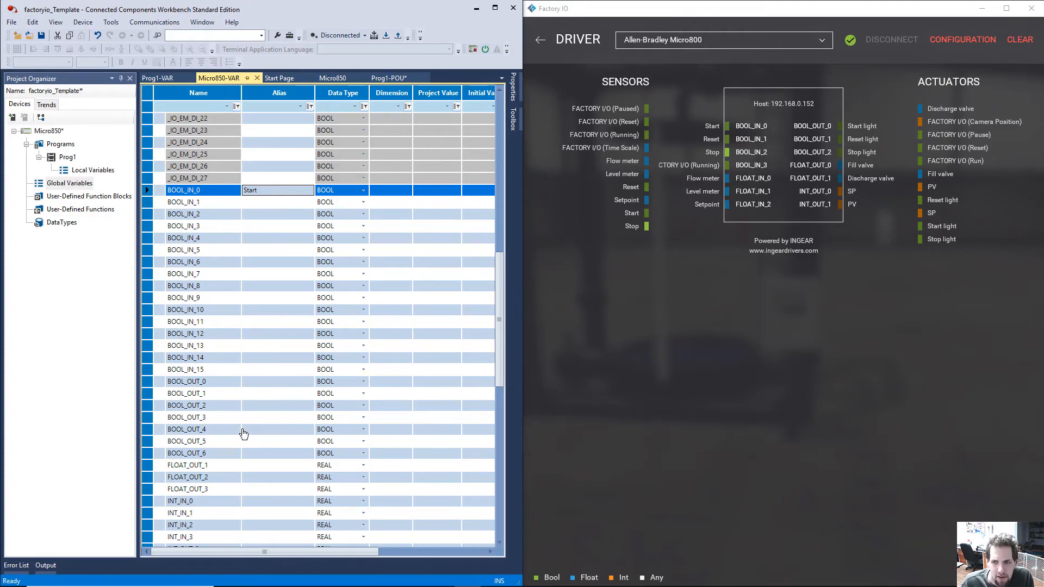
Give the global variable FLOAT_IN_0 the alias Fill_Valve.
{"action": "scroll", "coordinate": [251, 483], "scroll_direction": "down", "scroll_amount": 4}
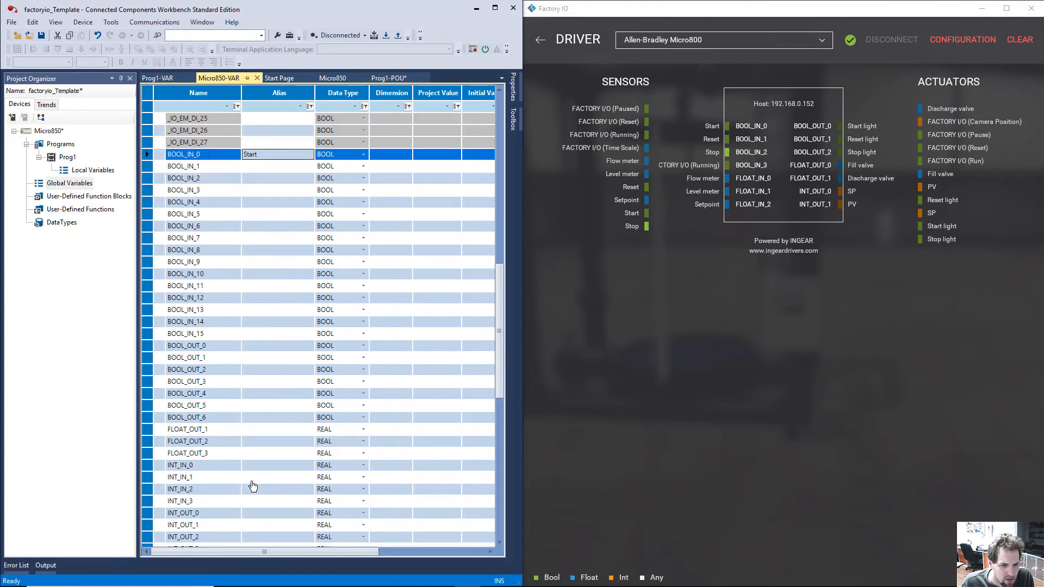
{"action": "scroll", "coordinate": [251, 479], "scroll_direction": "down", "scroll_amount": 3}
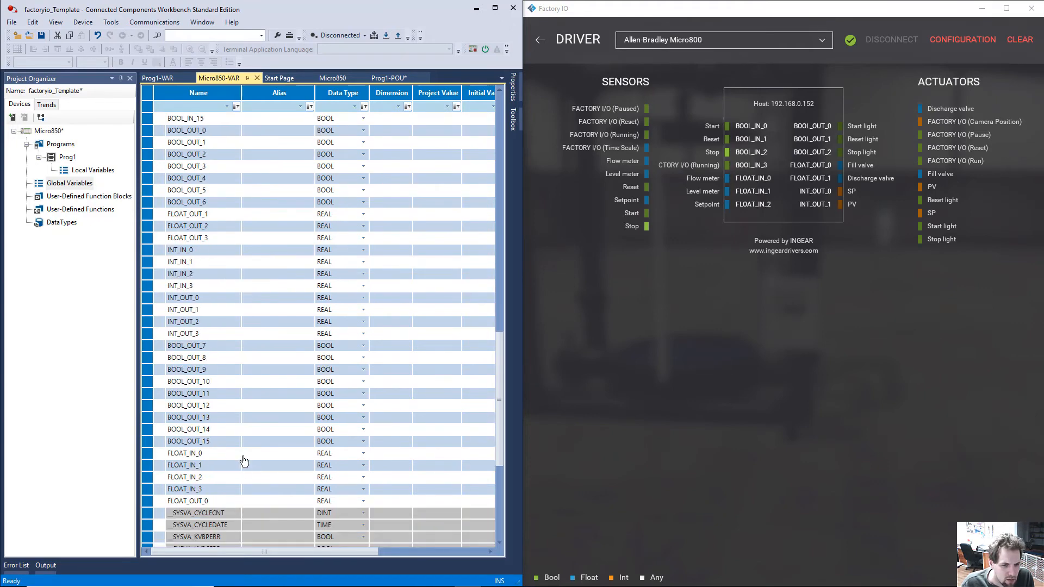
{"action": "left_click", "coordinate": [242, 457]}
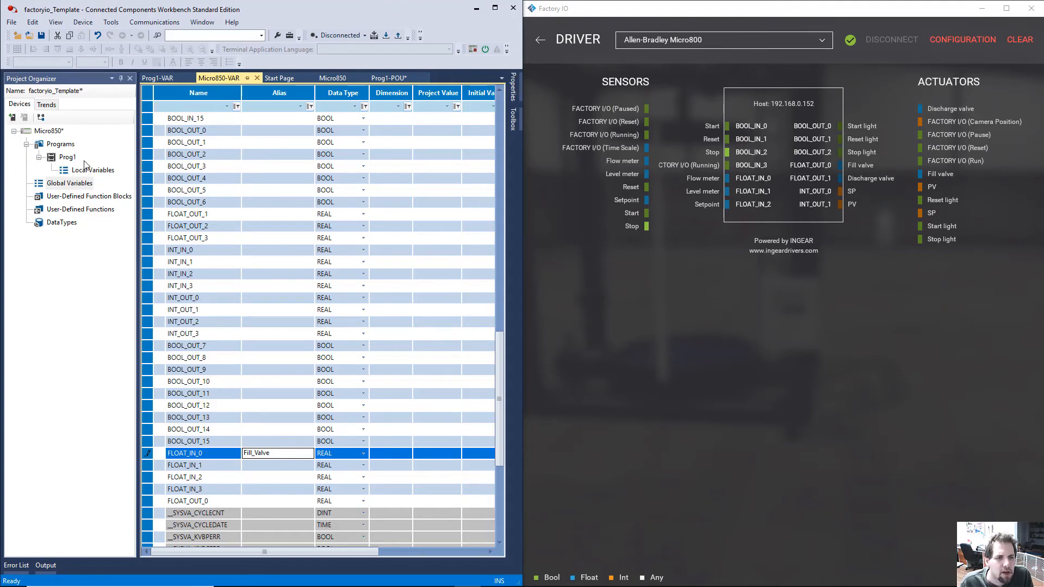
Add a local variable named Full_Speed to Prog1.
{"action": "double_click", "coordinate": [79, 172]}
{"action": "left_click", "coordinate": [168, 120]}
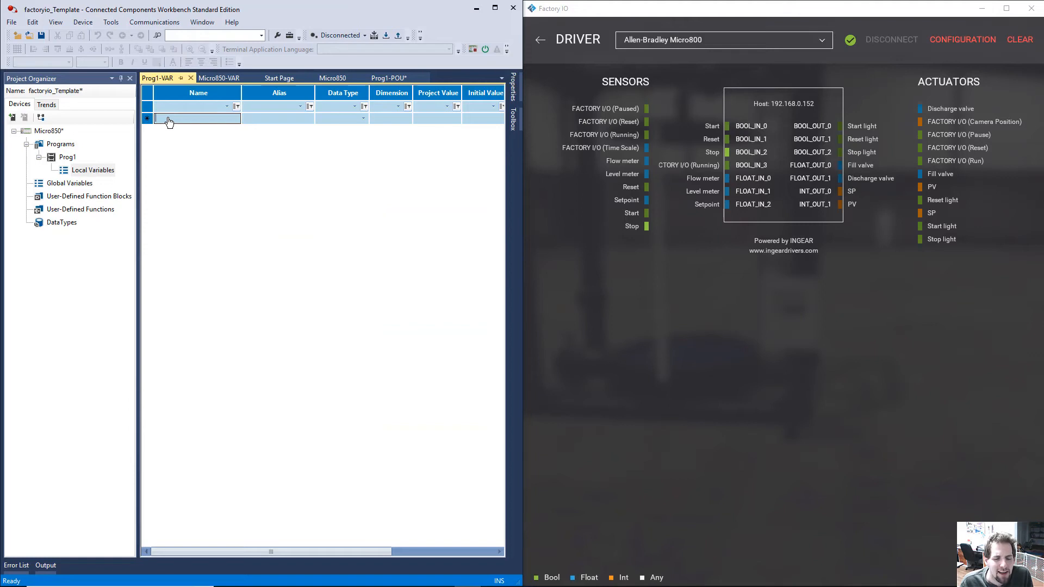
{"action": "left_click", "coordinate": [168, 118]}
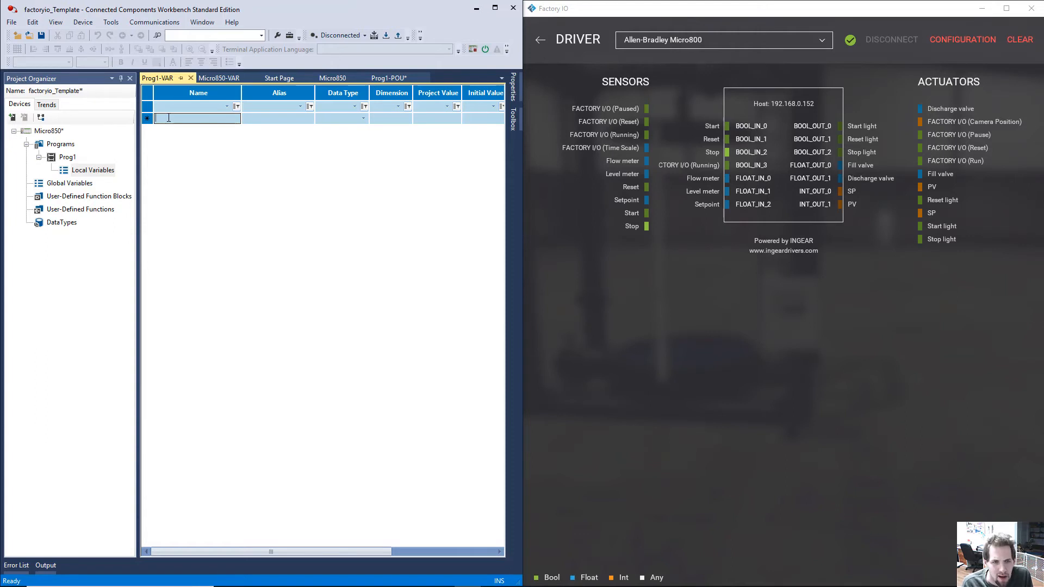
{"action": "type", "text": "Full Speed"}
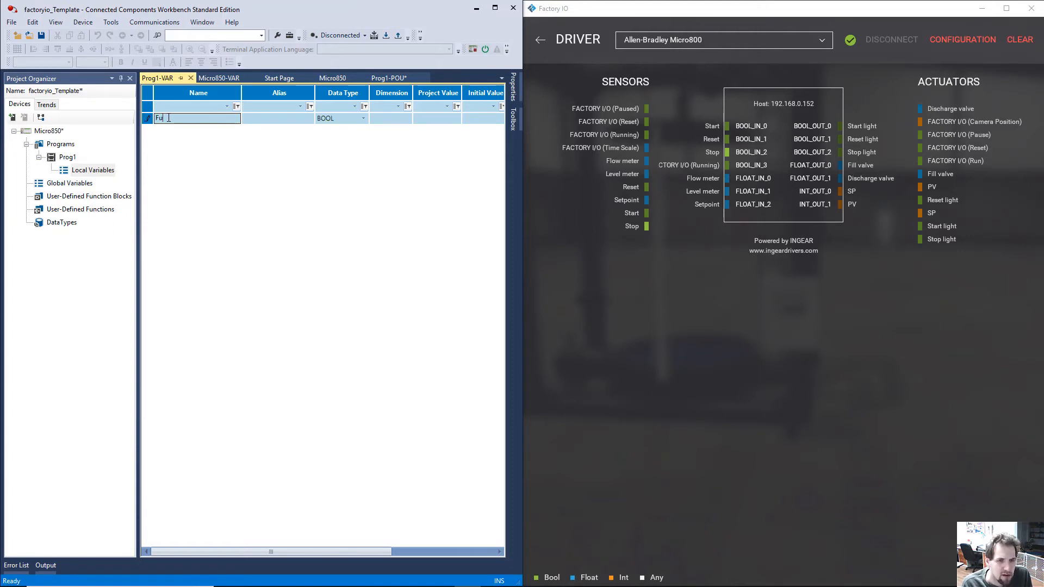
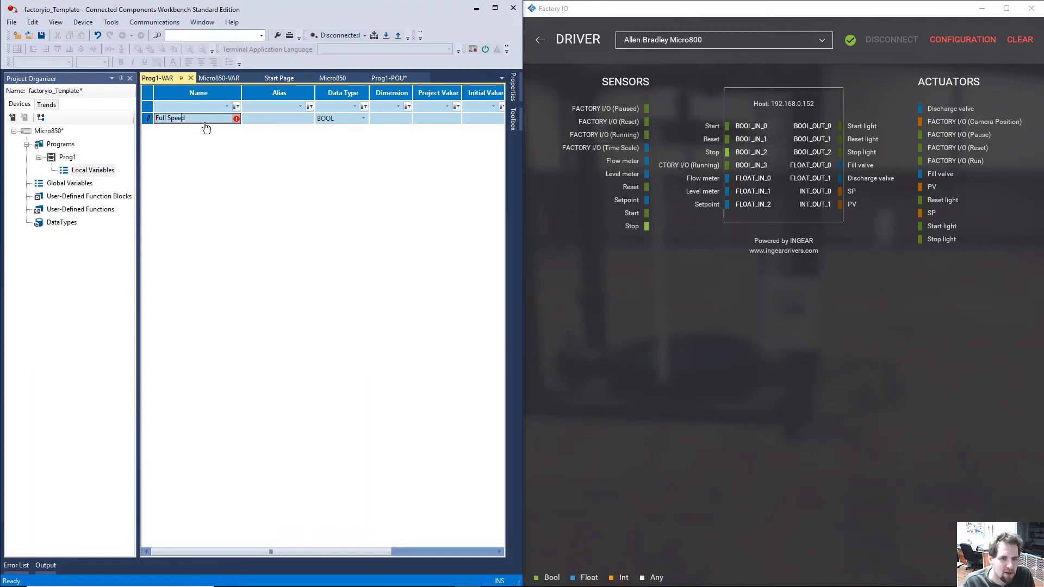
{"action": "key", "text": "BackSpace"}
{"action": "type", "text": "_"}
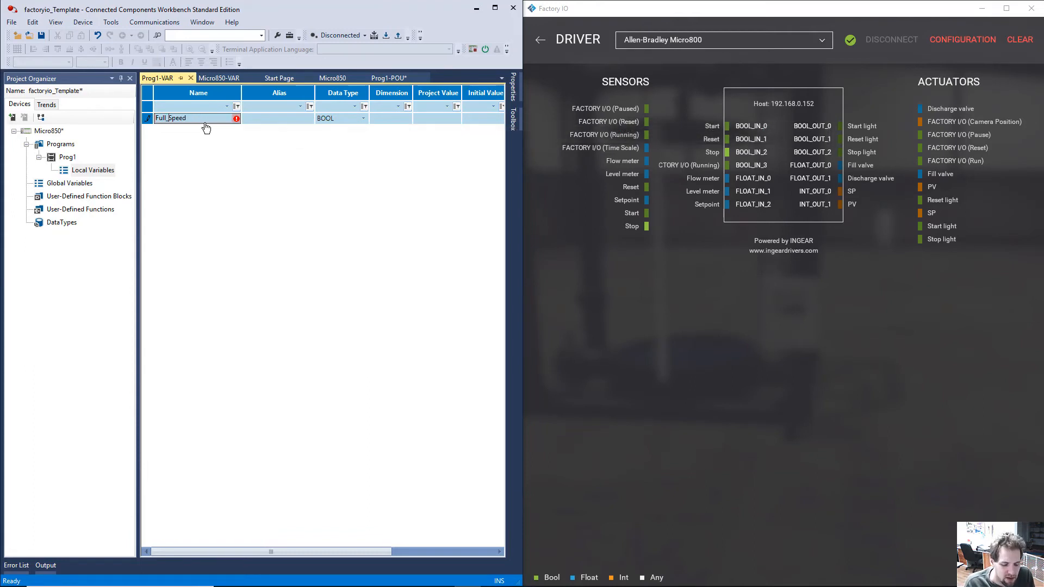
Set Full_Speed's data type to REAL and its initial value to 10.0.
{"action": "key", "text": "Tab"}
{"action": "left_click", "coordinate": [368, 120]}
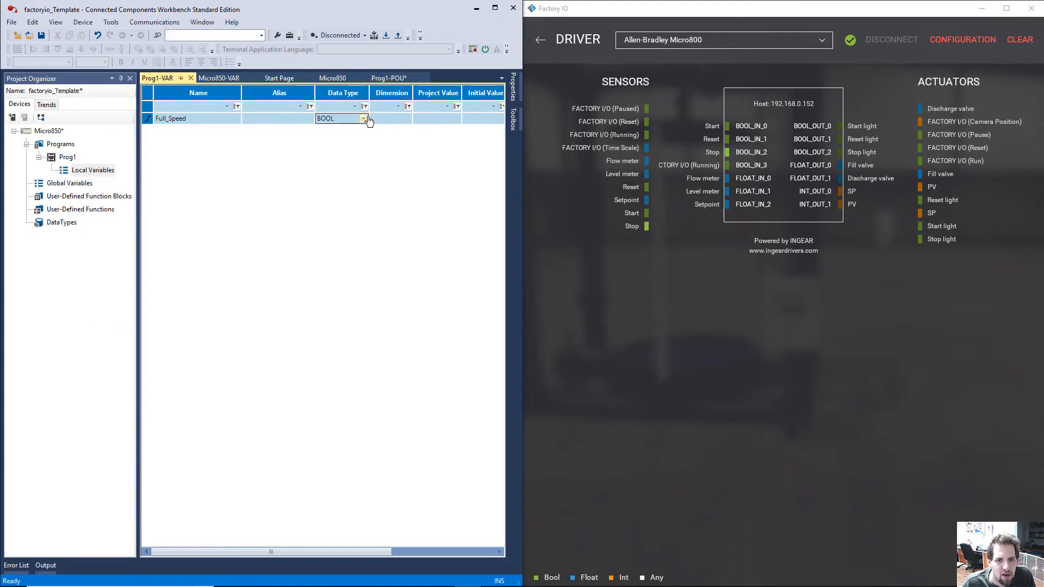
{"action": "left_click", "coordinate": [368, 119]}
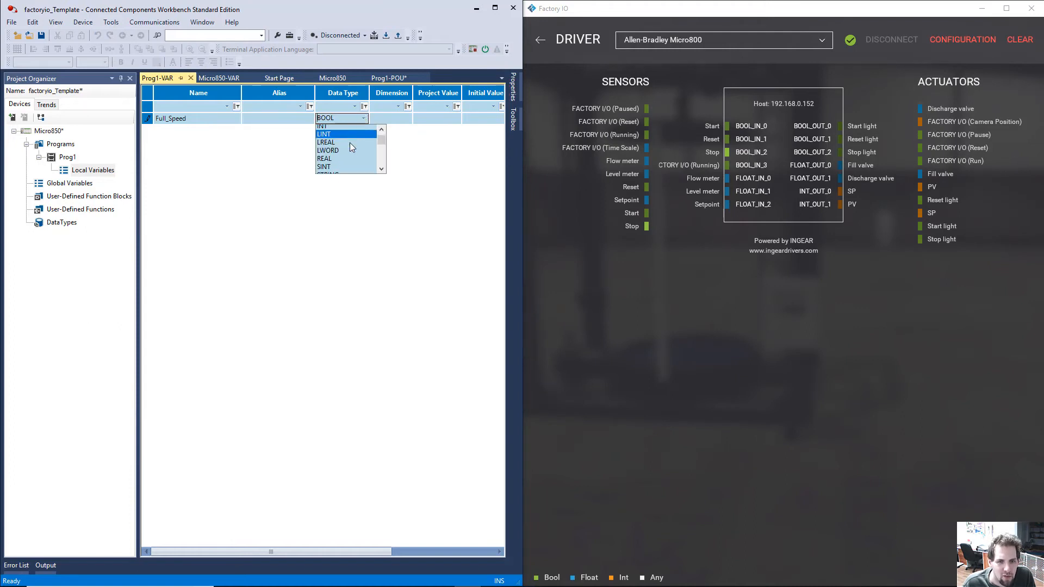
{"action": "left_click", "coordinate": [345, 144]}
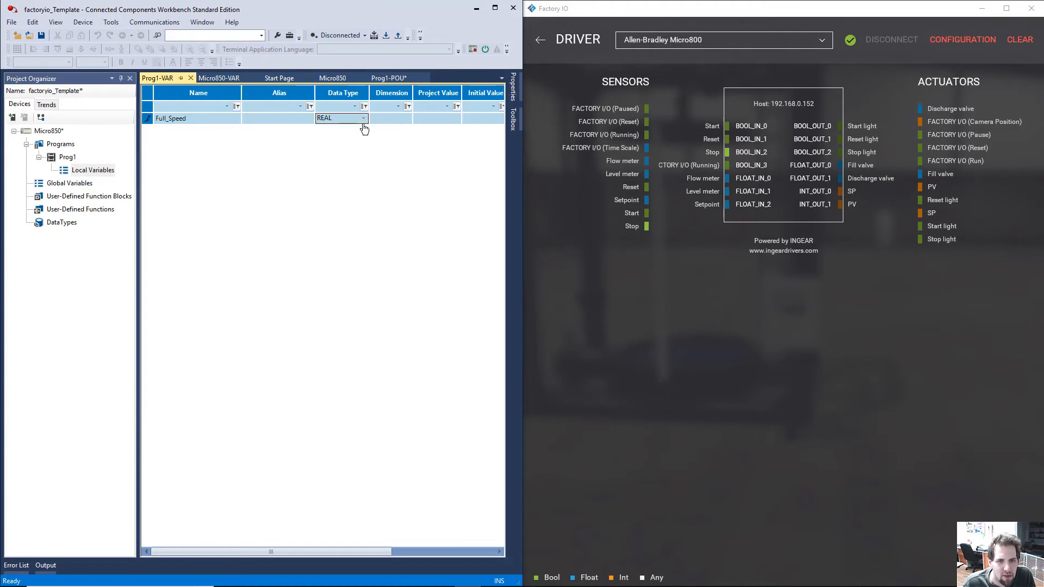
{"action": "left_click", "coordinate": [485, 119]}
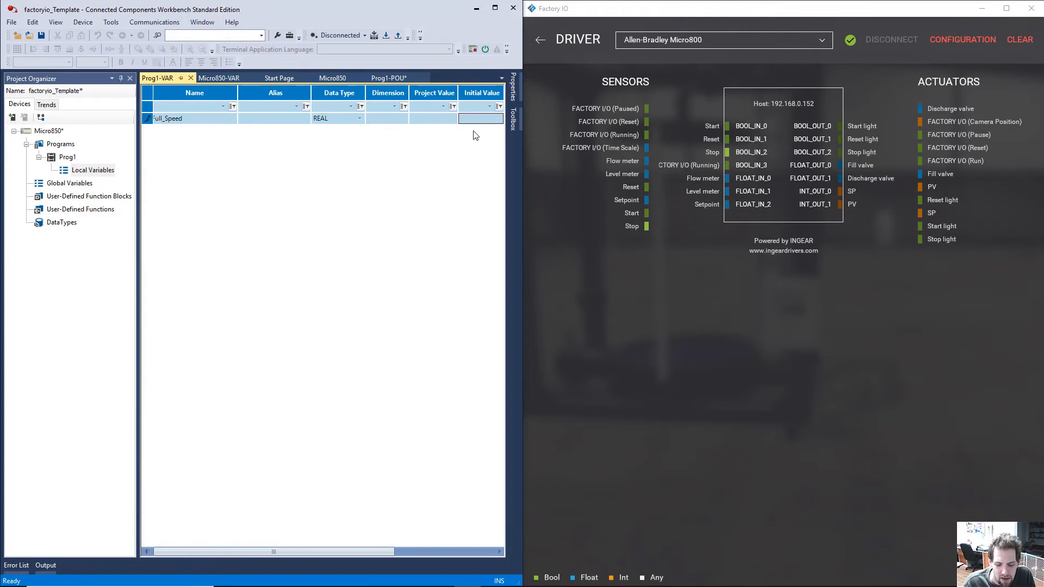
{"action": "key", "text": "Return"}
Add a second local variable No_Speed with data type REAL and initial value 0.
{"action": "left_click", "coordinate": [159, 132]}
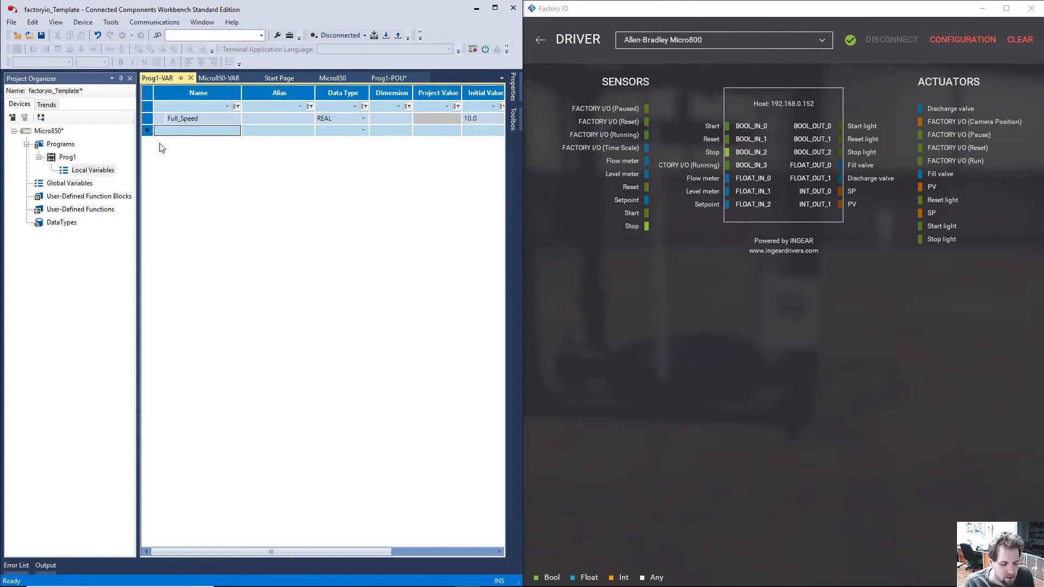
{"action": "type", "text": "N"}
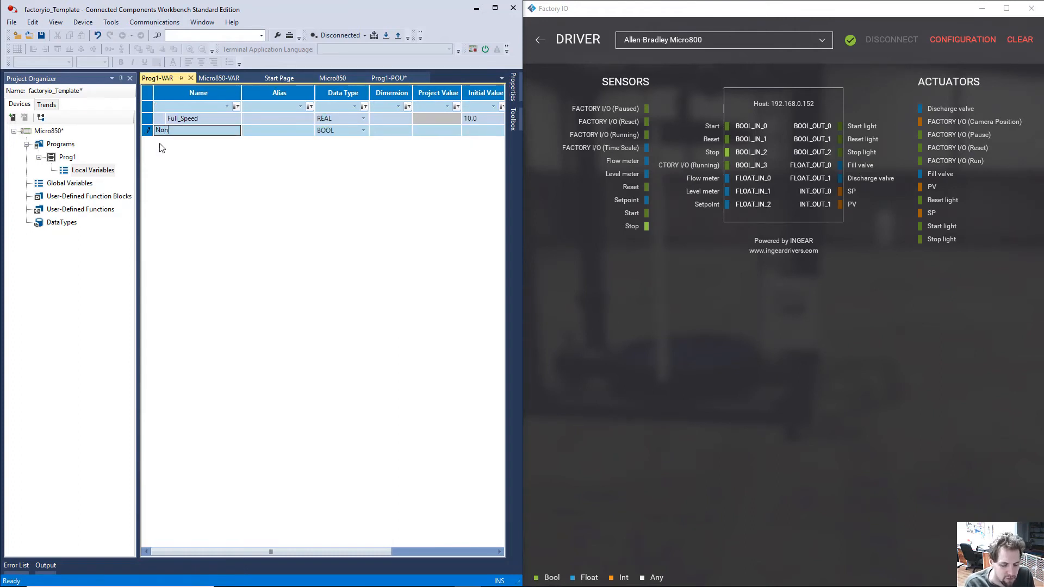
{"action": "type", "text": "o_Speed"}
{"action": "key", "text": "Tab"}
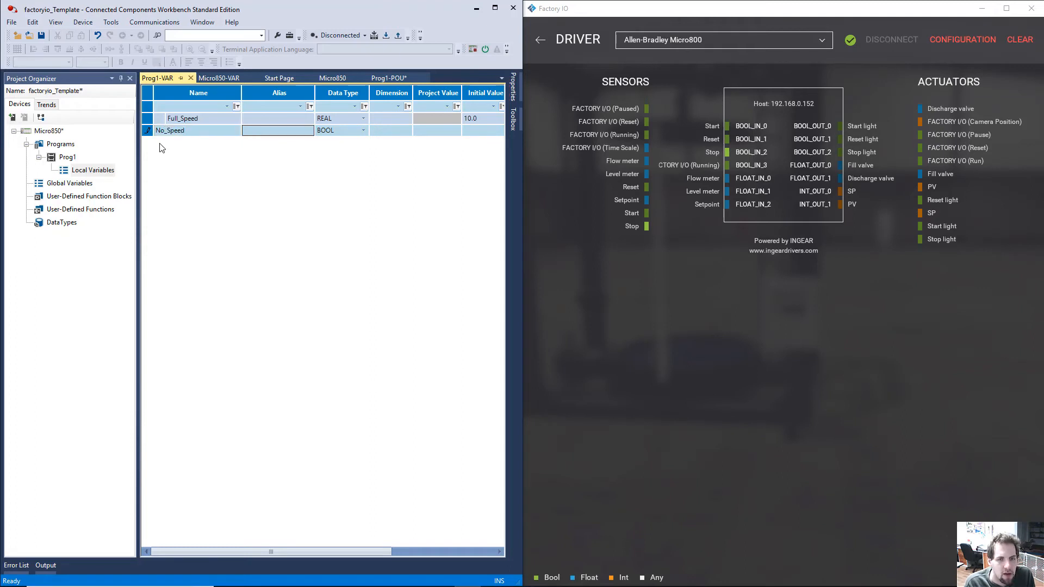
{"action": "key", "text": "Tab"}
{"action": "type", "text": "REAL"}
{"action": "key", "text": "Tab"}
{"action": "key", "text": "Tab"}
{"action": "key", "text": "Tab"}
{"action": "type", "text": "0"}
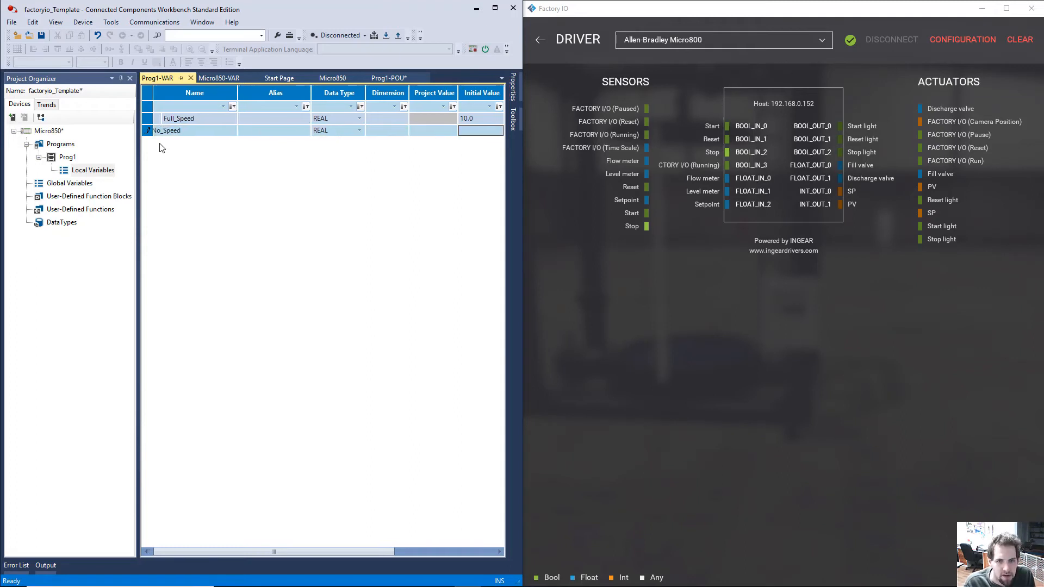
{"action": "key", "text": "Tab"}
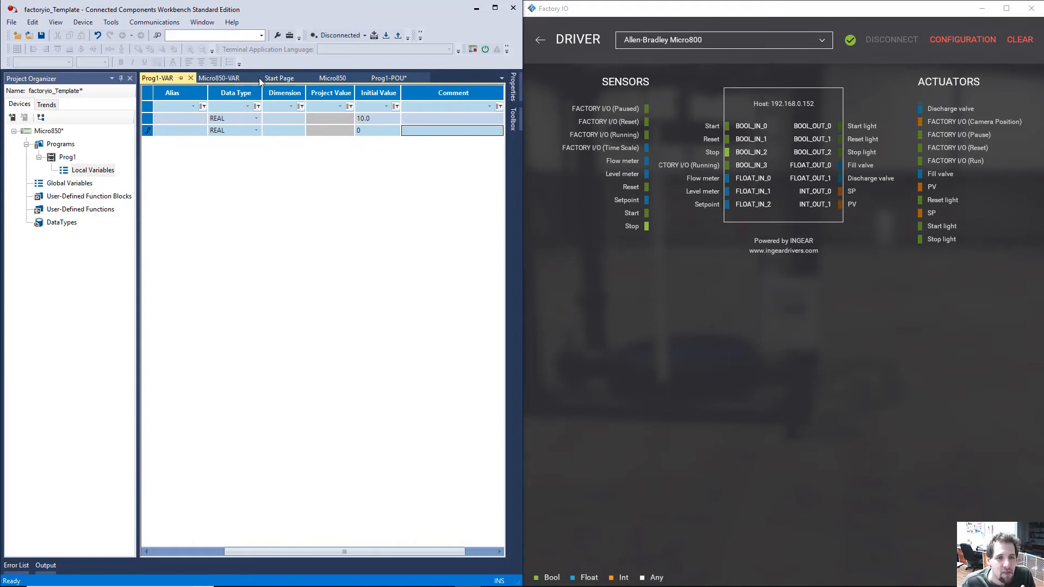
Add a direct contact followed by a MOV block to rung 1 of the Prog1 ladder.
{"action": "left_click", "coordinate": [387, 78]}
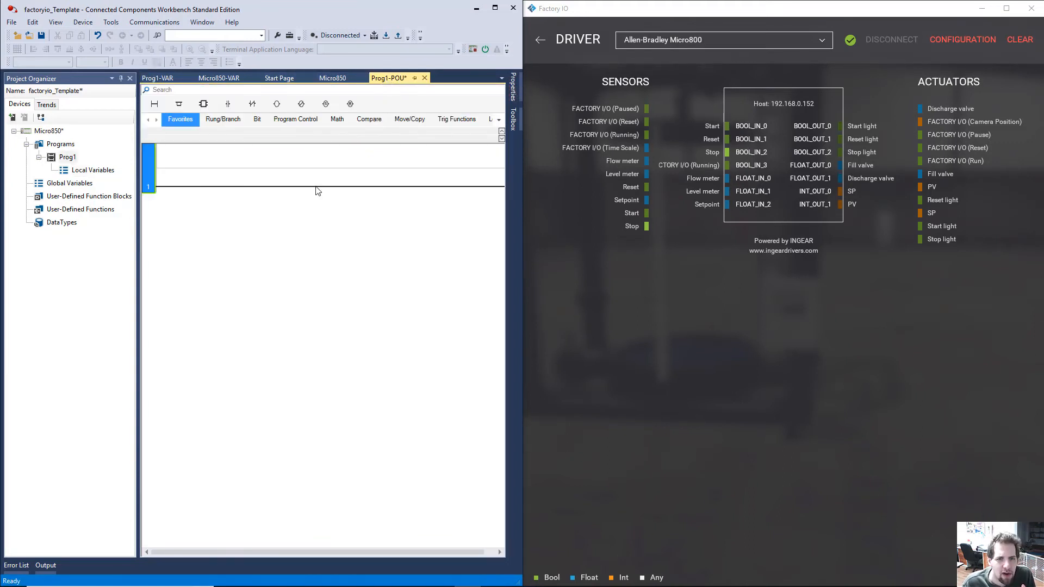
{"action": "left_click", "coordinate": [227, 105]}
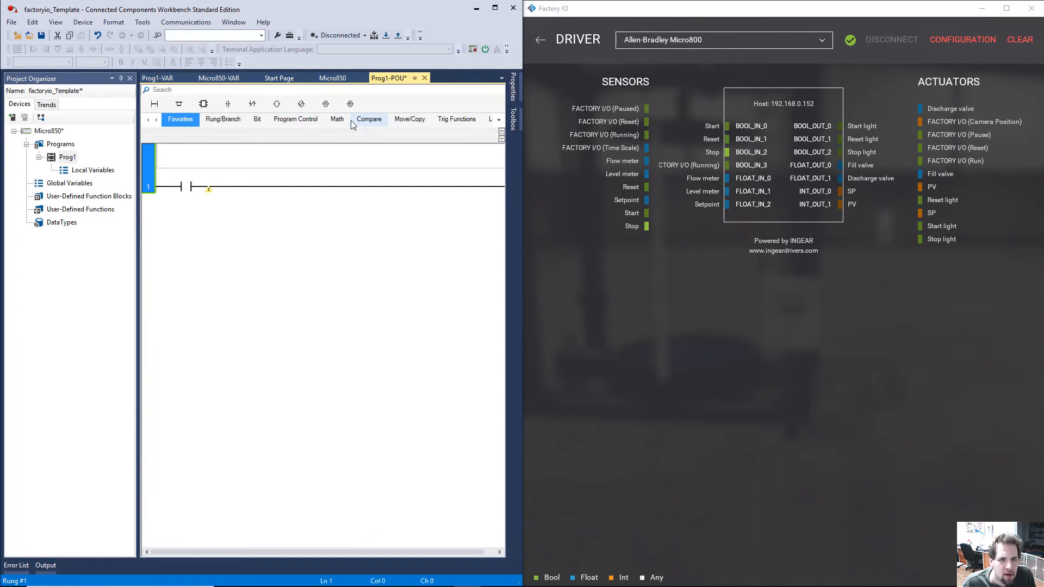
{"action": "left_click", "coordinate": [410, 119]}
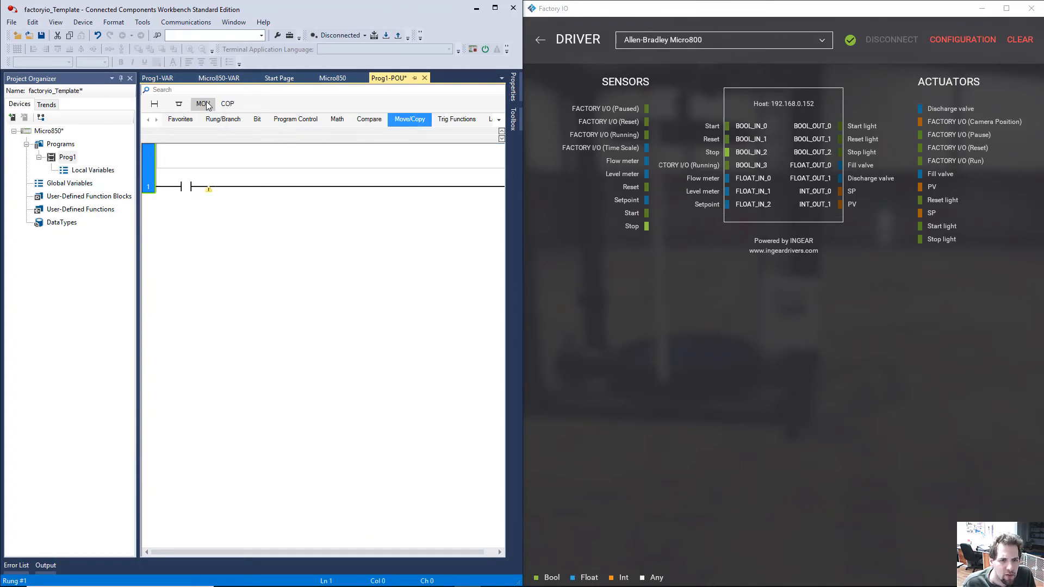
{"action": "left_click_drag", "start_coordinate": [203, 104], "coordinate": [235, 189]}
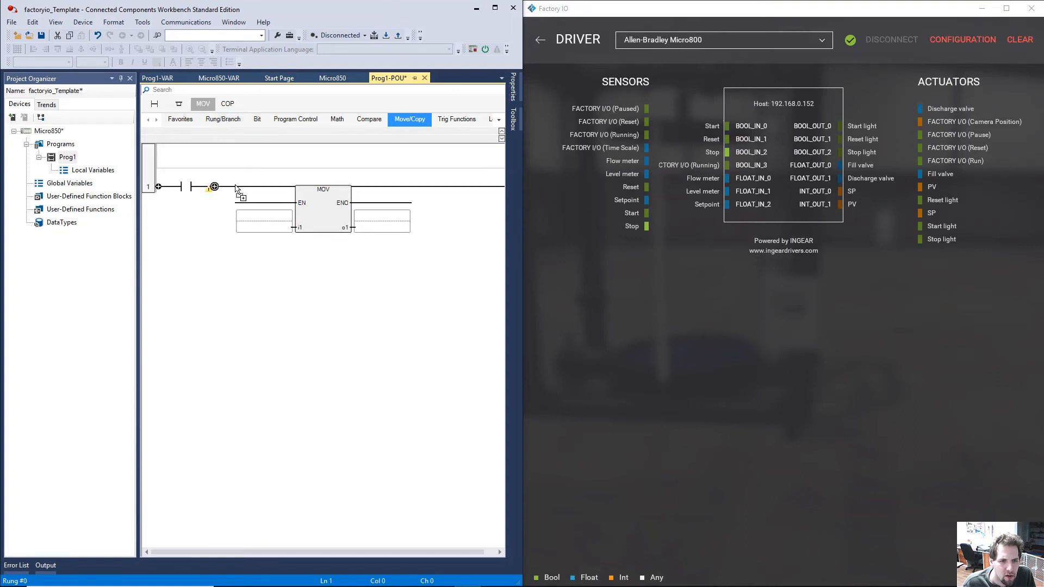
Assign Full_Speed to the MOV block's input i1 and Fill_Valve (FLOAT_IN_0) to its output o1.
{"action": "double_click", "coordinate": [236, 202]}
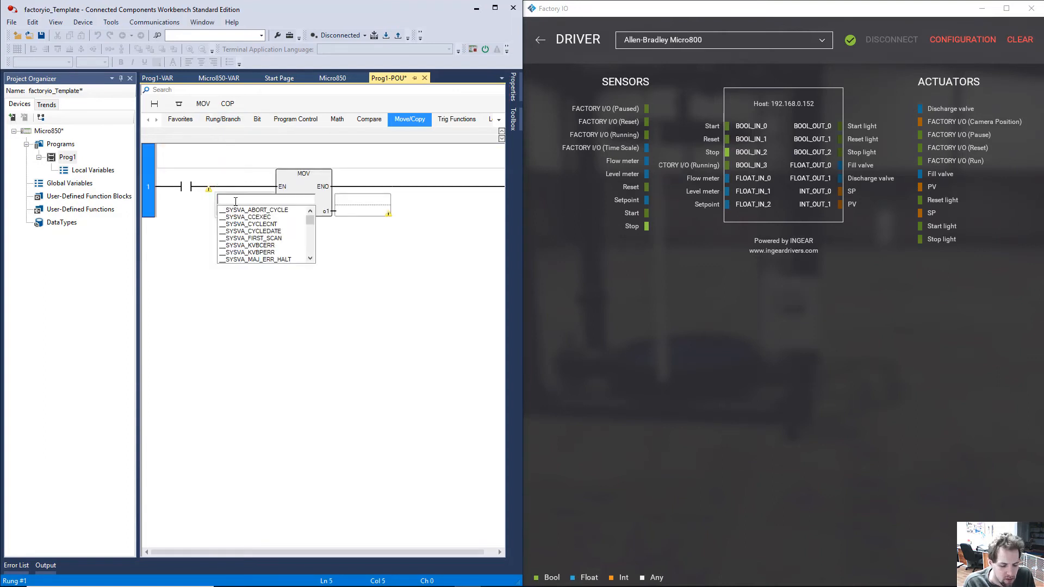
{"action": "type", "text": "Fi"}
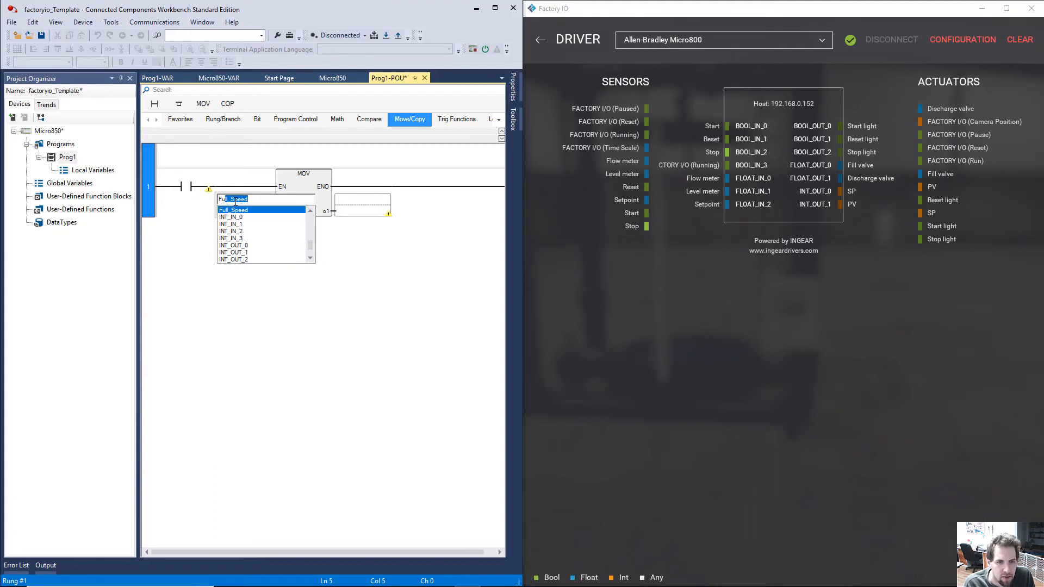
{"action": "key", "text": "Return"}
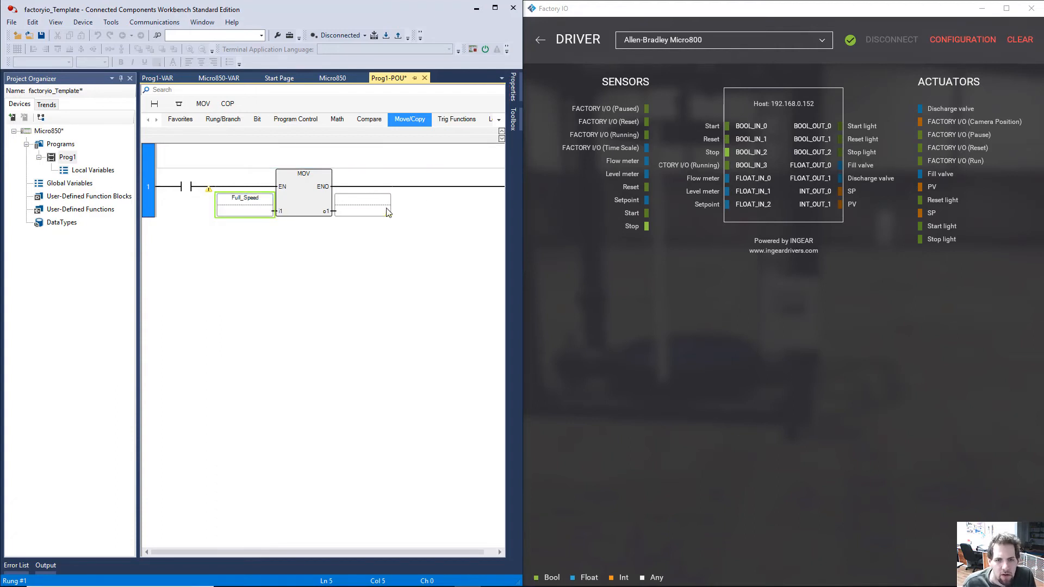
{"action": "double_click", "coordinate": [380, 209]}
{"action": "type", "text": "Fill_Valve"}
{"action": "key", "text": "Return"}
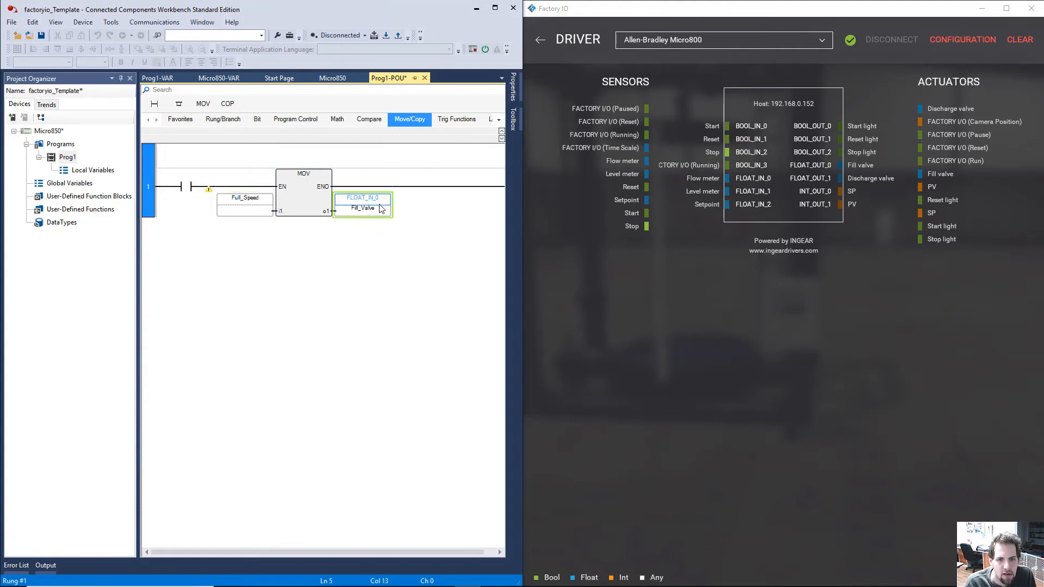
Assign Start (BOOL_IN_0) to the contact on rung 1.
{"action": "left_click", "coordinate": [178, 178]}
{"action": "left_click", "coordinate": [178, 177]}
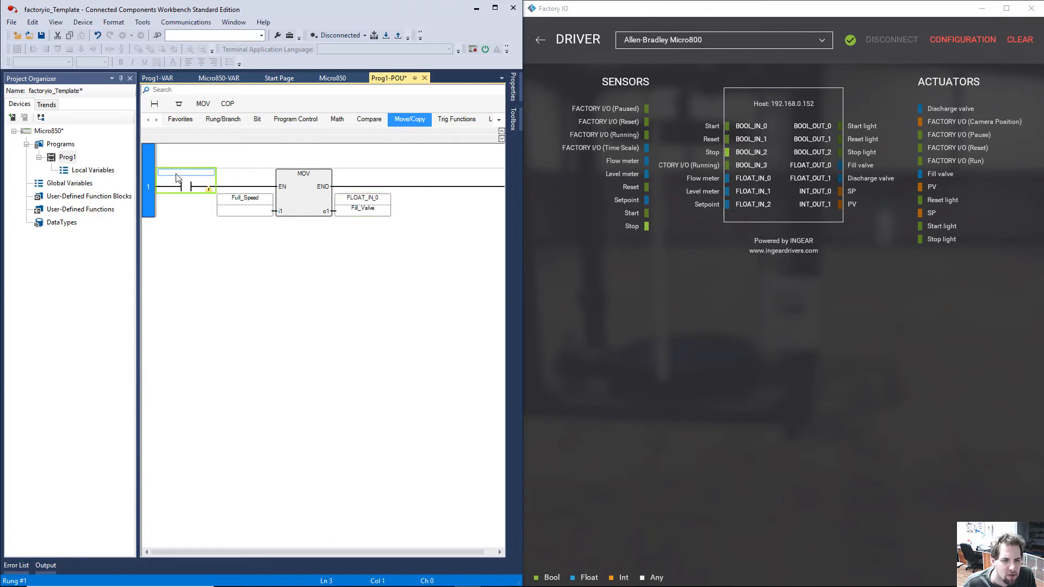
{"action": "type", "text": "Start (BOOL_IN_0"}
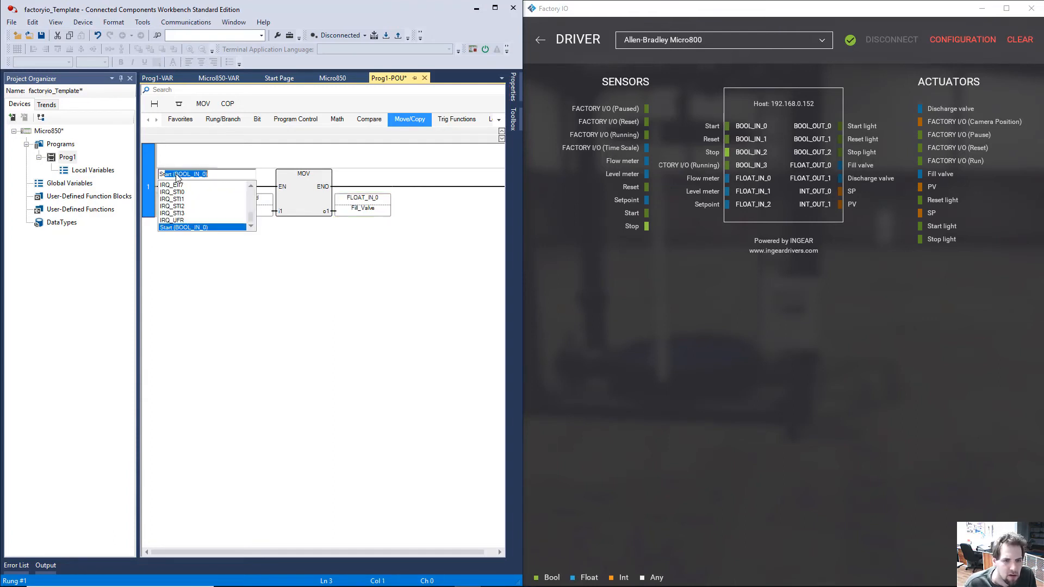
{"action": "key", "text": "Return"}
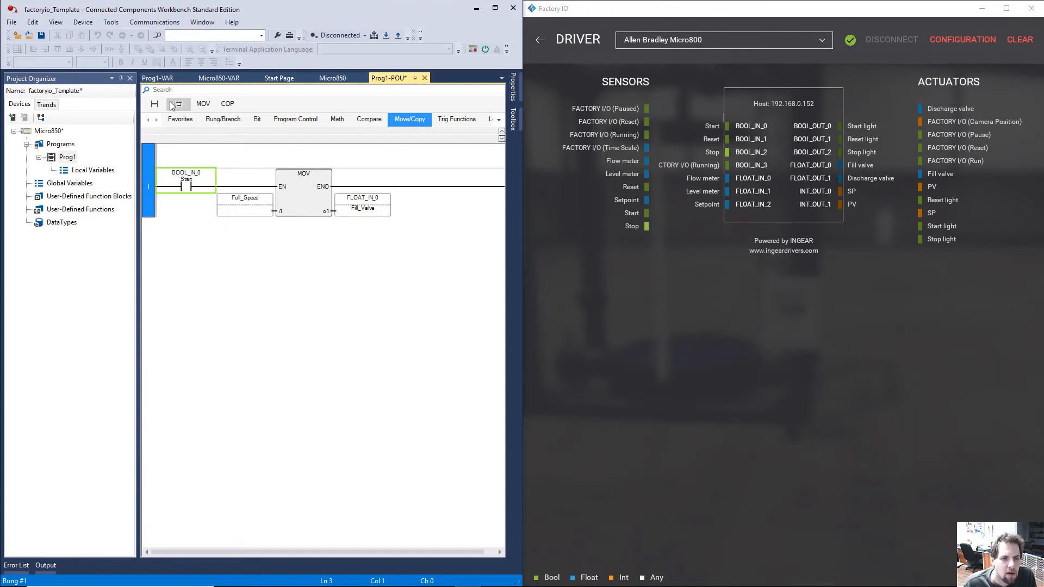
Add a second rung to the Prog1 ladder with a reverse contact followed by a MOV block.
{"action": "left_click", "coordinate": [155, 104]}
{"action": "left_click_drag", "start_coordinate": [202, 104], "coordinate": [163, 261]}
{"action": "left_click", "coordinate": [180, 119]}
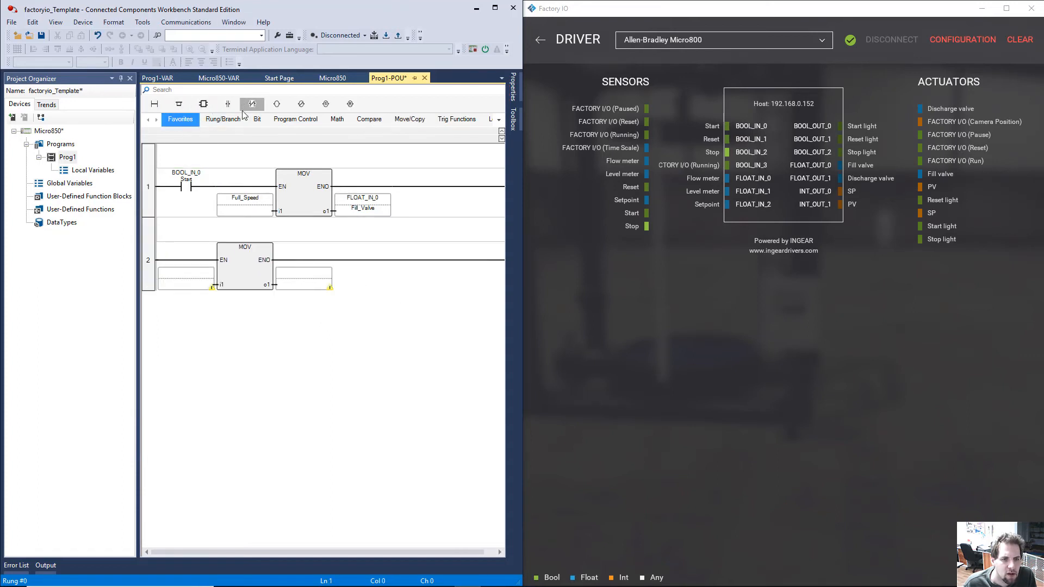
{"action": "left_click_drag", "start_coordinate": [251, 104], "coordinate": [162, 262]}
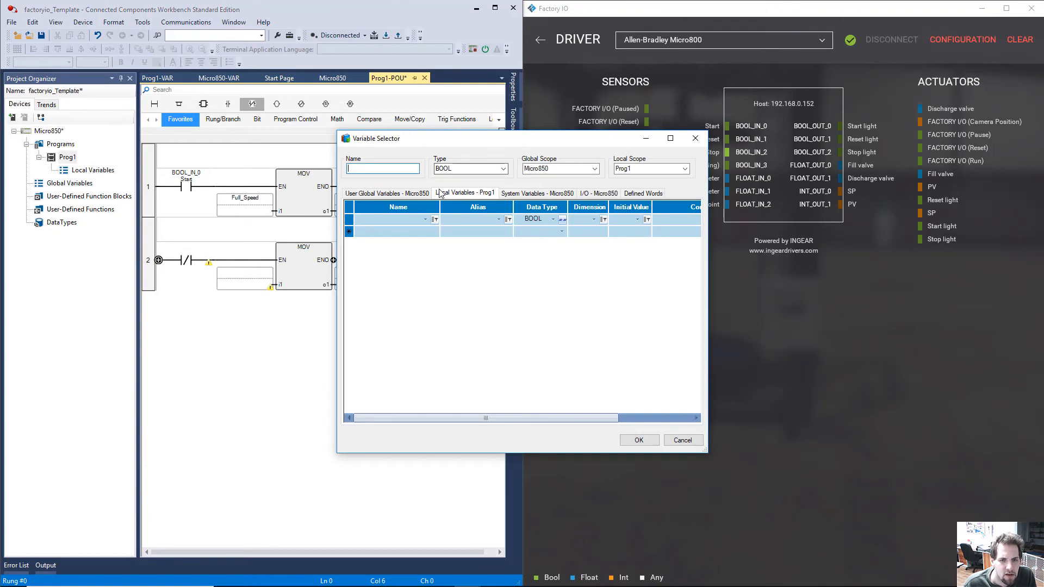
Assign the global variable Start (BOOL_IN_0) to the reverse contact on rung 2.
{"action": "type", "text": "star"}
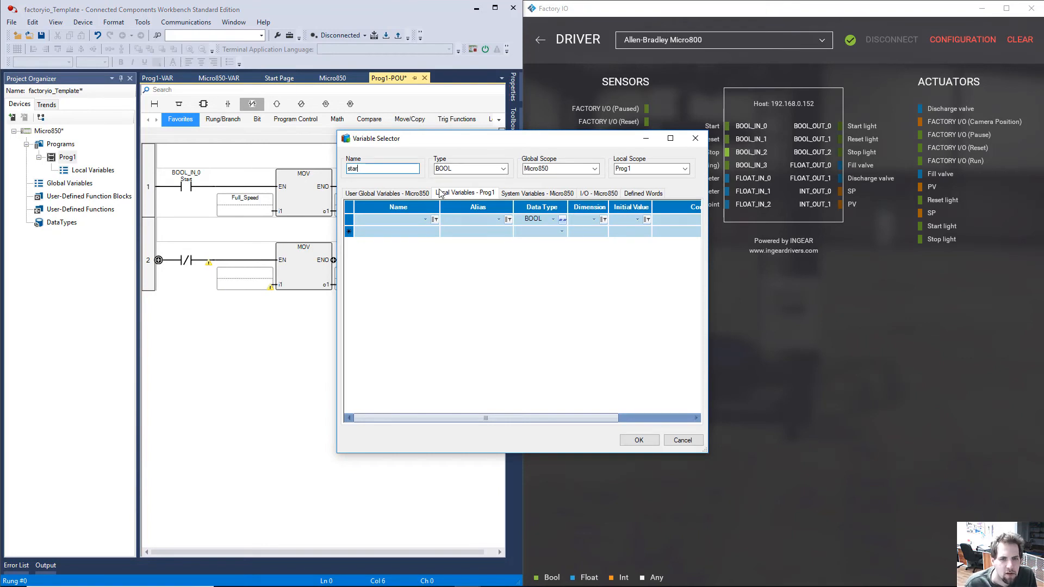
{"action": "left_click", "coordinate": [385, 193]}
{"action": "left_click", "coordinate": [398, 171]}
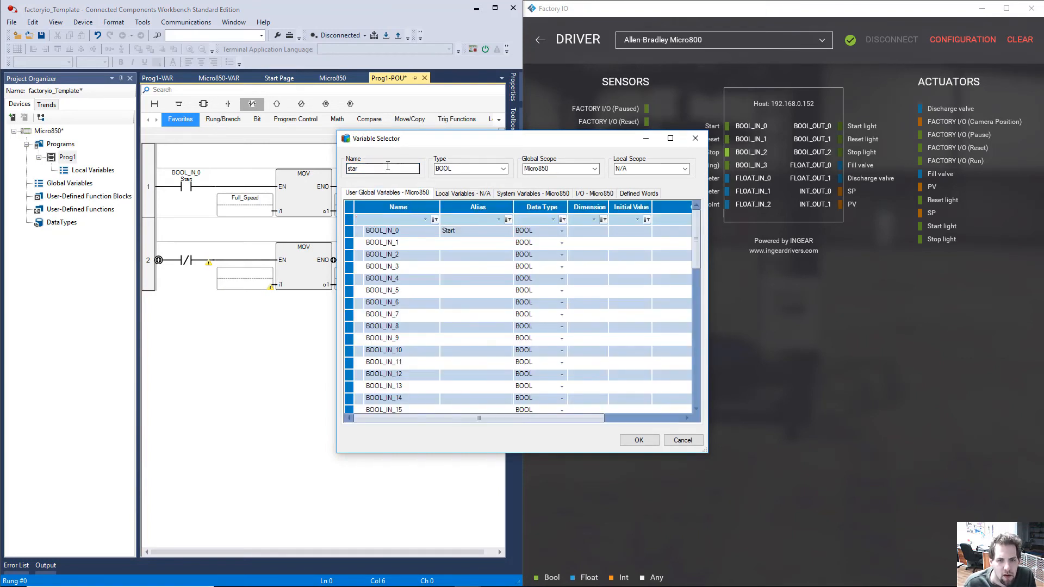
{"action": "double_click", "coordinate": [459, 231]}
Assign No_Speed to input i1 and Fill_Valve (FLOAT_IN_0) to output o1 of the MOV block on rung 2.
{"action": "left_click", "coordinate": [262, 275]}
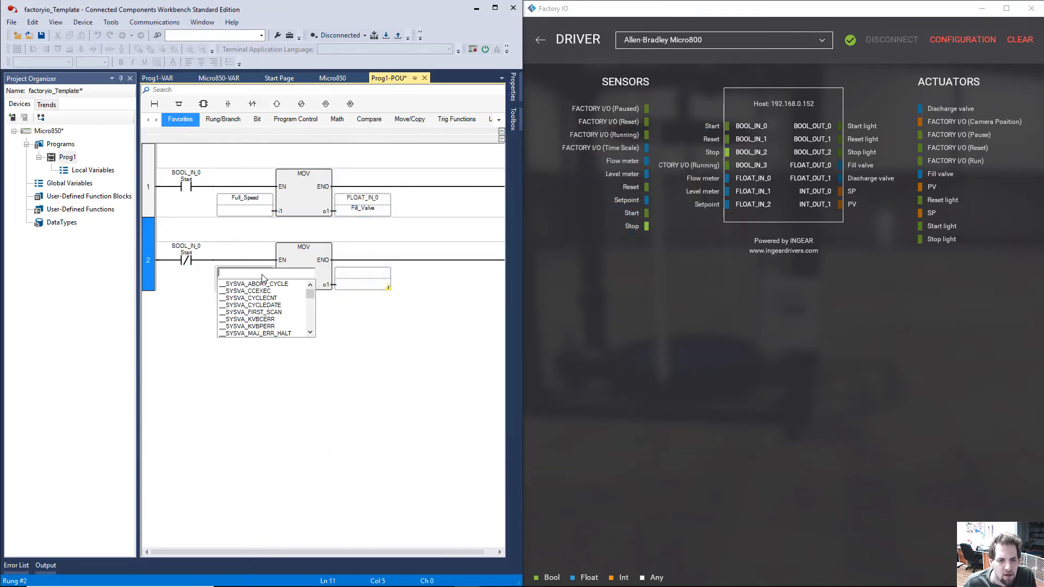
{"action": "type", "text": "No_Speed"}
{"action": "key", "text": "Return"}
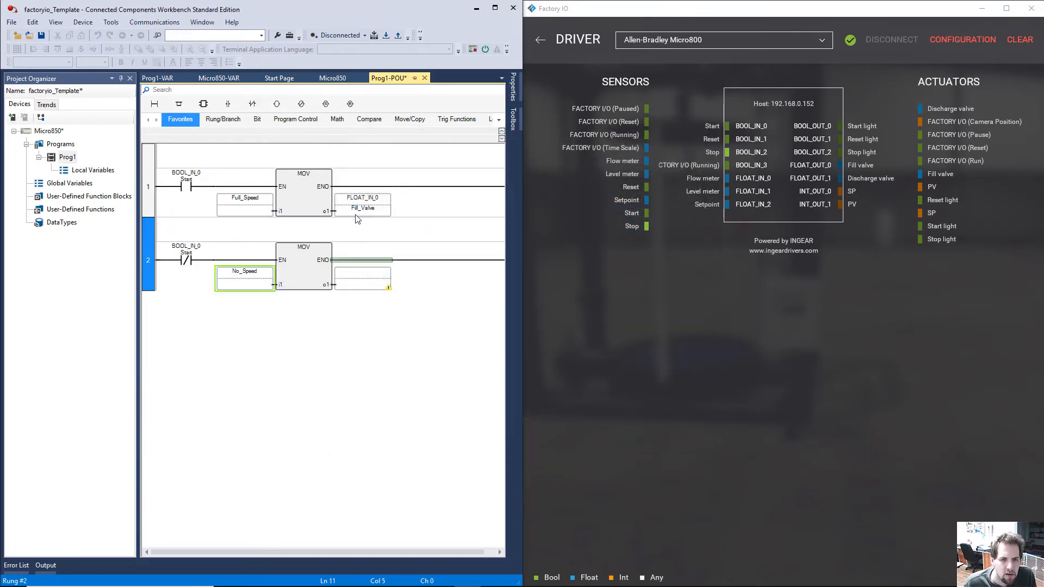
{"action": "left_click", "coordinate": [365, 276]}
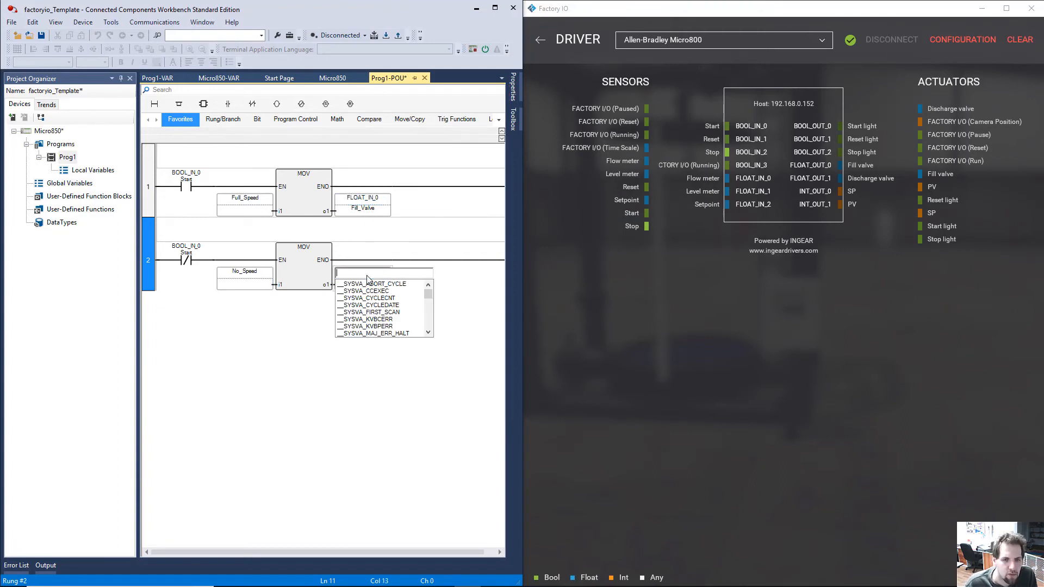
{"action": "left_click", "coordinate": [353, 200]}
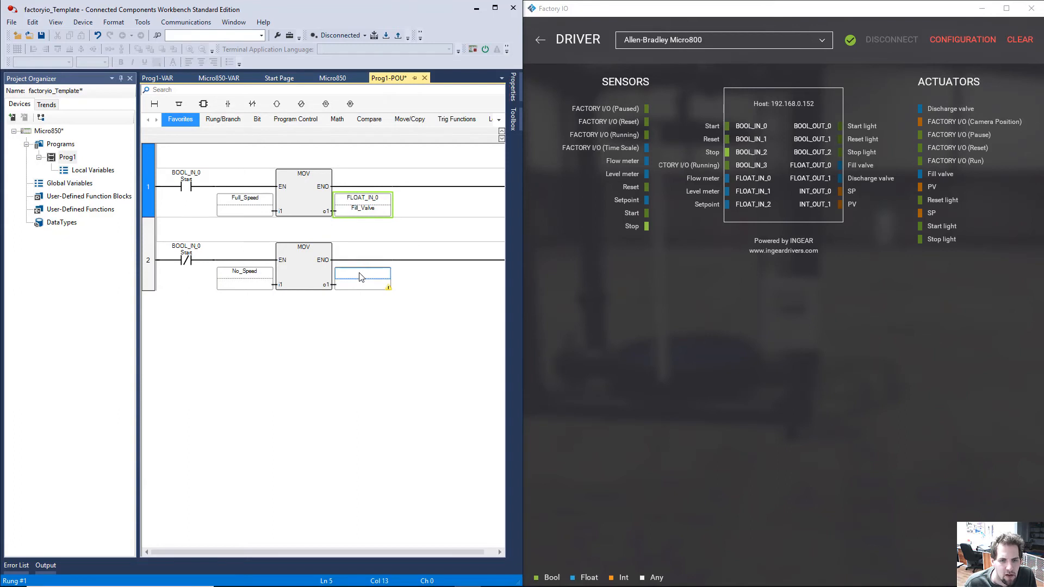
{"action": "double_click", "coordinate": [365, 272]}
{"action": "type", "text": "f"}
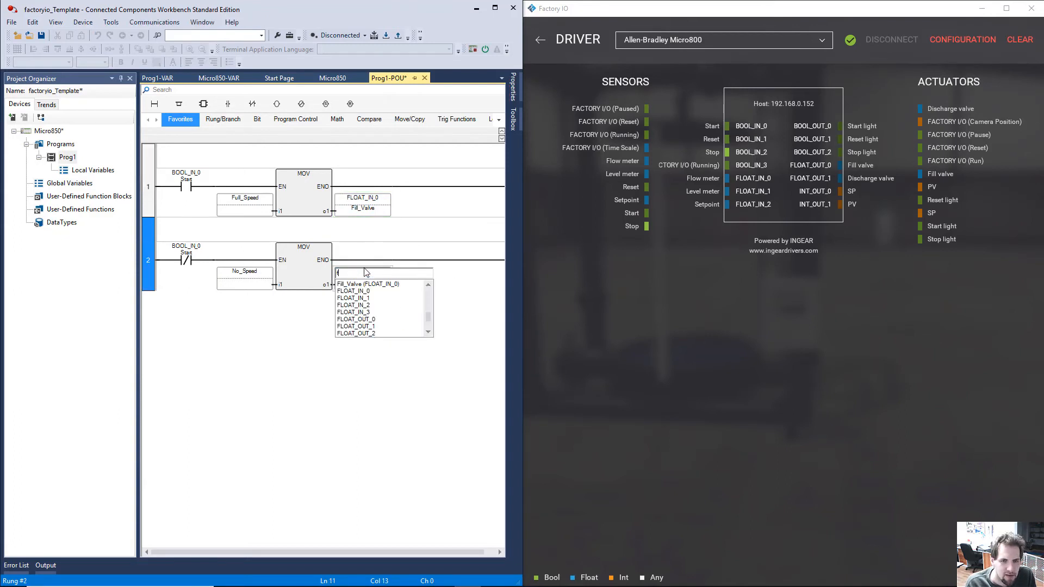
{"action": "type", "text": "ill_Valve (FLOAT_IN_0"}
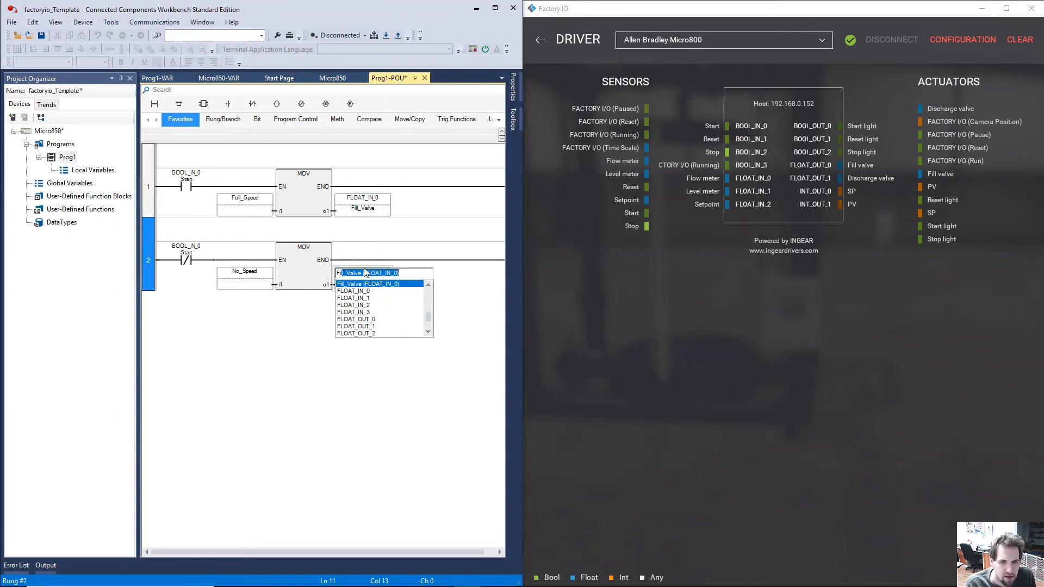
{"action": "key", "text": "Return"}
{"action": "left_click", "coordinate": [394, 383]}
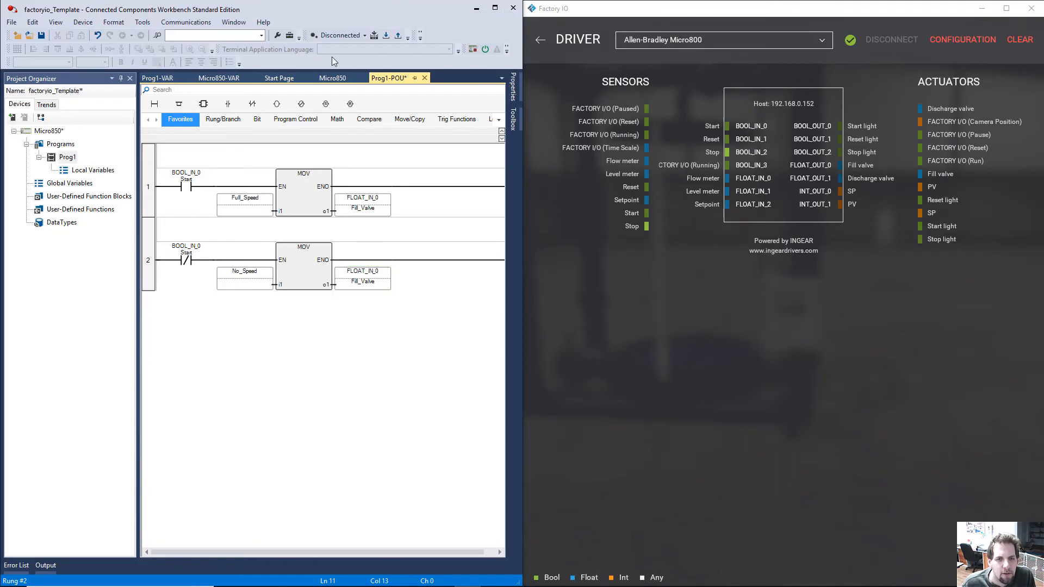
Start downloading the program to the simulated Micro850 from its controller page.
{"action": "left_click", "coordinate": [280, 78]}
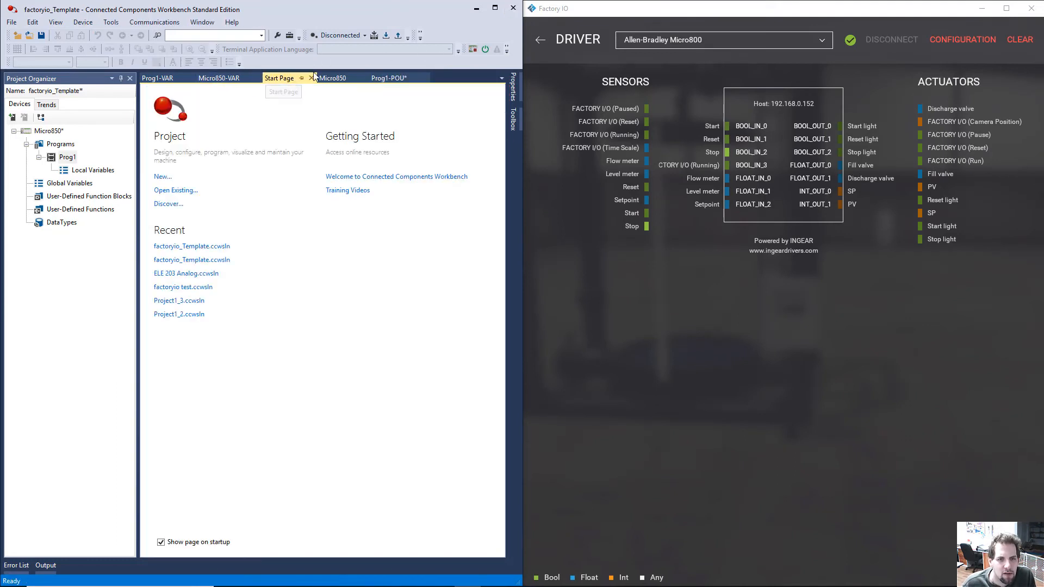
{"action": "left_click", "coordinate": [330, 78]}
{"action": "left_click", "coordinate": [160, 129]}
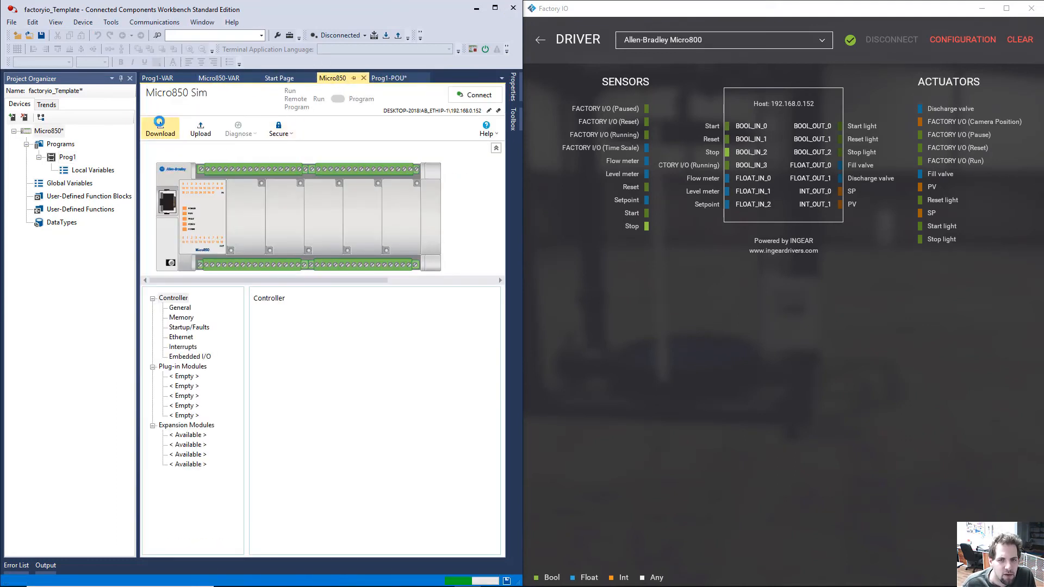
Switch to Factory I/O, leave the driver configuration and show the tank and control panel close up.
{"action": "left_click", "coordinate": [850, 454]}
{"action": "key", "text": "Escape"}
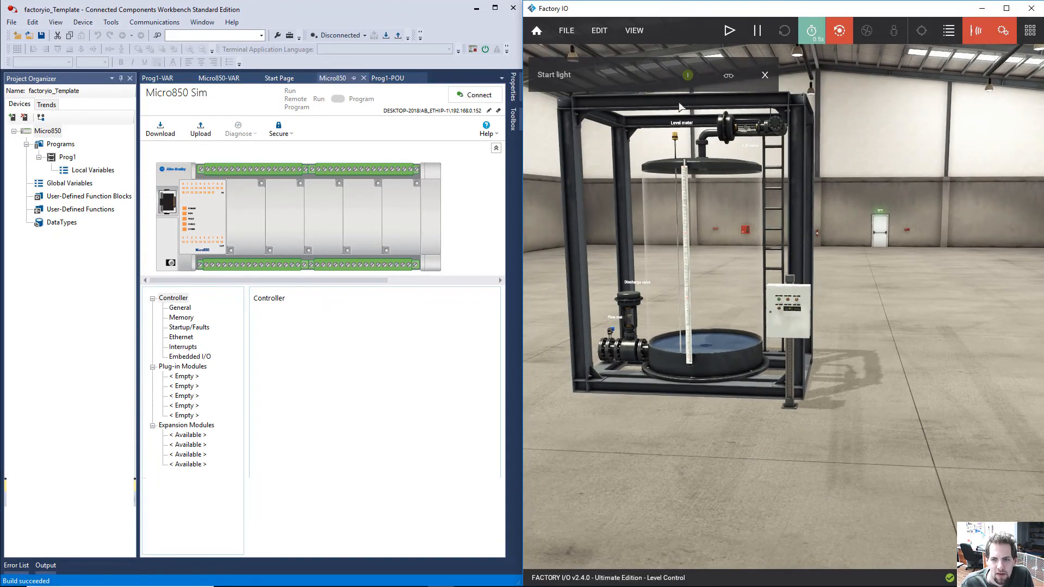
{"action": "scroll", "coordinate": [718, 239], "scroll_direction": "up", "scroll_amount": 2}
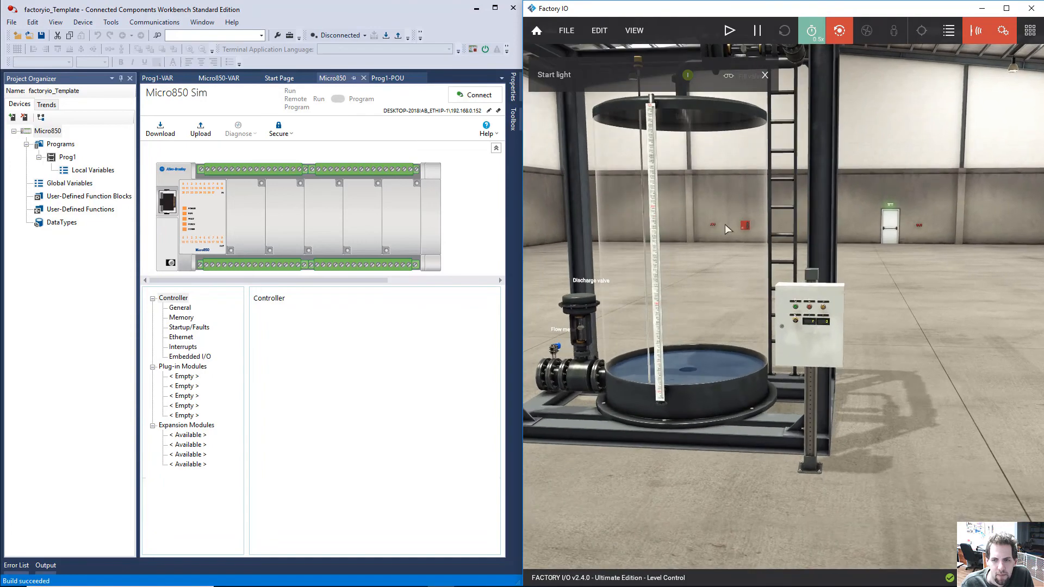
{"action": "scroll", "coordinate": [769, 210], "scroll_direction": "up", "scroll_amount": 3}
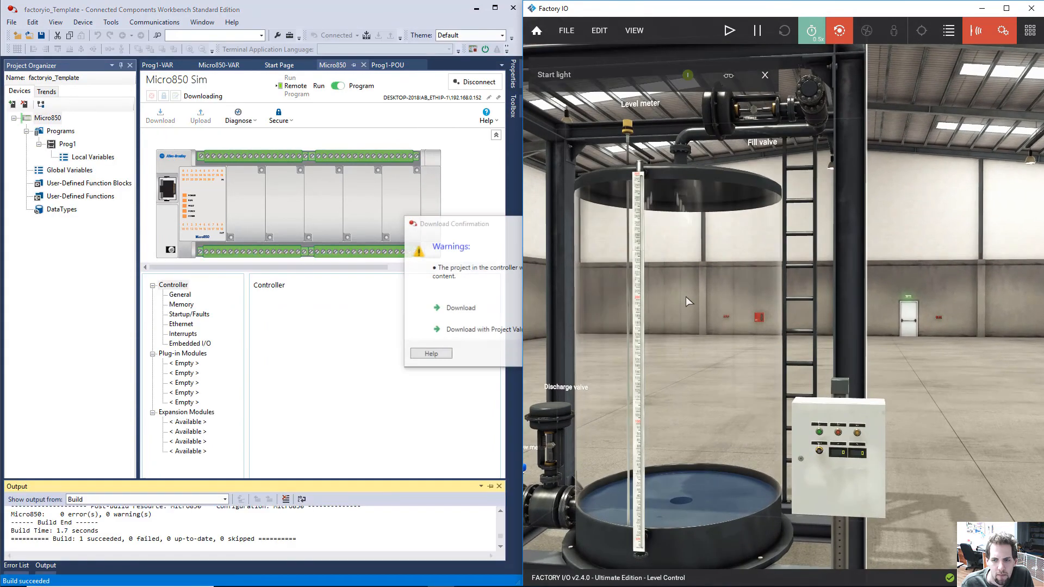
Download the project with its project values and put the simulated controller into Remote Run.
{"action": "left_click", "coordinate": [480, 331]}
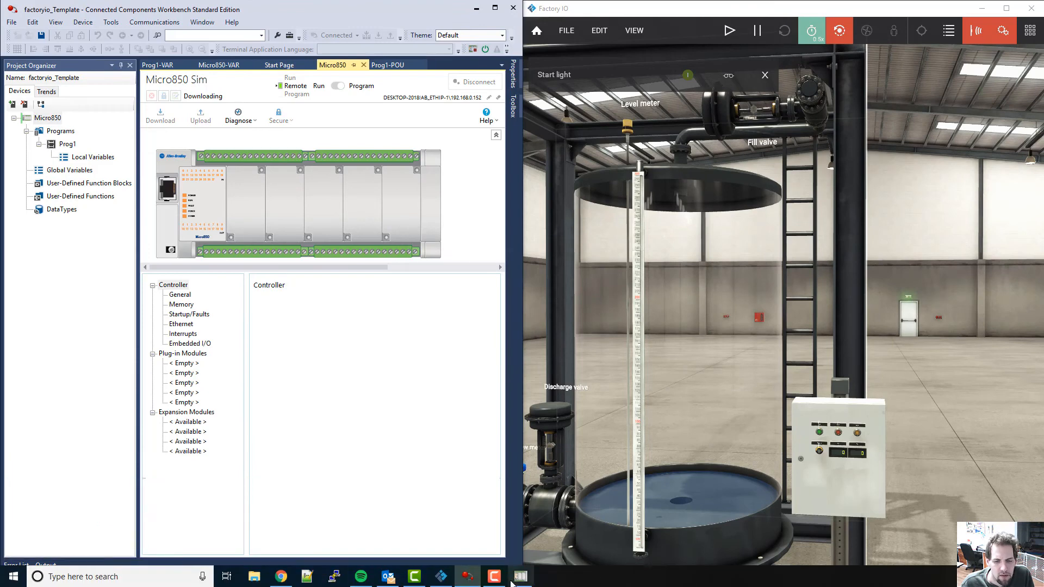
{"action": "left_click", "coordinate": [510, 574]}
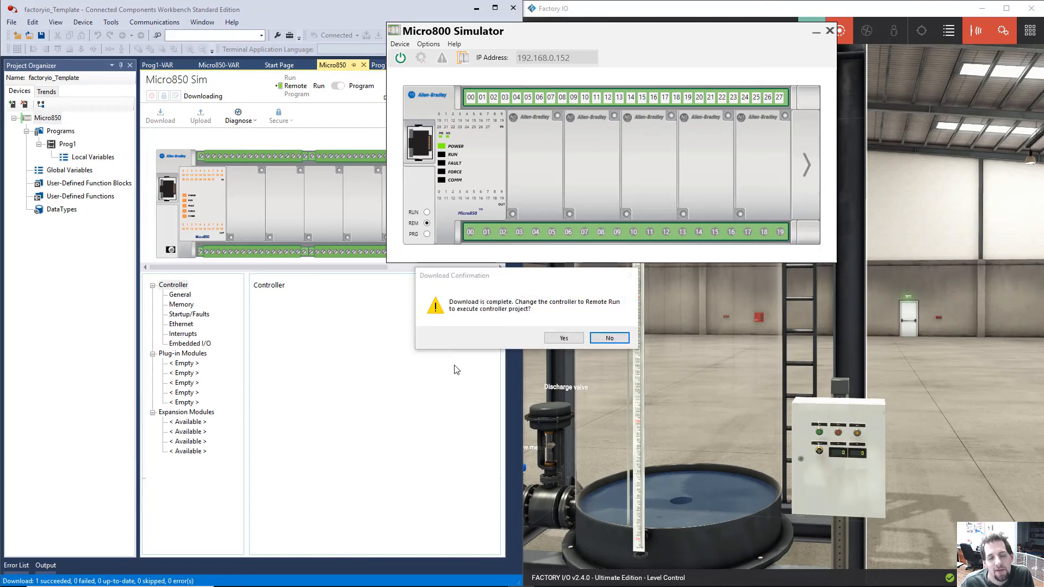
{"action": "left_click", "coordinate": [556, 336]}
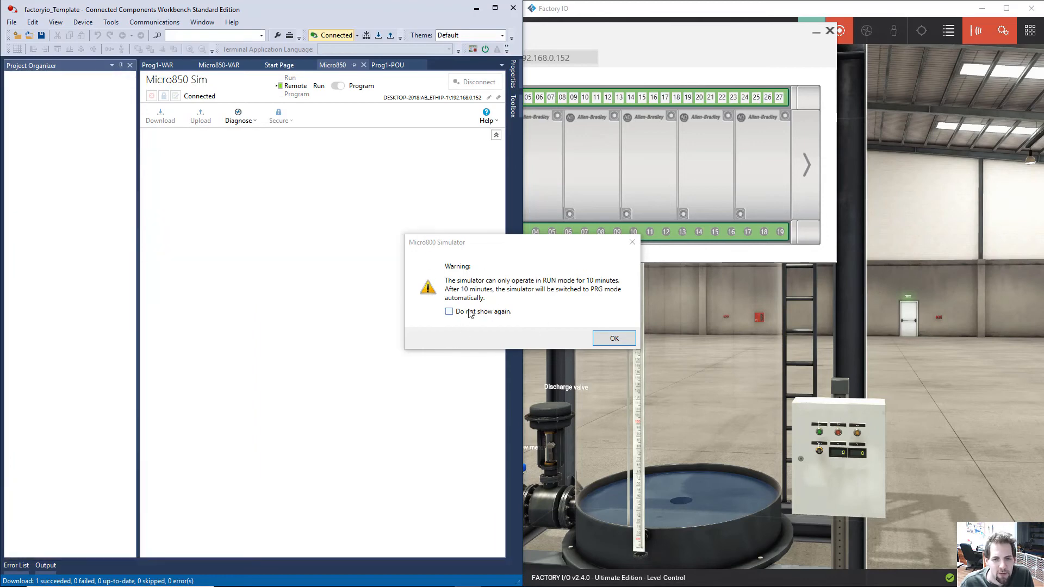
{"action": "left_click", "coordinate": [614, 339]}
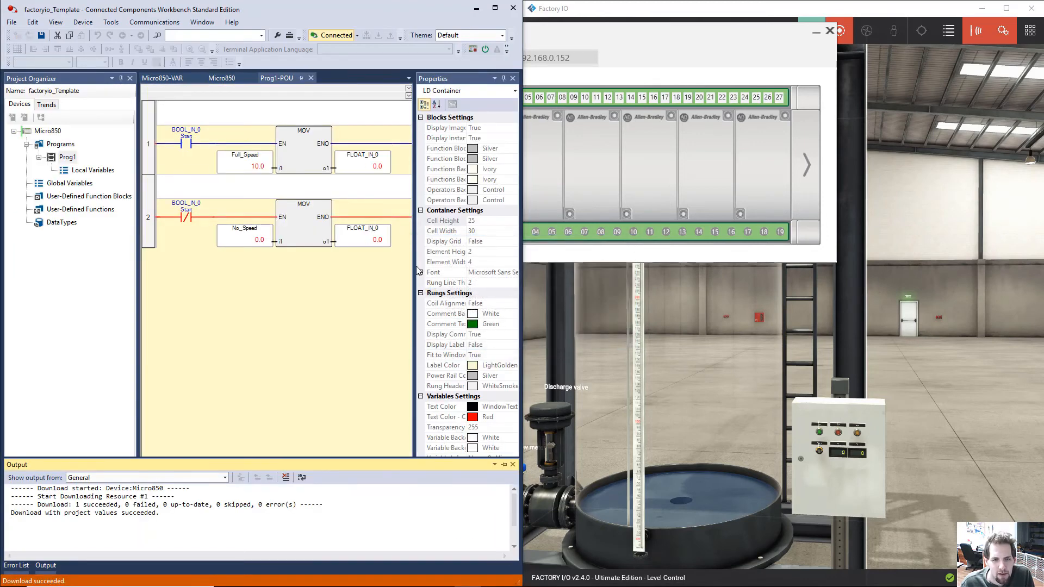
{"action": "left_click", "coordinate": [309, 320]}
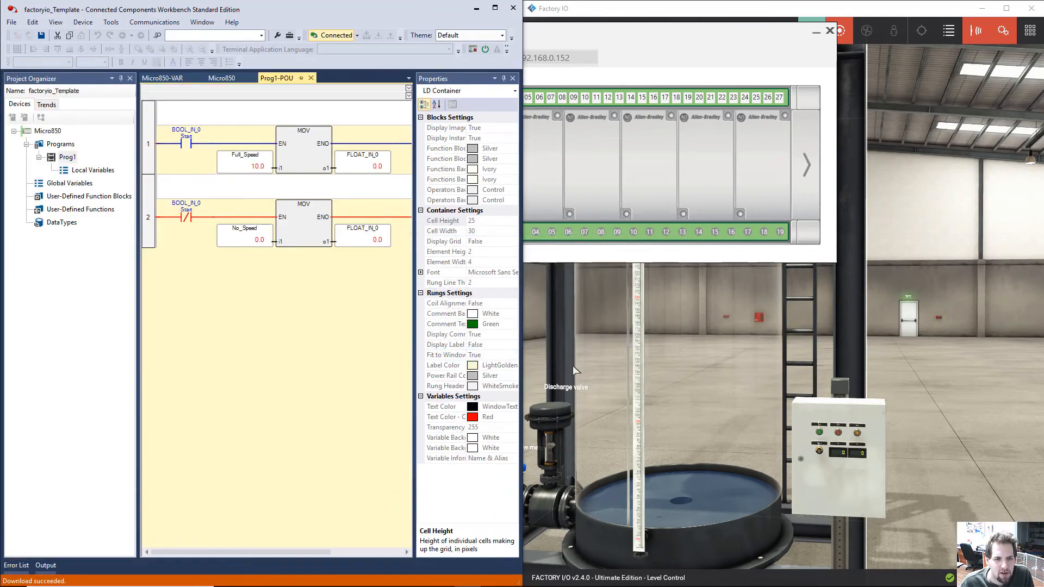
Run the Level Control scene and operate the Start button on the control panel to test the fill valve.
{"action": "left_click", "coordinate": [819, 435]}
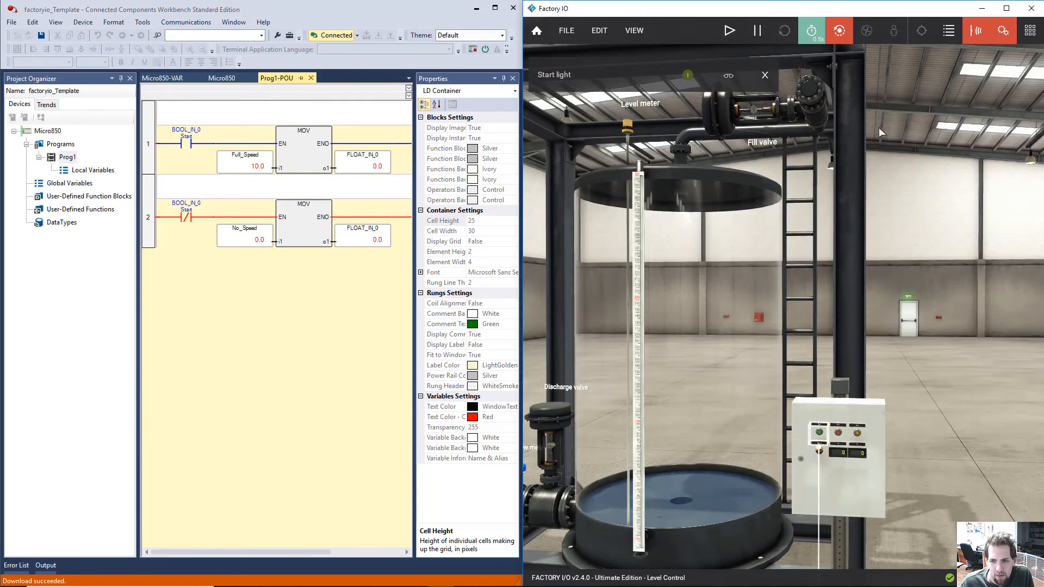
{"action": "left_click", "coordinate": [729, 31]}
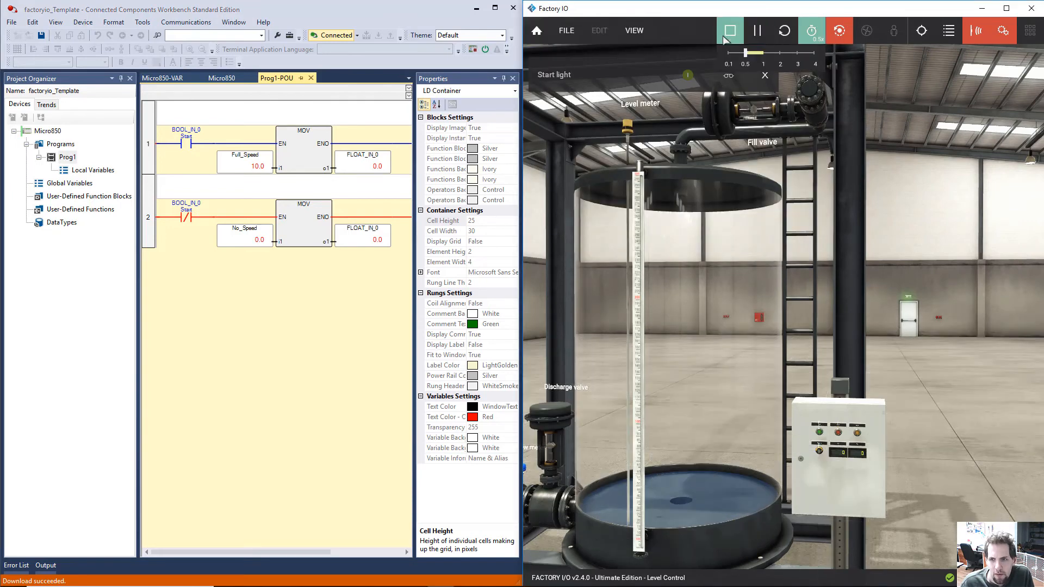
{"action": "left_click", "coordinate": [819, 434]}
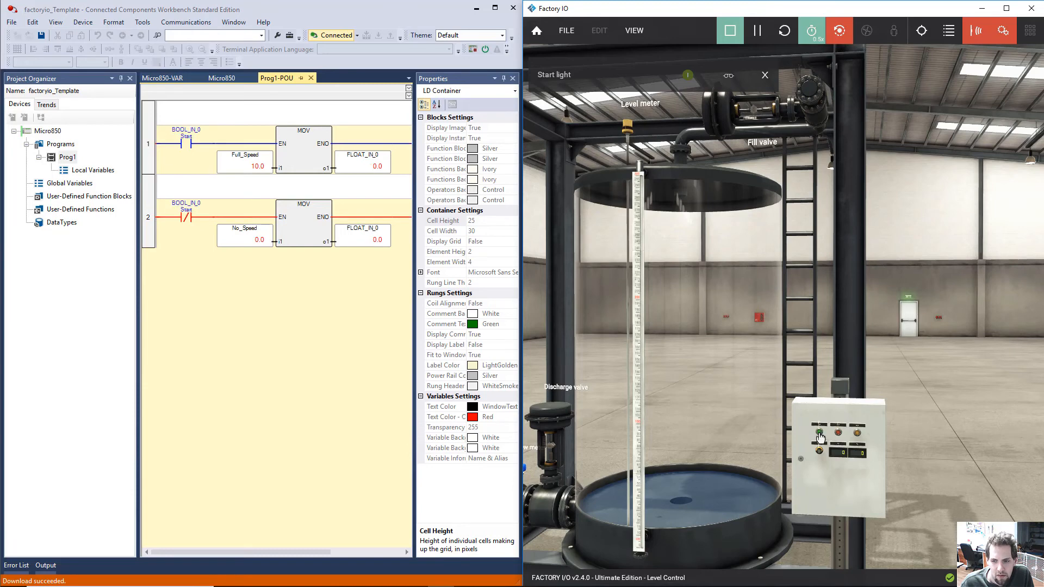
{"action": "left_click", "coordinate": [820, 435]}
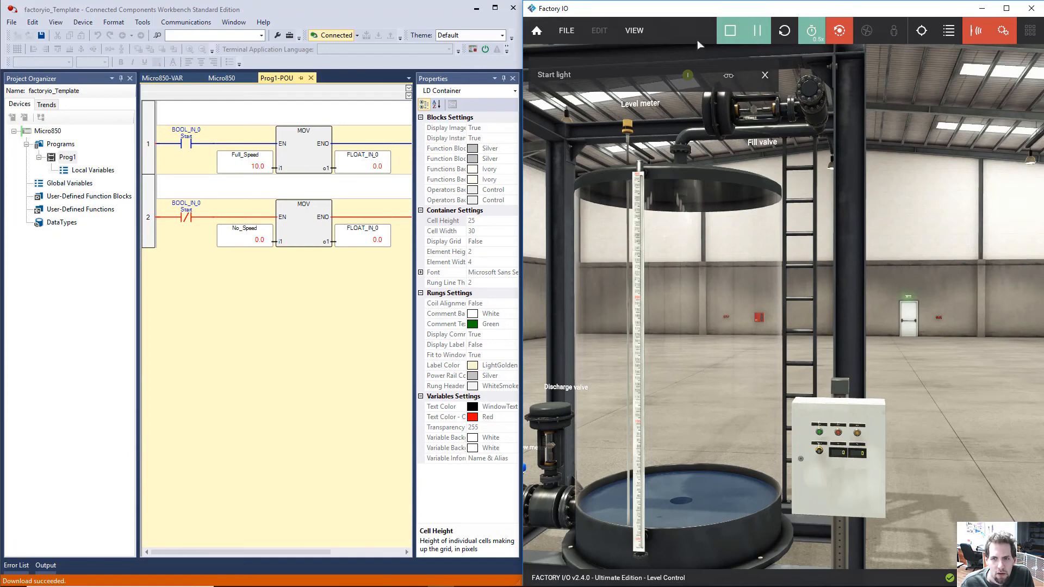
Disconnect from the controller and reassign output o1 of both MOV blocks to FLOAT_OUT_0.
{"action": "left_click", "coordinate": [374, 159]}
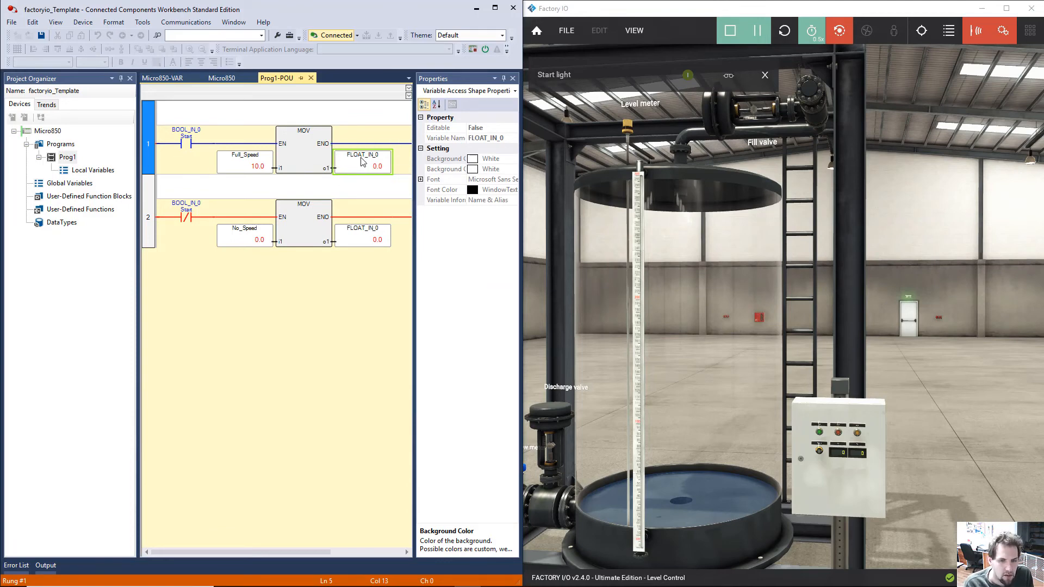
{"action": "left_click", "coordinate": [342, 37]}
{"action": "double_click", "coordinate": [361, 202]}
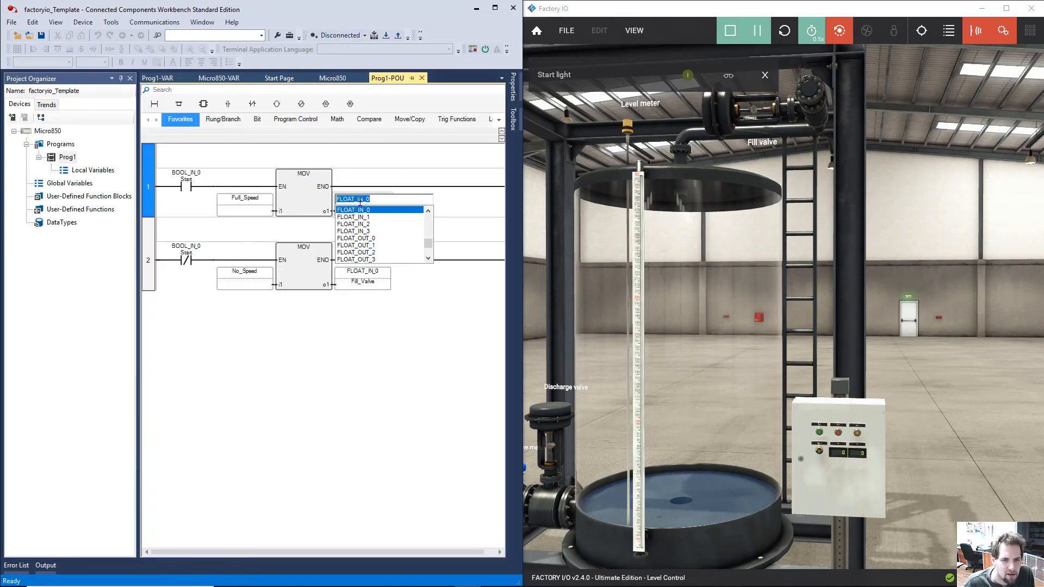
{"action": "left_click", "coordinate": [362, 238]}
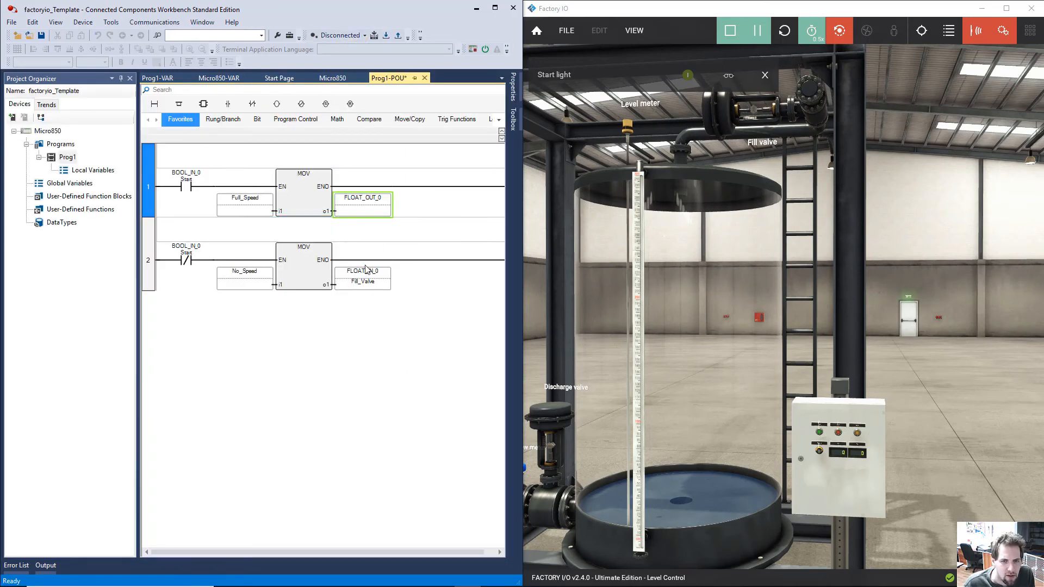
{"action": "double_click", "coordinate": [362, 272]}
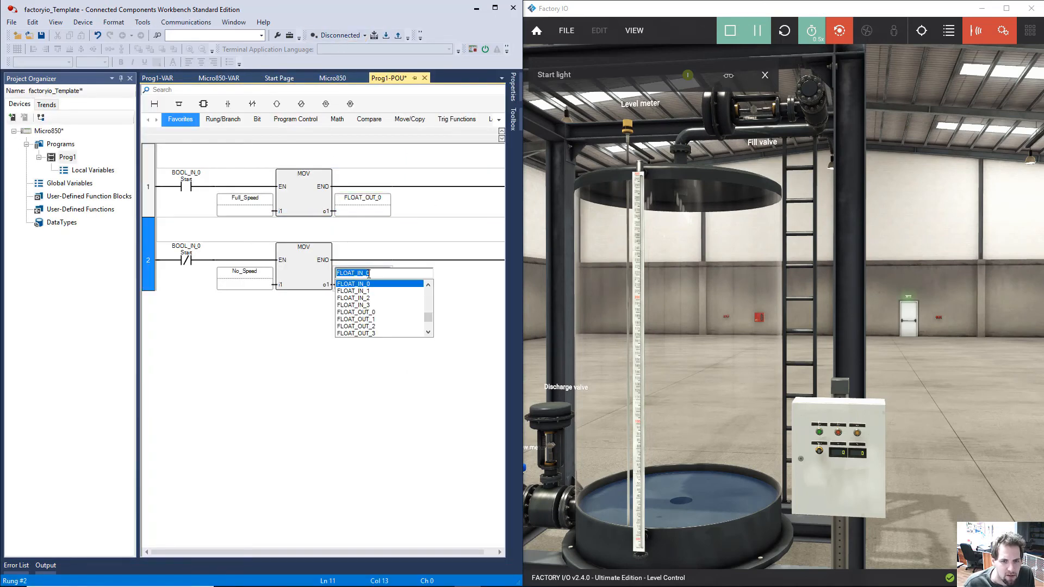
{"action": "left_click", "coordinate": [379, 315]}
Reconnect to the Micro850, download the current project to the controller and set it to Remote Run.
{"action": "left_click", "coordinate": [344, 38]}
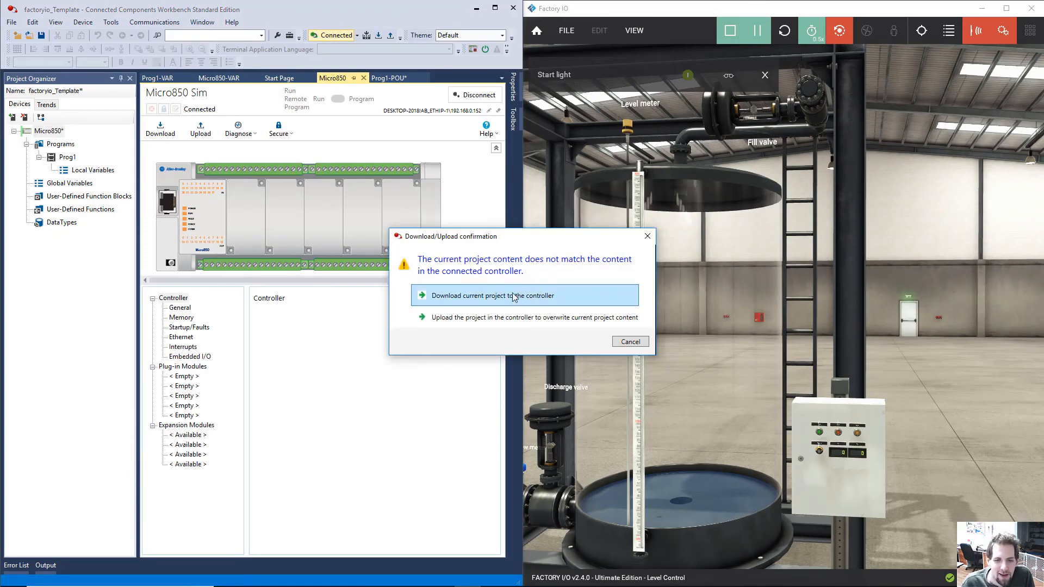
{"action": "left_click", "coordinate": [514, 295]}
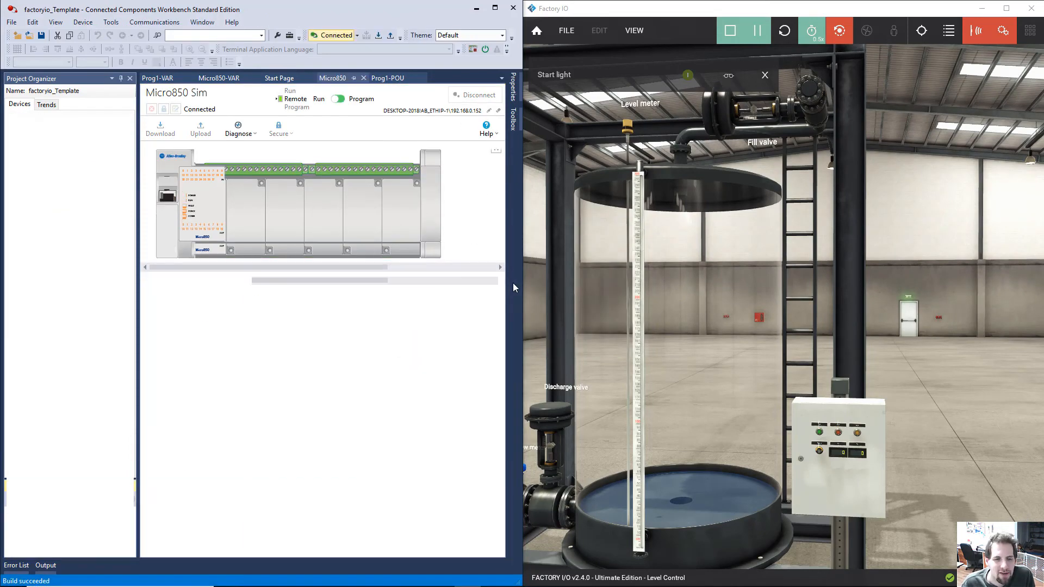
{"action": "left_click", "coordinate": [515, 312]}
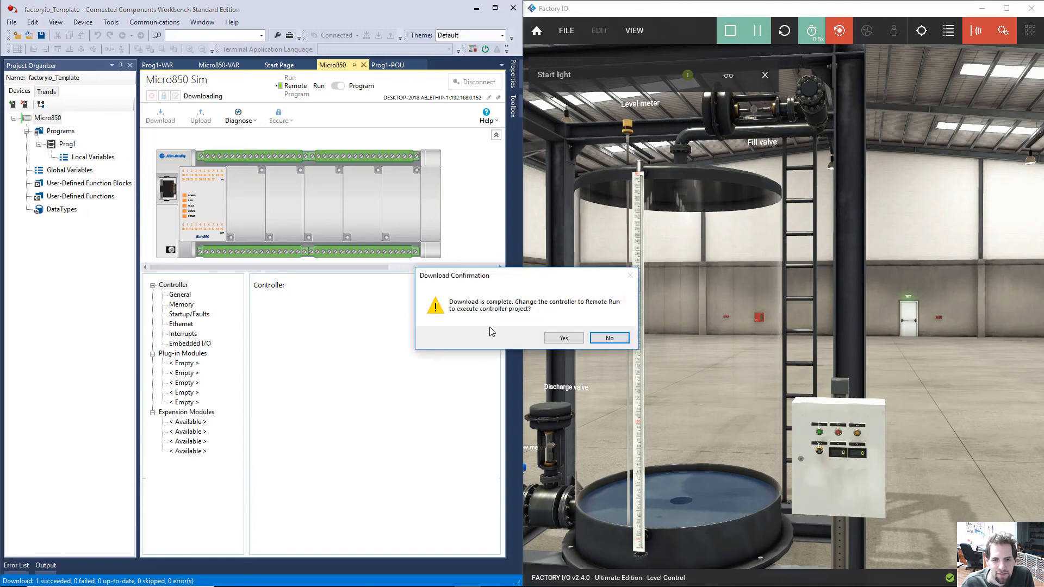
{"action": "left_click", "coordinate": [575, 339]}
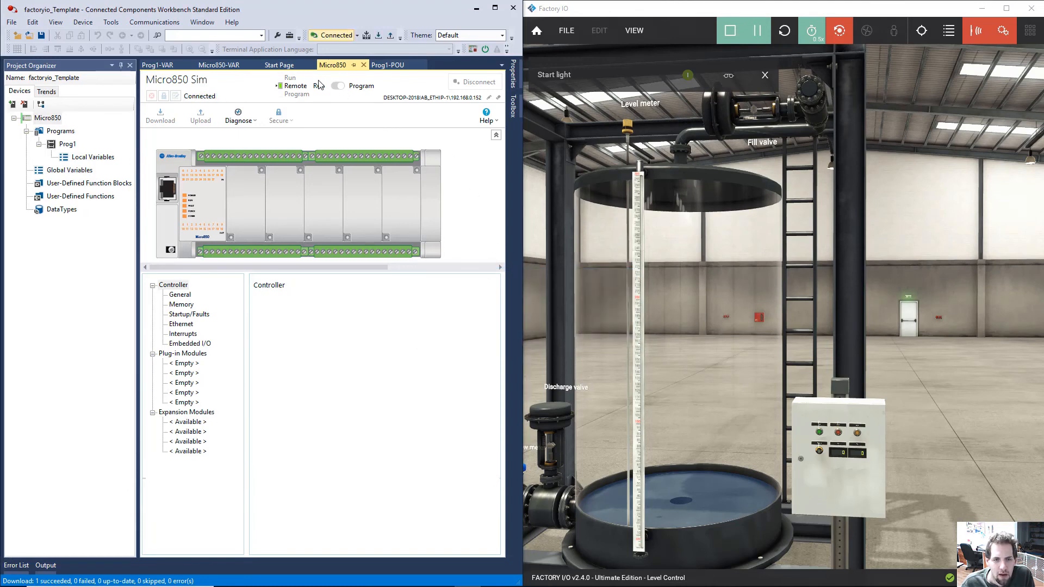
{"action": "left_click", "coordinate": [337, 86]}
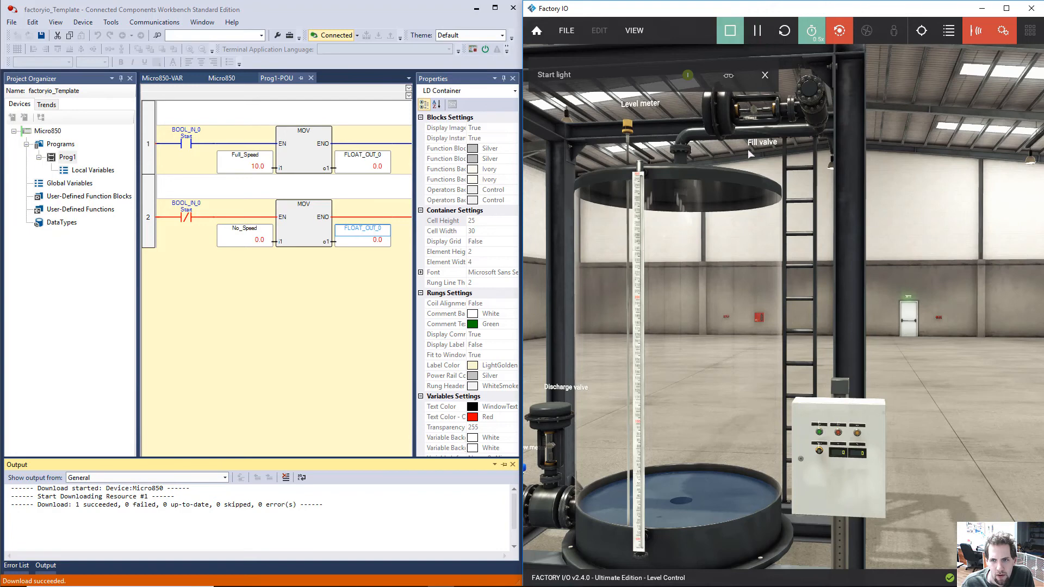
Operate the scene's Start button to test the corrected fill valve logic.
{"action": "left_click", "coordinate": [819, 435]}
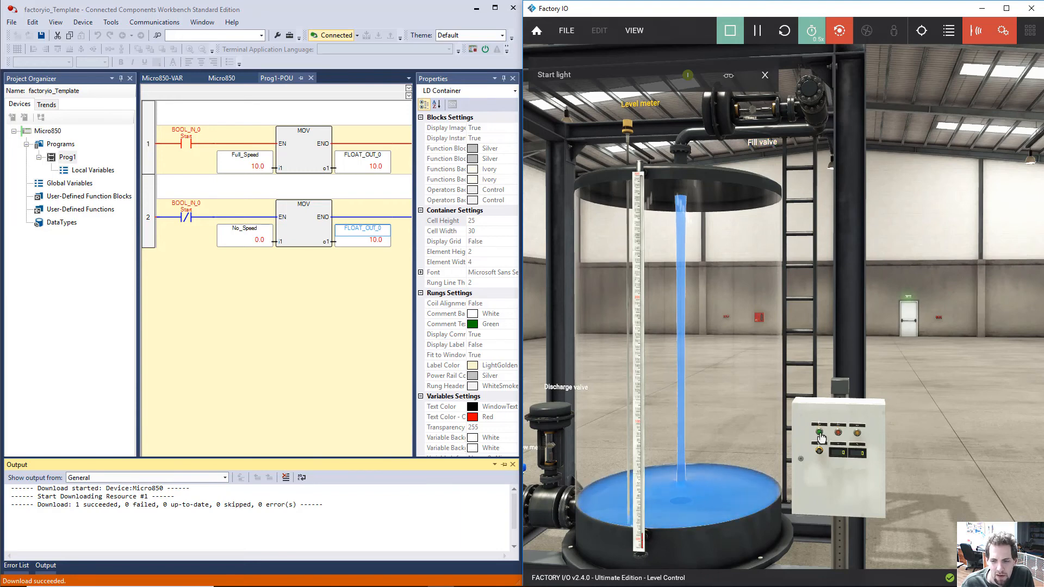
Operate the control panel's Start button once more to shut the fill valve.
{"action": "left_click", "coordinate": [821, 438]}
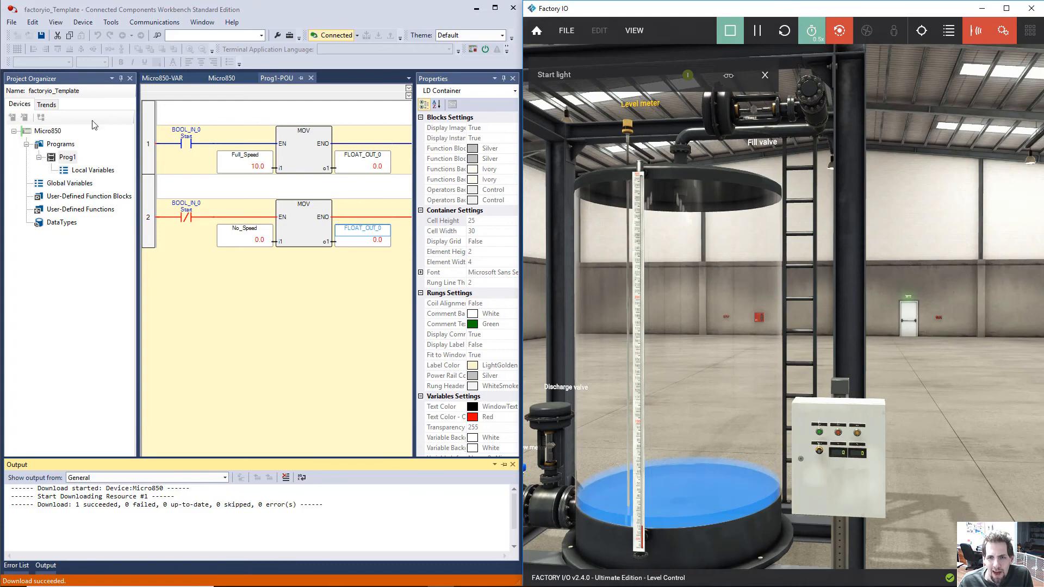
Browse the built-in example scenes from From A to B through Sorting Station and return to the Level Control scene.
{"action": "left_click", "coordinate": [537, 30]}
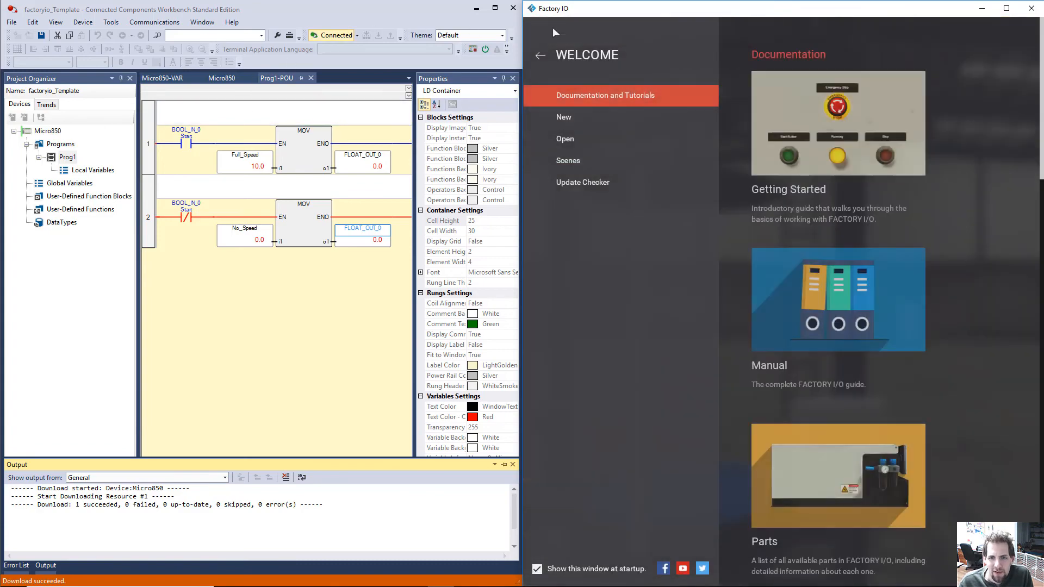
{"action": "left_click", "coordinate": [576, 159]}
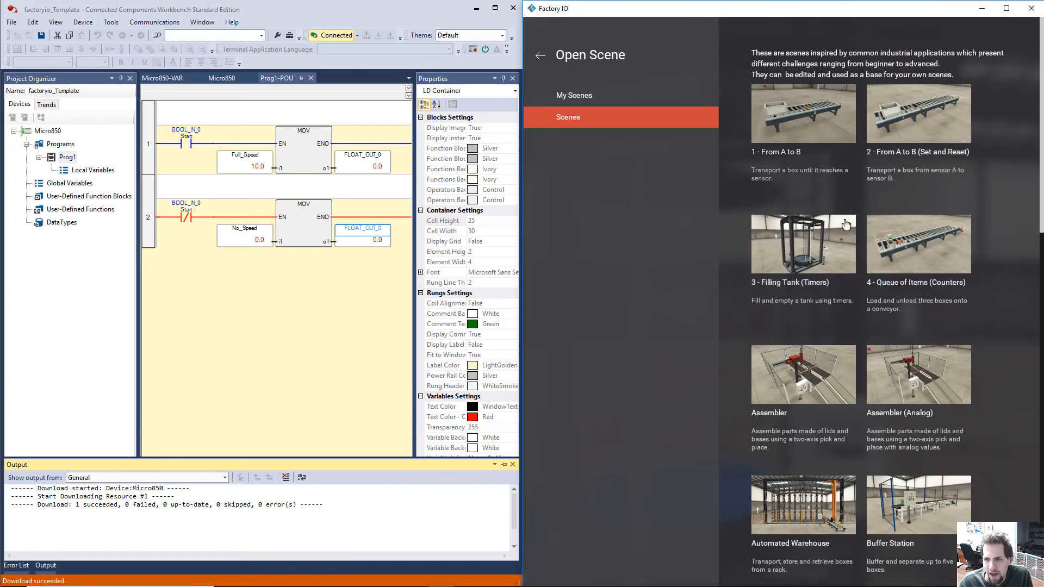
{"action": "scroll", "coordinate": [840, 327], "scroll_direction": "down", "scroll_amount": 2}
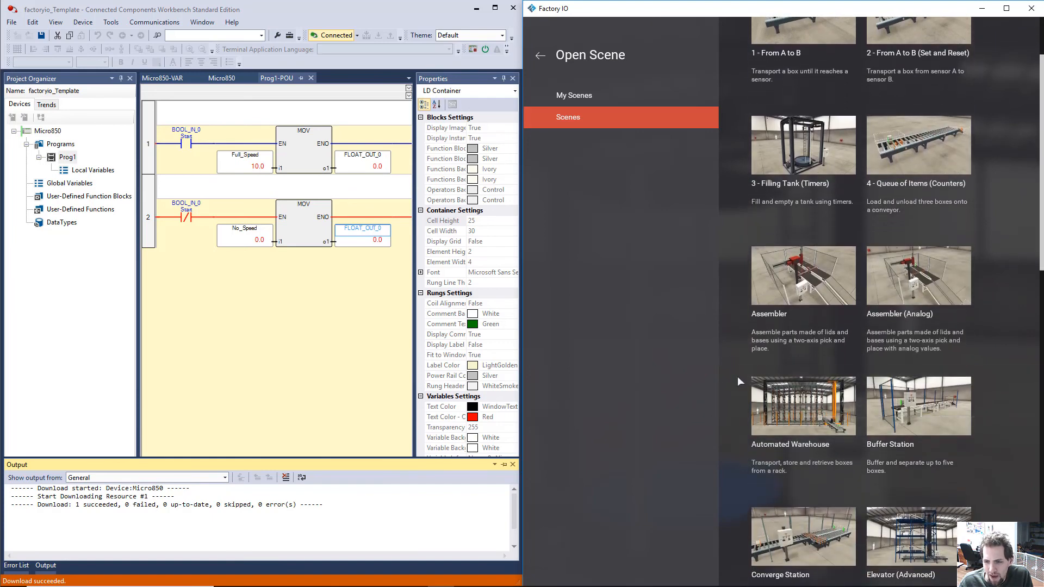
{"action": "scroll", "coordinate": [867, 445], "scroll_direction": "down", "scroll_amount": 4}
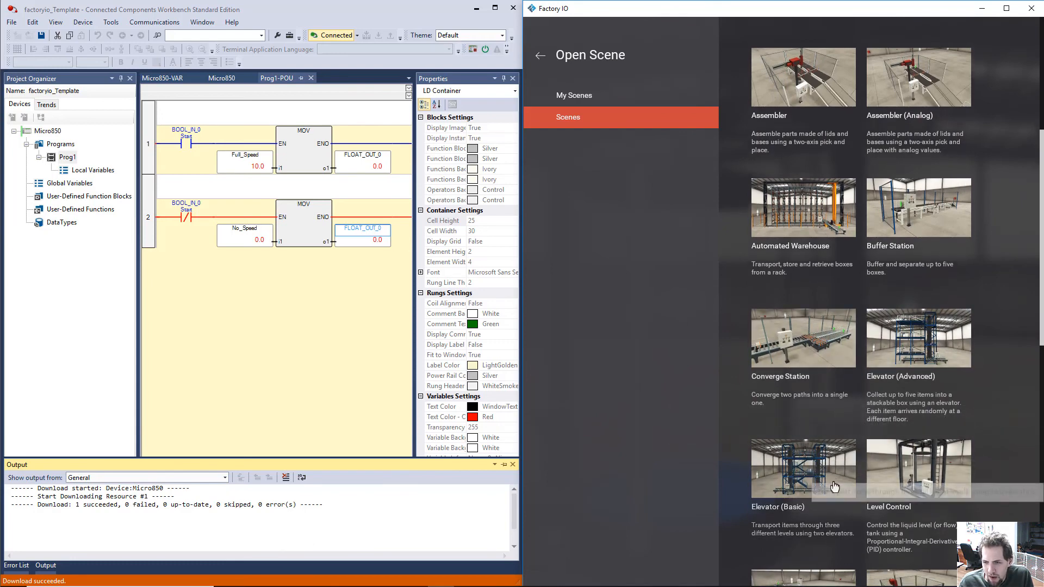
{"action": "scroll", "coordinate": [814, 376], "scroll_direction": "down", "scroll_amount": 2}
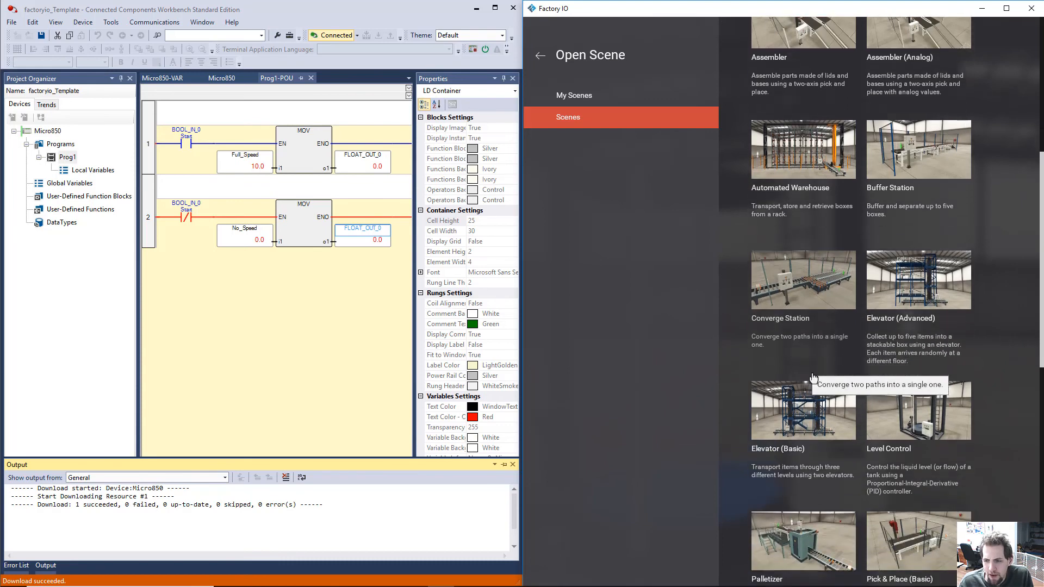
{"action": "scroll", "coordinate": [814, 377], "scroll_direction": "down", "scroll_amount": 2}
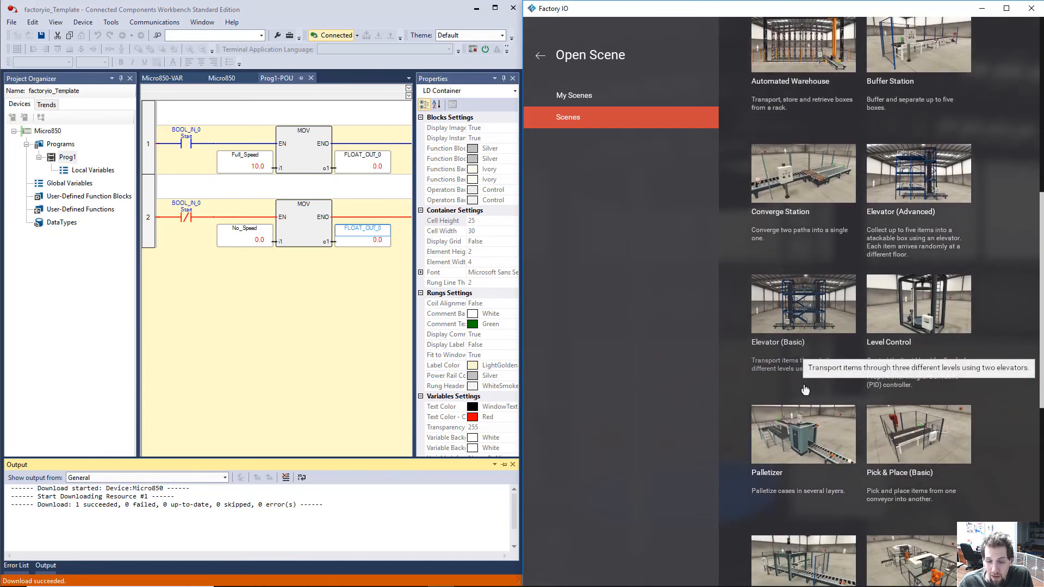
{"action": "scroll", "coordinate": [758, 345], "scroll_direction": "down", "scroll_amount": 2}
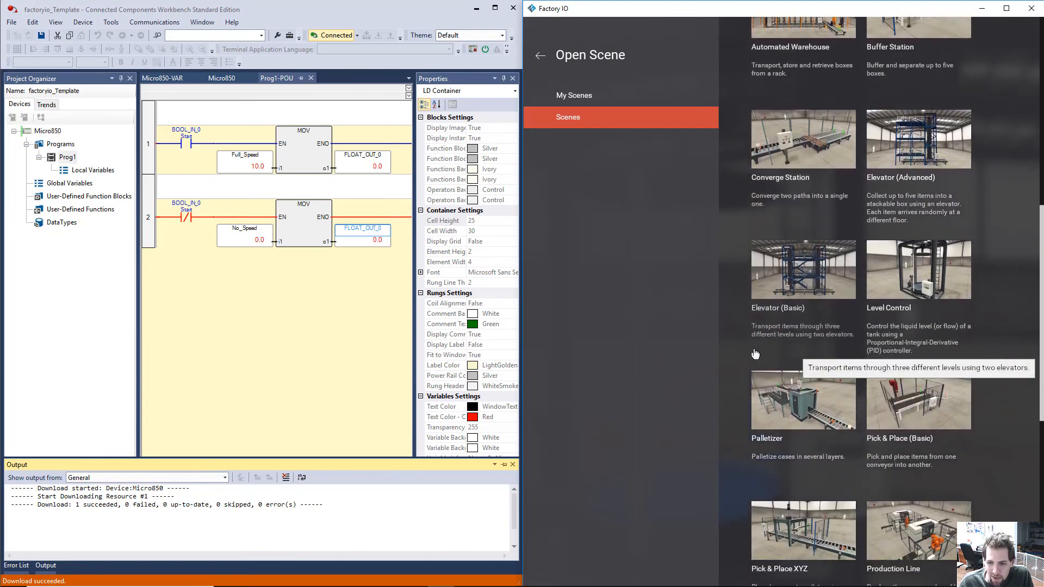
{"action": "scroll", "coordinate": [748, 350], "scroll_direction": "down", "scroll_amount": 4}
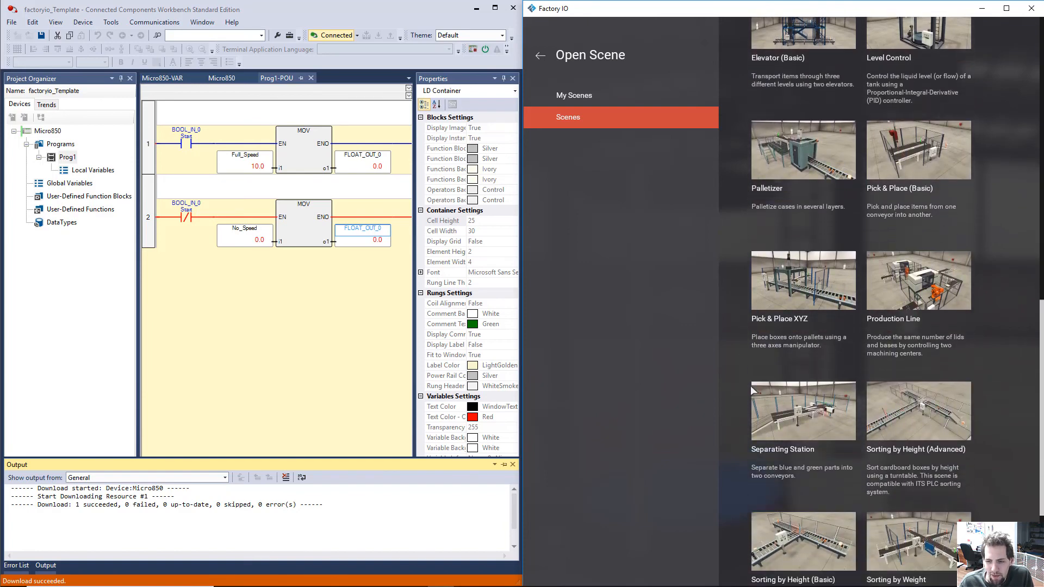
{"action": "scroll", "coordinate": [736, 406], "scroll_direction": "down", "scroll_amount": 2}
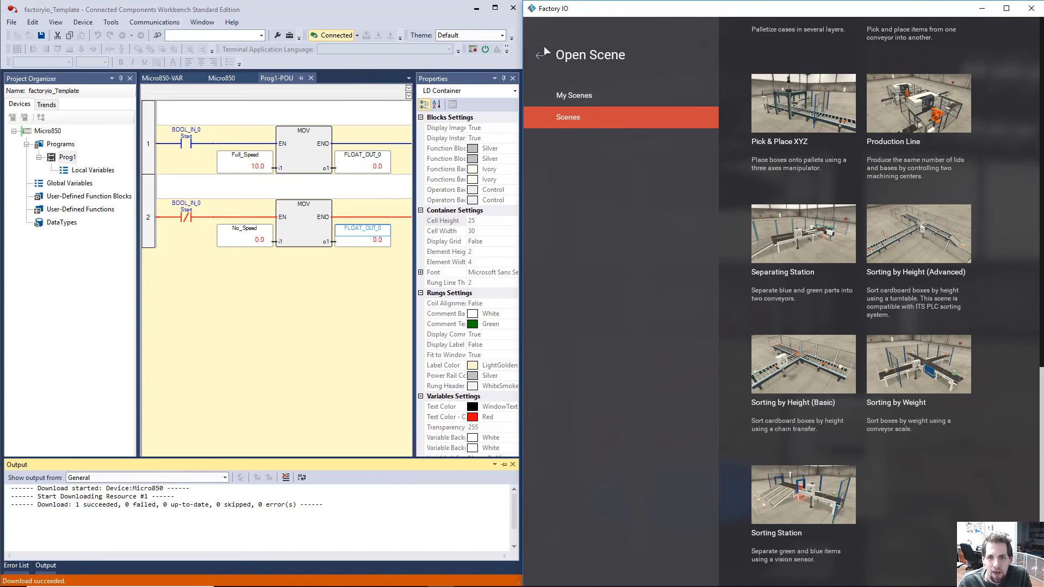
{"action": "left_click", "coordinate": [334, 312]}
{"action": "left_click", "coordinate": [540, 57]}
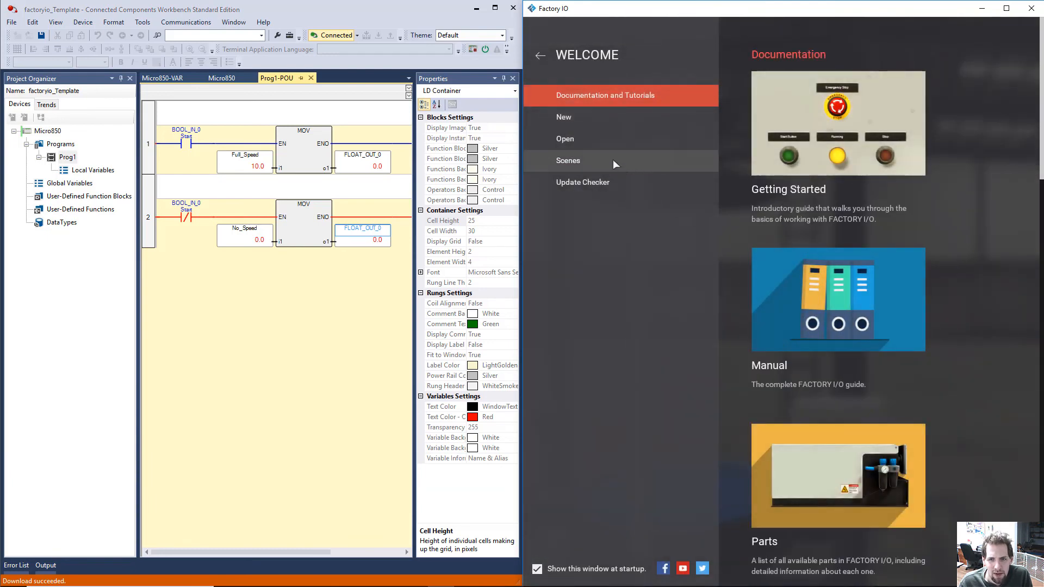
{"action": "left_click", "coordinate": [540, 55]}
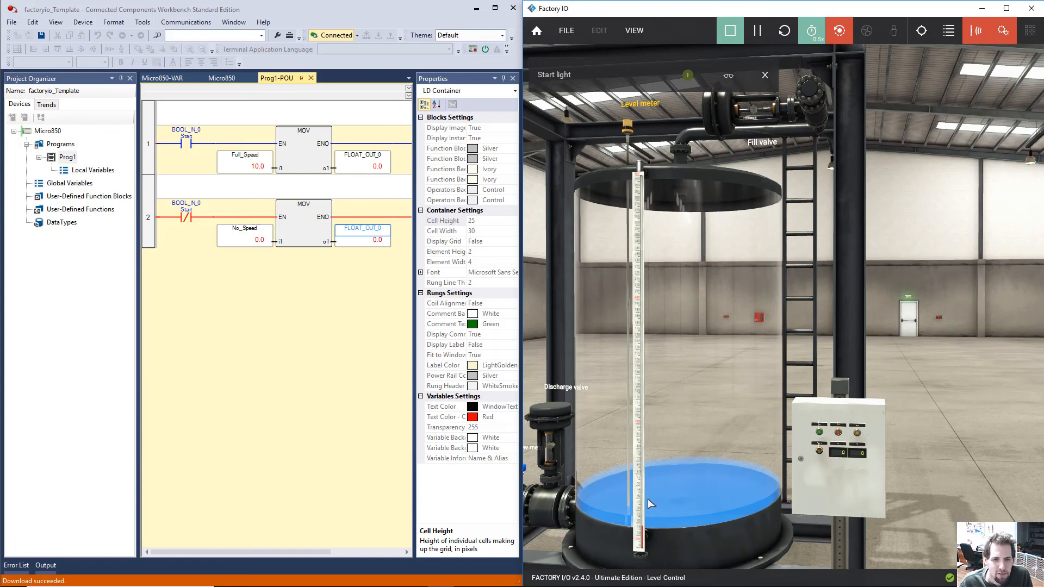
Force the scene's discharge valve open to 2.8.
{"action": "left_click", "coordinate": [563, 395]}
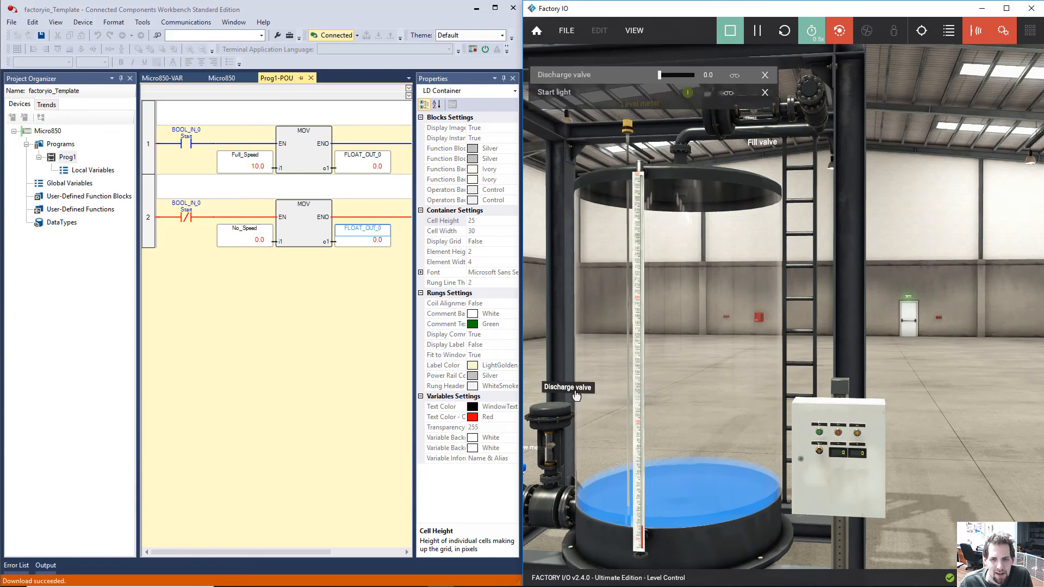
{"action": "left_click_drag", "start_coordinate": [659, 75], "coordinate": [674, 79]}
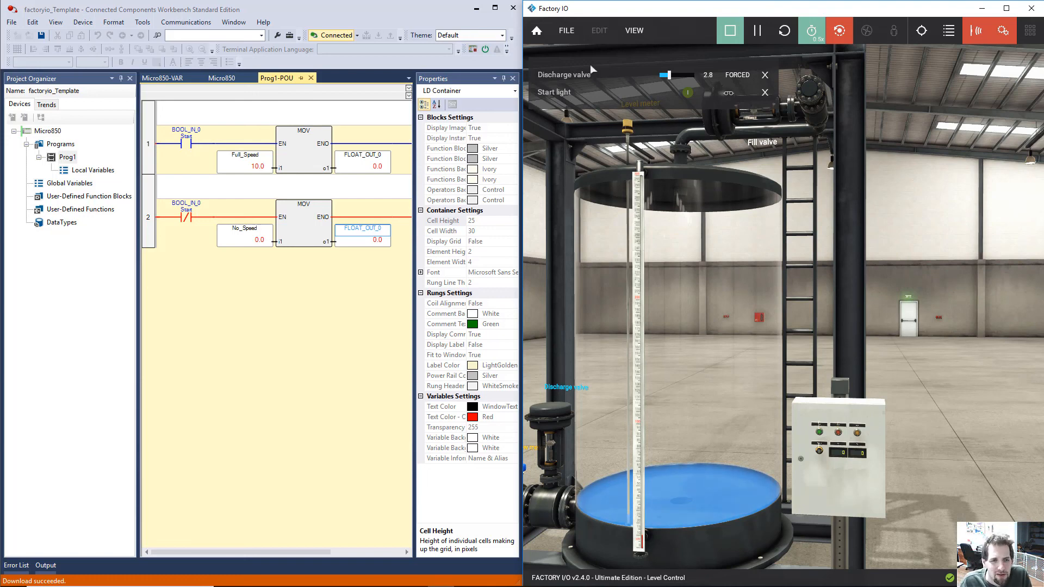
Disconnect from the controller and insert a CTU counter block after the MOV block on rung 2 of Prog1.
{"action": "left_click", "coordinate": [315, 35]}
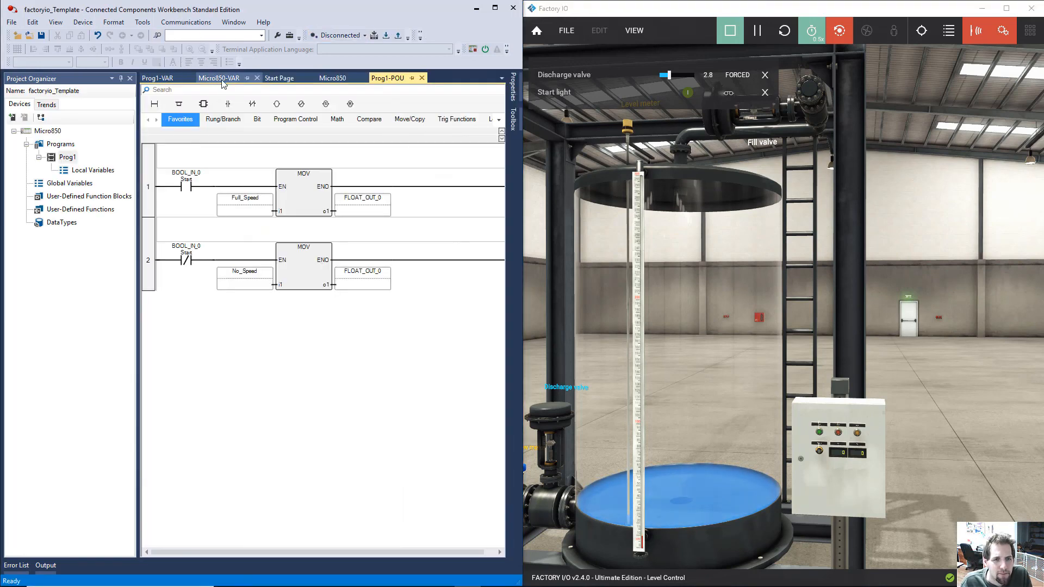
{"action": "left_click", "coordinate": [498, 120]}
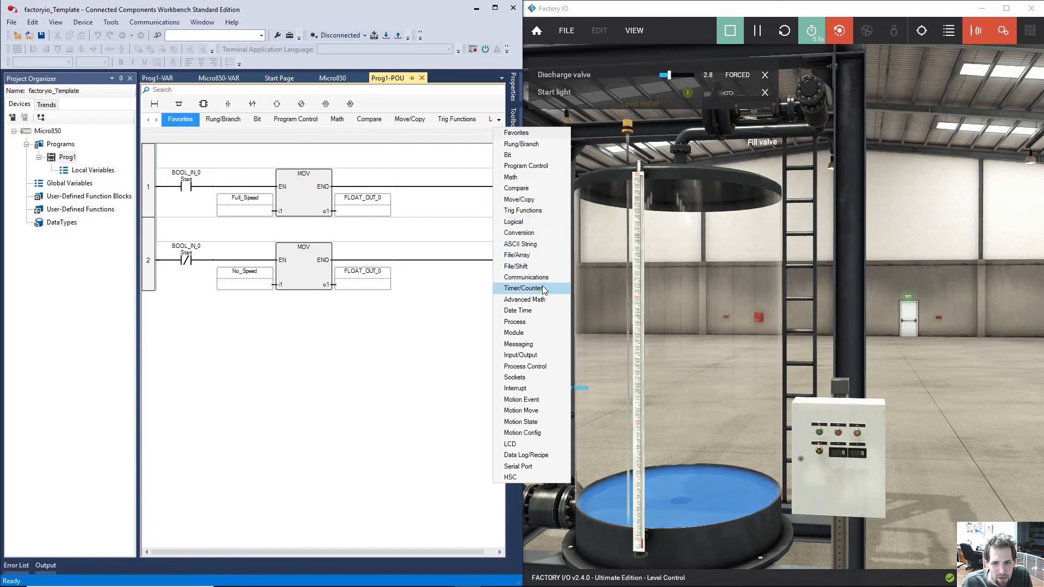
{"action": "left_click", "coordinate": [523, 288]}
{"action": "left_click_drag", "start_coordinate": [228, 103], "coordinate": [389, 259]}
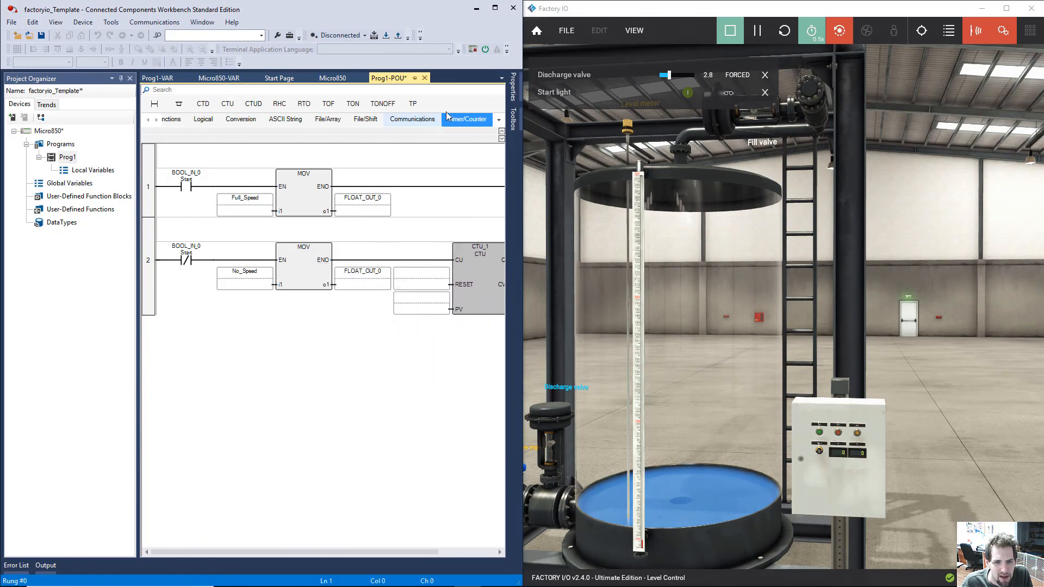
{"action": "left_click", "coordinate": [494, 8]}
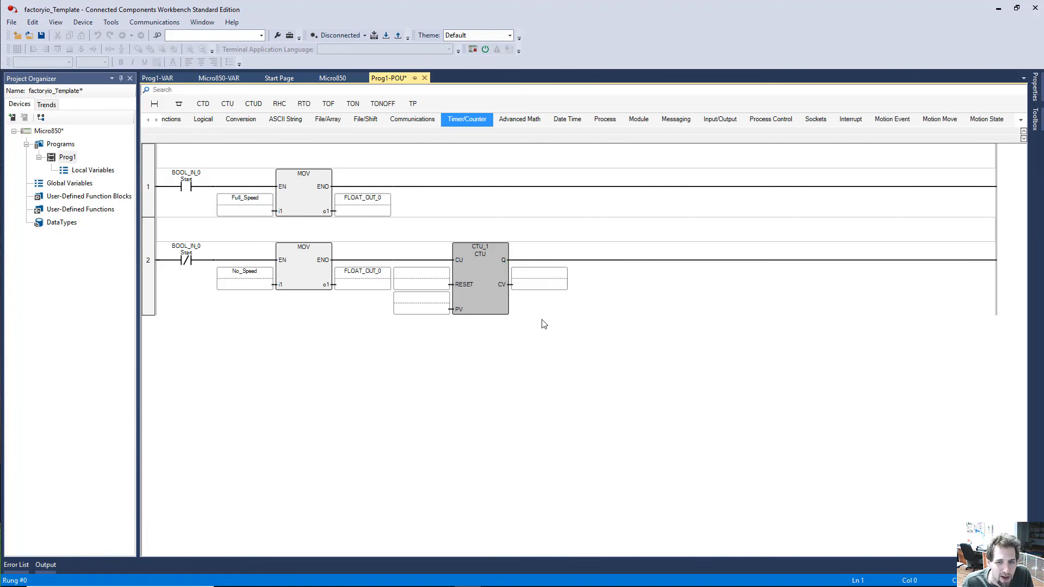
Add a direct coil to rung 2, after the Q output of the CTU block.
{"action": "left_click", "coordinate": [504, 265]}
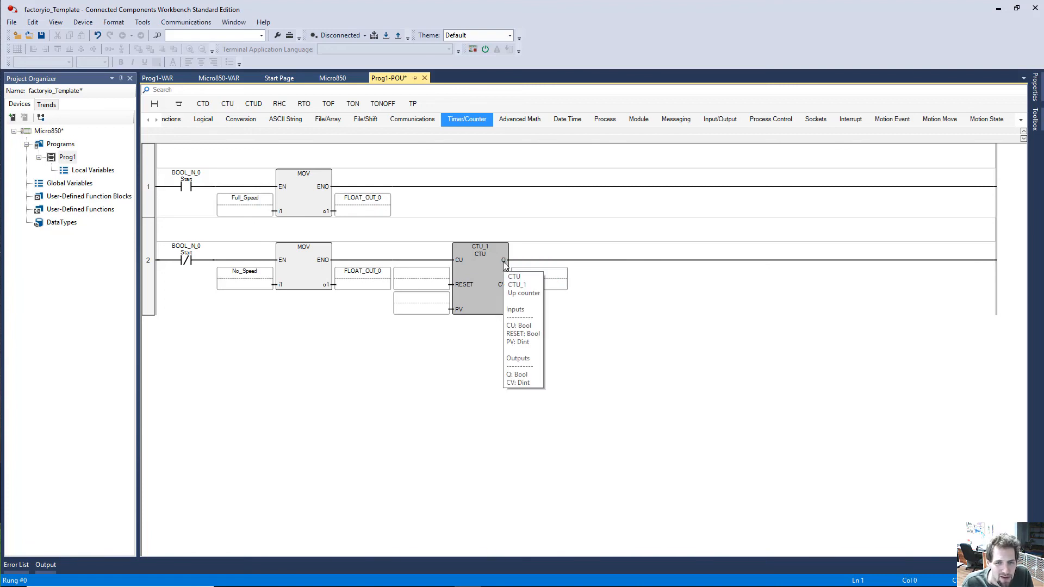
{"action": "left_click", "coordinate": [503, 262]}
{"action": "left_click", "coordinate": [171, 119]}
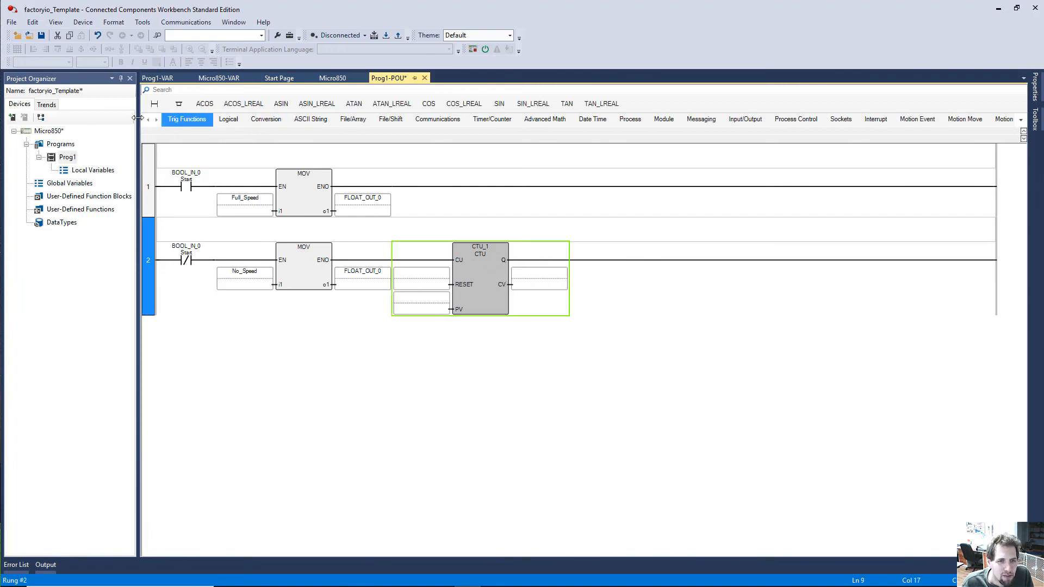
{"action": "left_click", "coordinate": [148, 121]}
{"action": "left_click", "coordinate": [148, 121]}
{"action": "left_click", "coordinate": [148, 120]}
{"action": "left_click", "coordinate": [173, 119]}
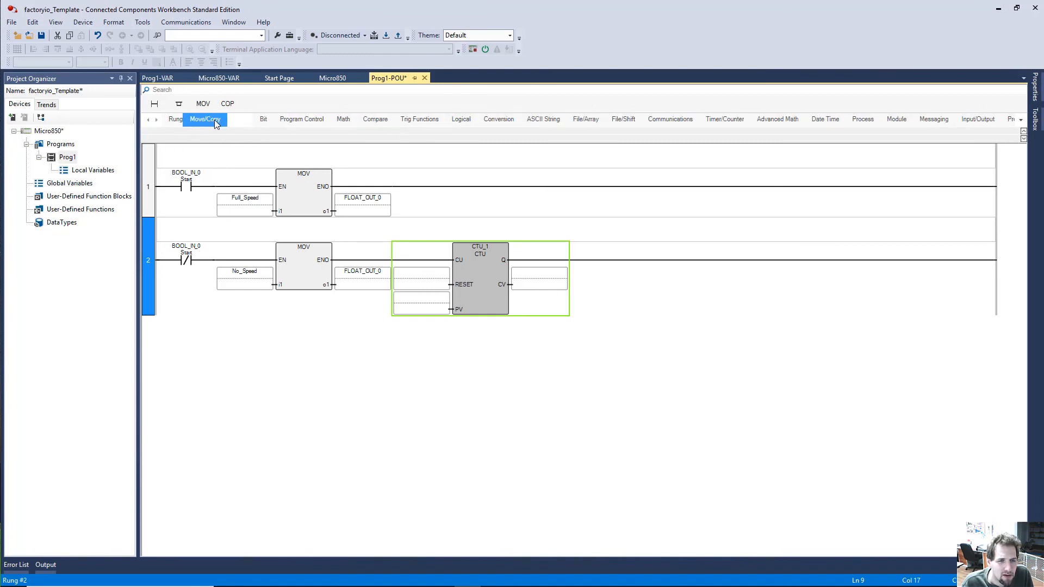
{"action": "left_click", "coordinate": [147, 119]}
{"action": "left_click", "coordinate": [147, 120]}
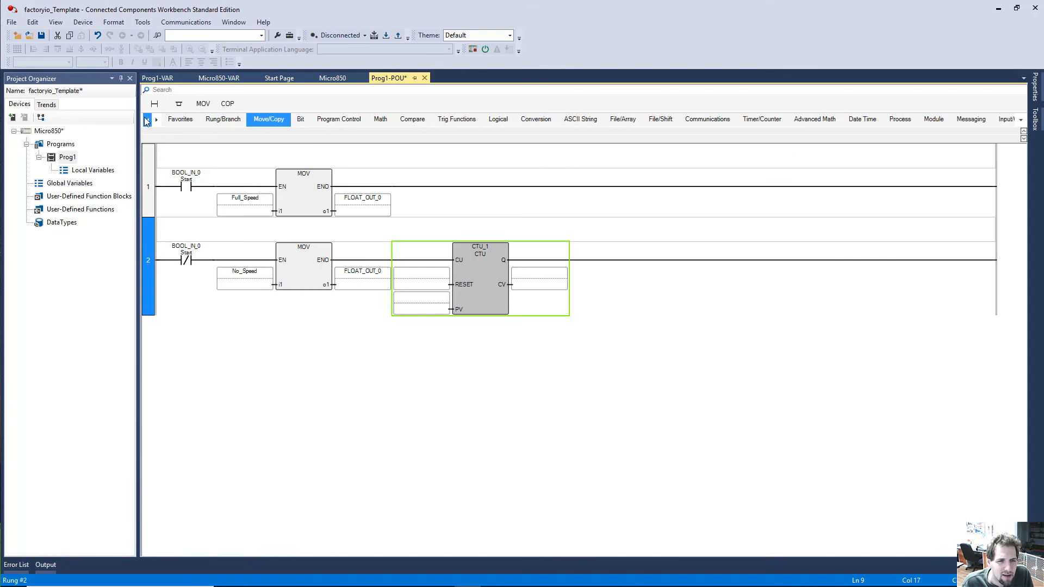
{"action": "left_click", "coordinate": [180, 119]}
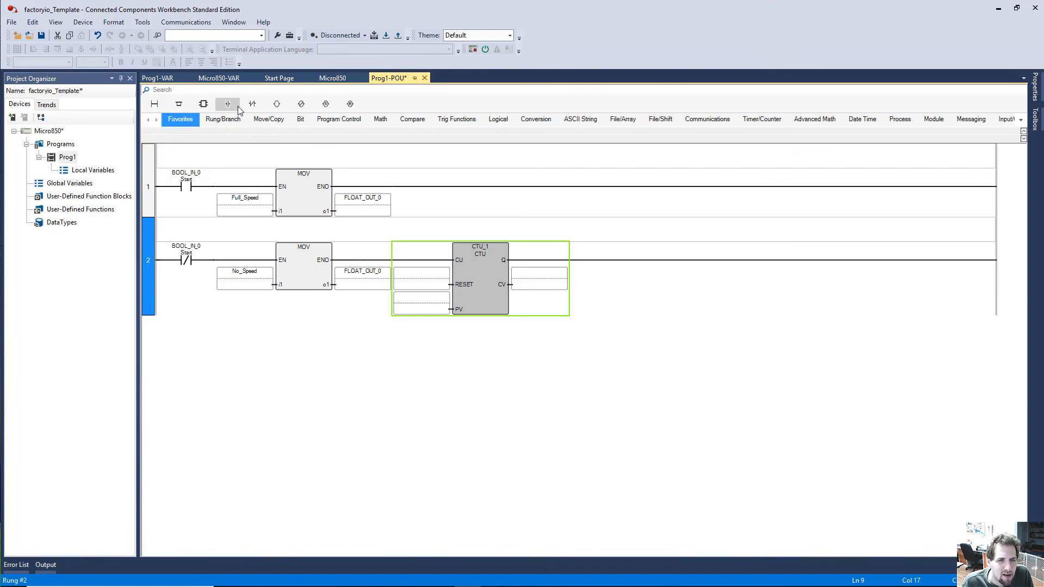
{"action": "double_click", "coordinate": [276, 104]}
{"action": "left_click", "coordinate": [871, 257]}
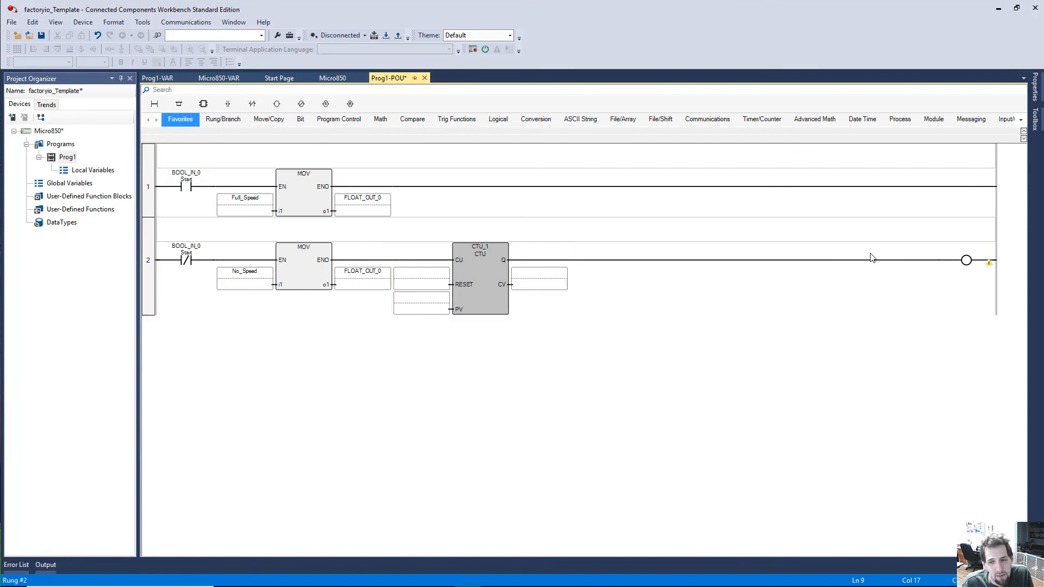
{"action": "left_click", "coordinate": [969, 264]}
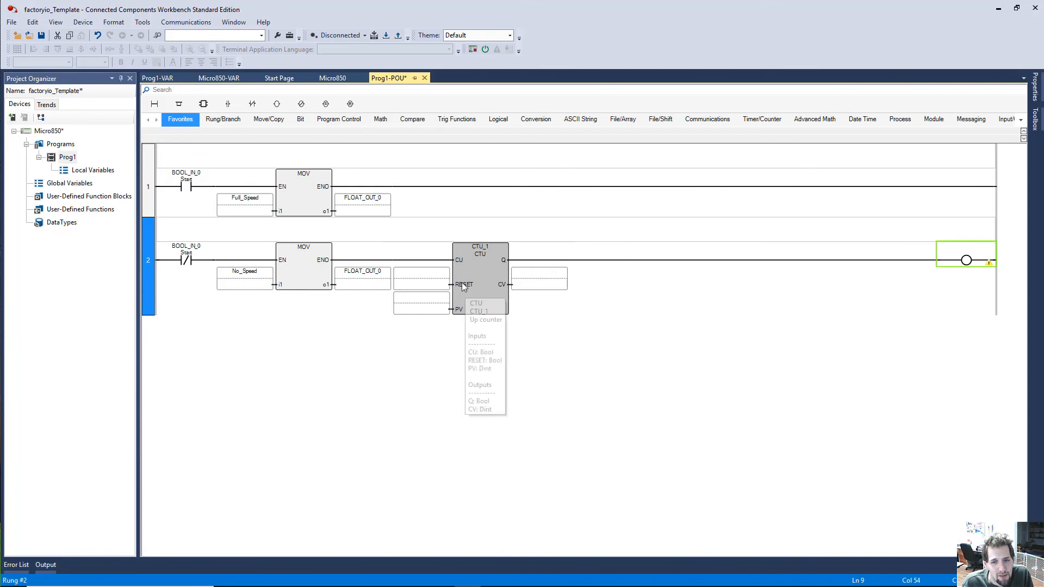
{"action": "left_click", "coordinate": [429, 278]}
{"action": "double_click", "coordinate": [435, 298]}
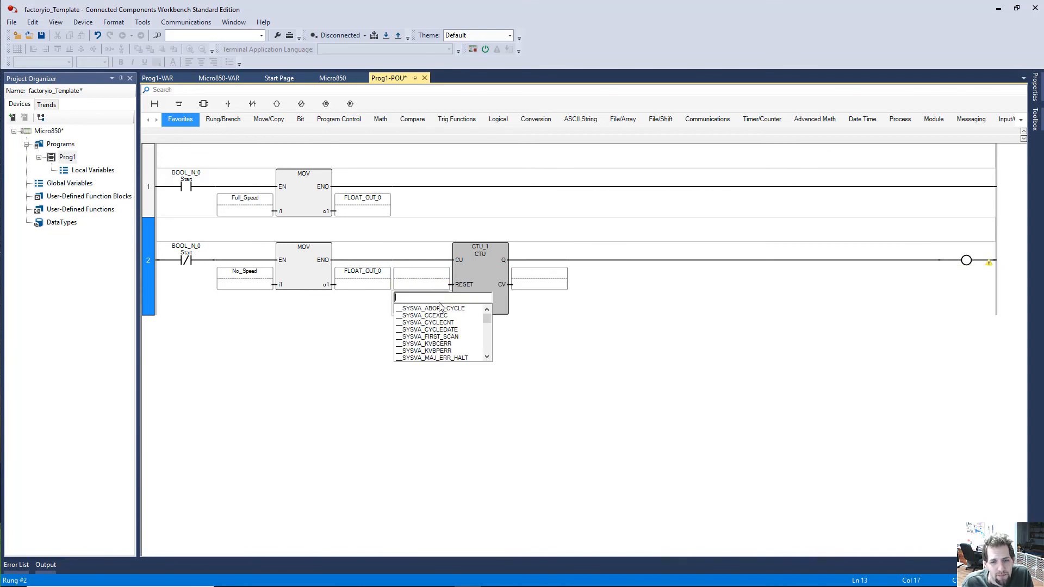
{"action": "left_click", "coordinate": [372, 321]}
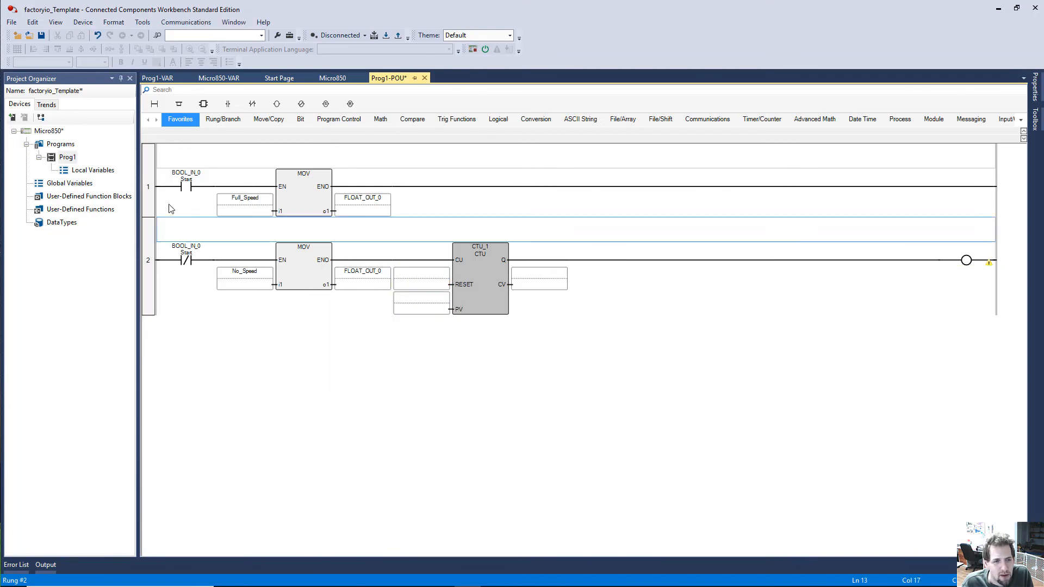
Examine the members of CTU_1 in Prog1's local variables and return to the ladder program.
{"action": "left_click", "coordinate": [67, 158]}
{"action": "double_click", "coordinate": [76, 170]}
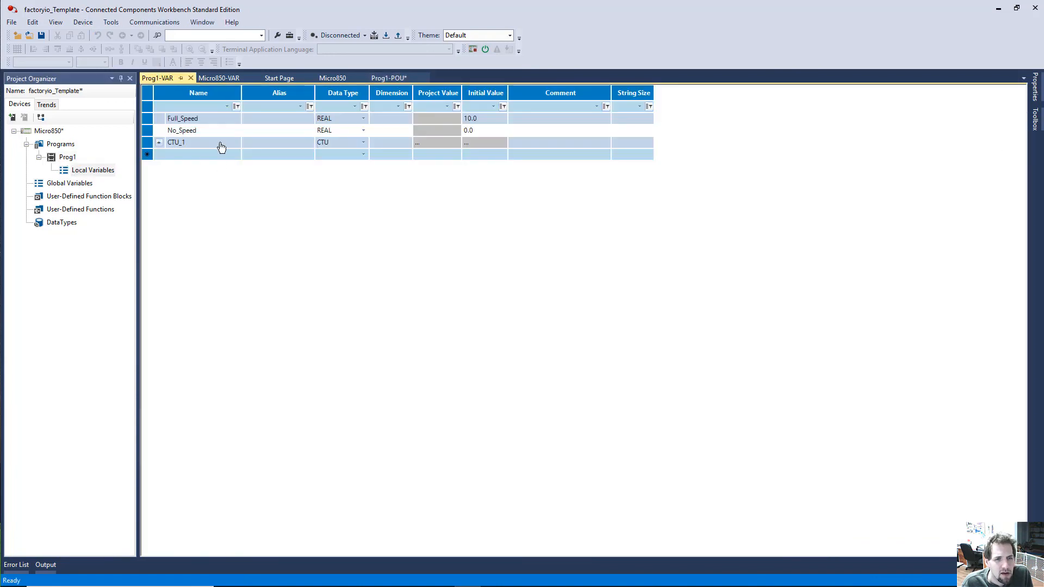
{"action": "left_click", "coordinate": [203, 156]}
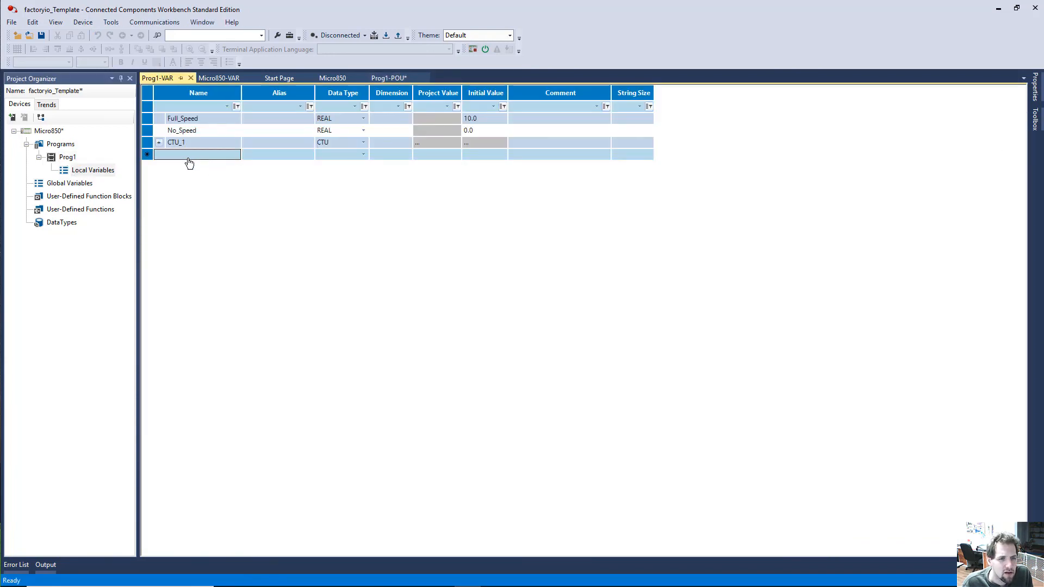
{"action": "left_click", "coordinate": [158, 143]}
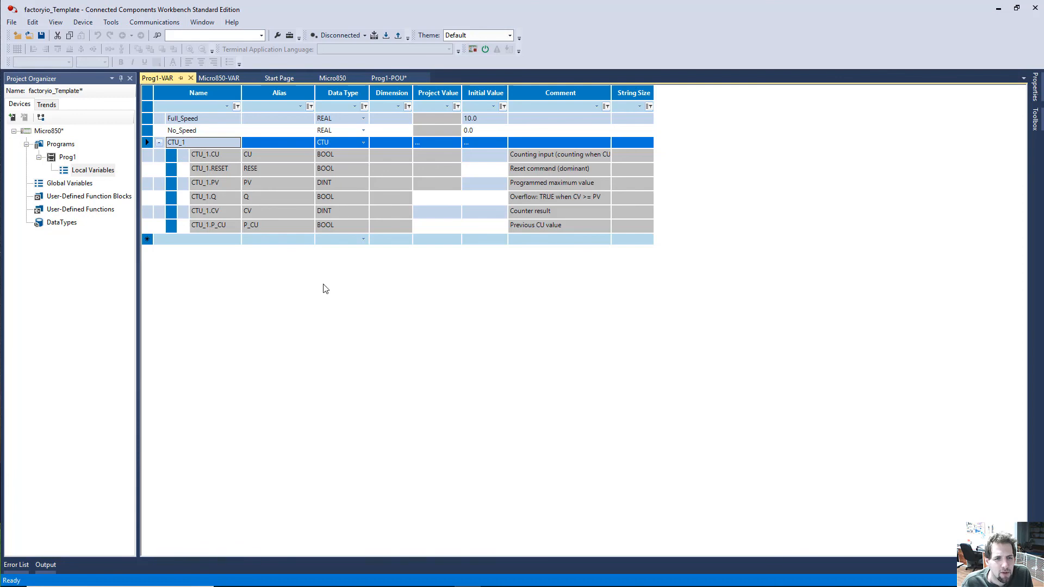
{"action": "double_click", "coordinate": [68, 157]}
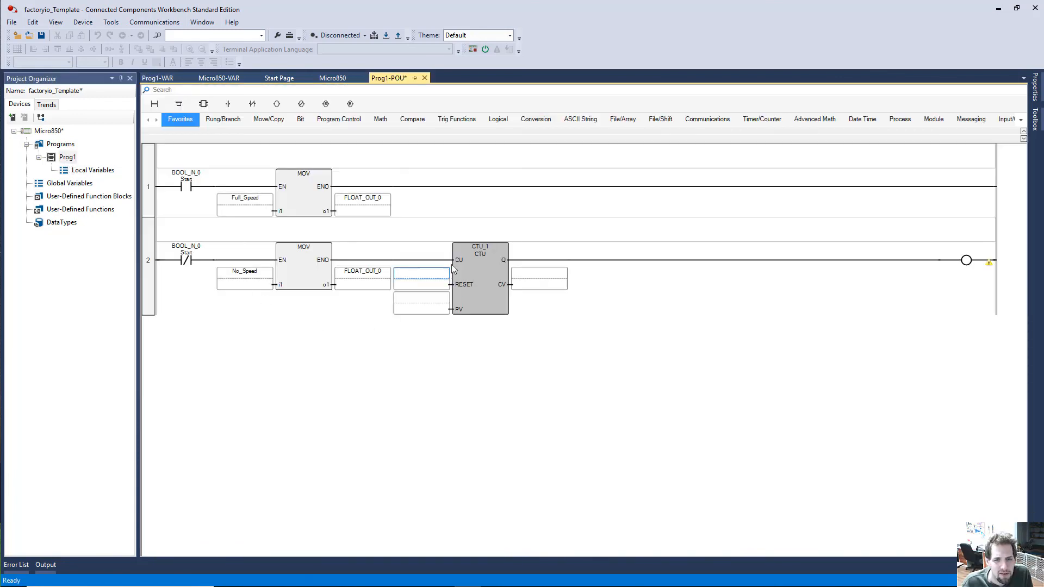
{"action": "left_click", "coordinate": [476, 256]}
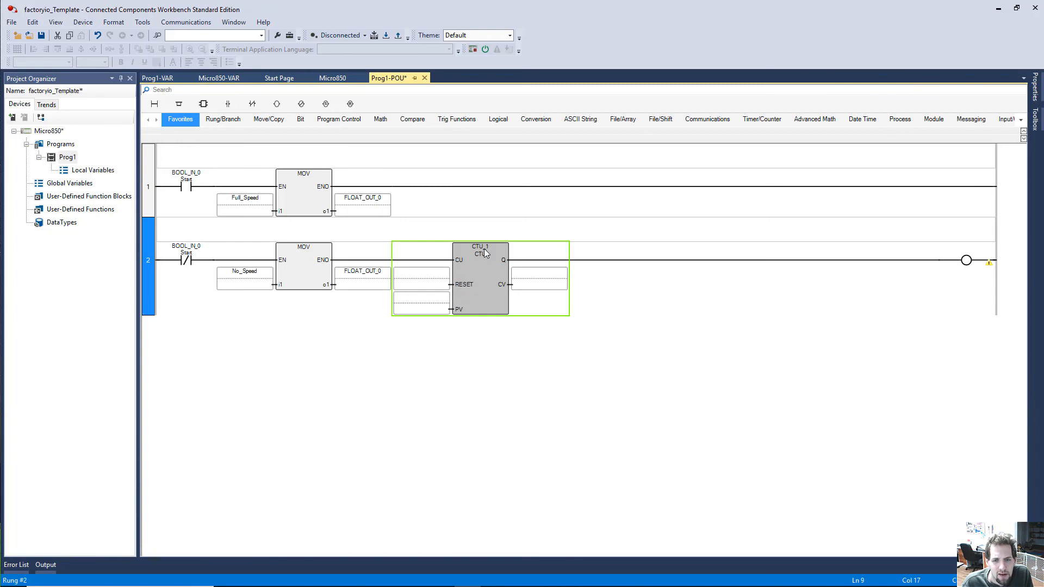
{"action": "type", "text": "ATAN"}
{"action": "key", "text": "Return"}
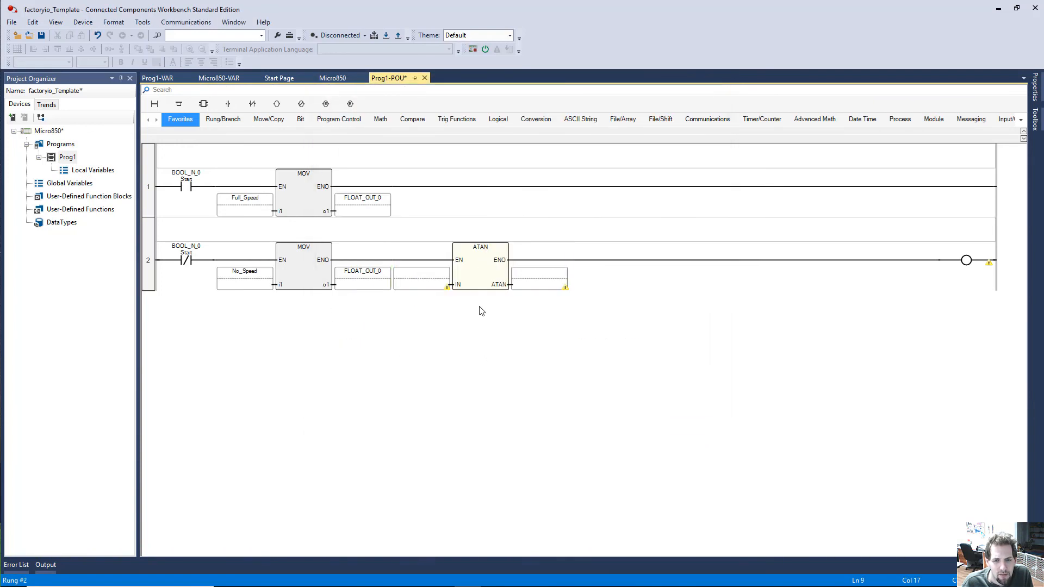
Check the instruction selection and instance name of the counter block on rung 2, keeping it as CTU_1.
{"action": "double_click", "coordinate": [479, 251]}
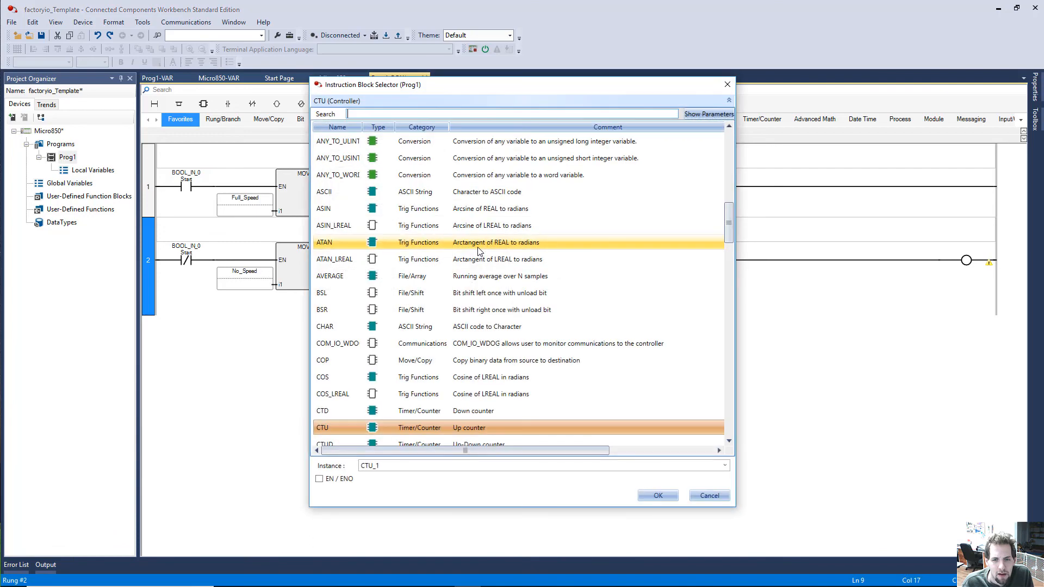
{"action": "left_click", "coordinate": [427, 465]}
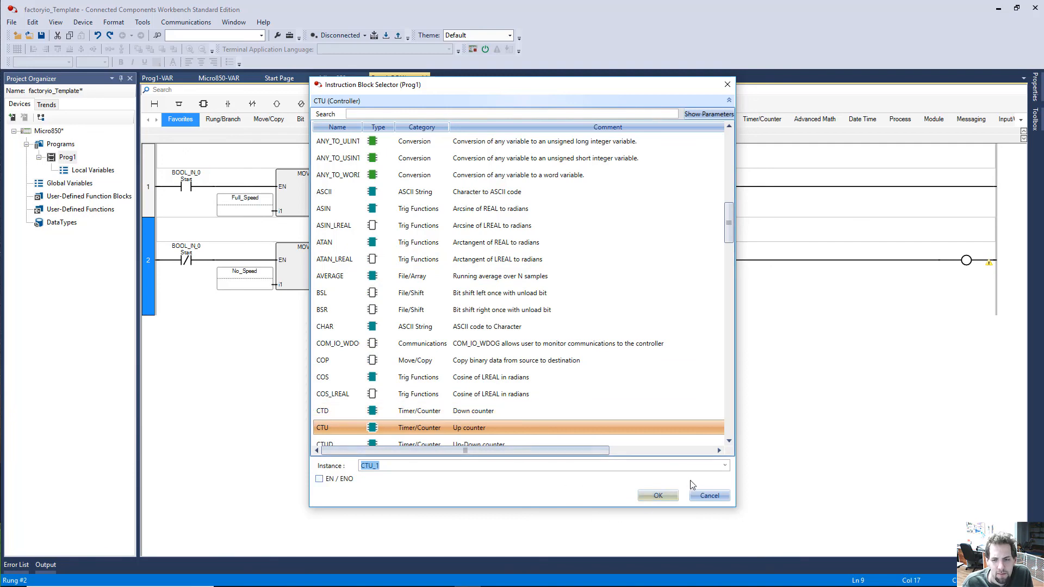
{"action": "key", "text": "Return"}
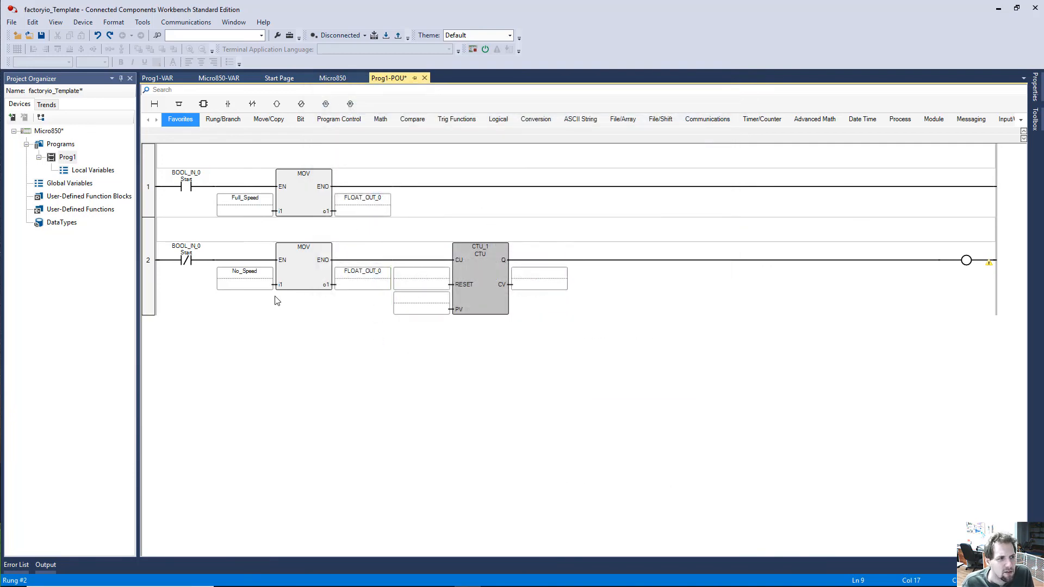